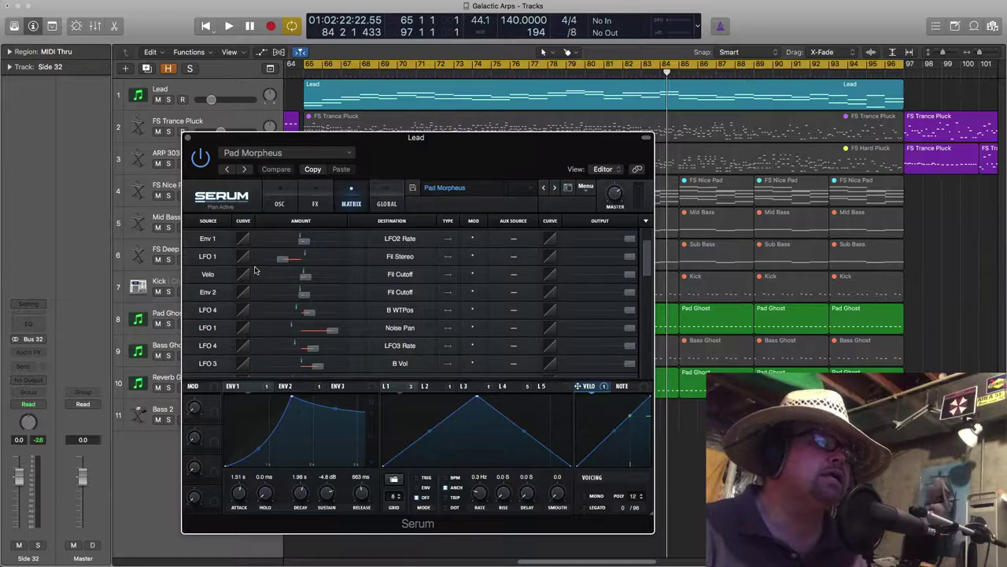
Play the Lead track from bar 65 to audition its Pad Morpheus patch, then stop playback
scroll(318, 279, up, 5)
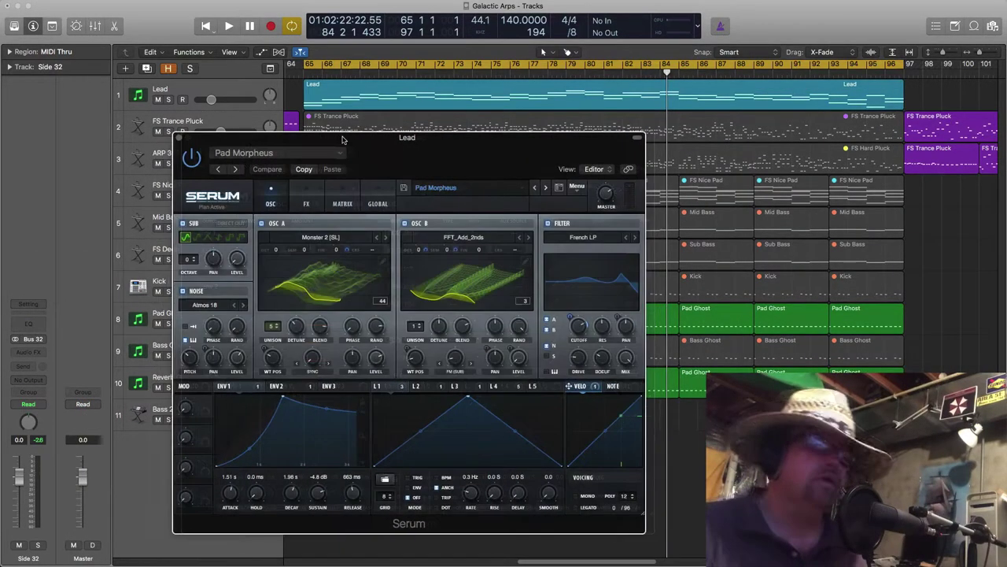
drag(343, 140, 342, 138)
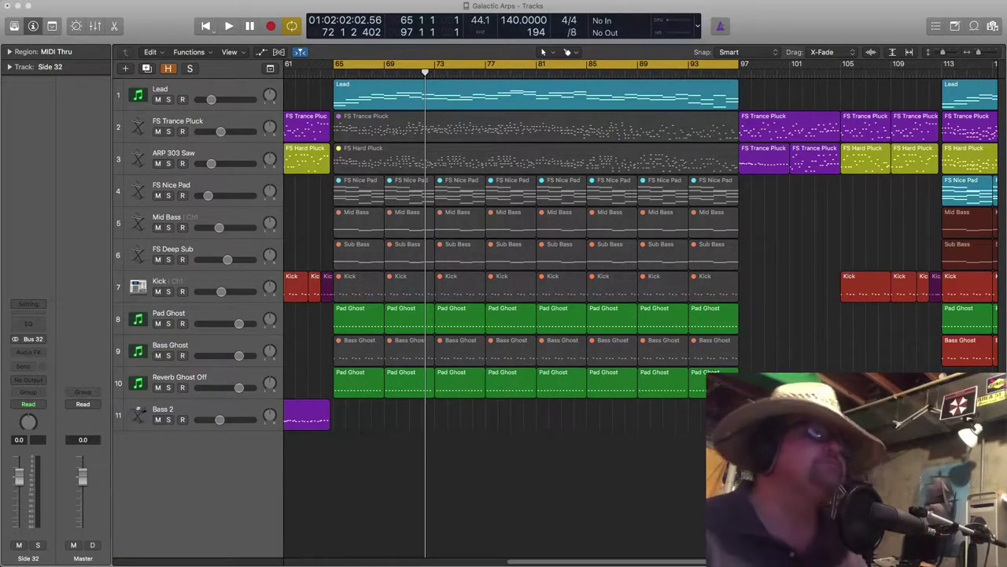
drag(590, 0, 332, 134)
key(space)
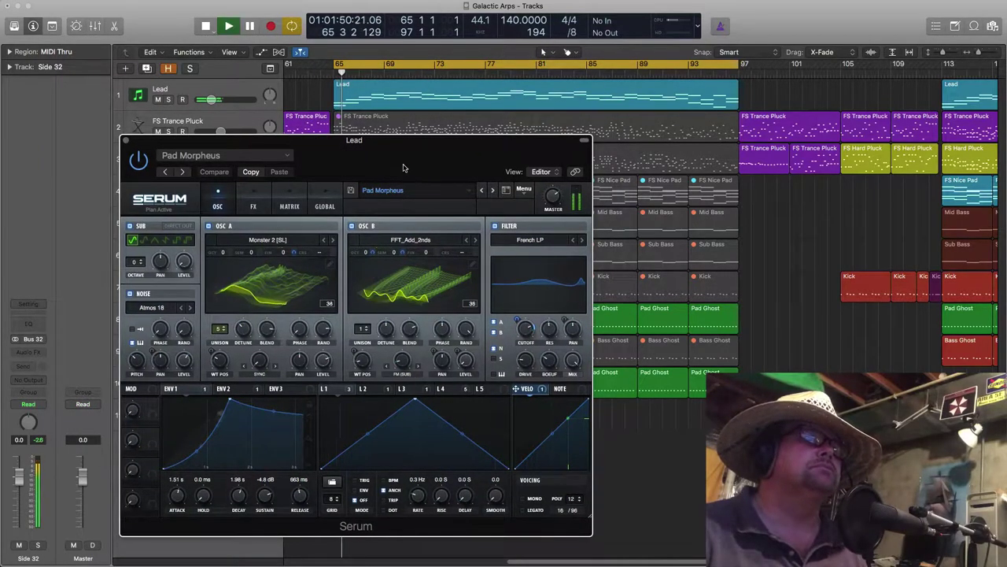
drag(389, 141, 404, 136)
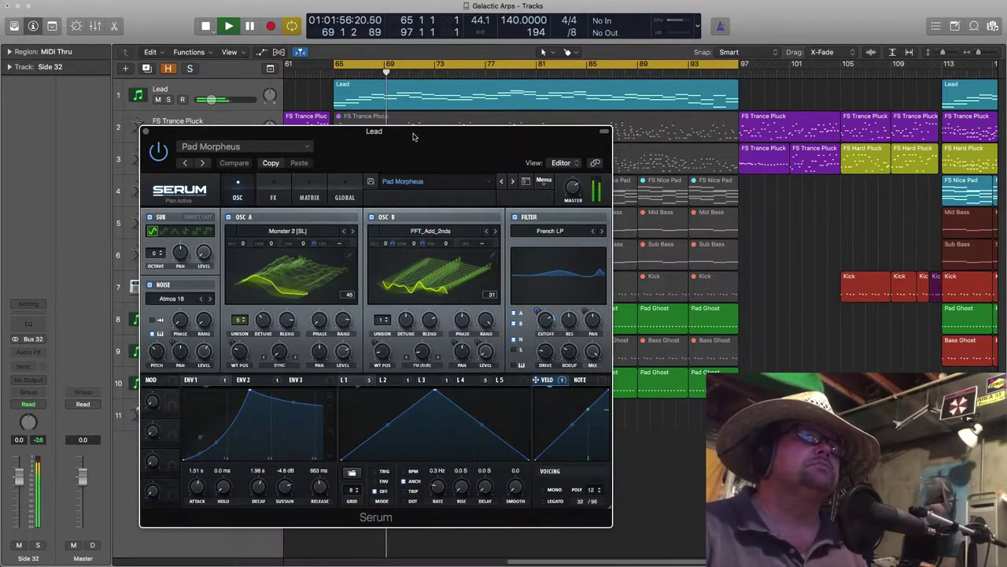
scroll(450, 117, up, 5)
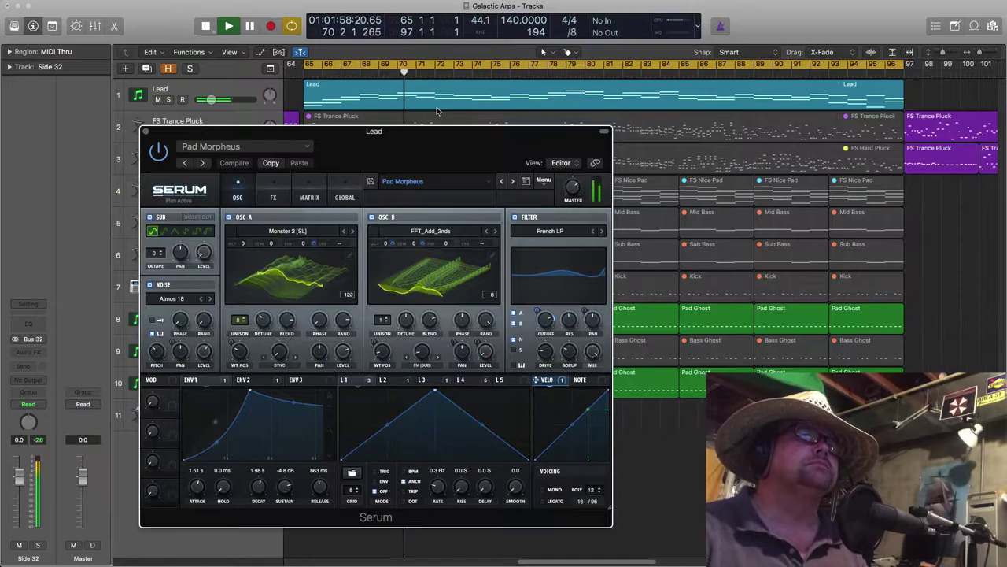
drag(427, 133, 457, 125)
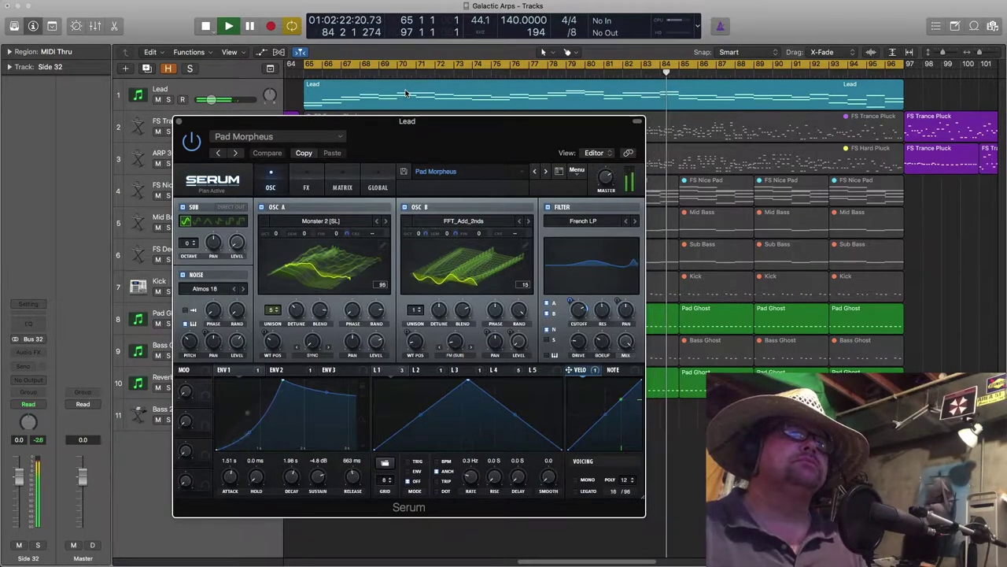
key(space)
drag(387, 122, 395, 139)
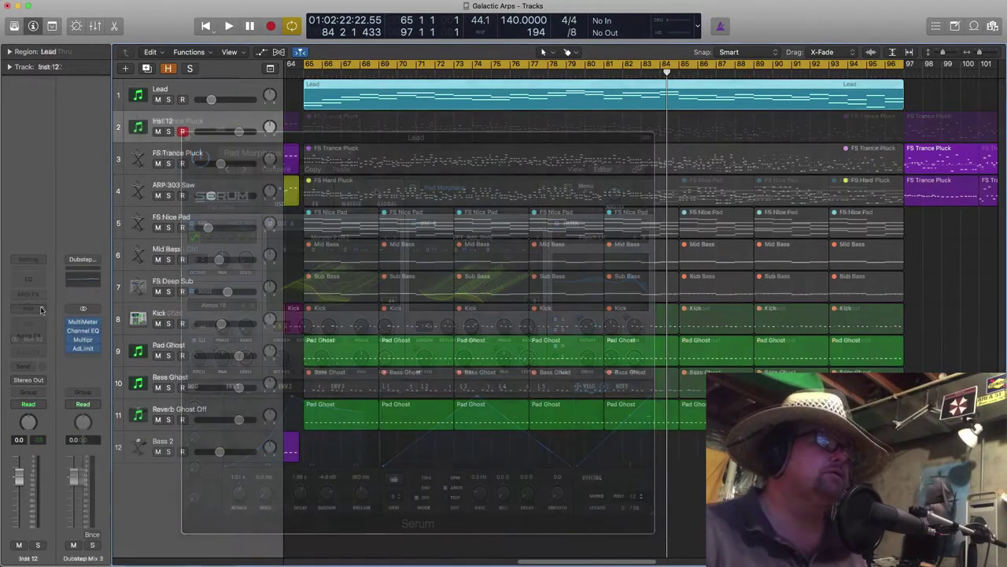
Load the Xfer Records Serum synth as a stereo instrument on the empty Inst 12 track
click(35, 273)
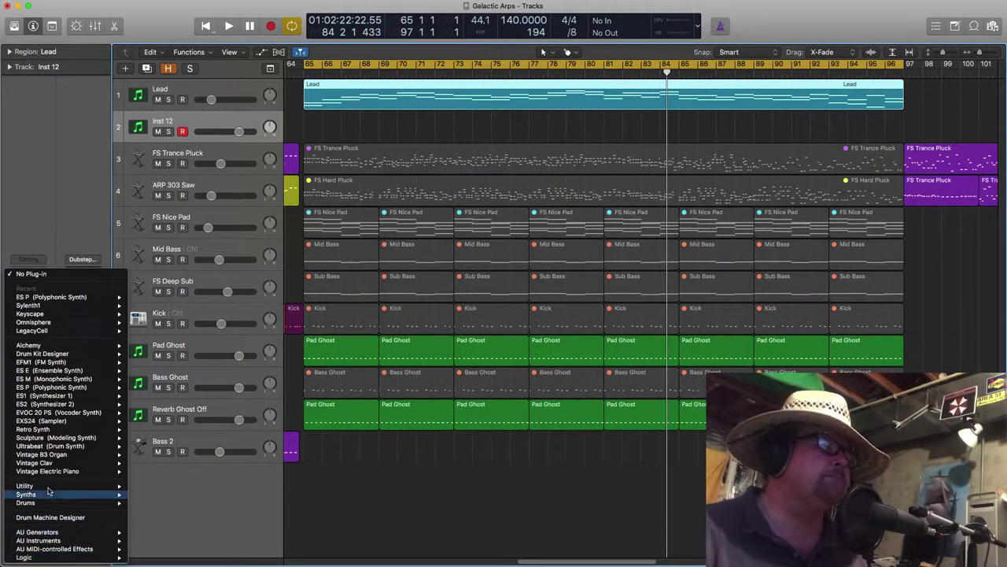
mouse_move(71, 542)
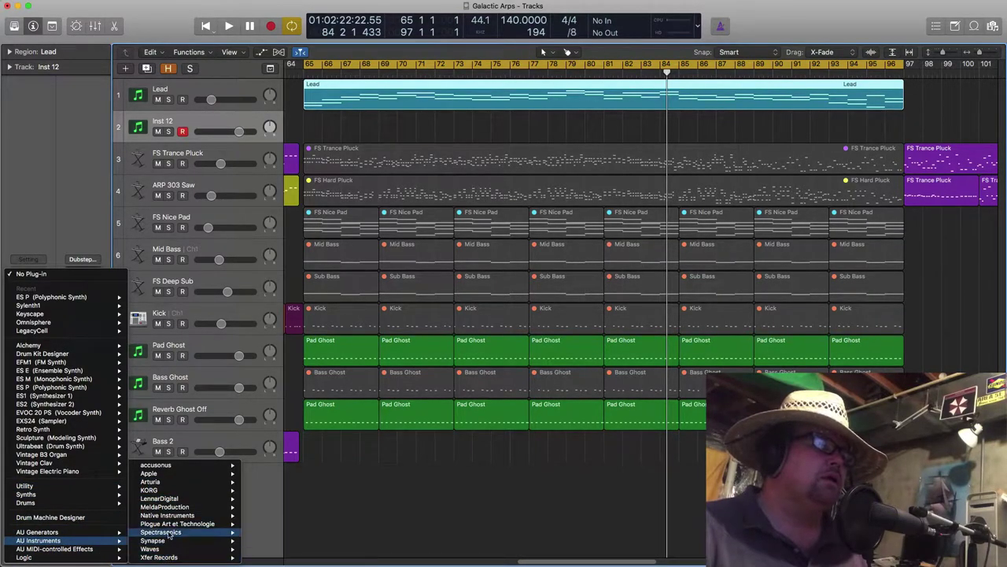
mouse_move(189, 557)
mouse_move(268, 557)
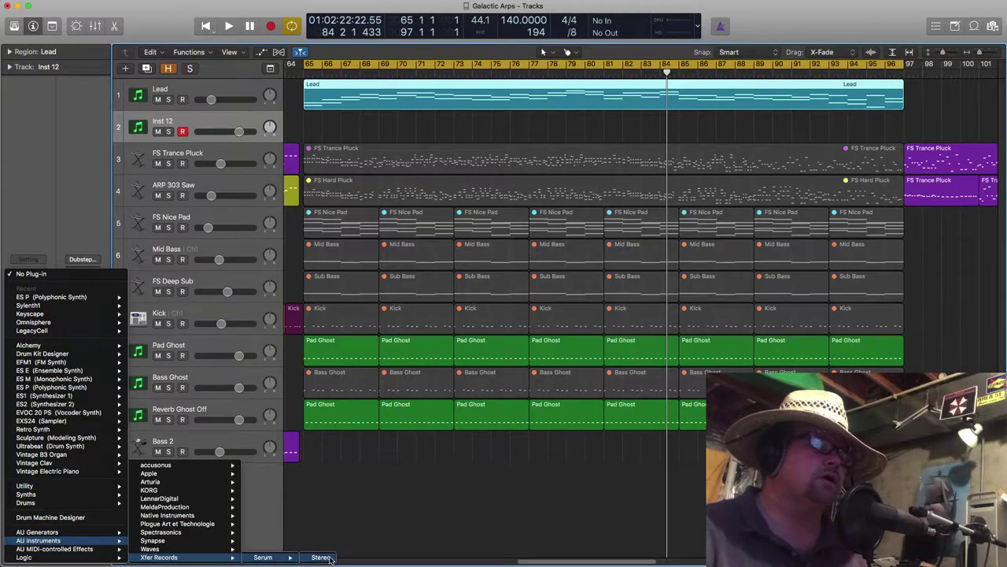
click(330, 558)
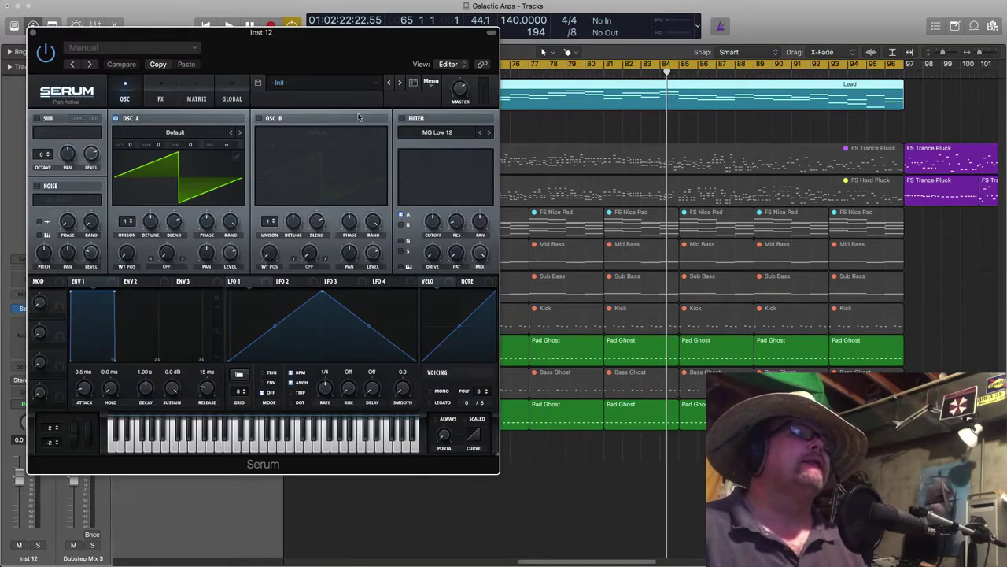
Audition the initial Serum sound with a test note and lower the Inst 12 track's volume to about -10 dB
drag(249, 28, 508, 76)
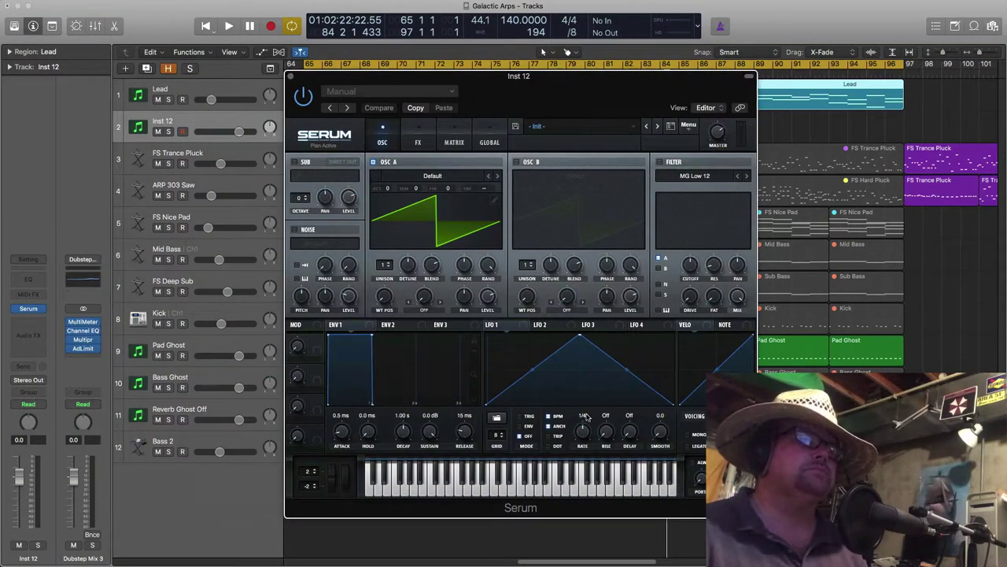
click(527, 485)
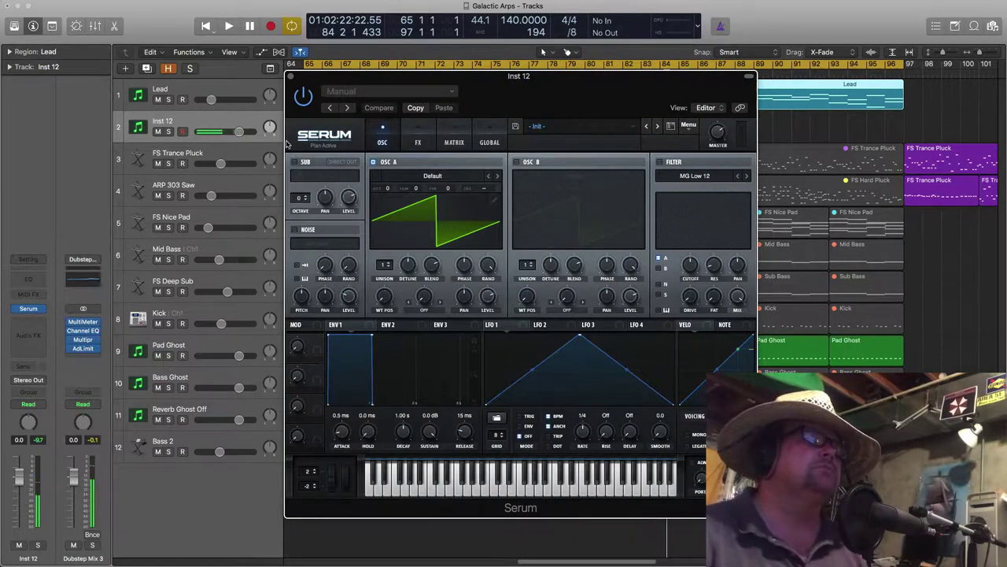
drag(238, 131, 217, 136)
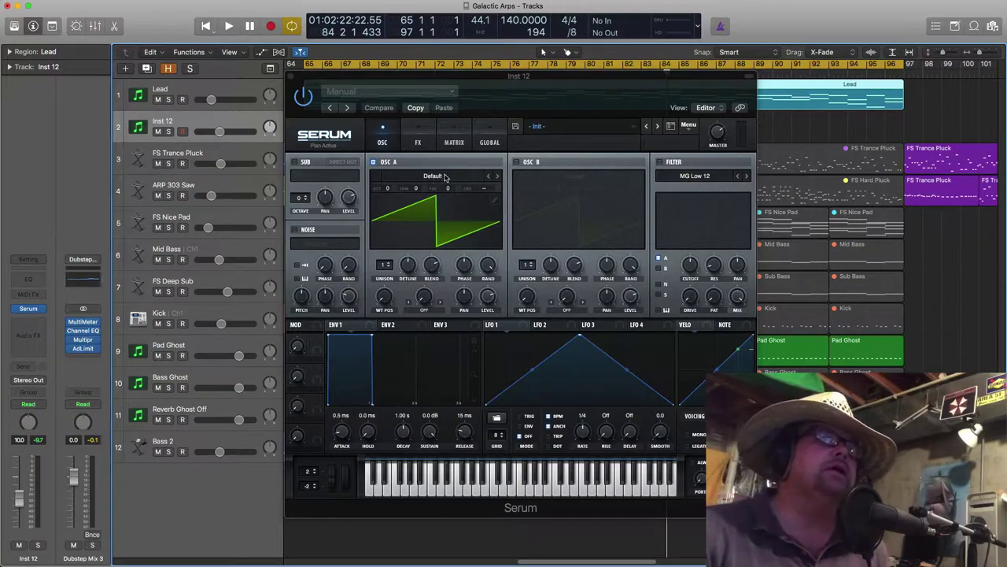
Enable oscillator B and load the Spectral wavetable Monster 2 [SL] into oscillator A
click(516, 162)
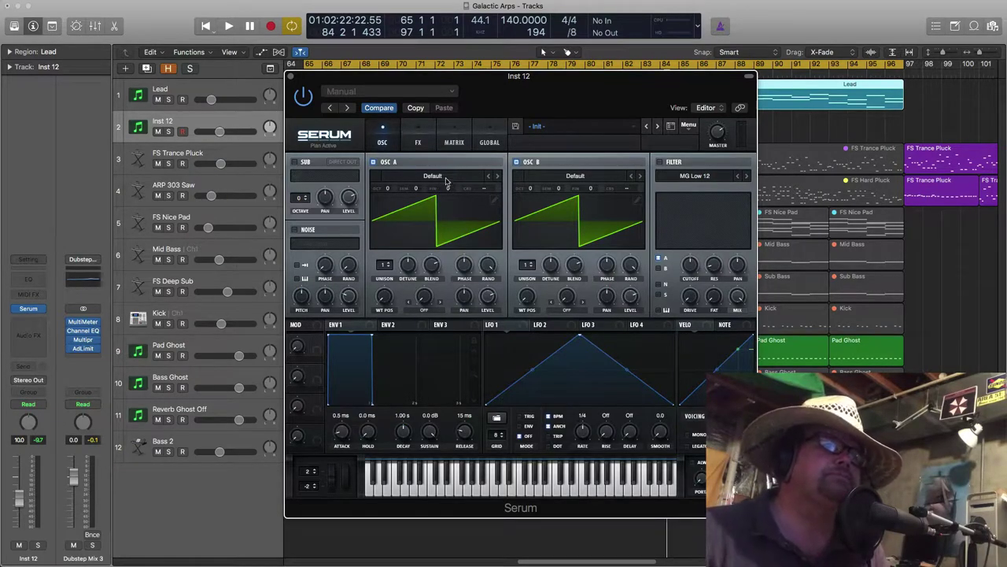
click(450, 176)
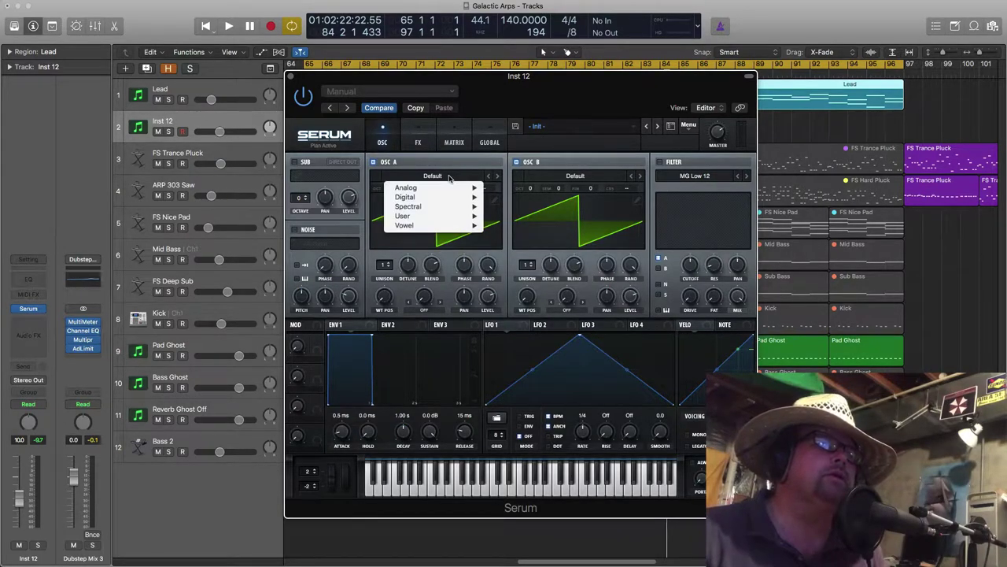
mouse_move(439, 210)
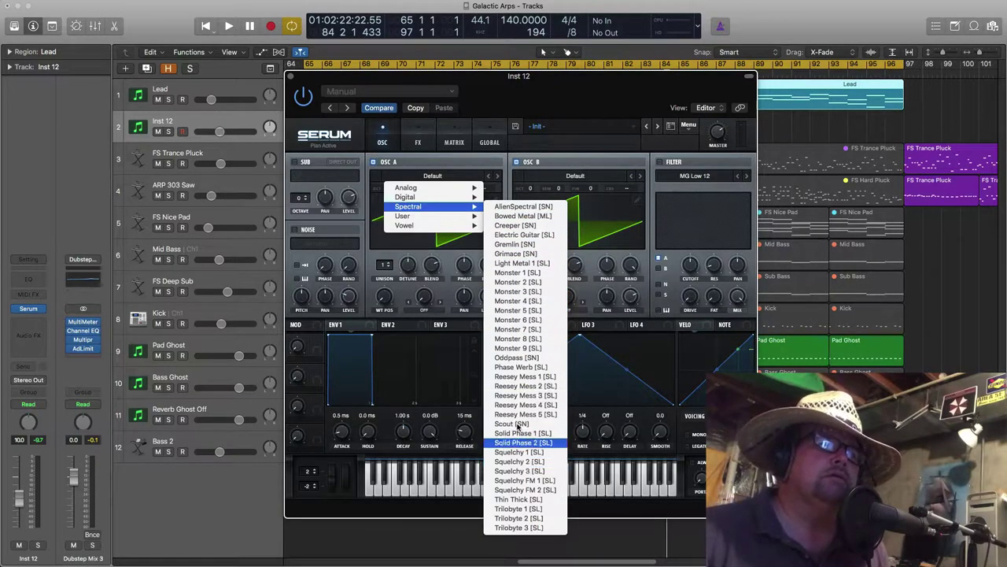
click(519, 282)
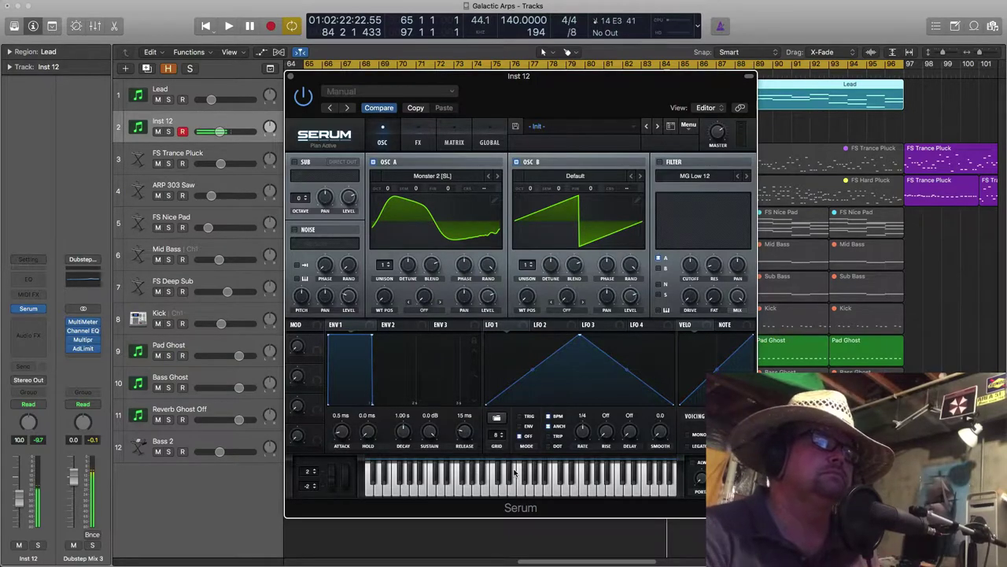
Show oscillator A's wavetable in 3D and set its wavetable position to 70
click(439, 222)
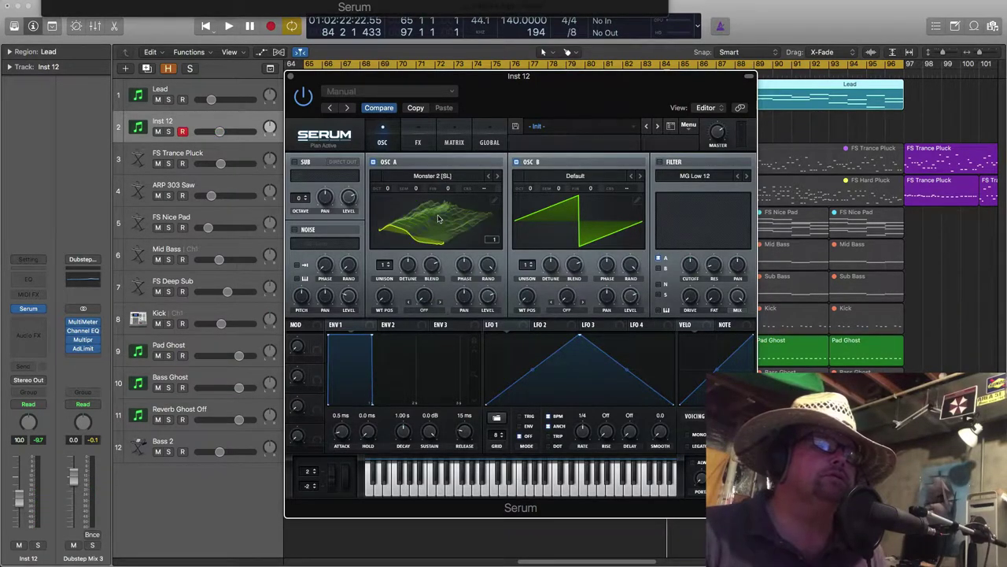
click(435, 221)
click(433, 223)
click(433, 224)
click(433, 223)
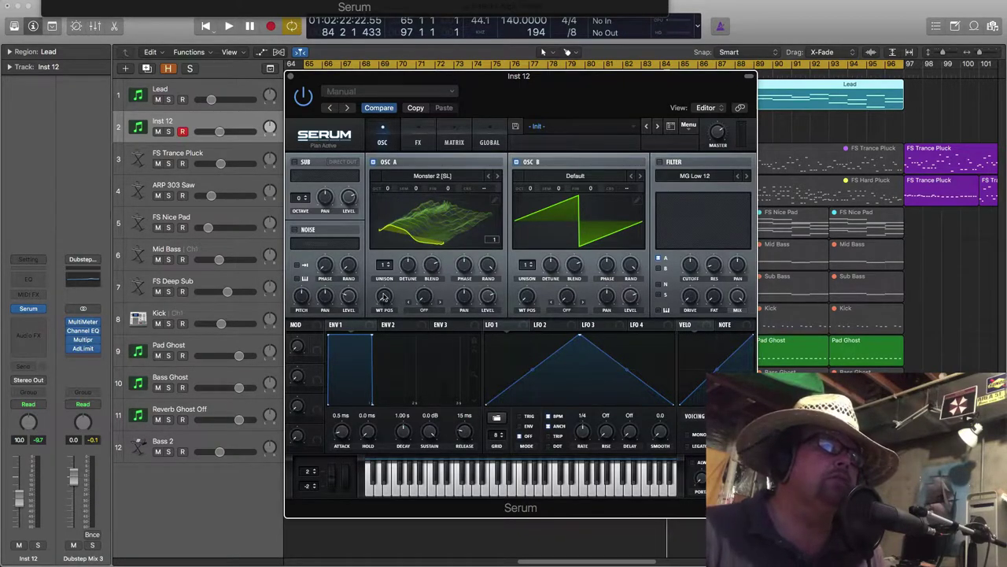
mouse_move(383, 300)
drag(383, 300, 387, 237)
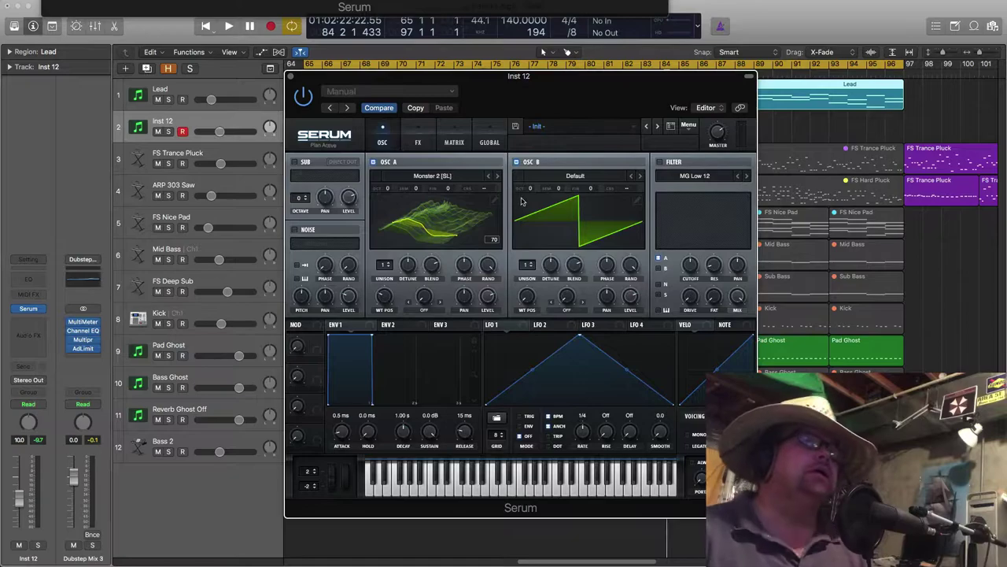
Load the Digital wavetable FFT_Add_2nds into oscillator B and show it in 3D
click(584, 178)
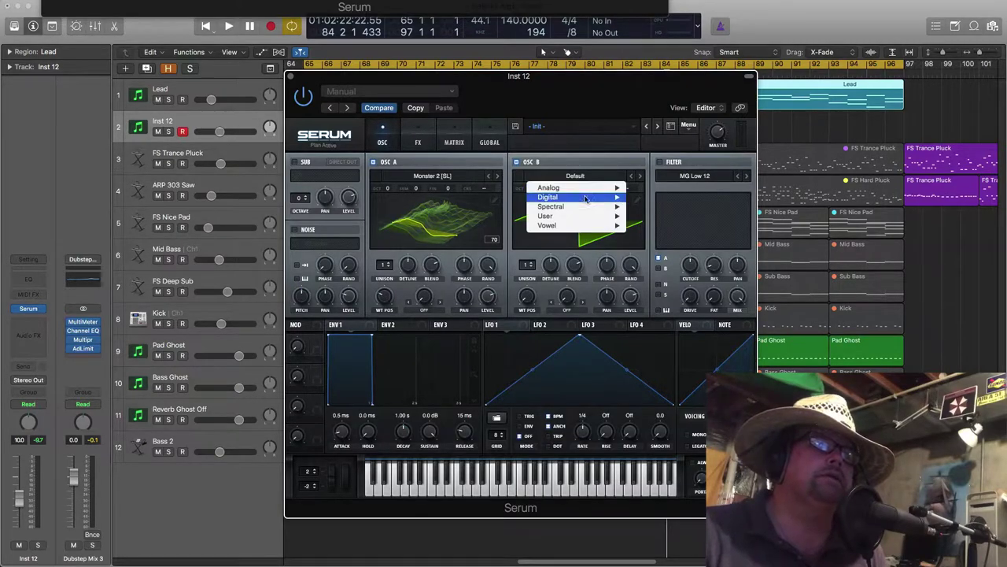
mouse_move(608, 197)
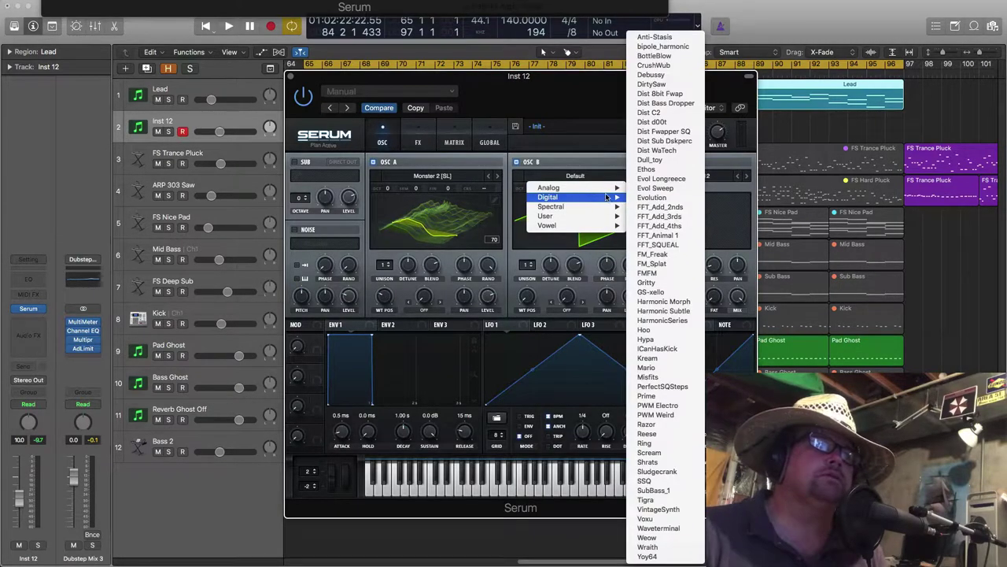
click(660, 206)
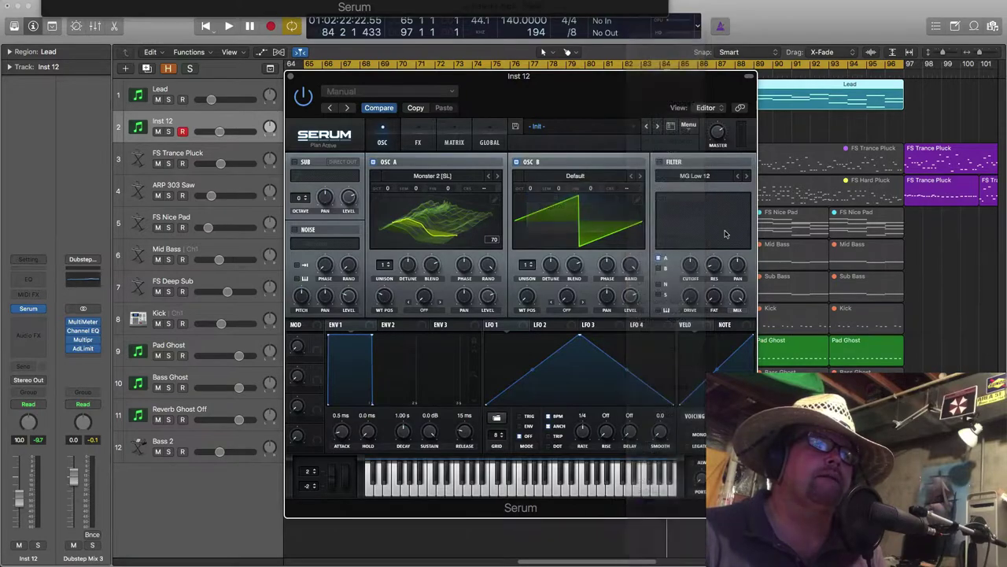
click(577, 228)
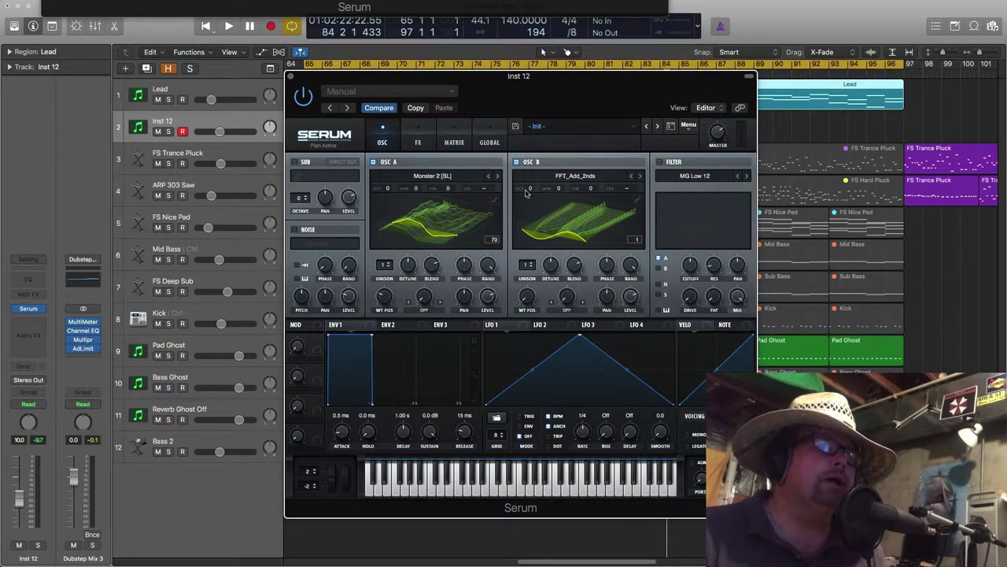
Set oscillator A's unison to 5 voices and its warp mode to Sync (No Window)
click(389, 263)
click(389, 263)
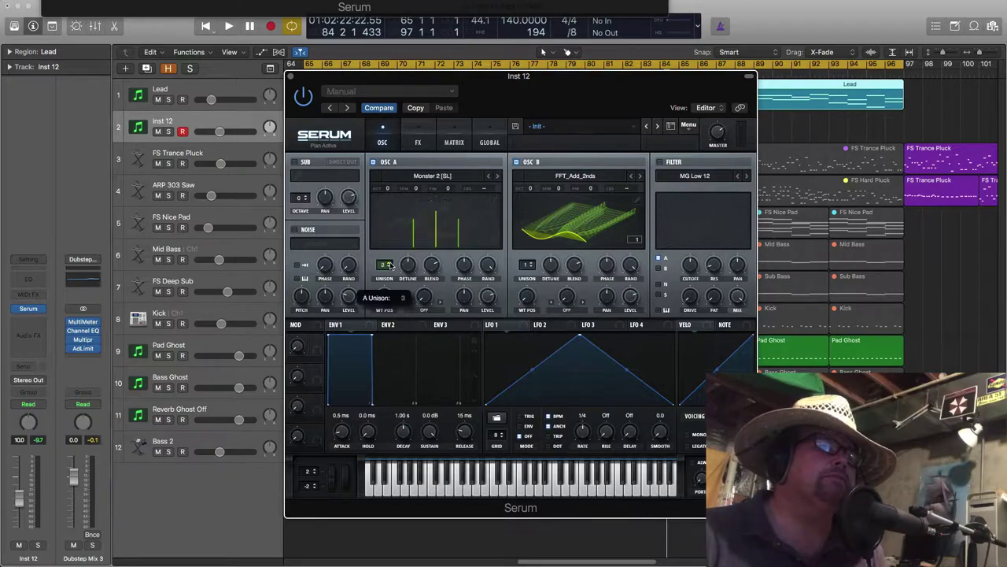
click(390, 263)
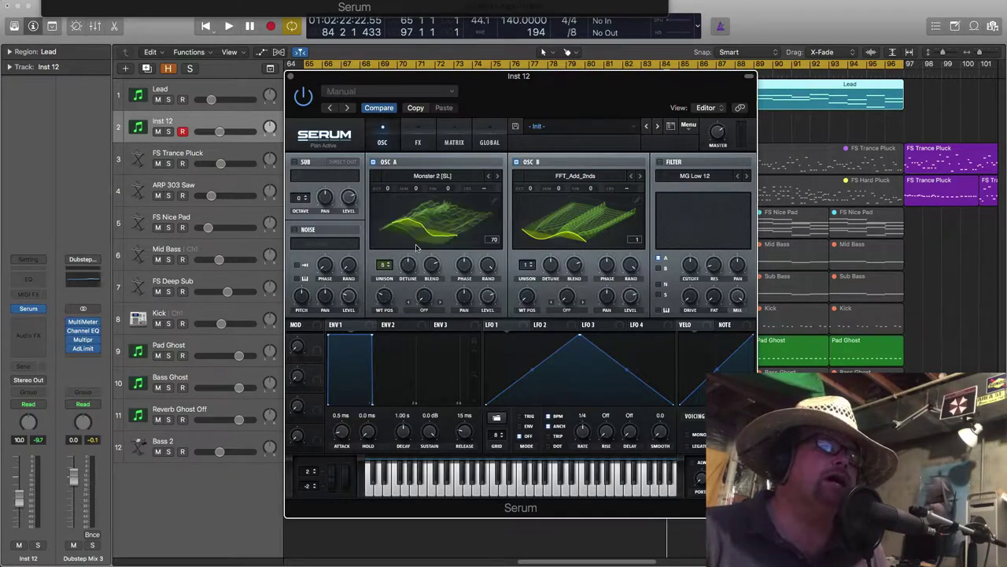
mouse_move(431, 252)
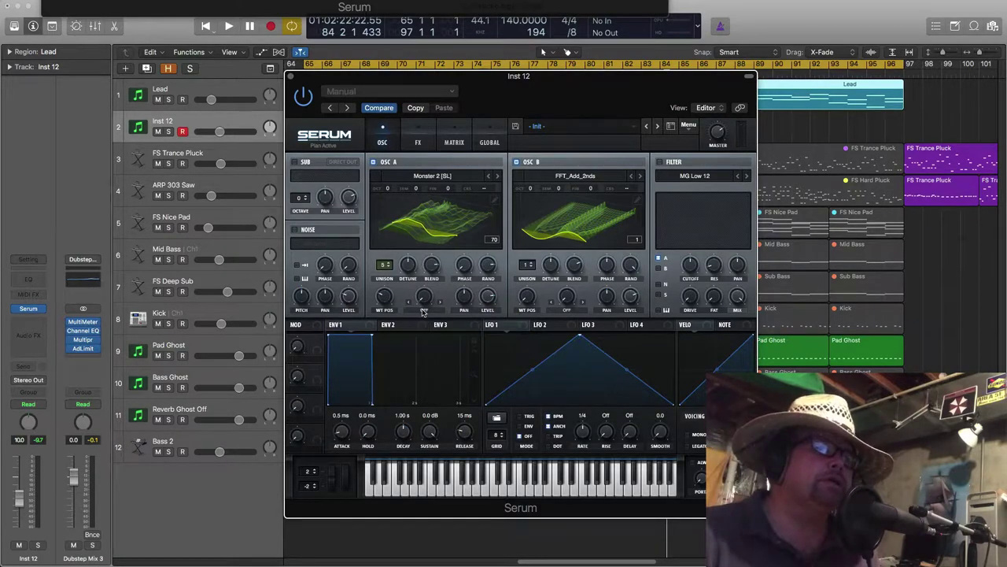
click(422, 312)
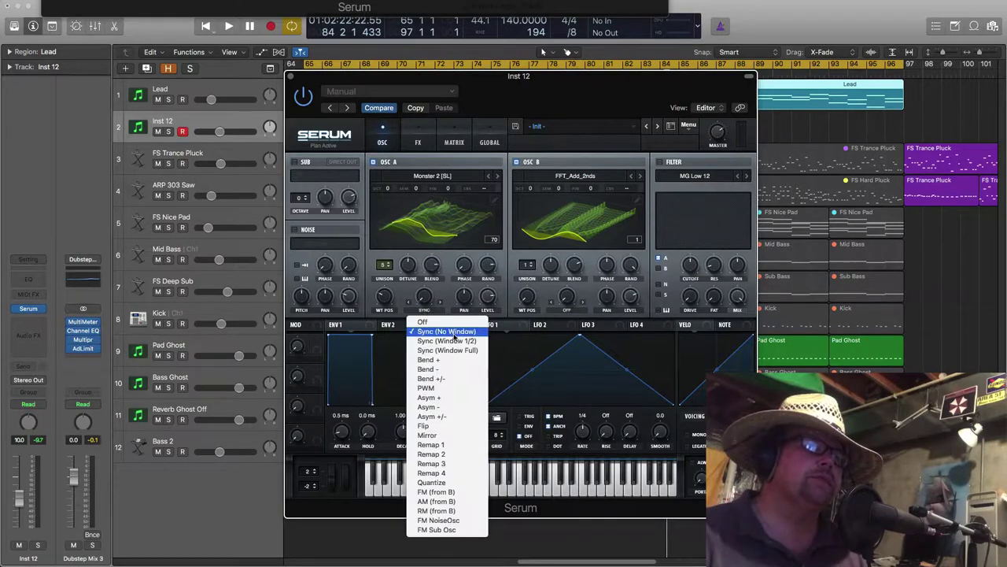
click(455, 334)
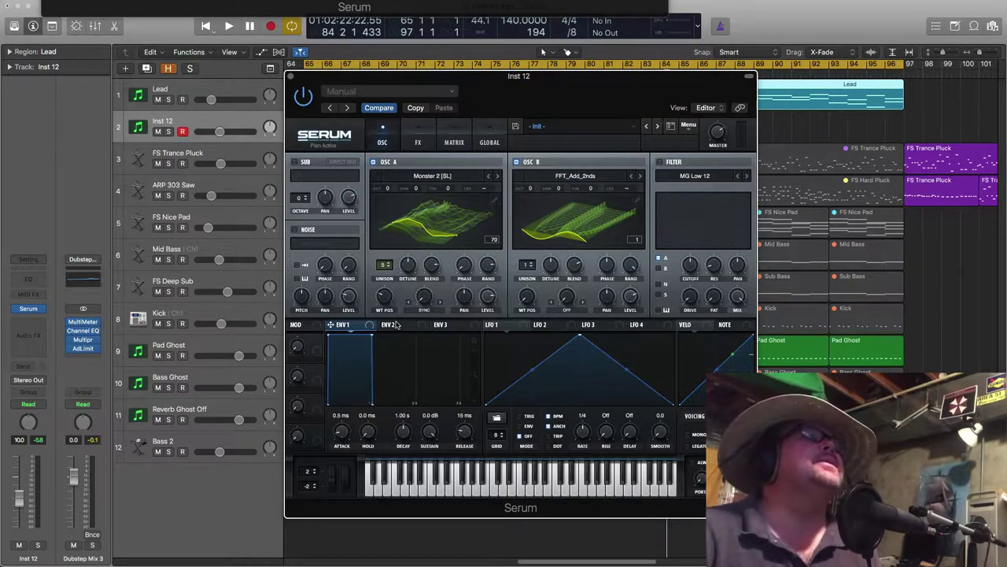
Shape envelope 1 with attack 1.26 s, decay 1.87 s, sustain -4.6 dB and release 687 ms
drag(331, 335, 396, 334)
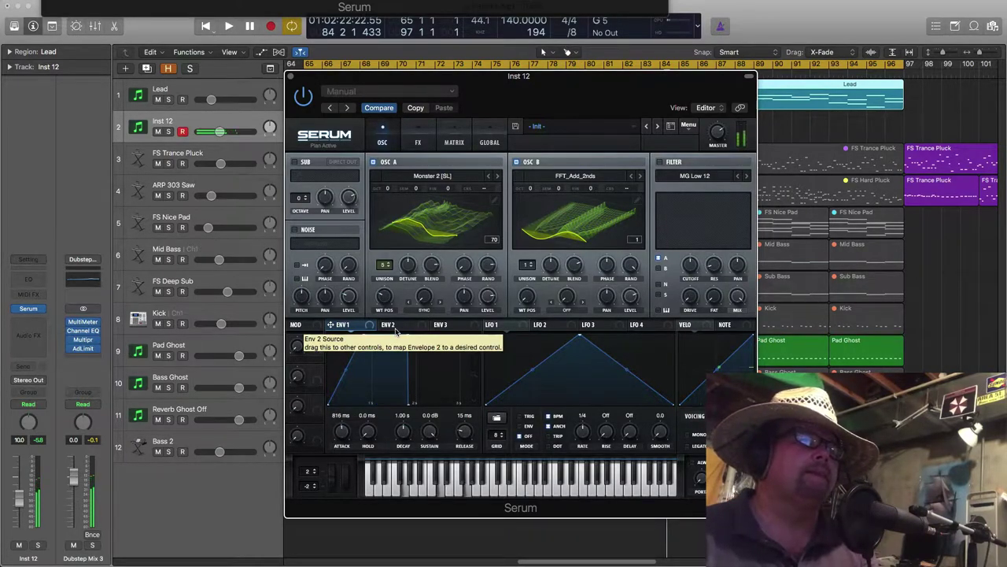
drag(344, 435, 347, 429)
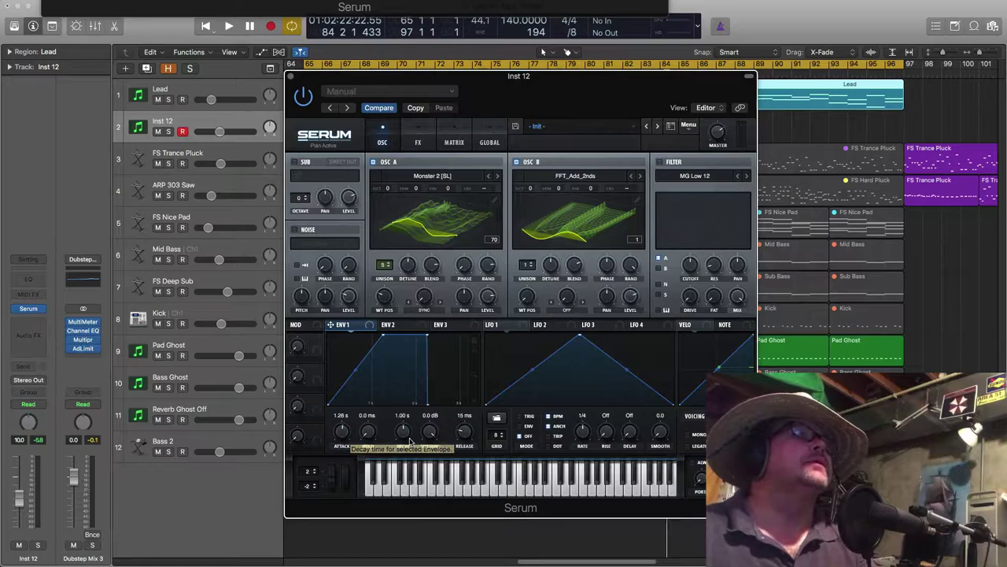
drag(403, 436, 407, 420)
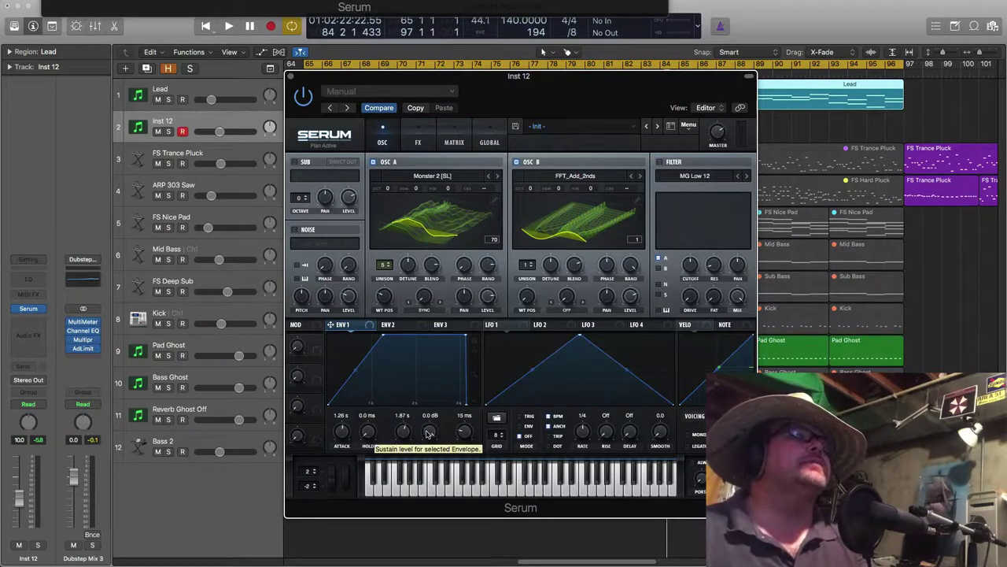
drag(428, 433, 429, 468)
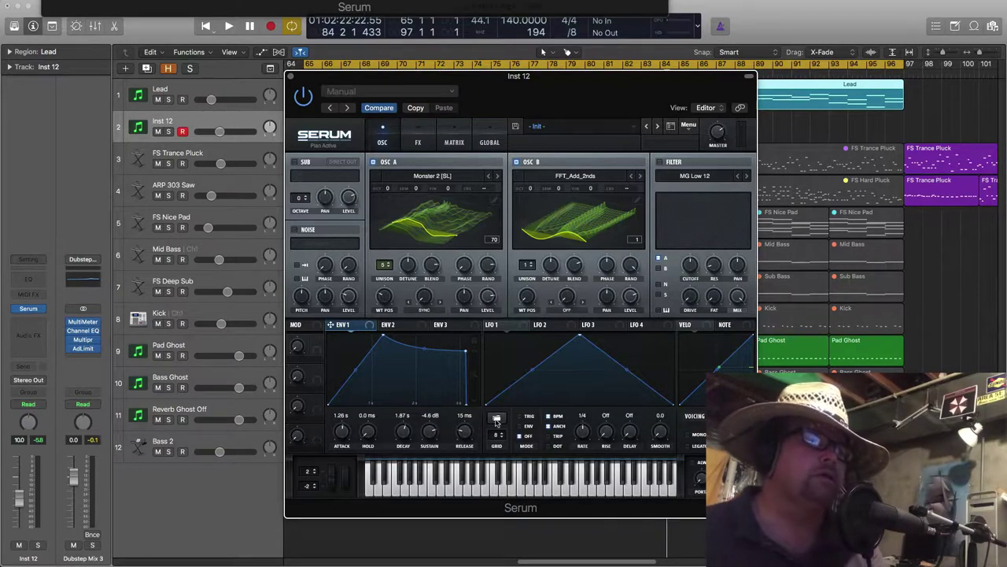
drag(478, 450, 472, 410)
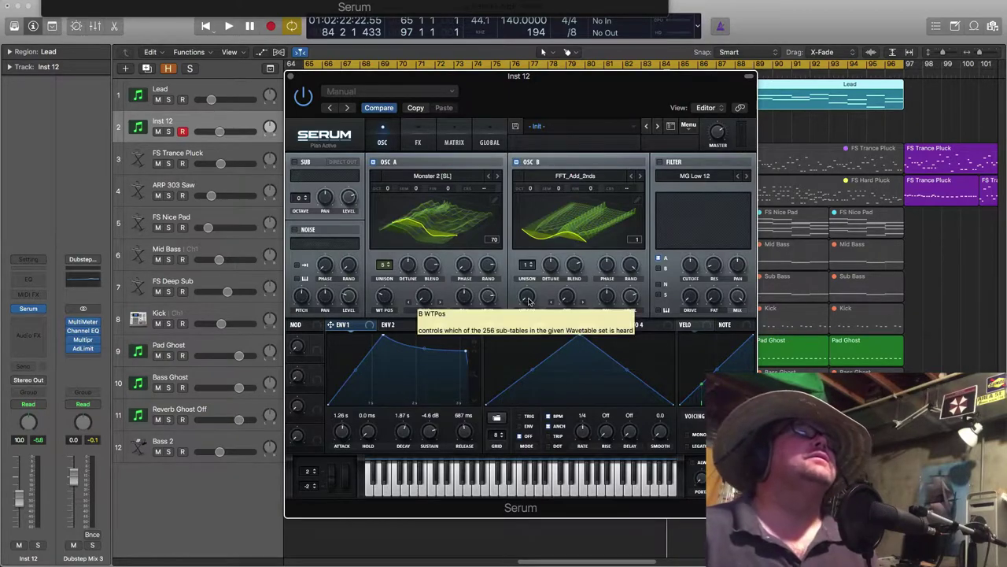
Set oscillator B's warp mode to FM Sub Osc, raise its warp amount slightly and adjust its level
click(568, 310)
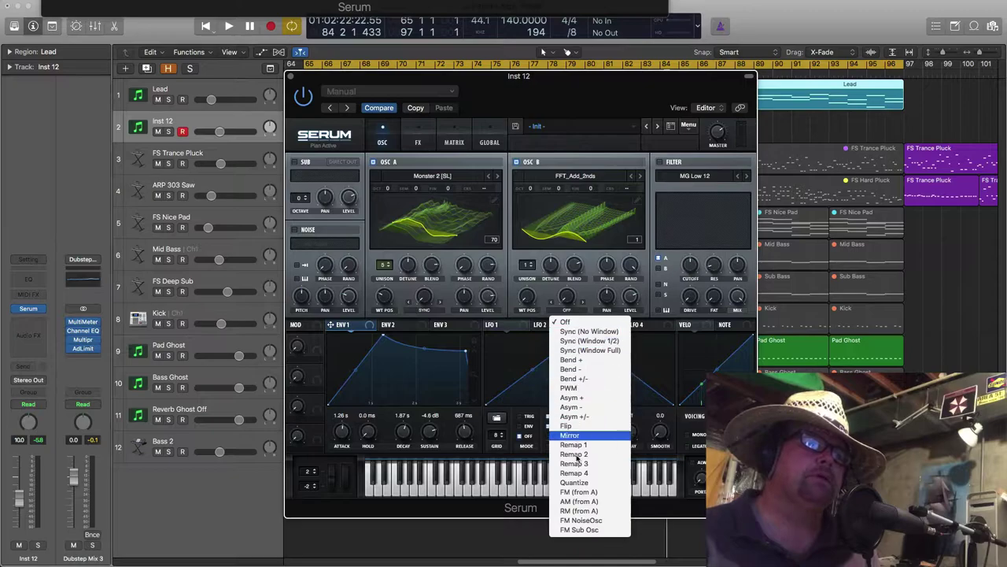
click(596, 530)
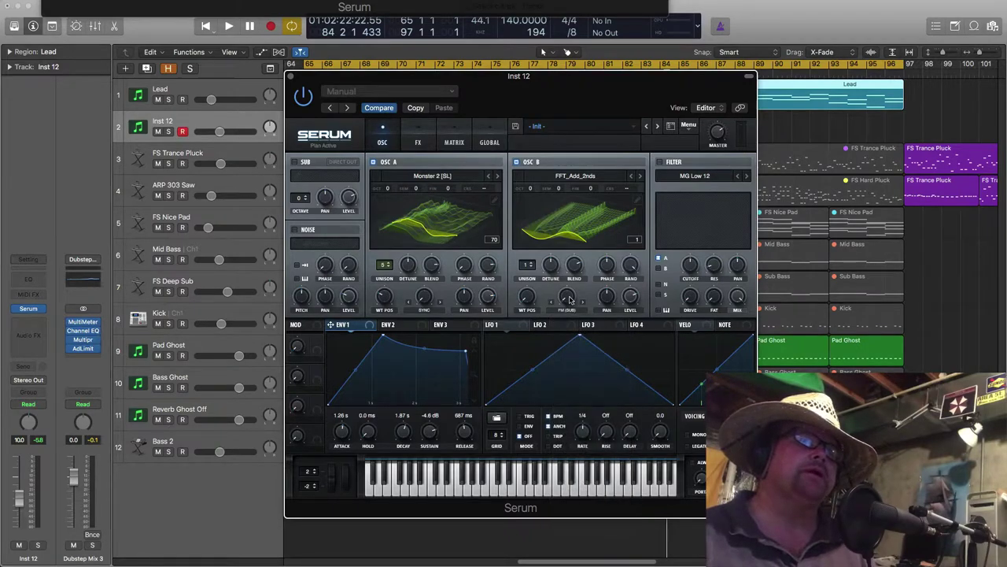
drag(570, 301, 572, 290)
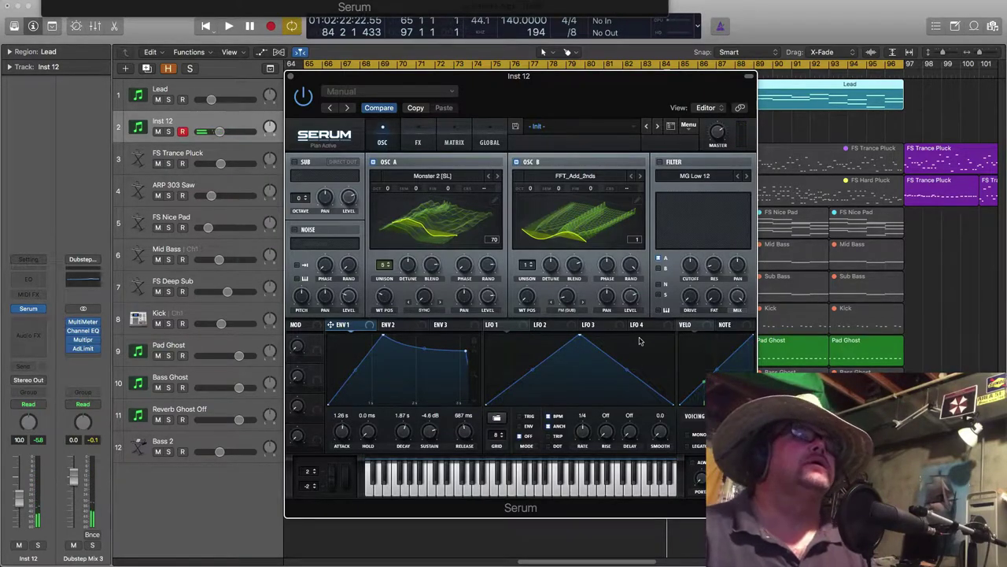
drag(631, 295, 644, 402)
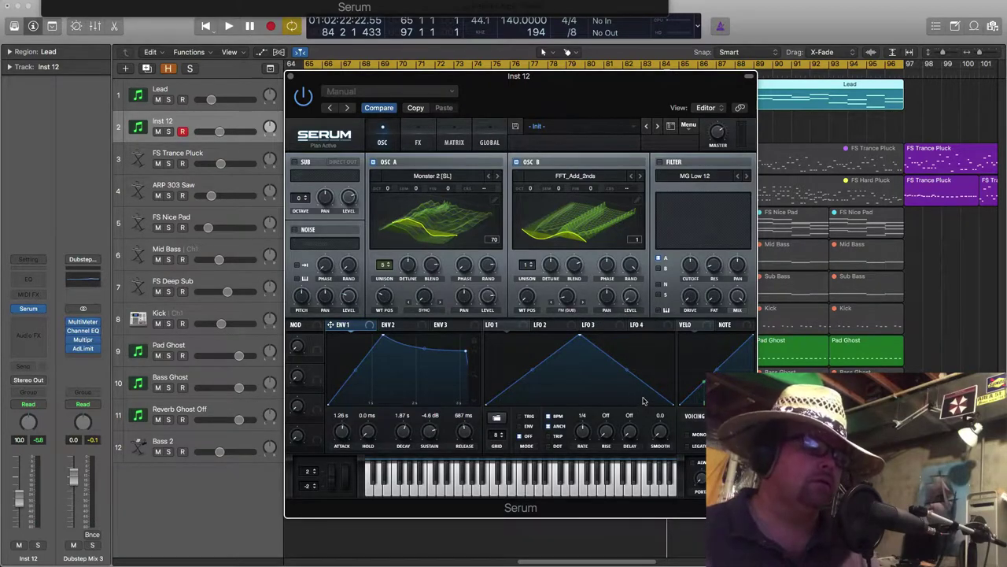
drag(635, 297, 637, 208)
drag(634, 295, 637, 345)
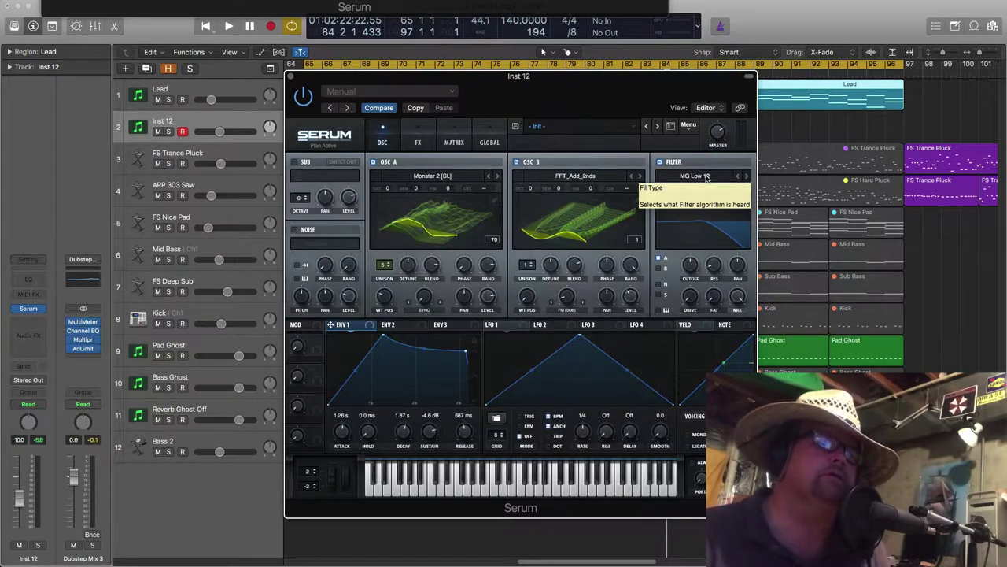
Set the filter type to French LP from the Misc group and adjust its cutoff and resonance on the filter curve
click(705, 176)
mouse_move(694, 195)
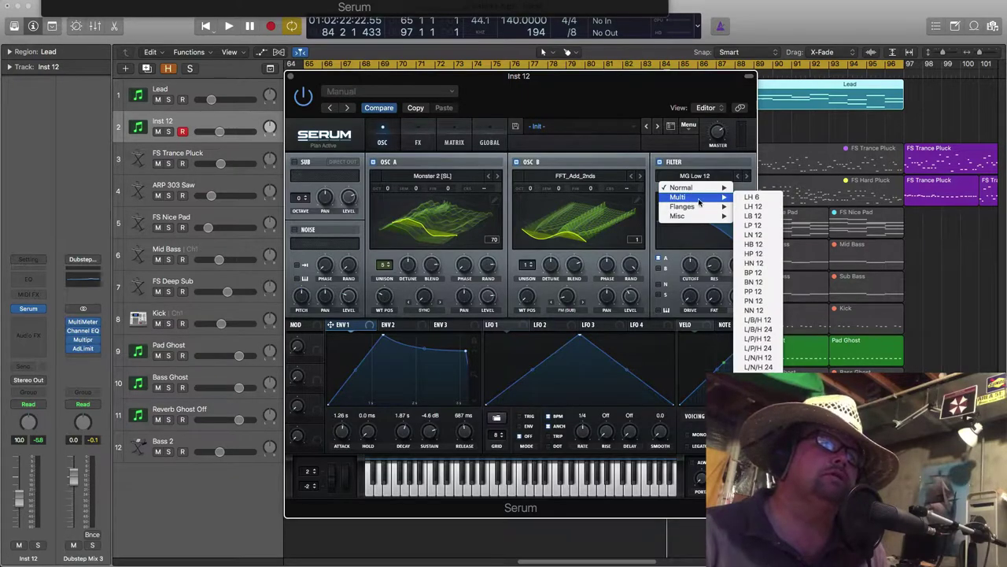
mouse_move(694, 216)
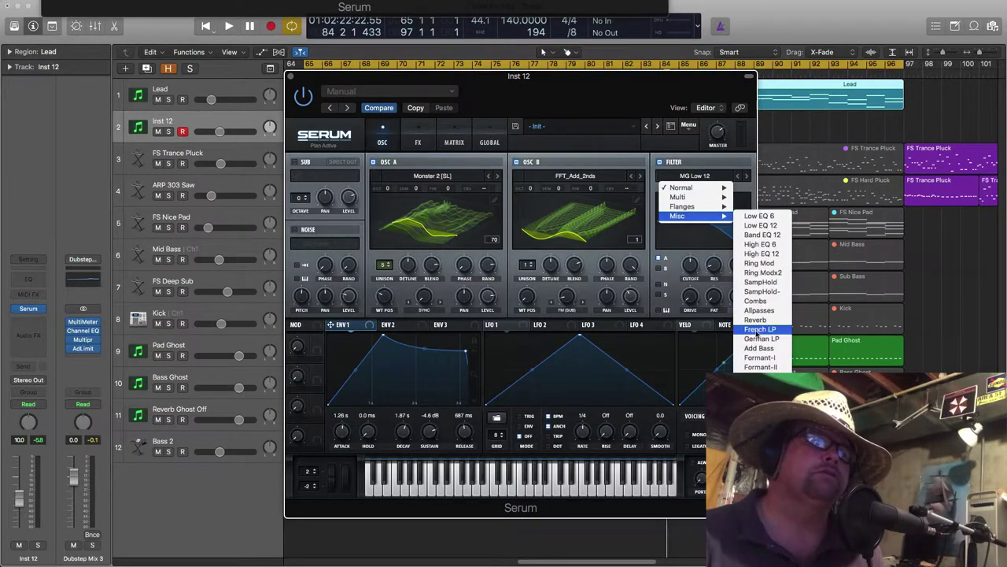
click(760, 330)
drag(696, 238, 736, 228)
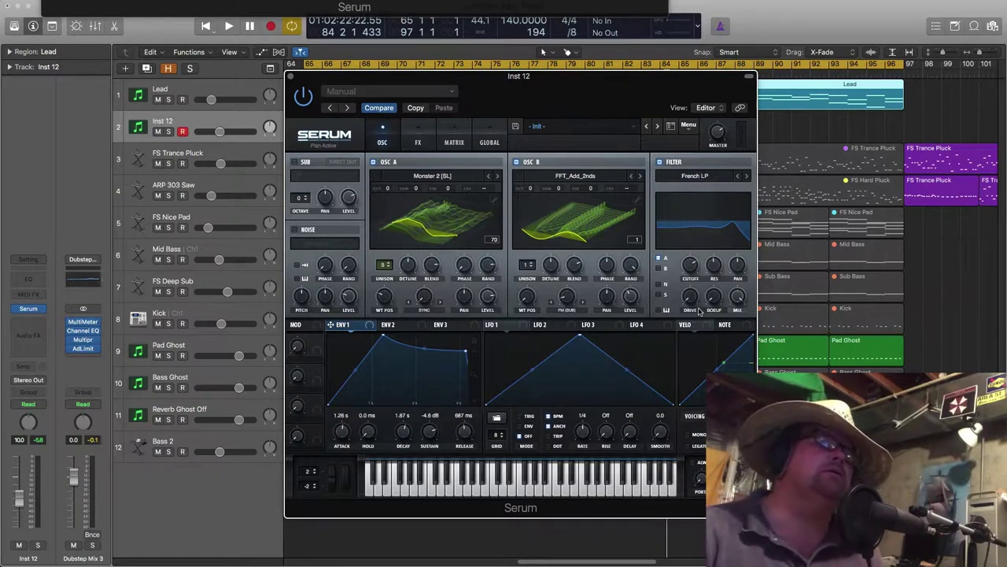
Raise the filter's drive and Boeuf amounts and route oscillator B and the noise oscillator through the filter
drag(691, 303, 691, 274)
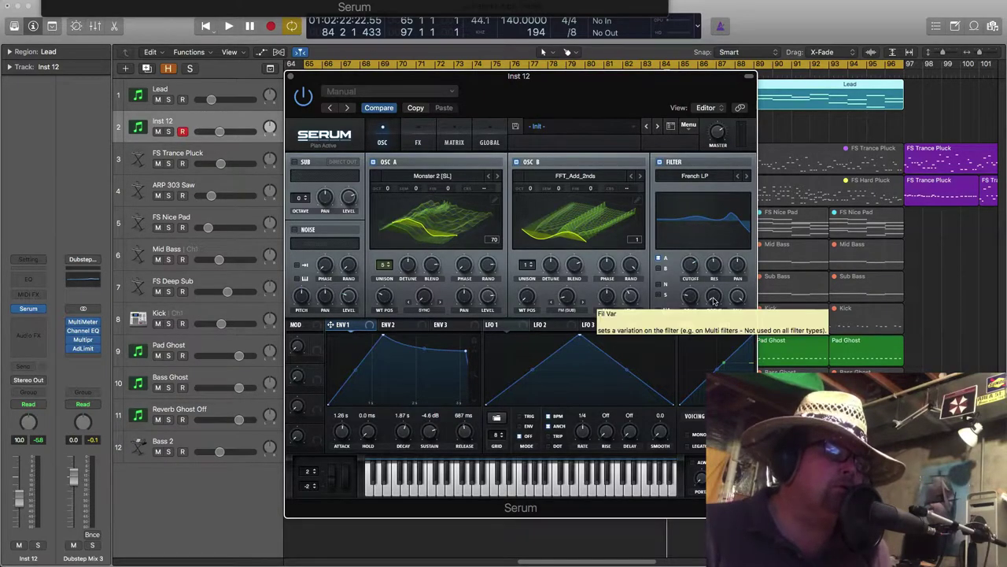
drag(716, 300, 715, 240)
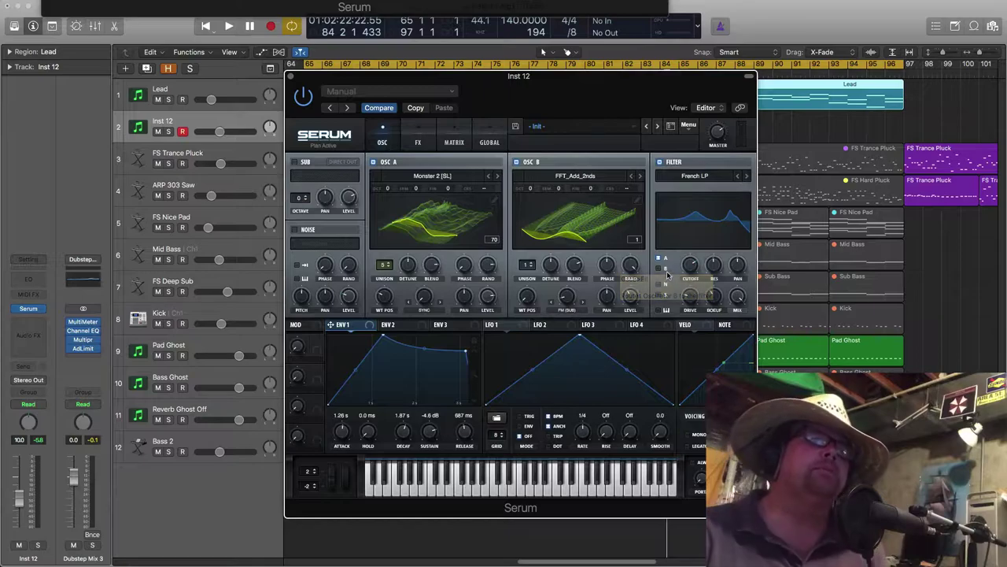
click(659, 270)
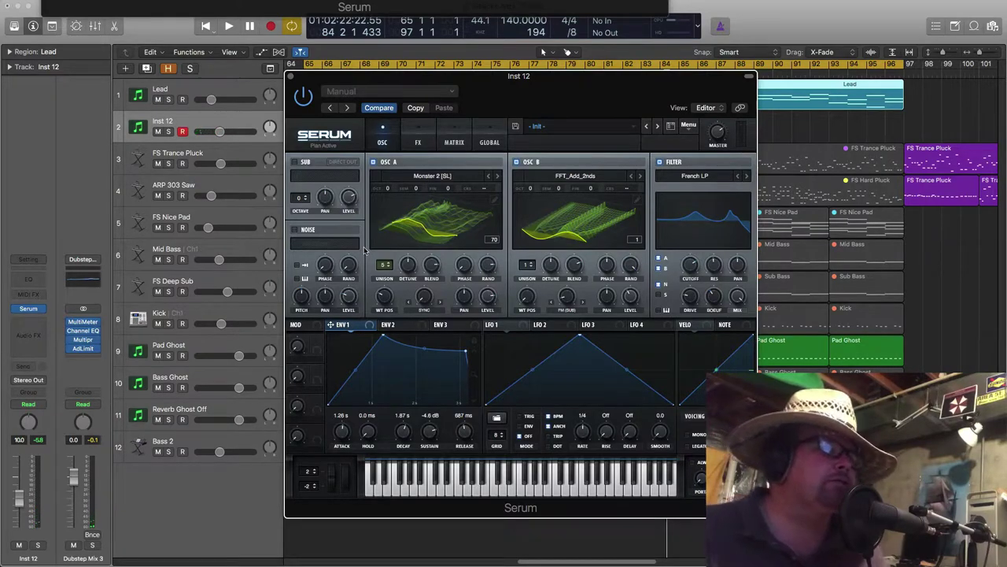
Enable the noise oscillator with the SOR sample Atmos 18, turn on its key tracking and adjust its pitch
click(301, 230)
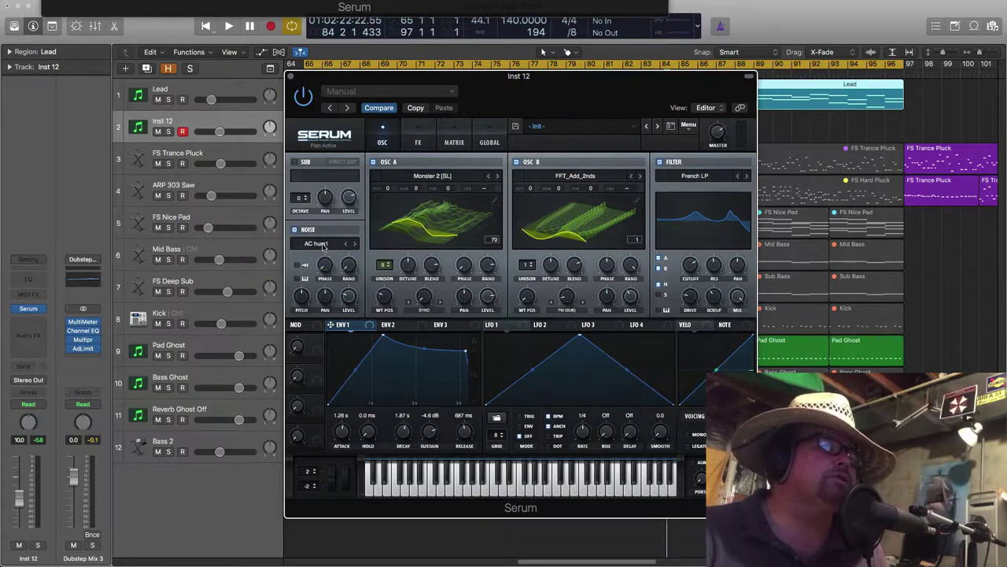
click(321, 245)
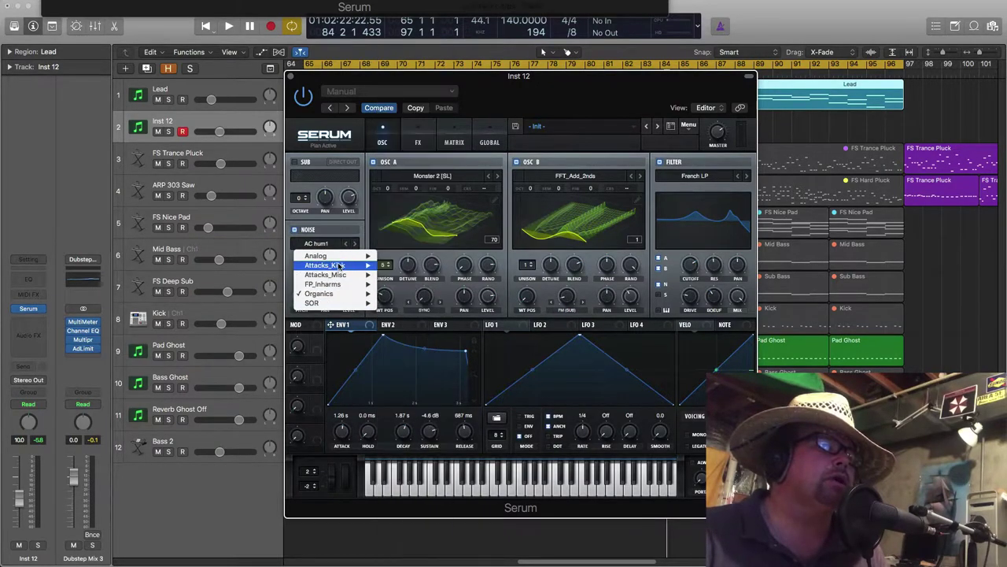
mouse_move(342, 257)
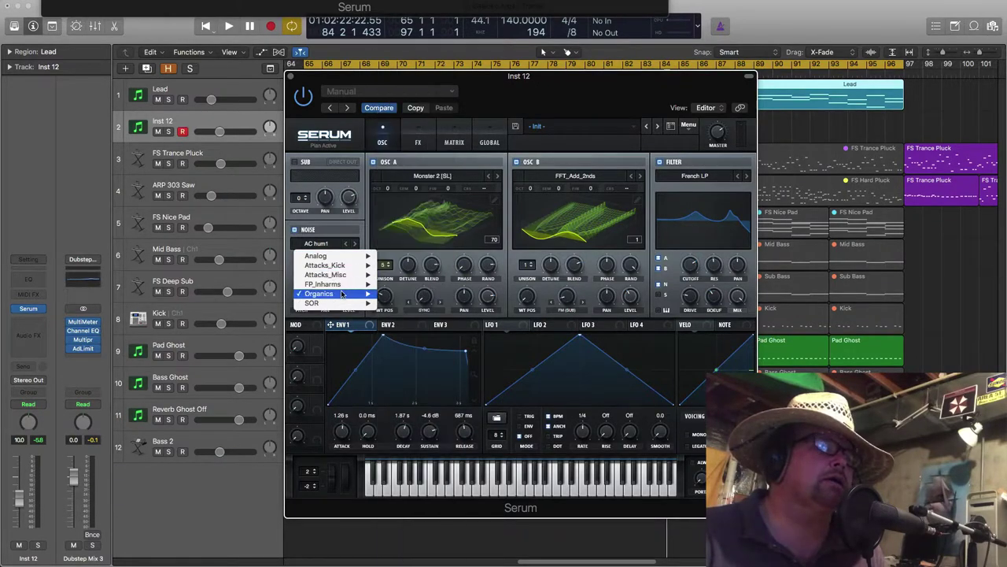
mouse_move(342, 304)
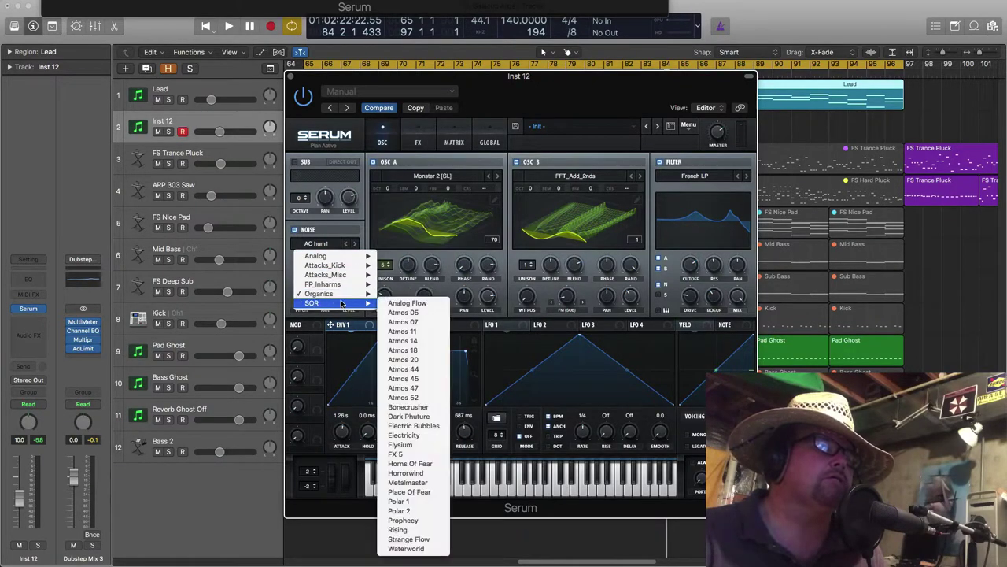
click(411, 352)
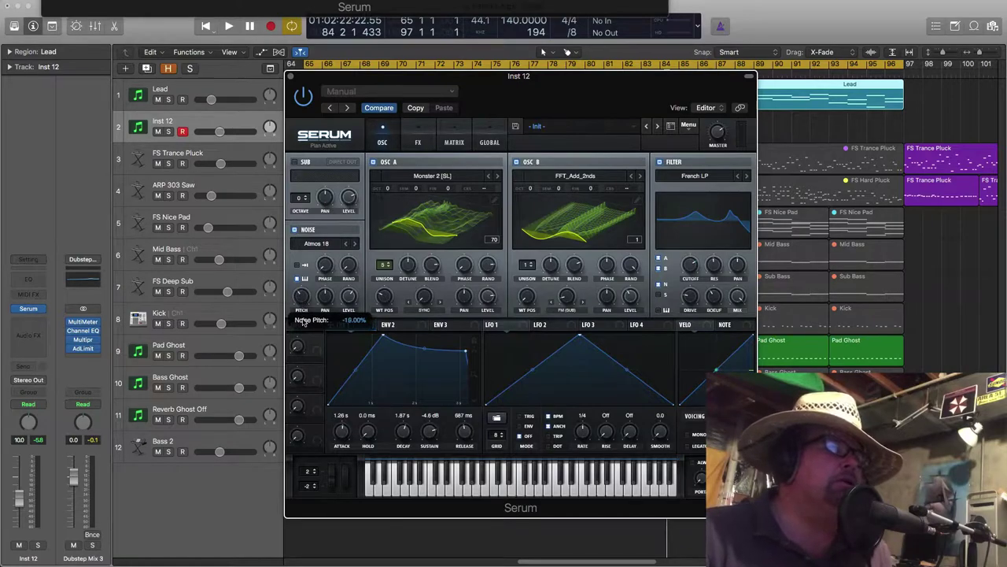
drag(301, 315, 302, 312)
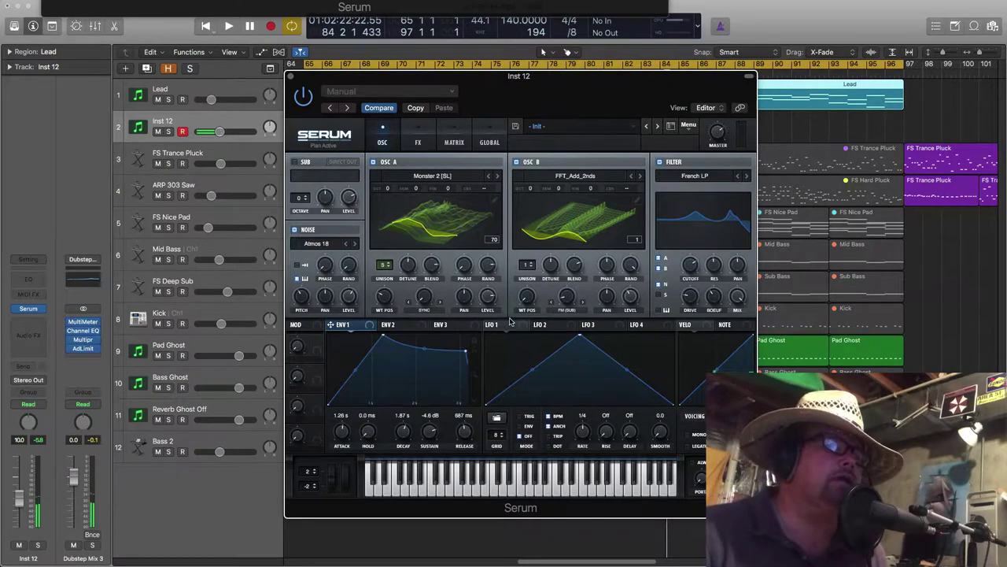
Shape envelope 2 with attack 2.12 s, decay 2.58 s, sustain about 59% and release 463 ms
key(super+grave)
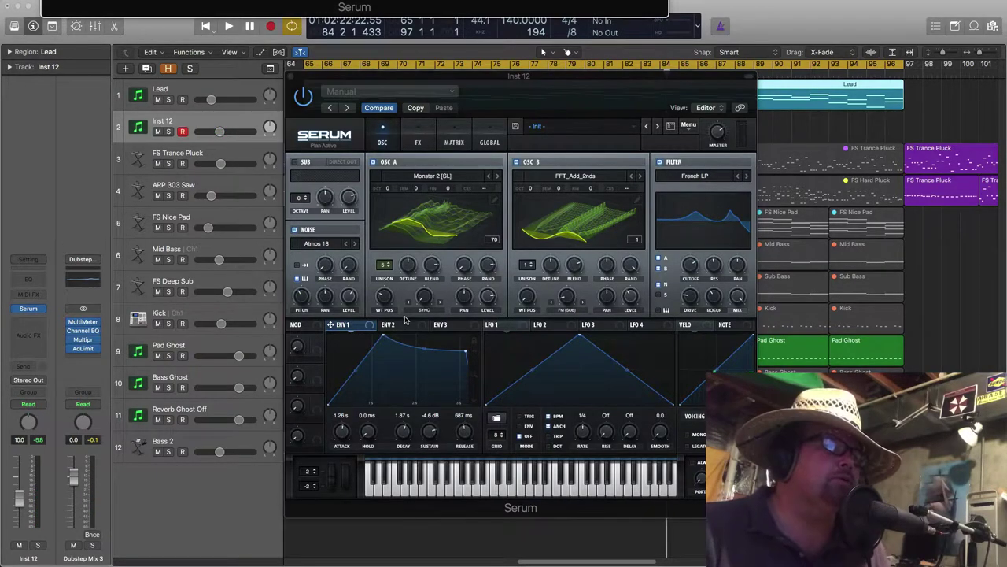
click(398, 325)
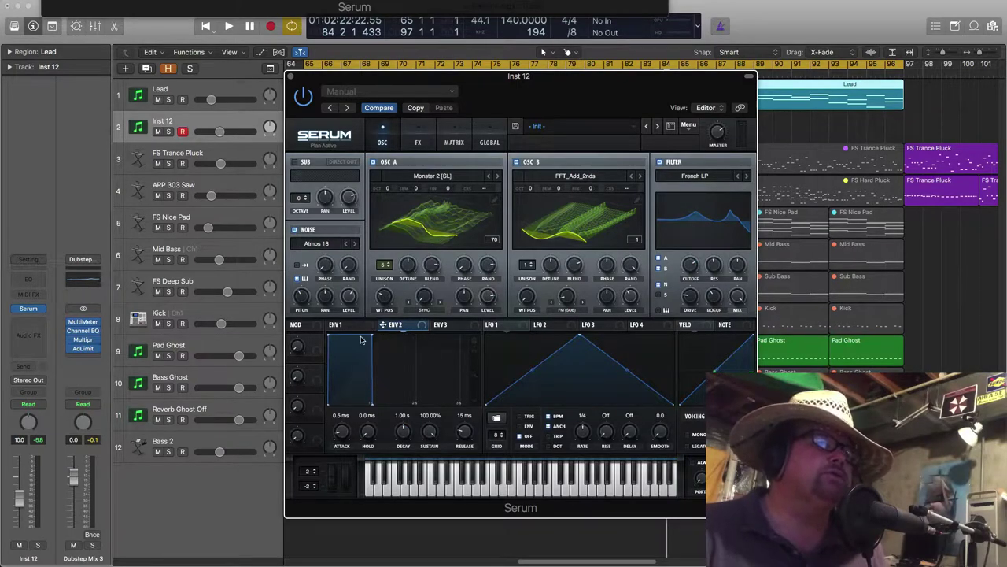
key(super+grave)
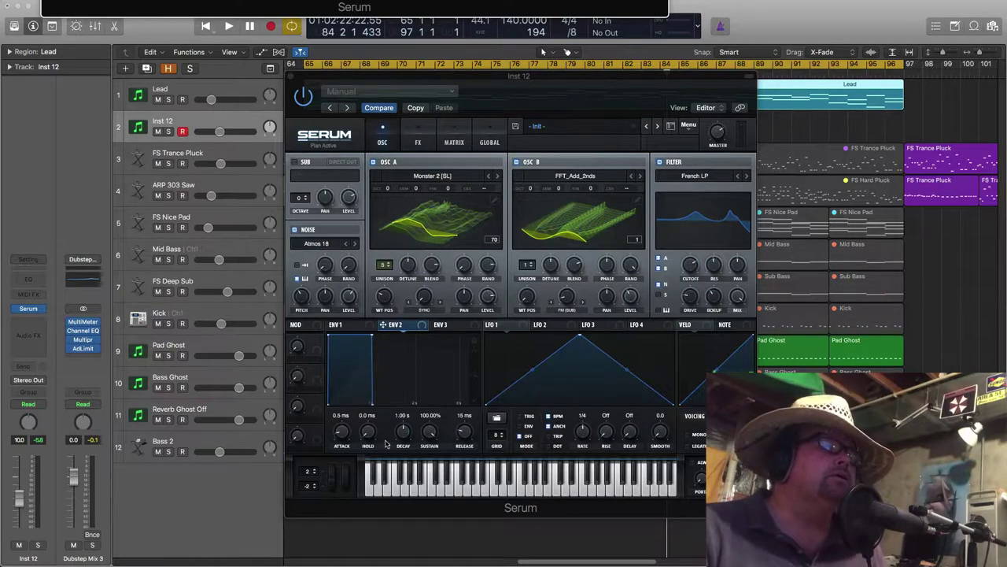
drag(341, 431, 350, 387)
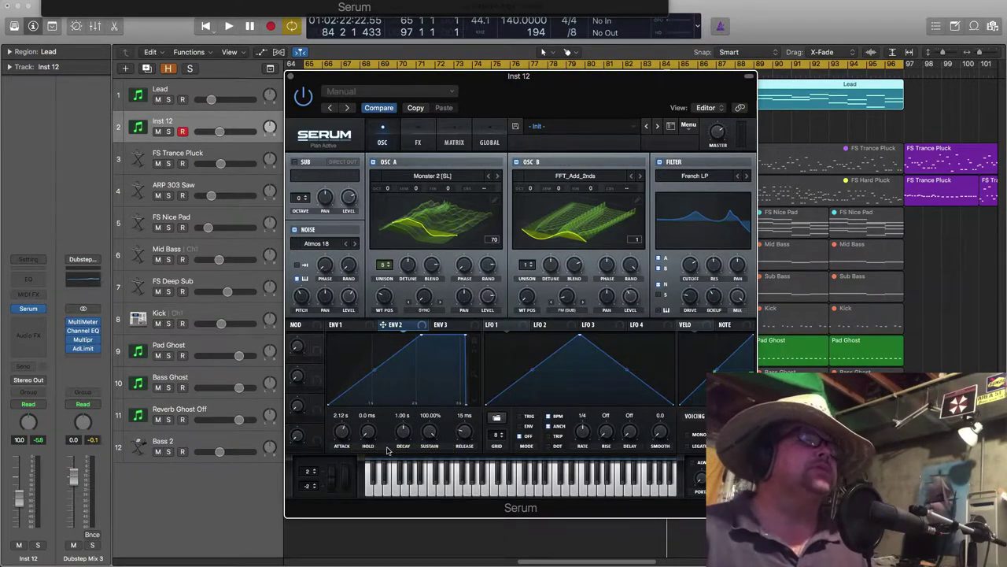
drag(403, 431, 407, 425)
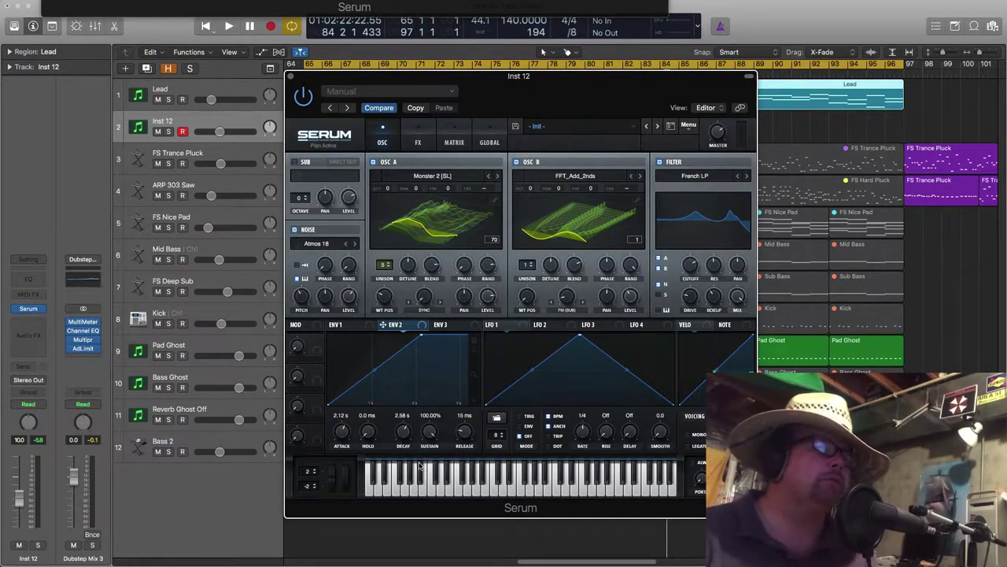
drag(431, 436, 429, 482)
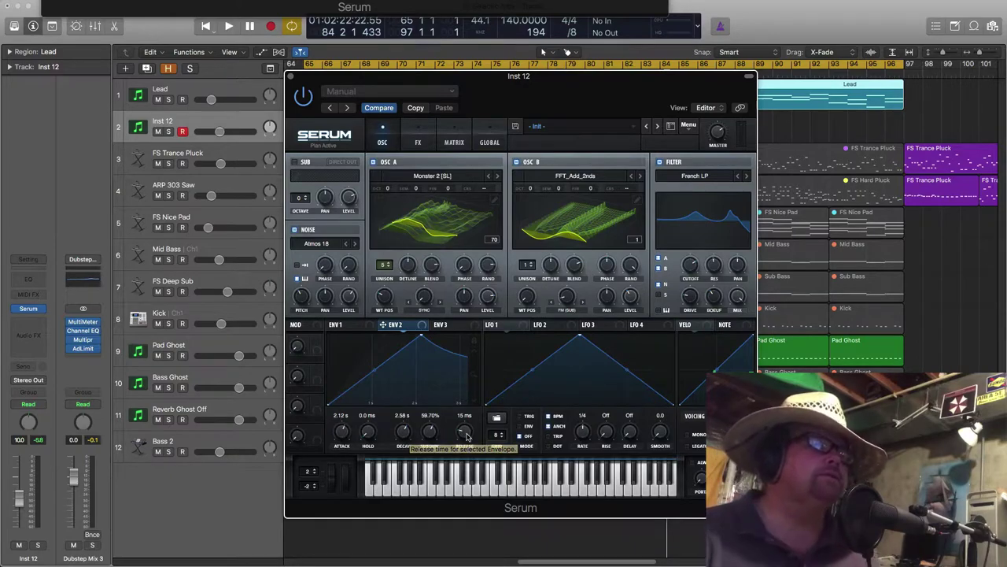
drag(466, 435, 477, 424)
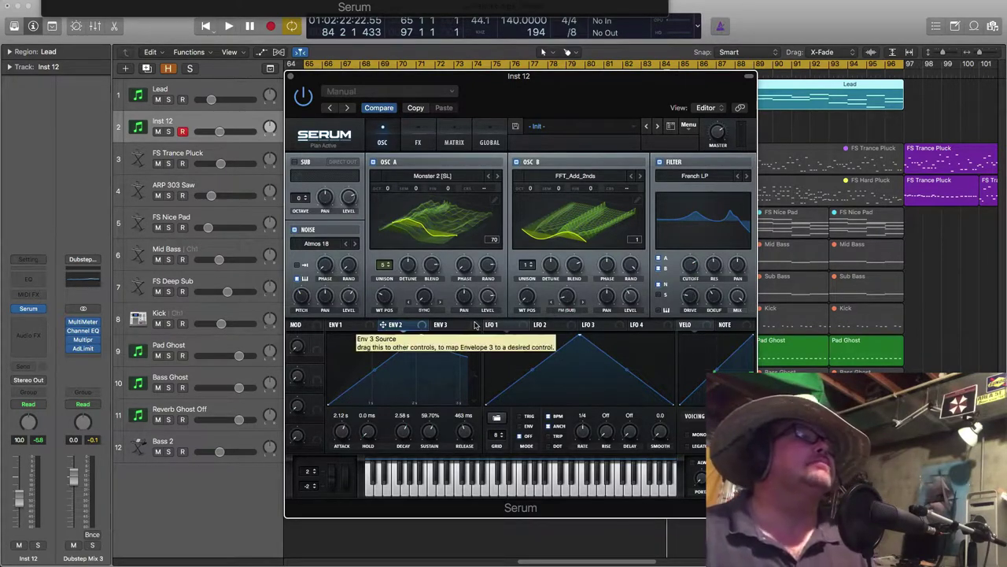
Assign LFO 1, LFO 2 and Env 1 as the sources of the first three modulation matrix rows
click(454, 144)
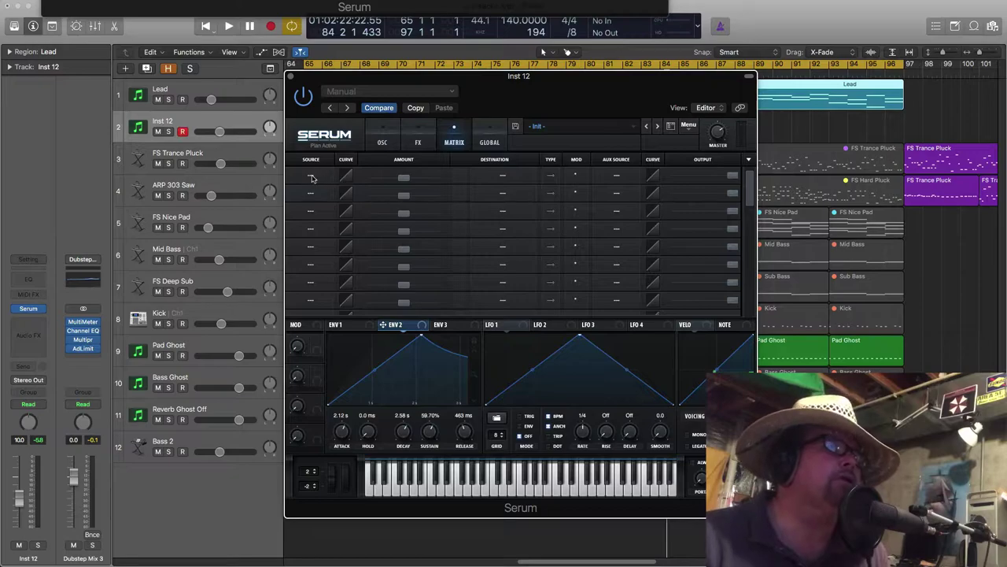
click(310, 176)
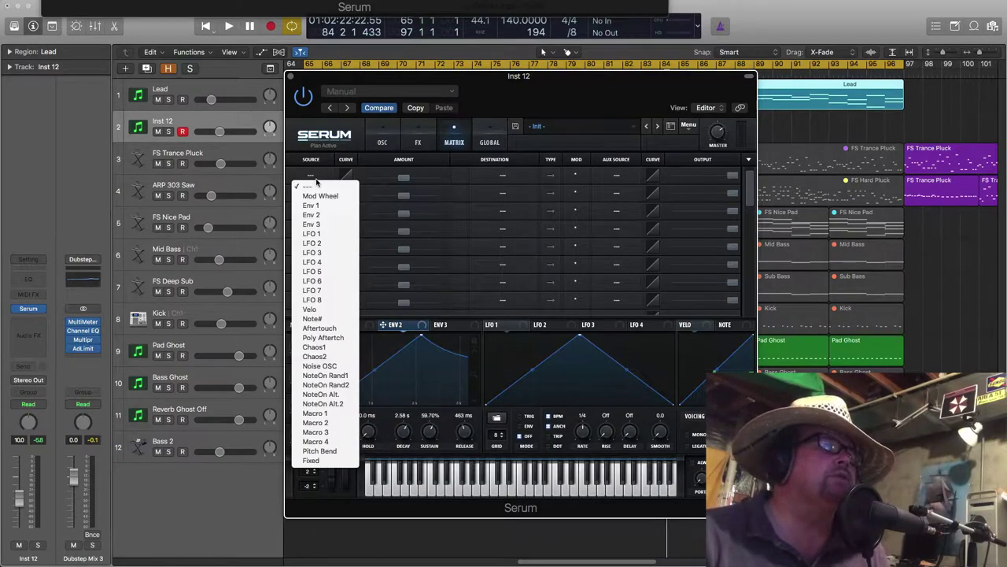
click(331, 232)
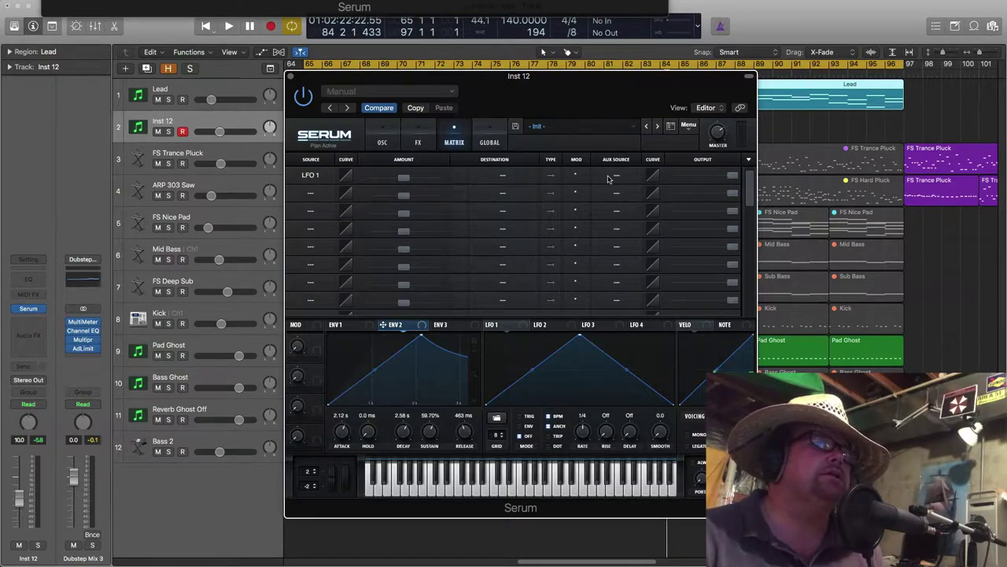
click(318, 200)
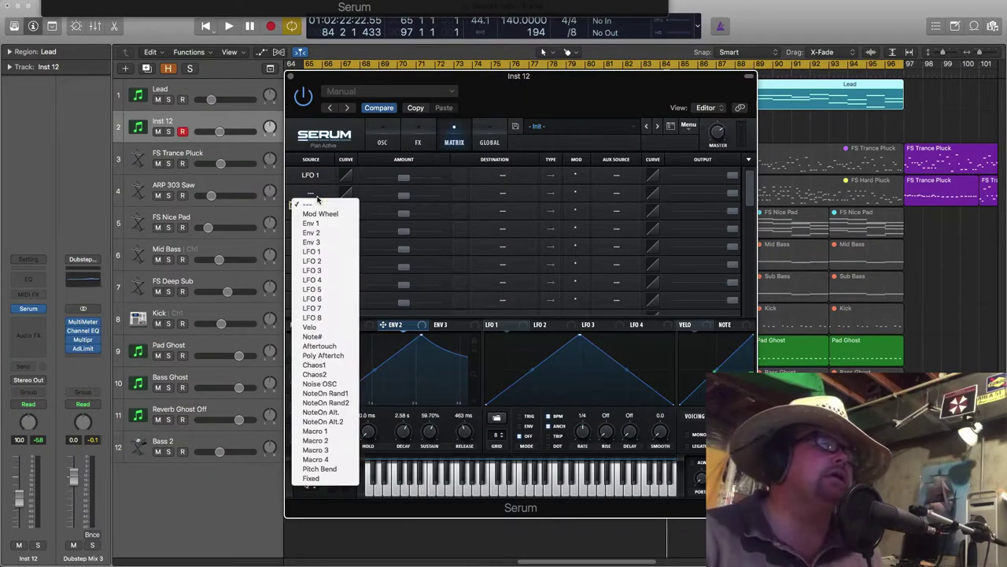
click(312, 260)
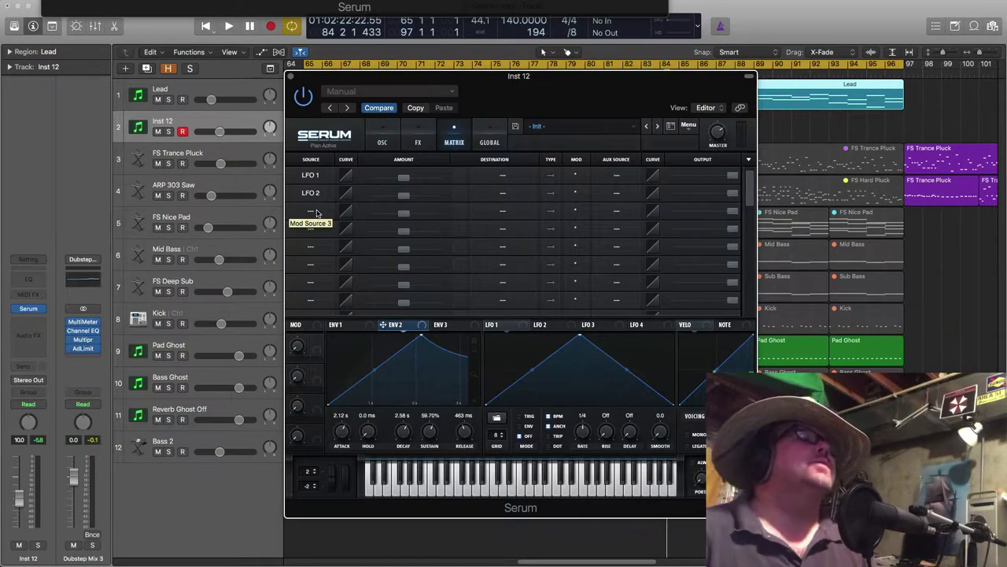
click(315, 213)
click(314, 241)
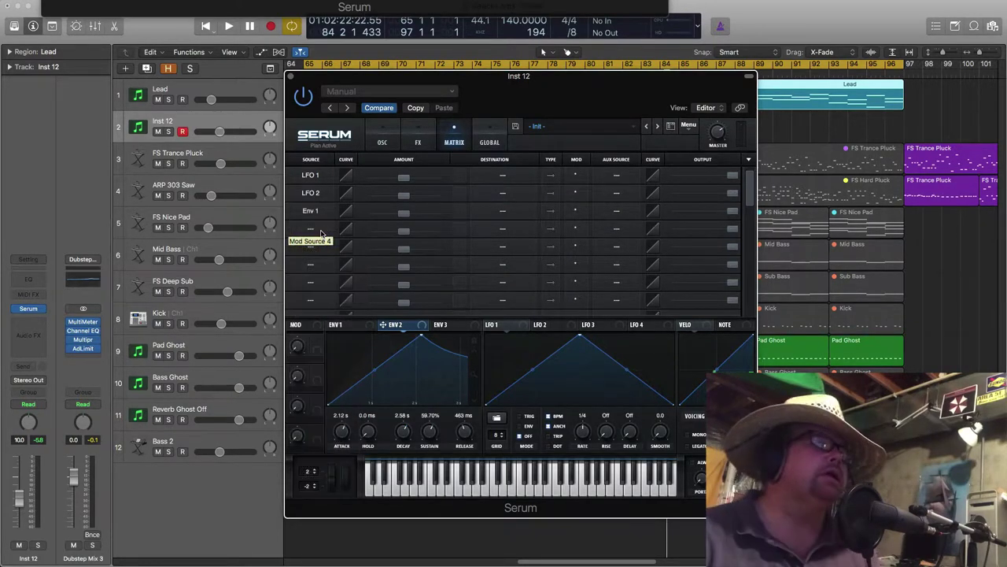
Assign LFO 1, Velo, Env 2 and LFO 4 as the sources of modulation matrix rows four to seven
click(317, 229)
click(312, 287)
click(328, 247)
click(309, 380)
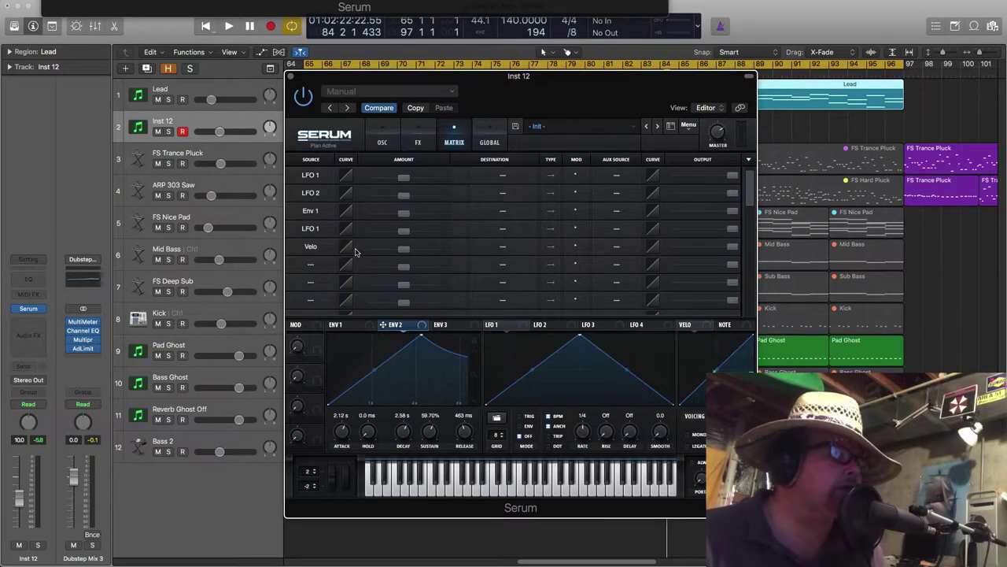
click(309, 265)
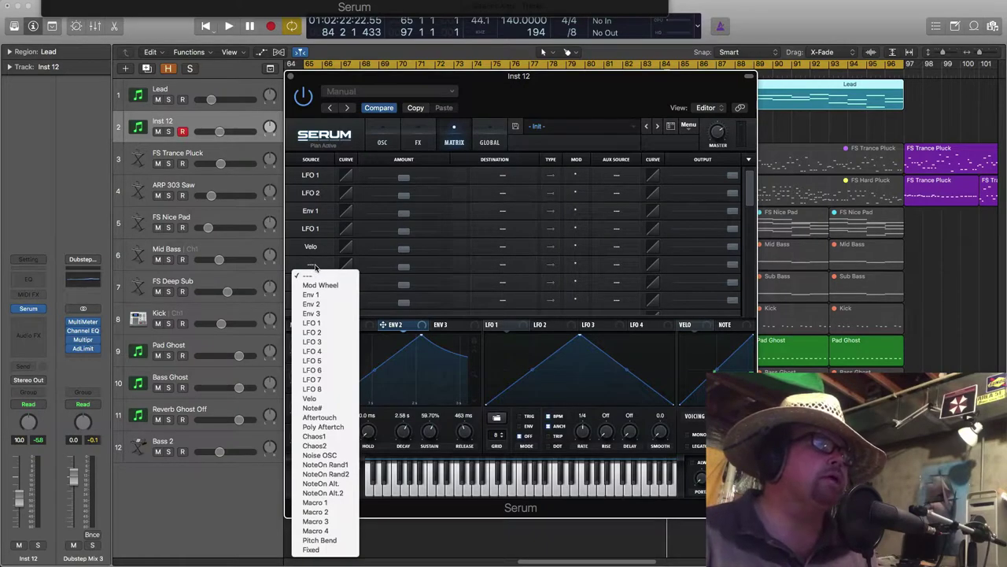
click(324, 305)
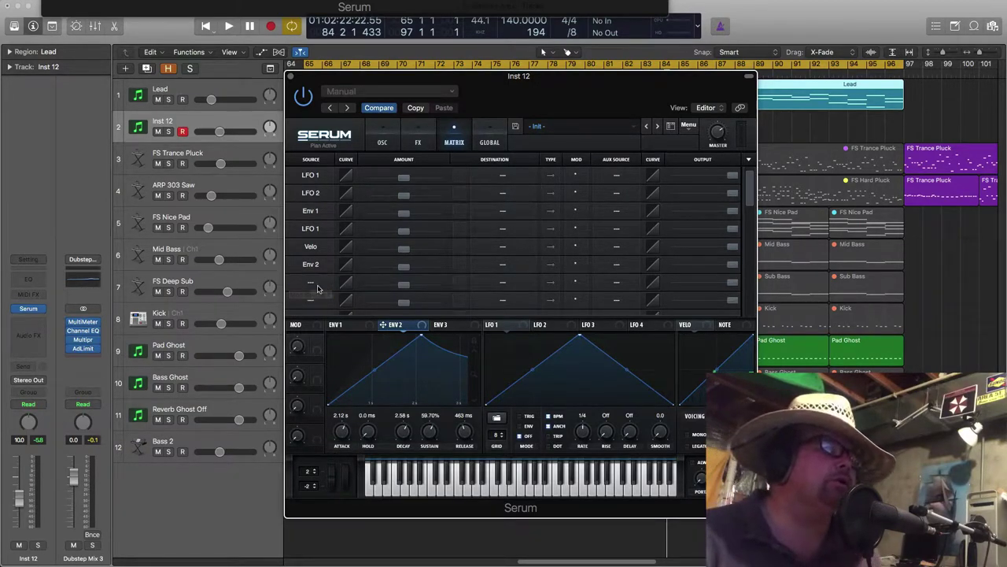
click(321, 283)
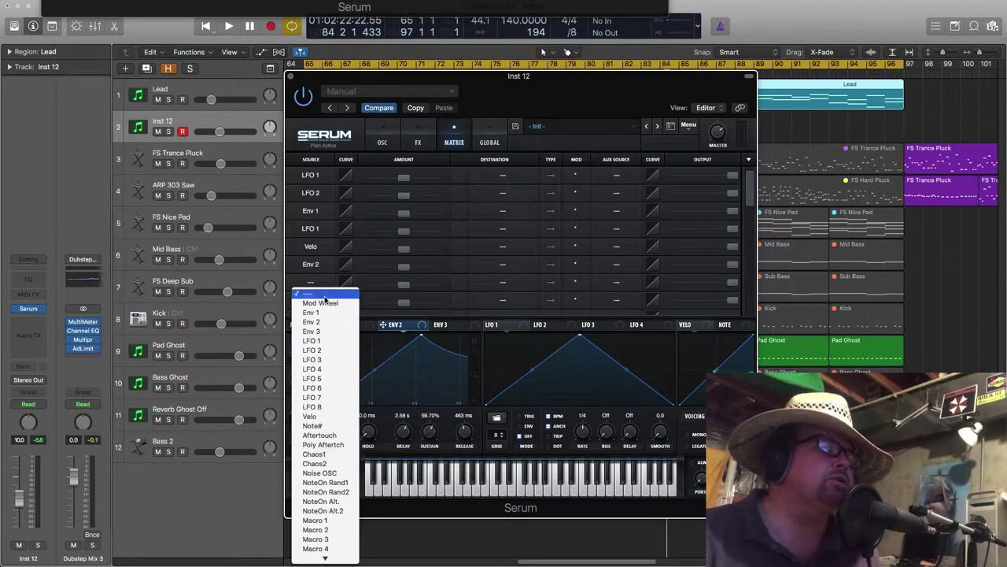
click(318, 369)
scroll(322, 287, down, 1)
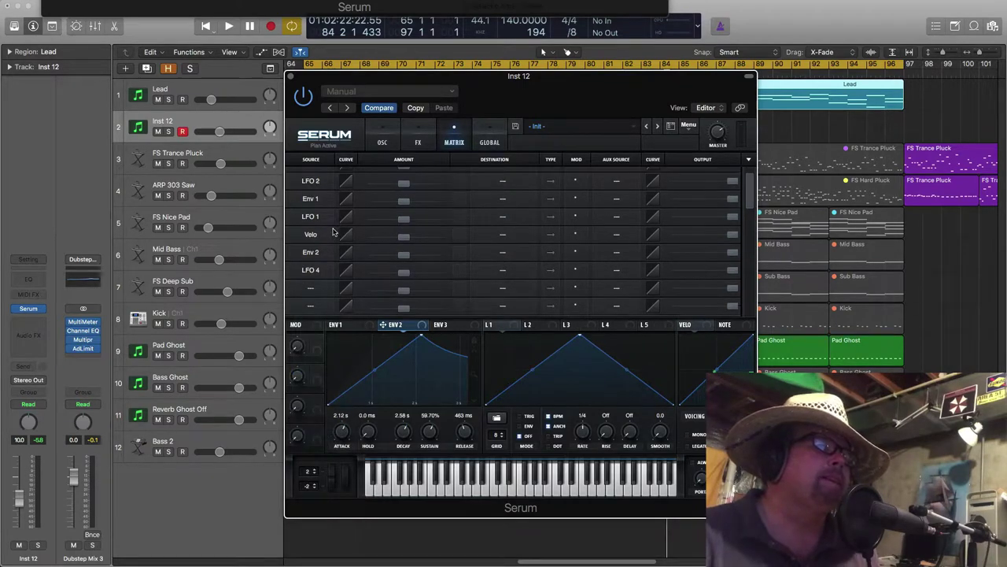
Assign LFO 1 and LFO 4 as the sources of modulation matrix rows eight and nine
click(319, 292)
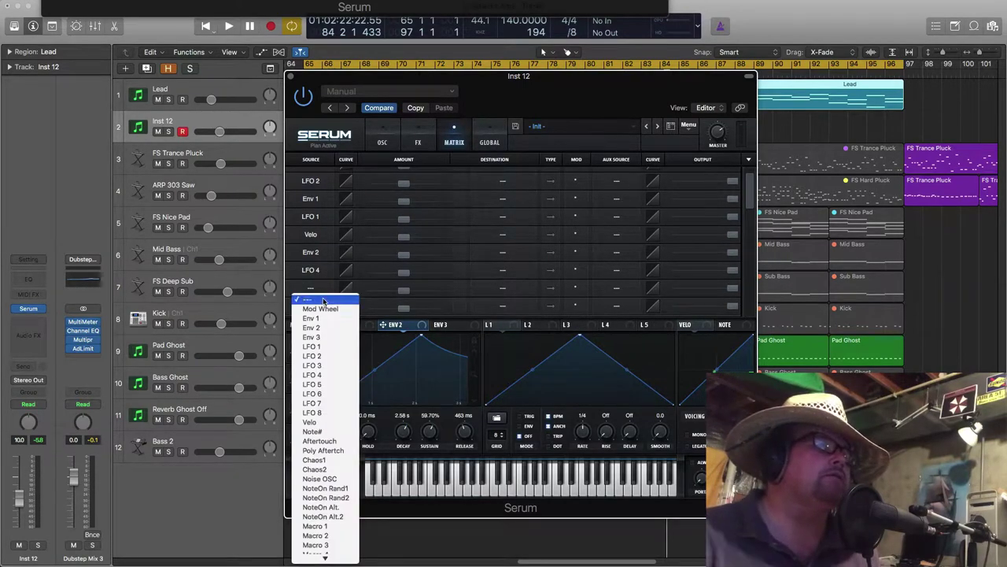
click(319, 347)
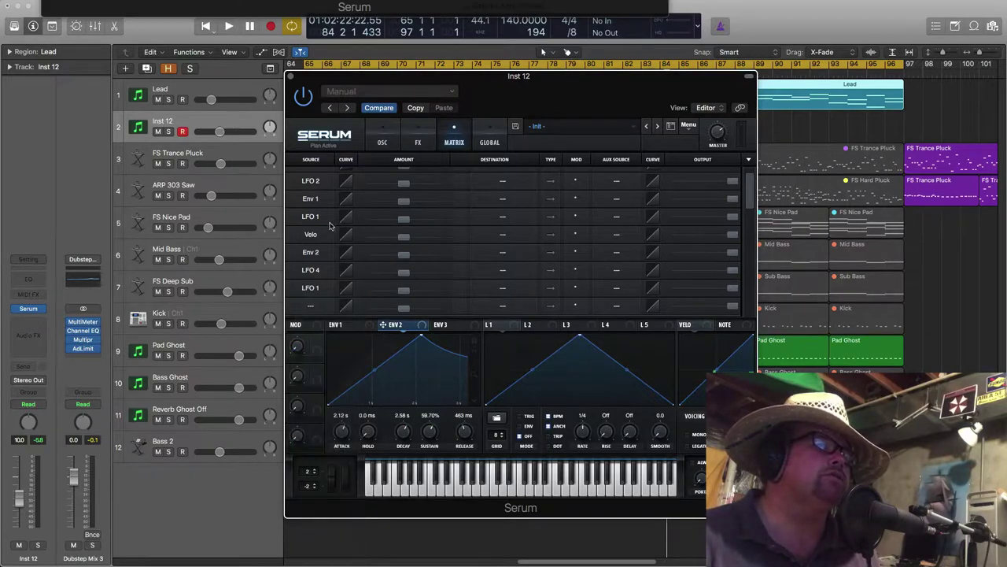
scroll(329, 236, up, 1)
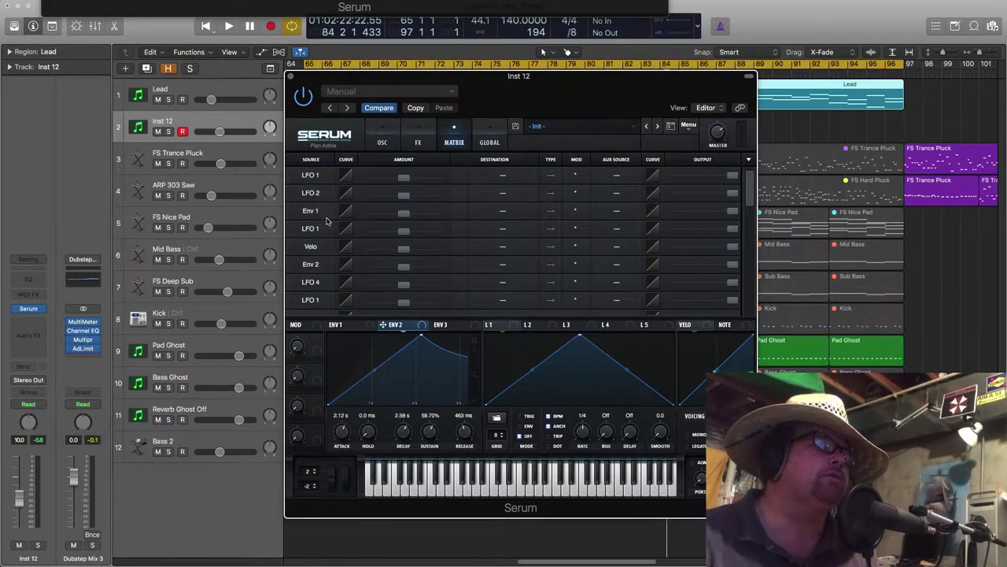
scroll(324, 253, down, 5)
scroll(324, 252, up, 5)
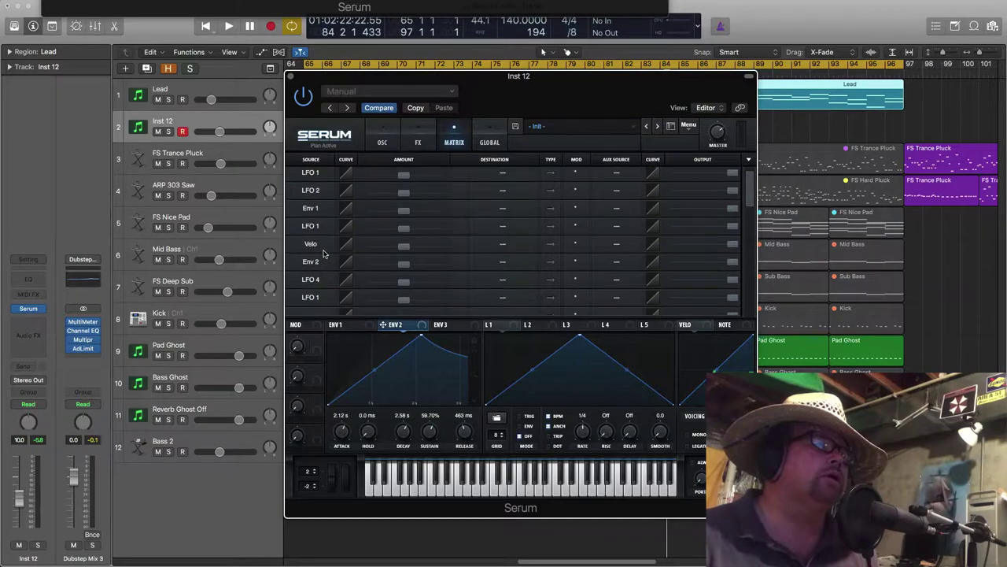
scroll(319, 244, down, 2)
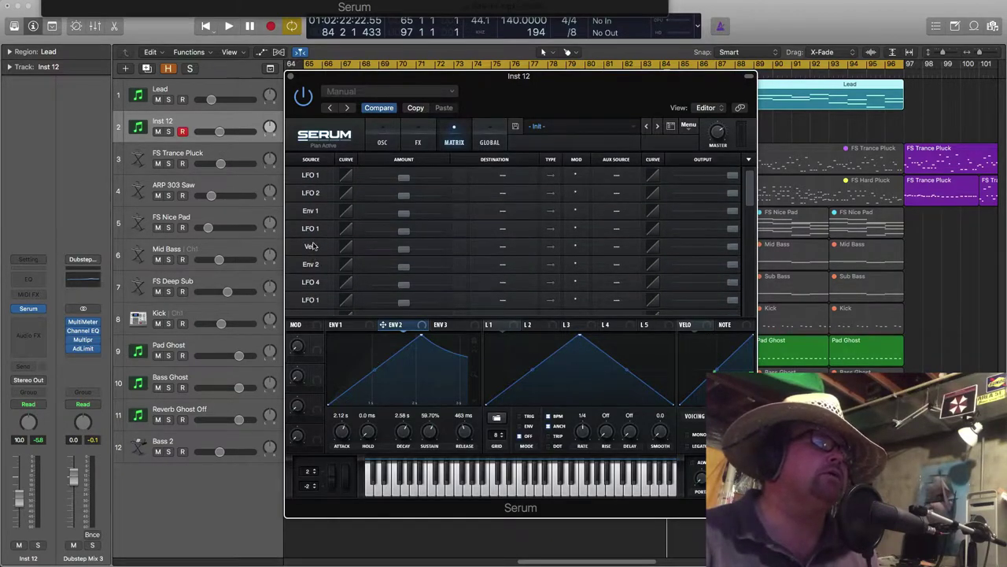
scroll(317, 236, up, 2)
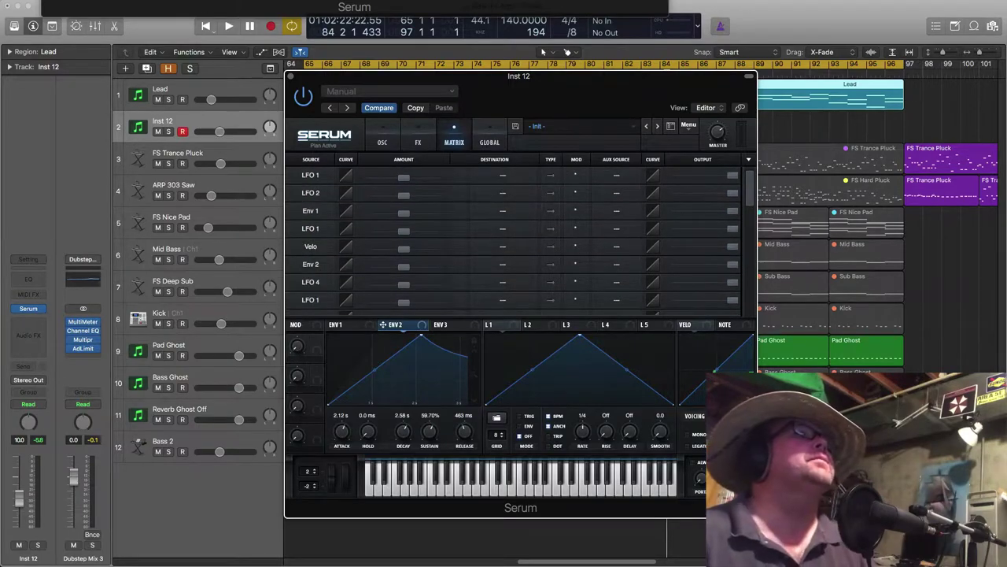
scroll(390, 232, down, 2)
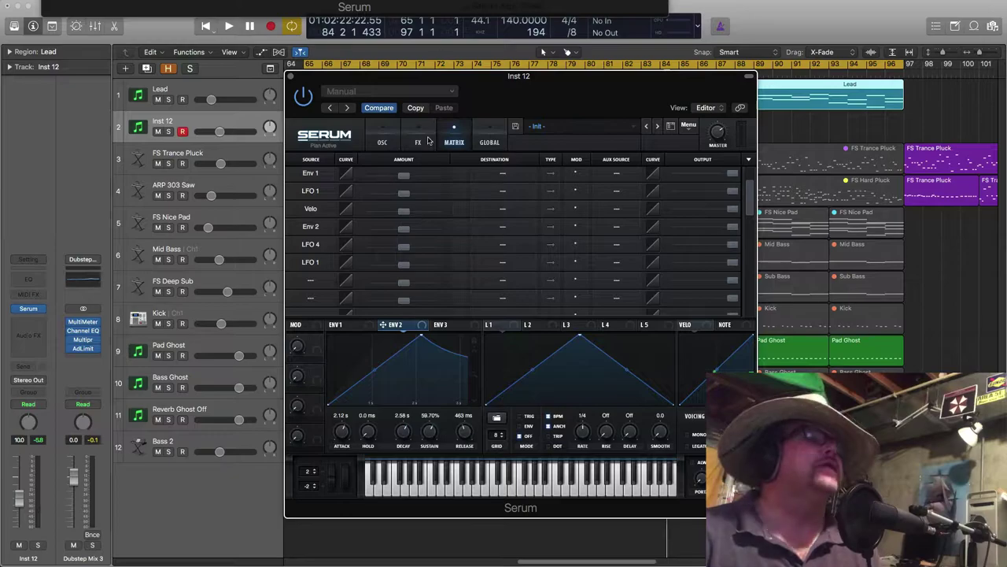
click(319, 280)
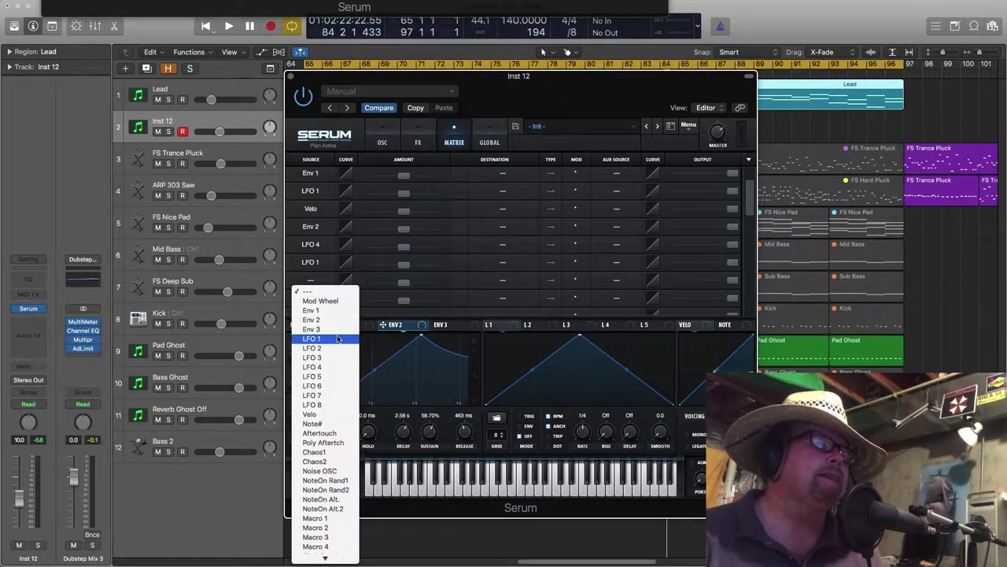
click(330, 367)
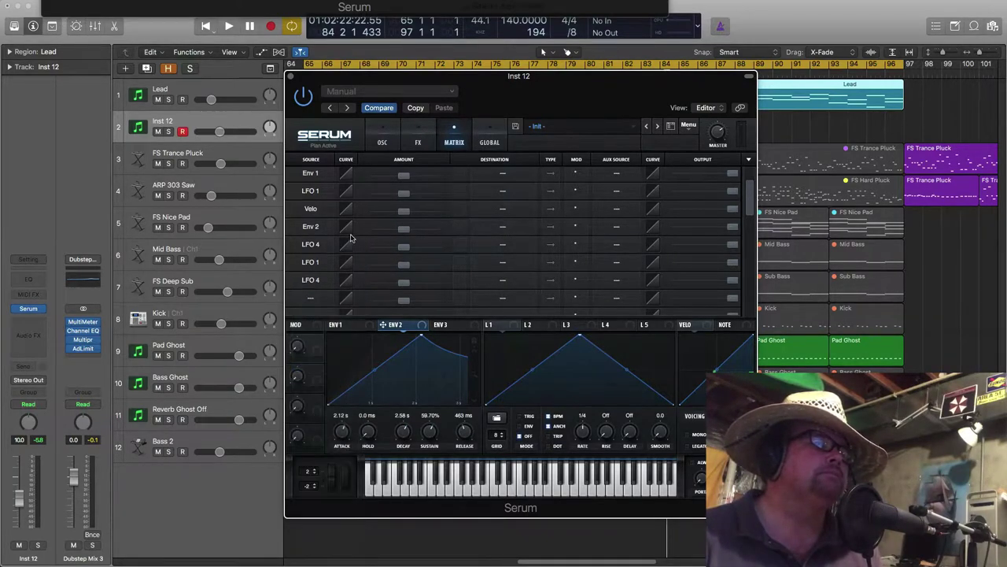
scroll(338, 246, down, 4)
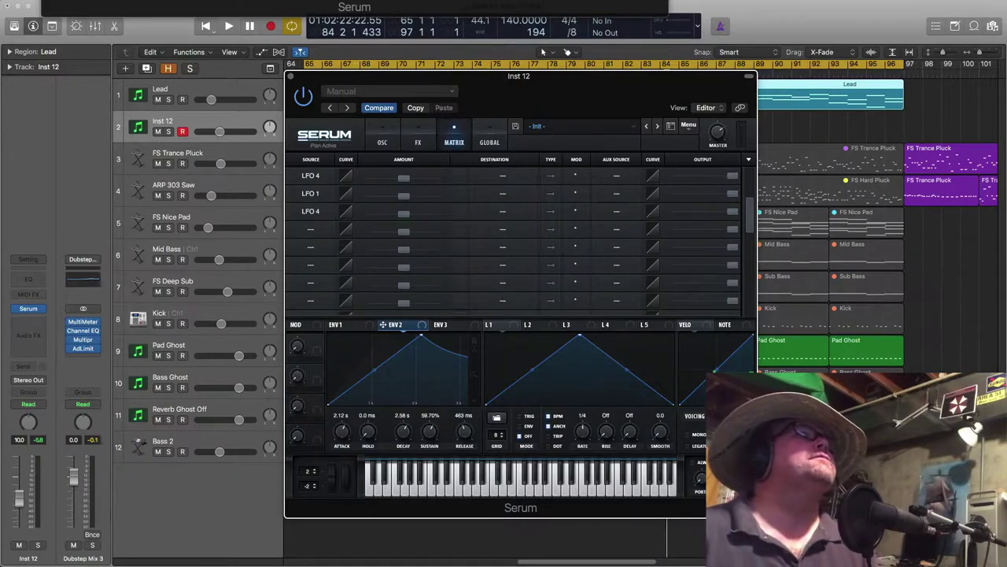
click(311, 230)
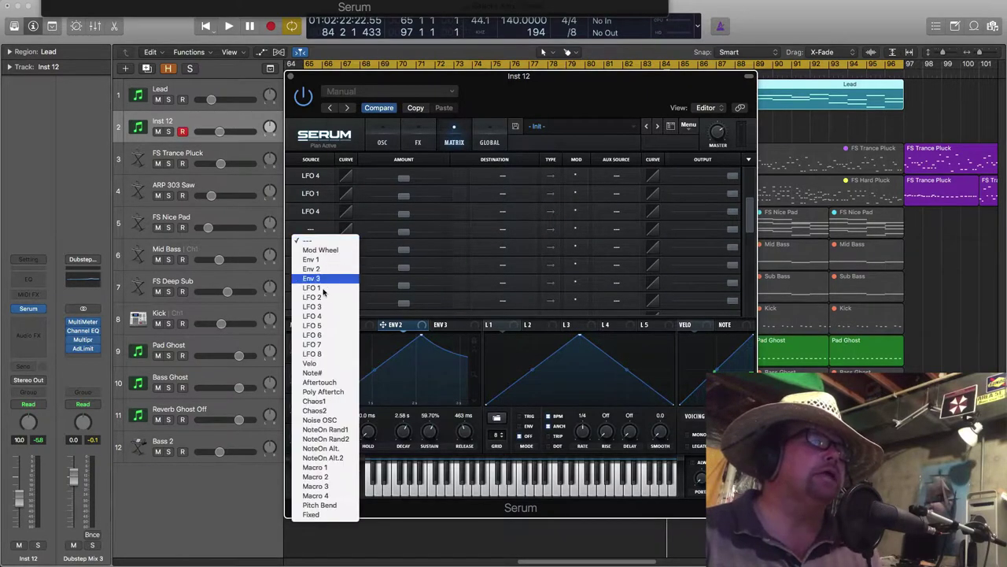
click(319, 316)
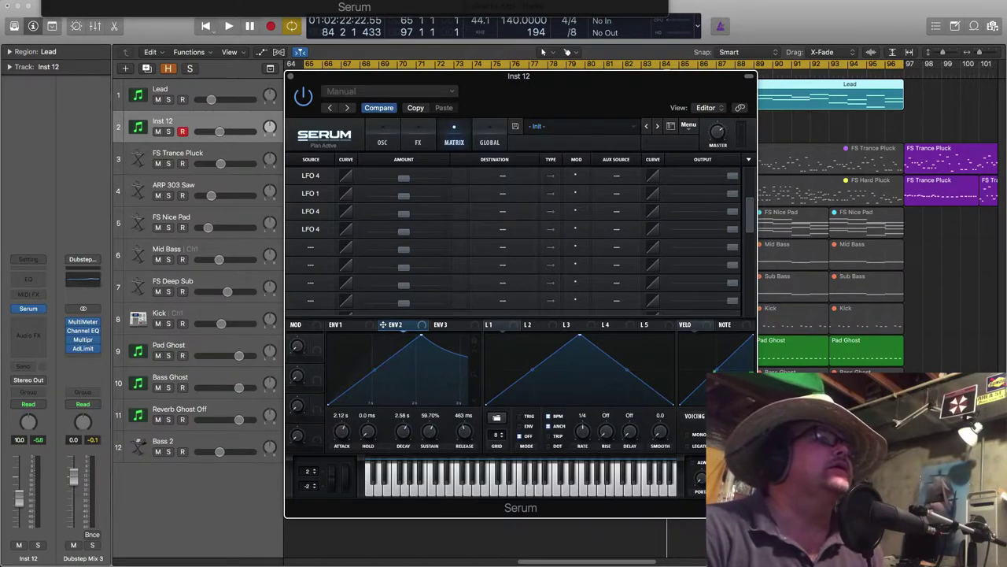
scroll(325, 221, up, 2)
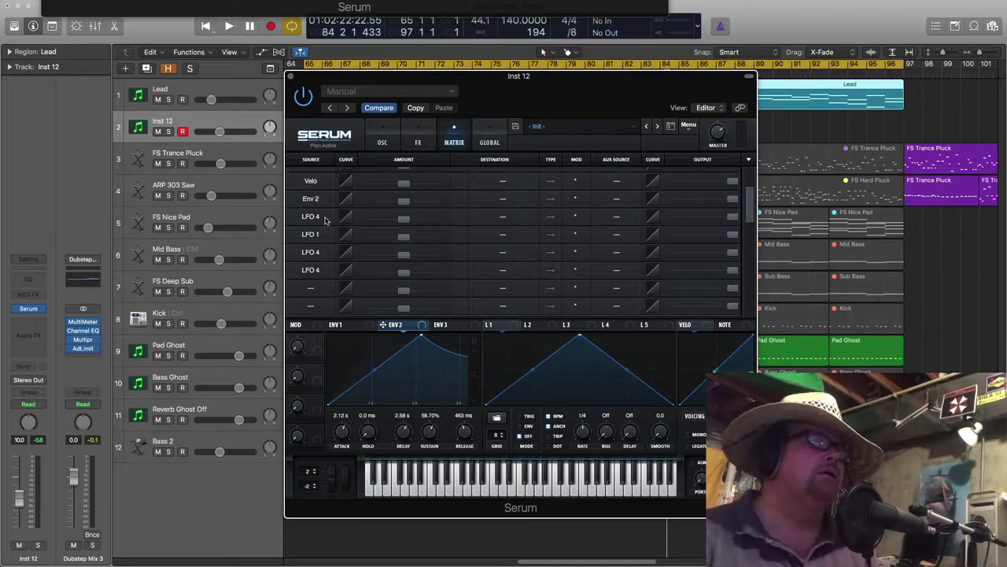
click(321, 275)
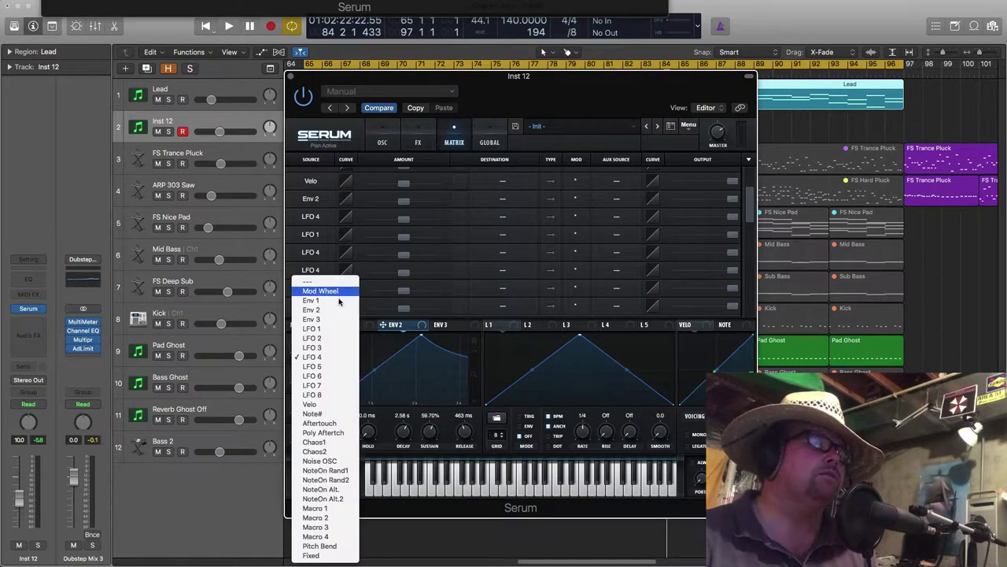
click(323, 319)
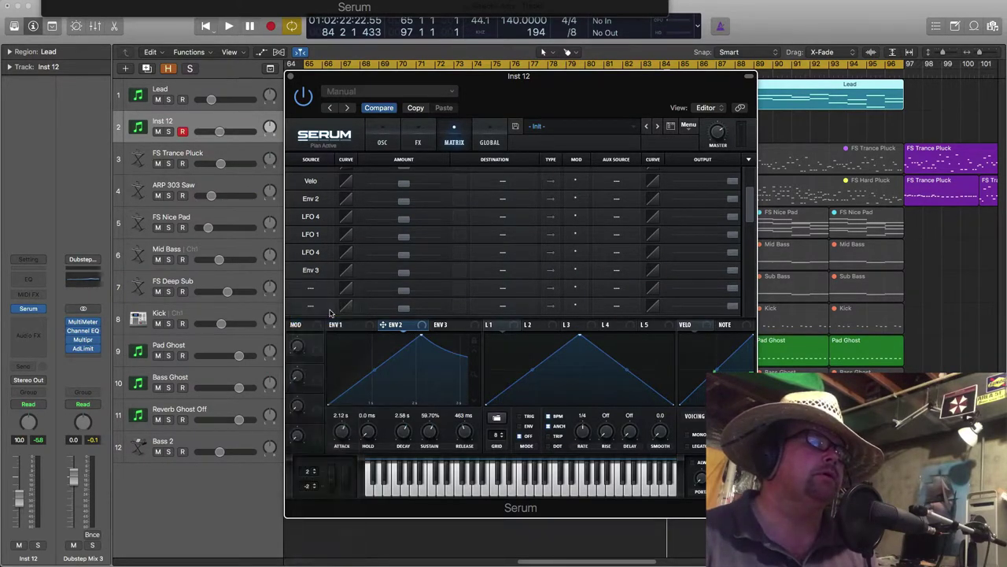
Assign LFO 3, LFO 4, LFO 4 and LFO 2 as the sources of modulation matrix rows ten to thirteen
click(323, 270)
click(319, 347)
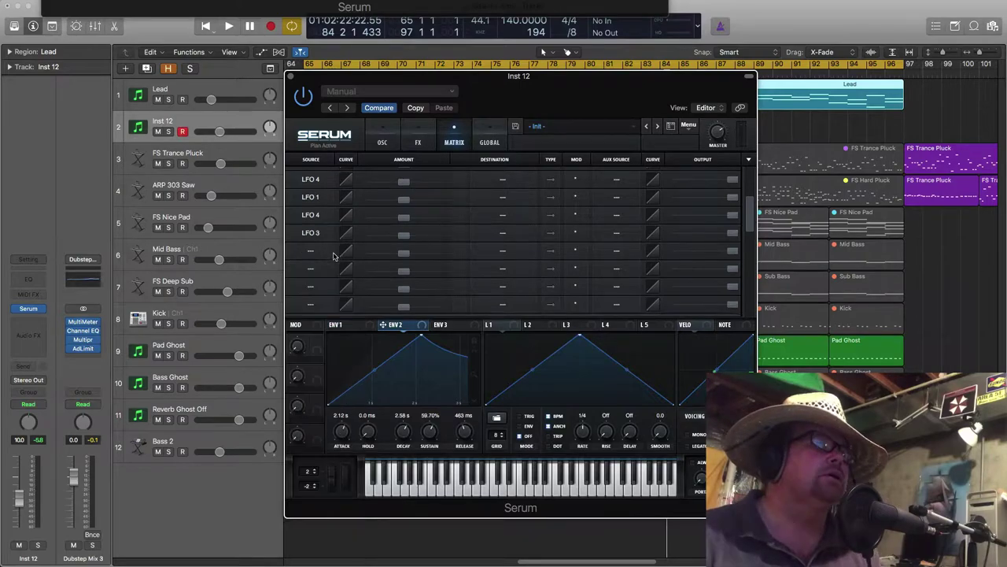
click(322, 252)
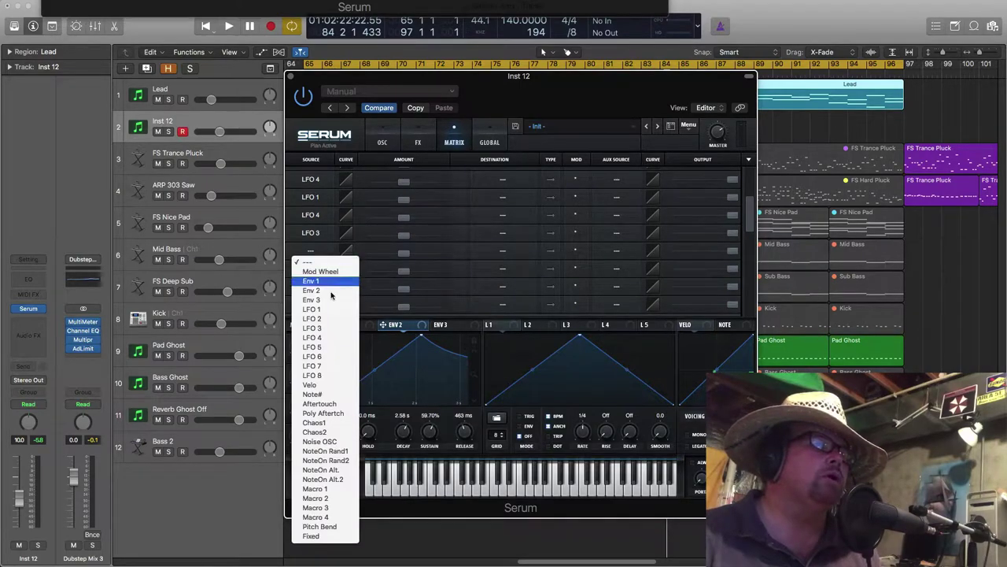
click(328, 339)
click(323, 268)
click(328, 355)
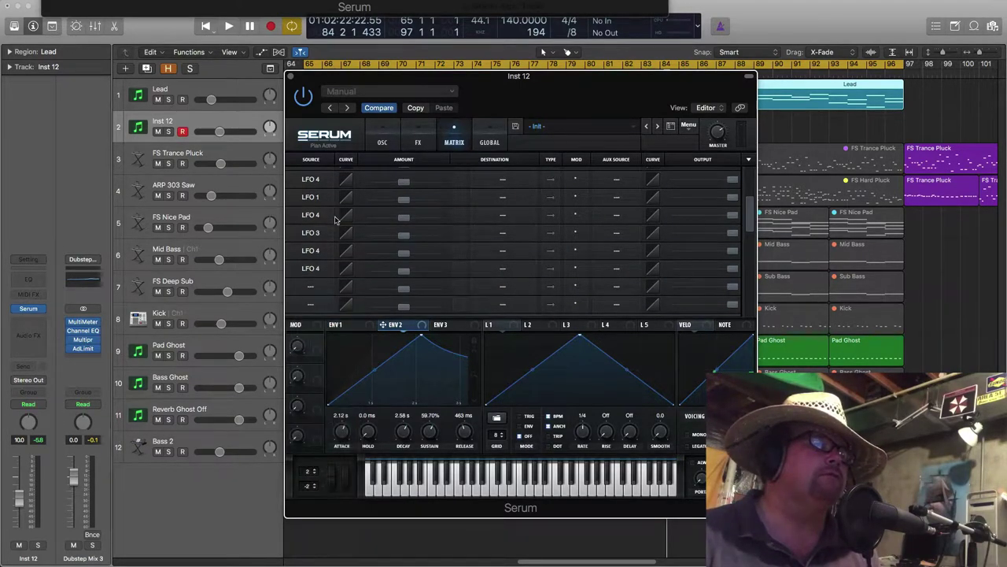
click(325, 287)
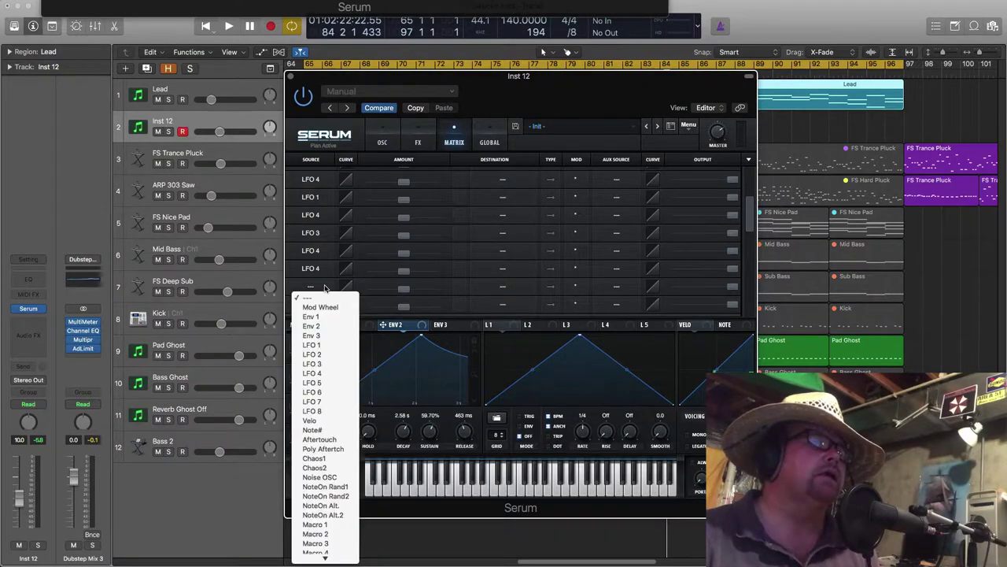
click(329, 355)
scroll(369, 215, down, 3)
scroll(370, 216, up, 3)
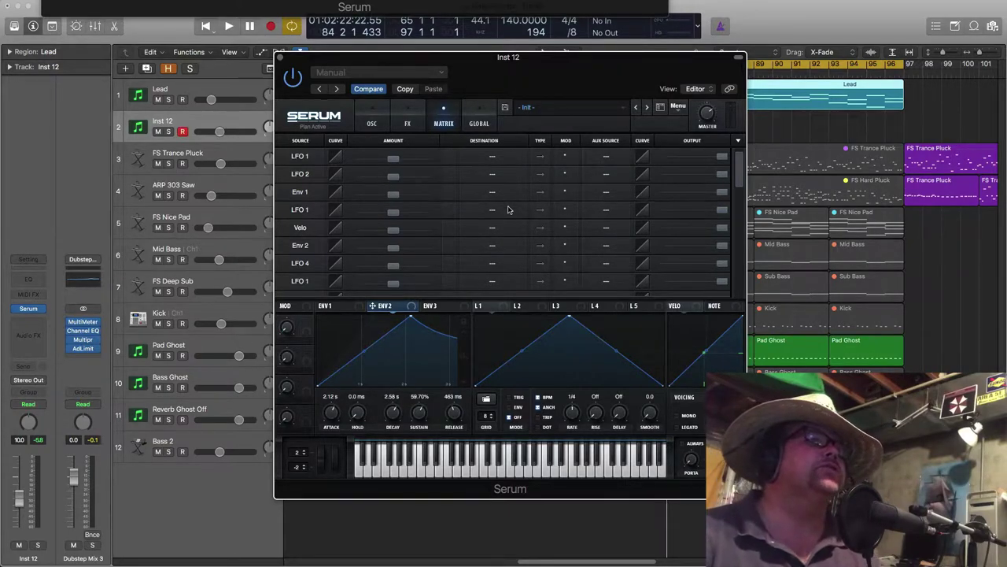
Set the destinations of the first two matrix rows to A WTPos for LFO 1 and A Fine for LFO 2
click(493, 156)
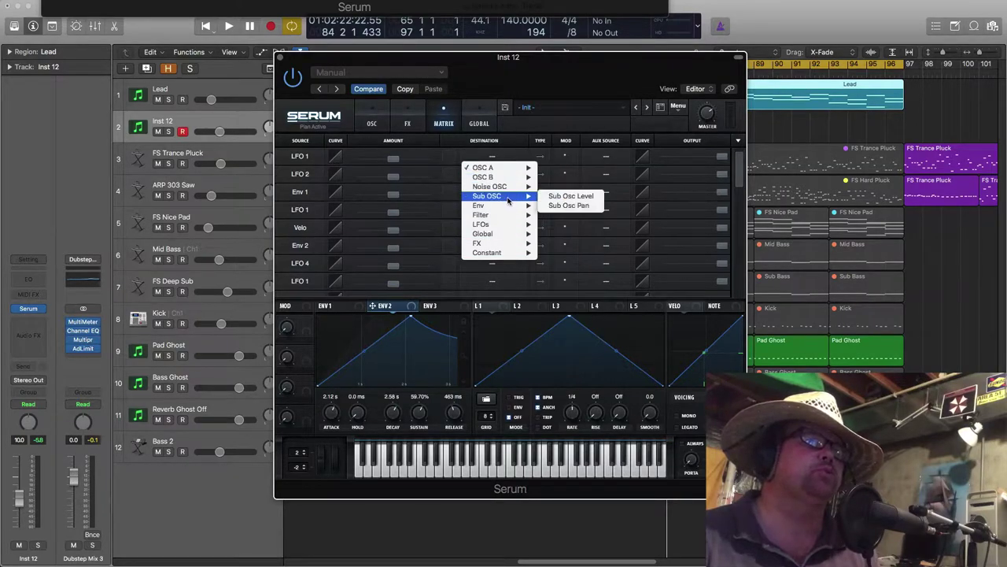
mouse_move(512, 169)
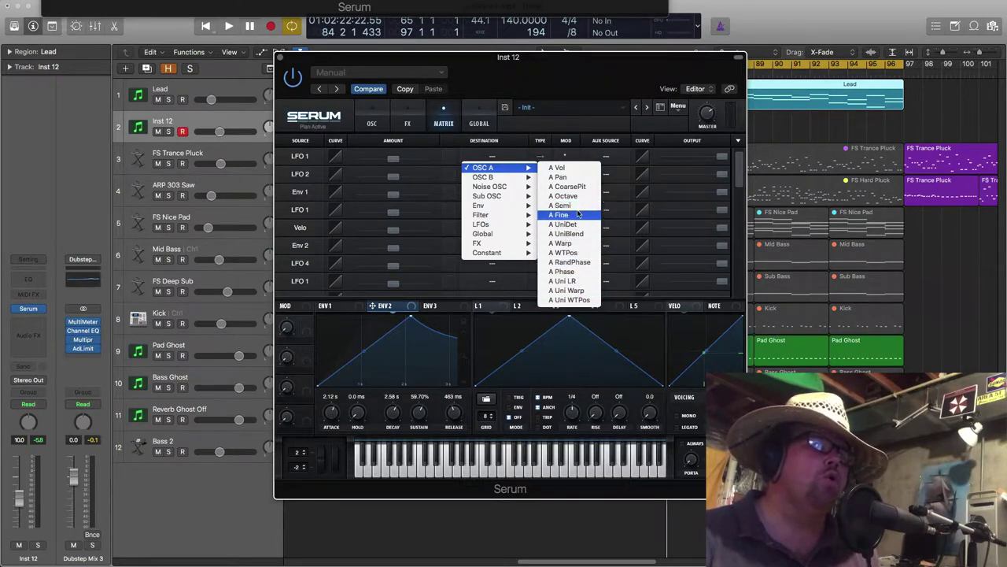
click(573, 253)
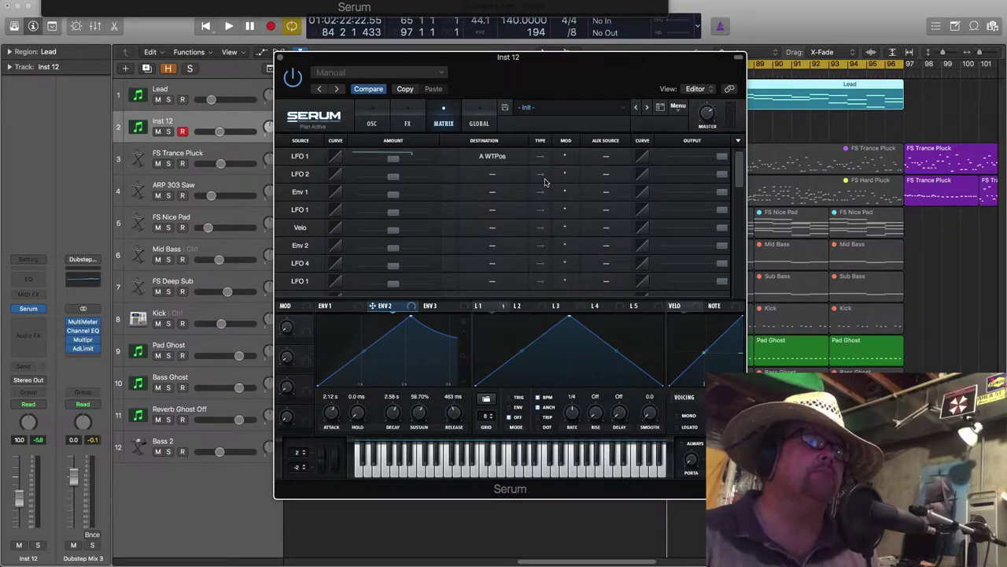
click(499, 178)
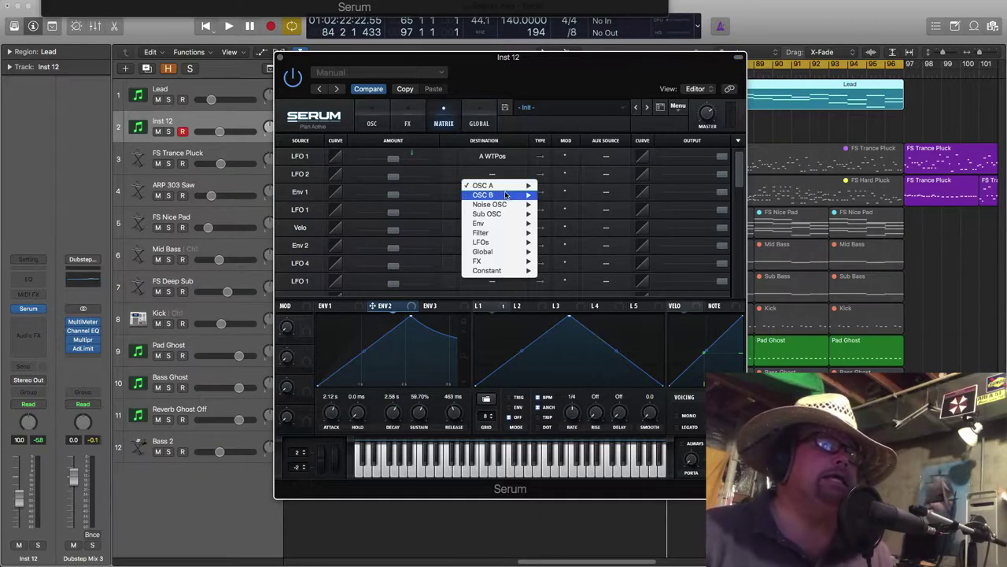
mouse_move(514, 187)
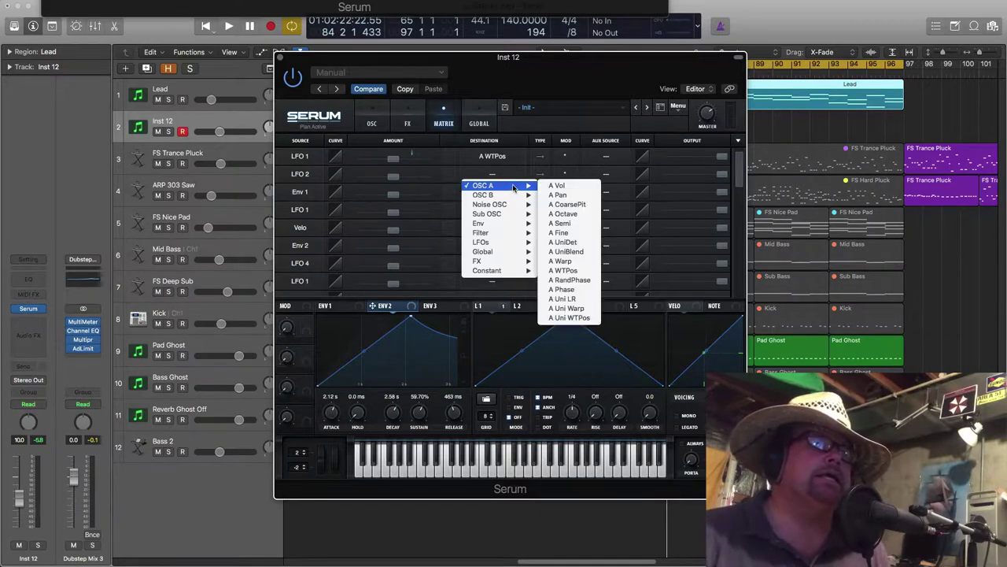
click(566, 233)
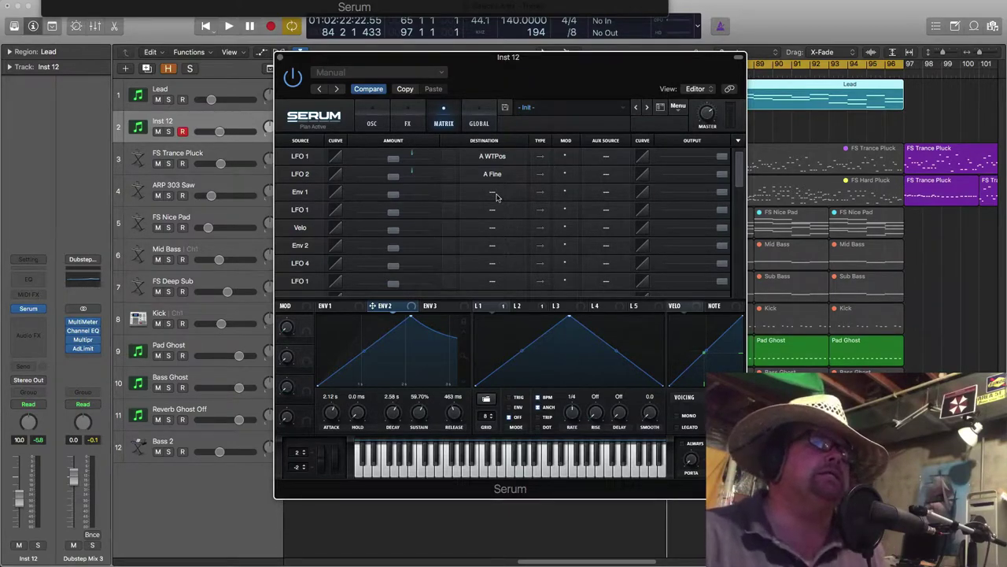
Route Env 1 in matrix row three to LFO2 Rate and LFO 1 in row four to Fil Stereo
click(498, 196)
mouse_move(488, 259)
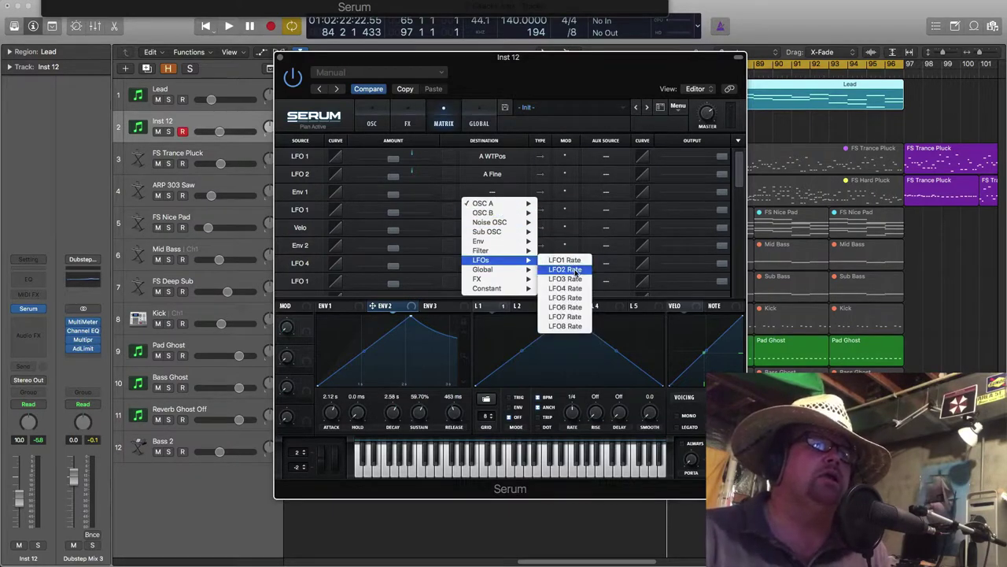
click(576, 270)
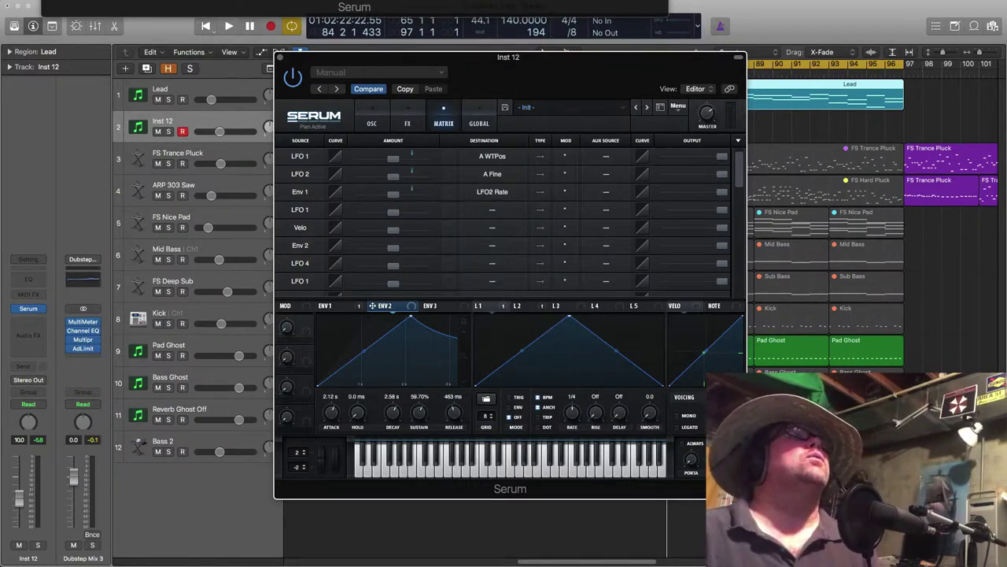
click(497, 213)
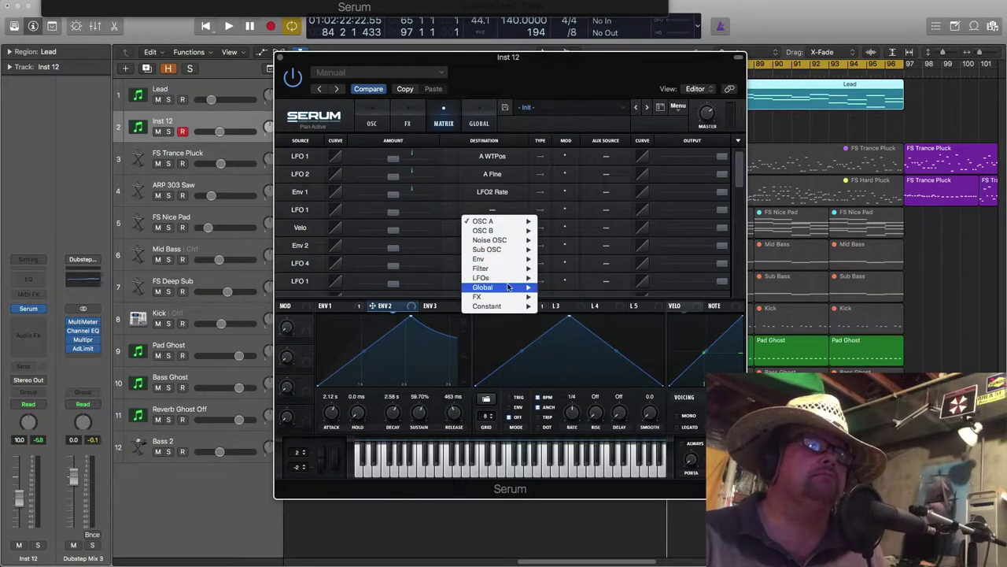
mouse_move(510, 299)
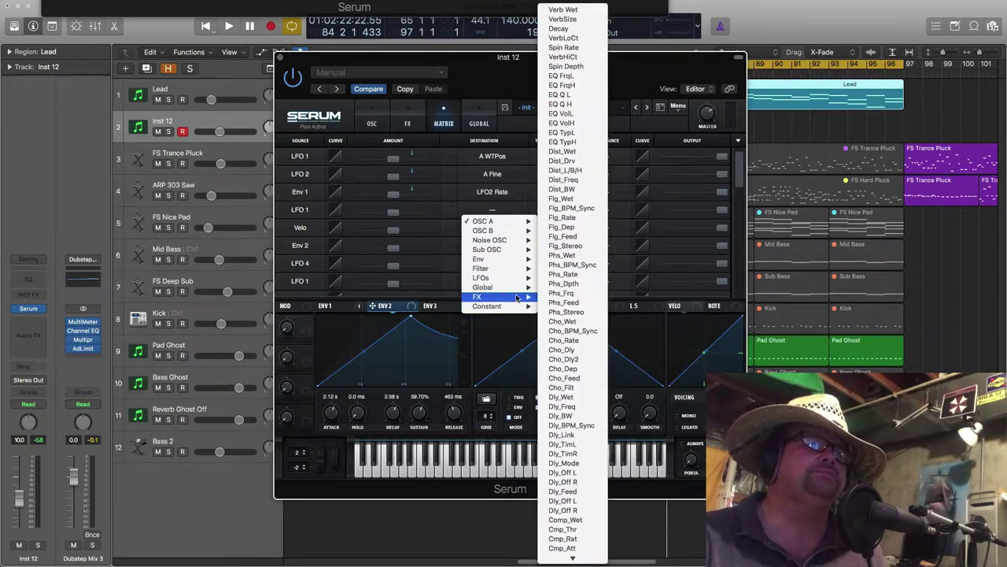
click(564, 316)
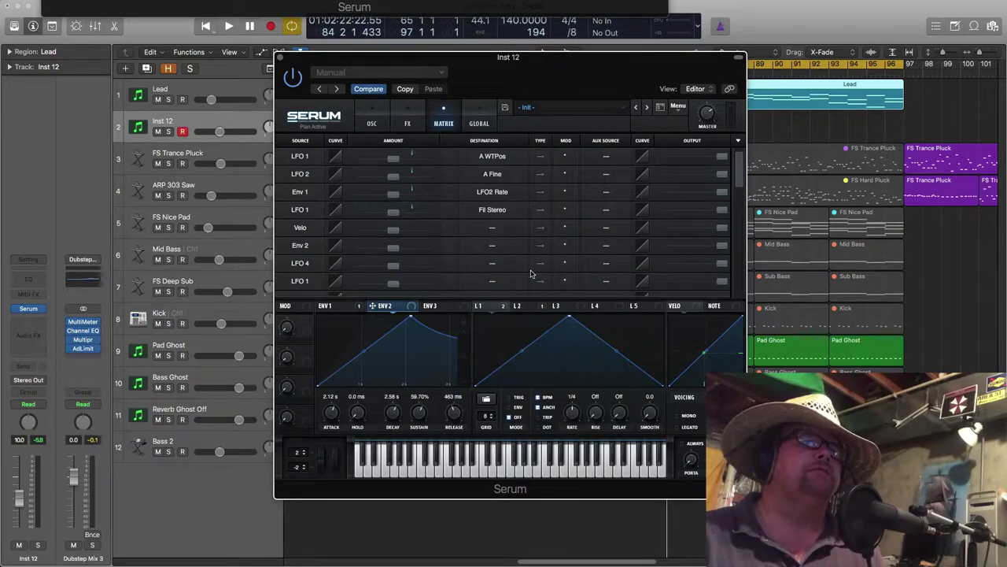
Set Fil Cutoff as the destination of both the Velo and Env 2 matrix rows
click(494, 233)
mouse_move(507, 287)
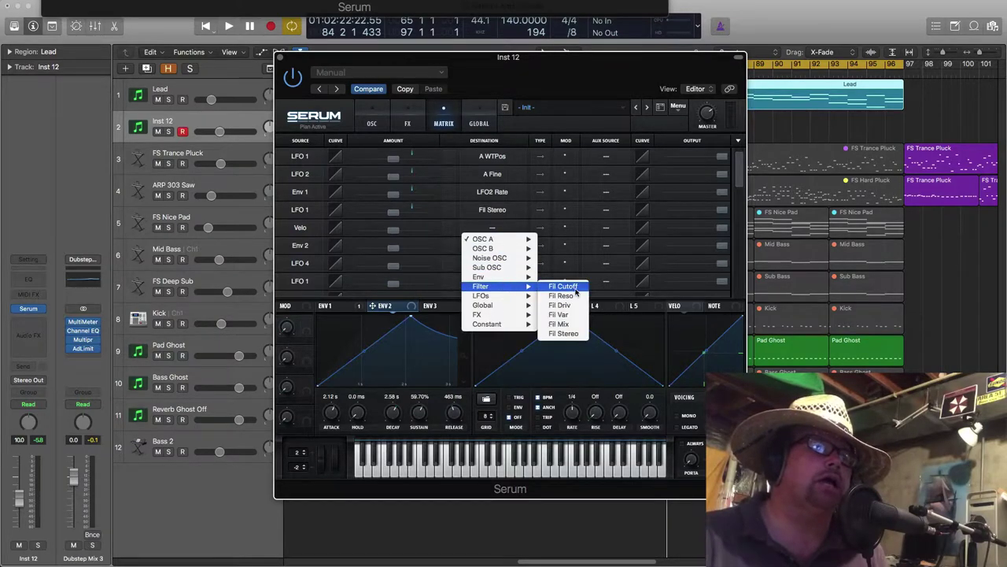
click(563, 286)
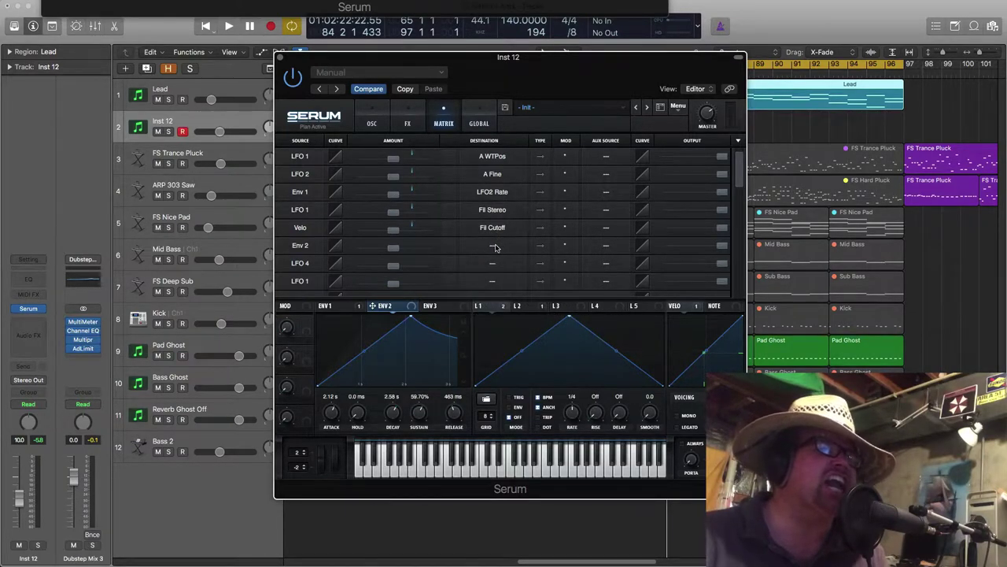
click(495, 247)
mouse_move(527, 306)
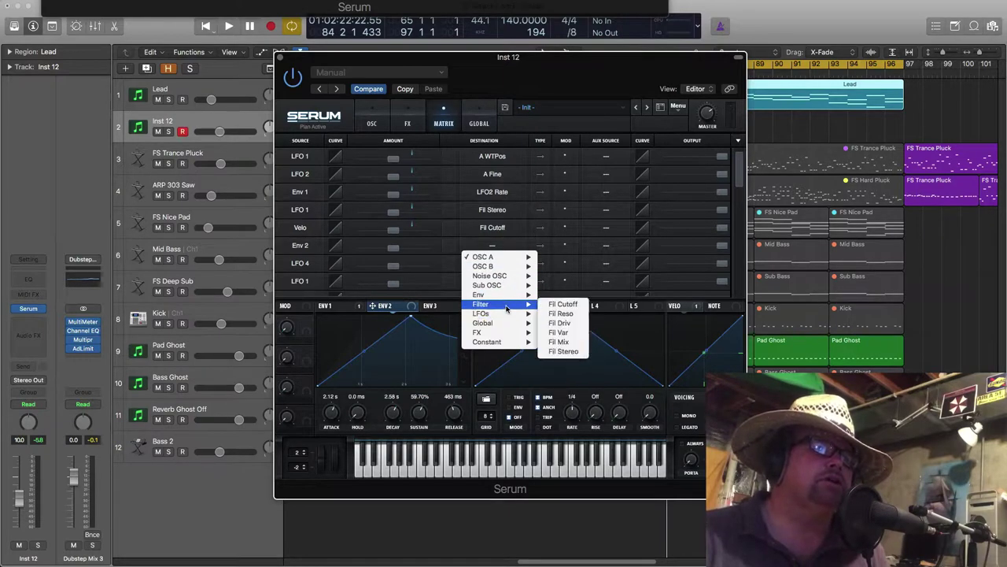
click(562, 303)
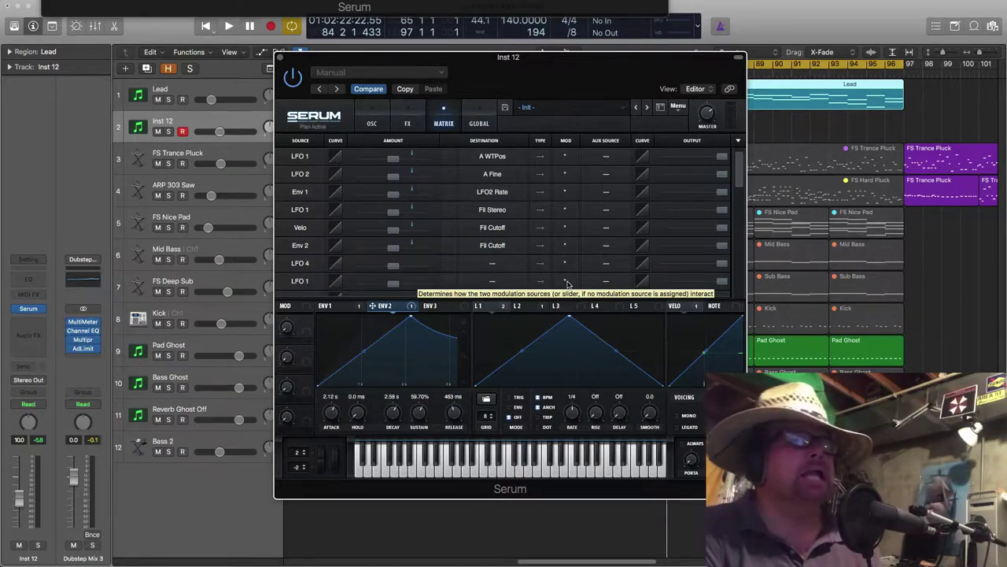
Set B WTPos as the destination of the LFO 4 row below Env 2 in the modulation matrix
scroll(504, 252, down, 3)
scroll(496, 233, down, 1)
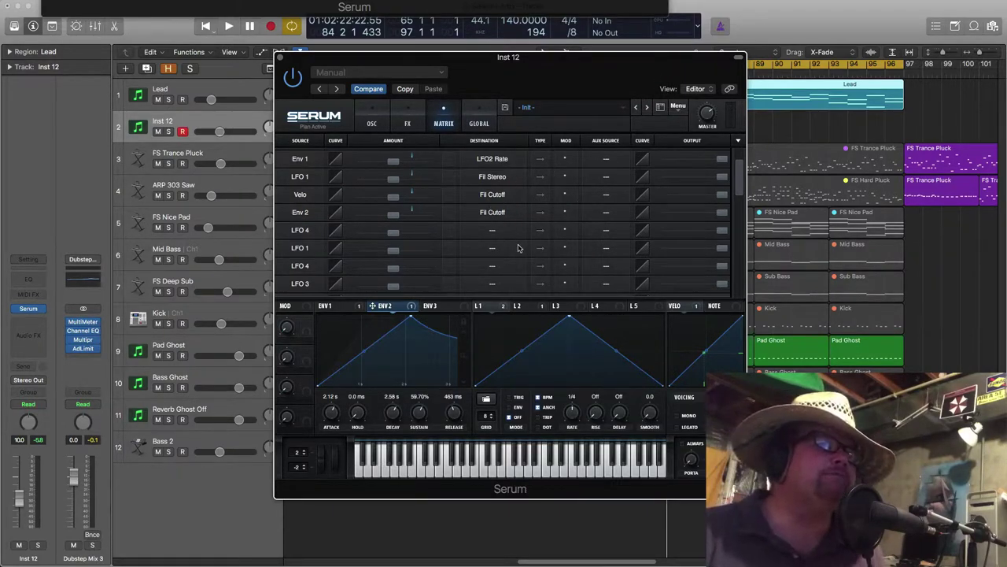
click(498, 234)
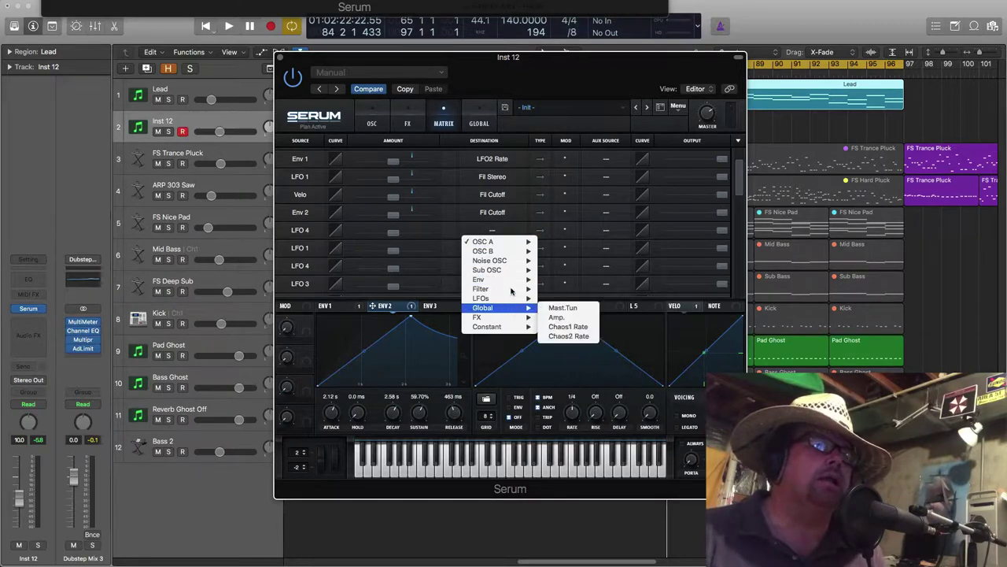
mouse_move(507, 251)
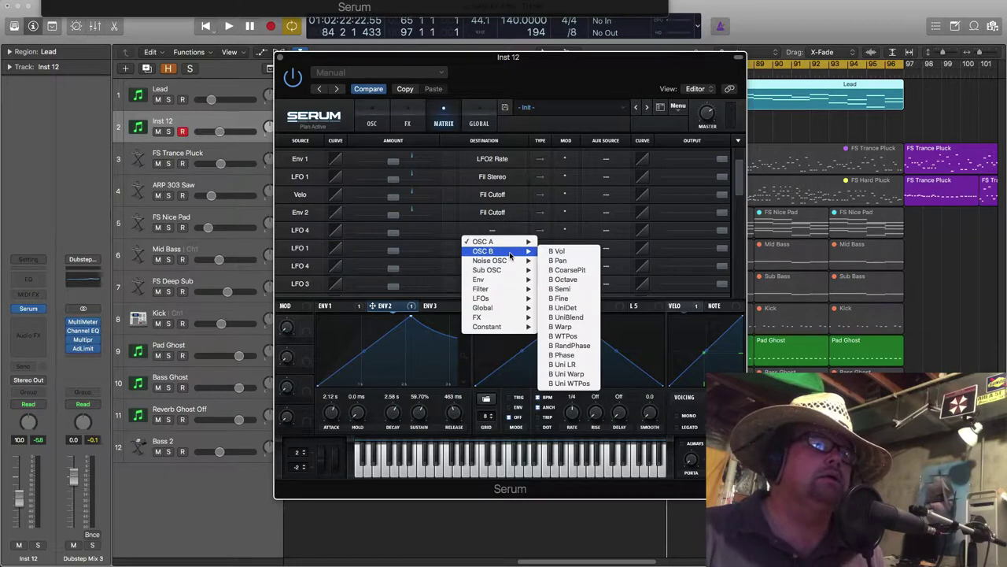
click(568, 336)
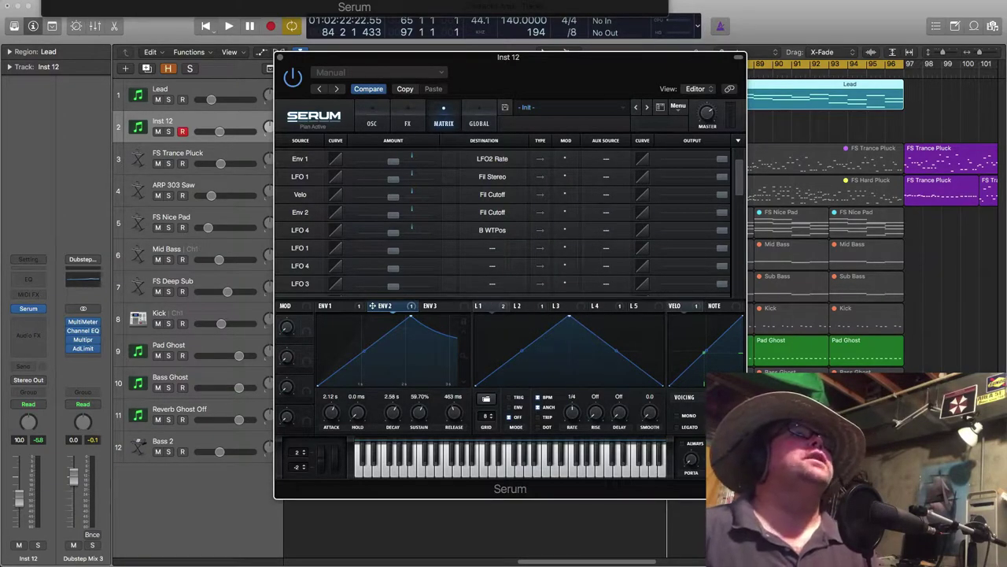
Set Noise Pan as the destination of the LFO 1 source in matrix row eight
click(489, 253)
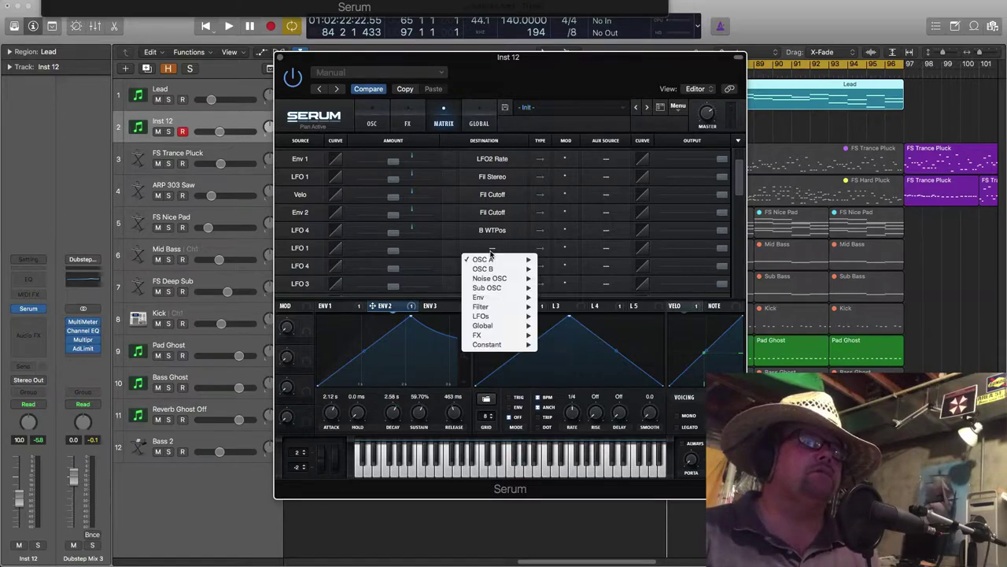
mouse_move(518, 306)
click(560, 353)
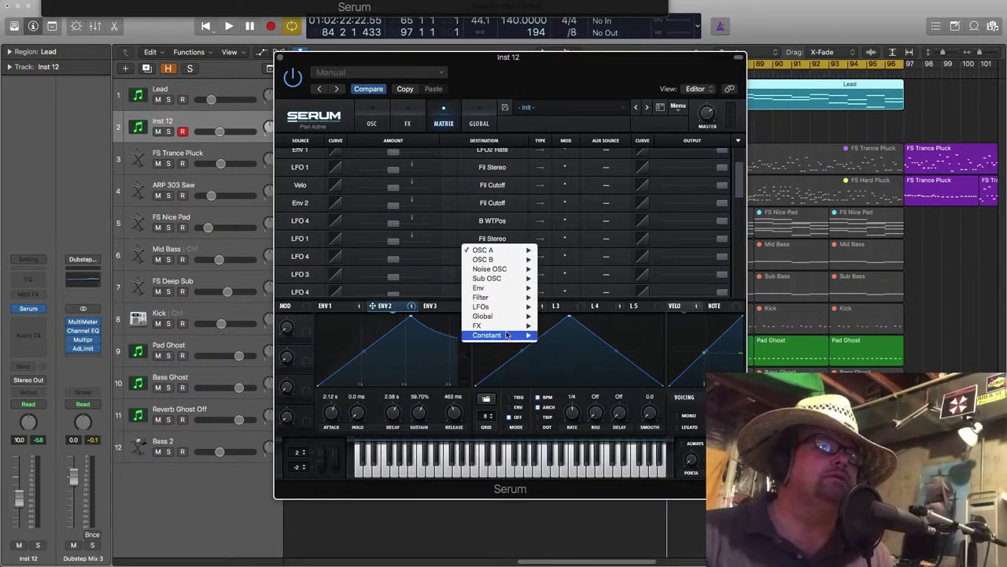
mouse_move(507, 270)
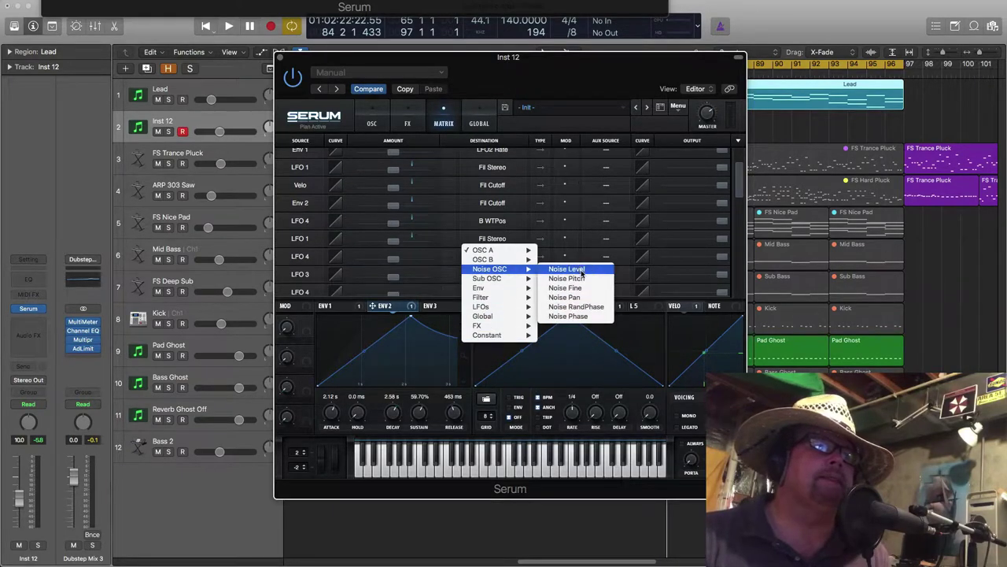
click(564, 297)
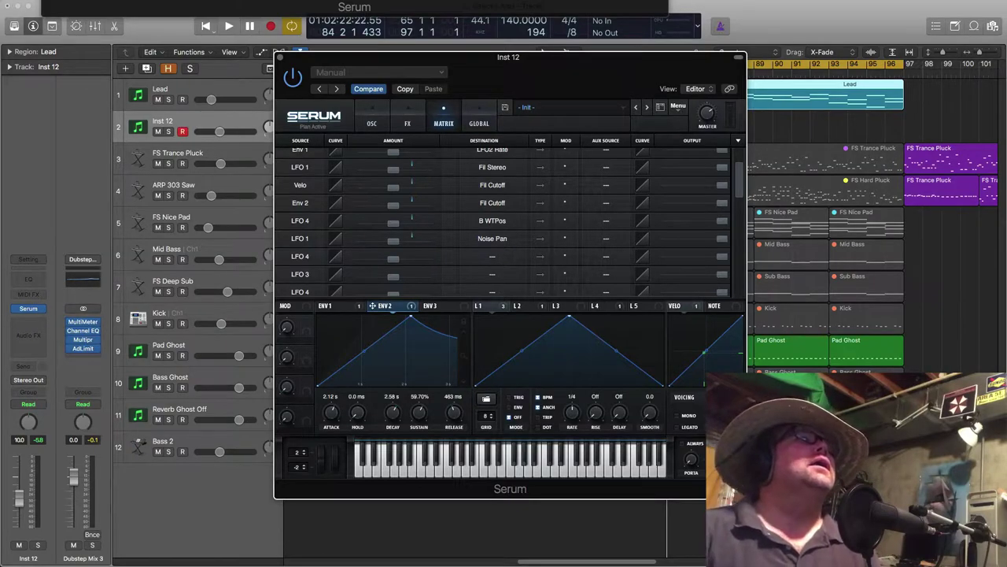
Route LFO 4 in matrix row nine to LFO3 Rate
click(503, 262)
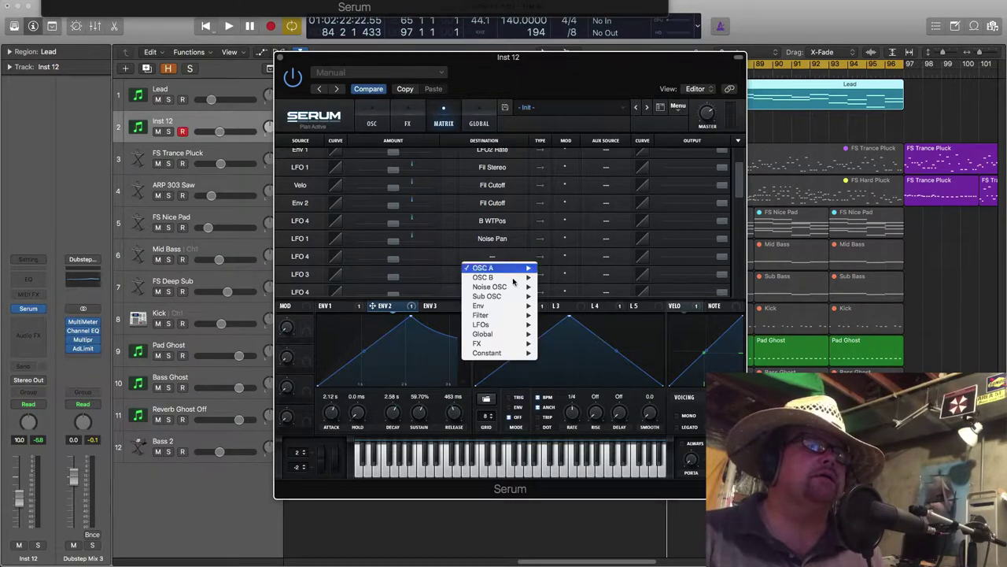
mouse_move(513, 328)
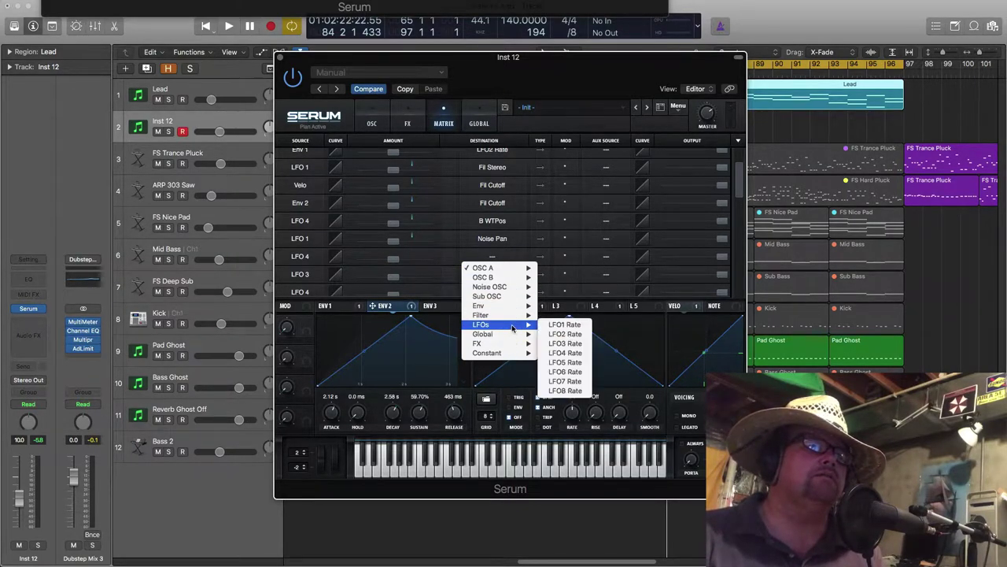
click(565, 343)
Route LFO 3 in matrix row ten to B Vol
scroll(506, 270, down, 1)
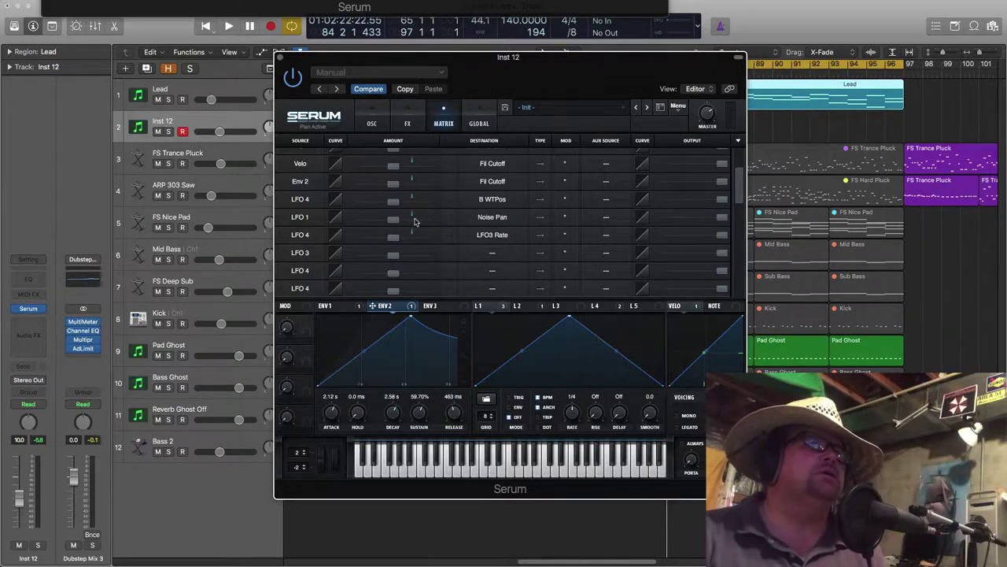
mouse_move(458, 57)
mouse_down()
mouse_move(467, 49)
mouse_move(440, 56)
mouse_up()
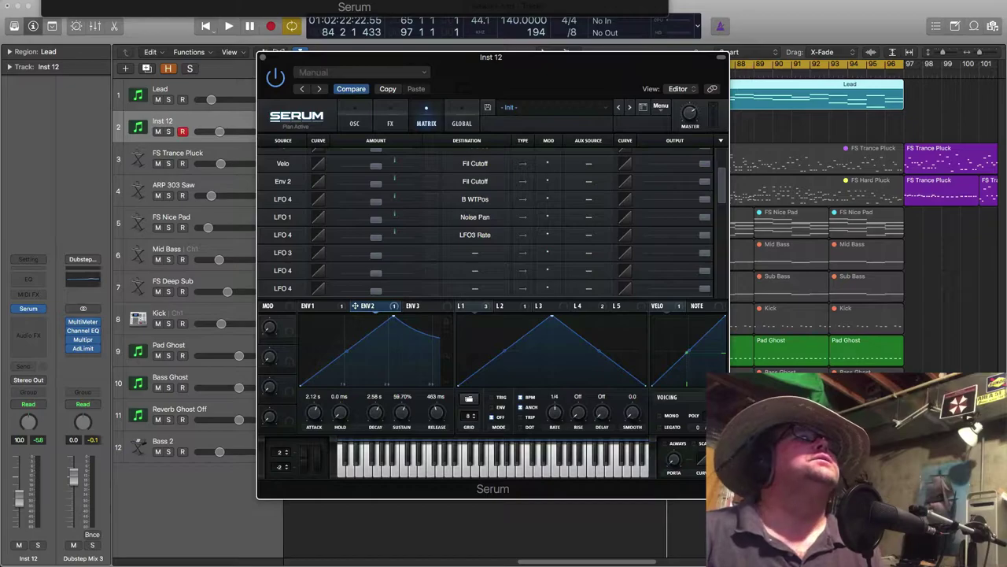
click(480, 258)
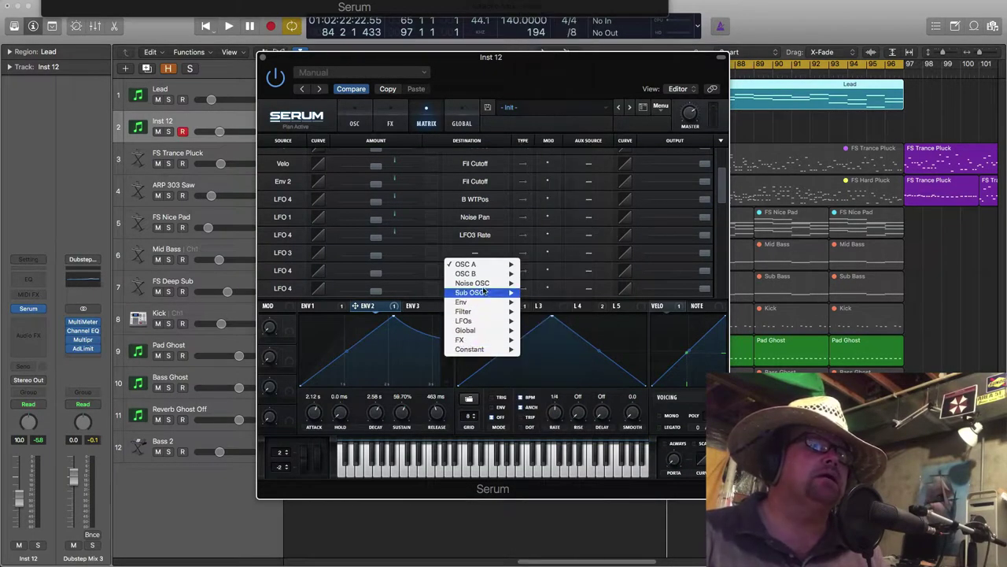
mouse_move(489, 339)
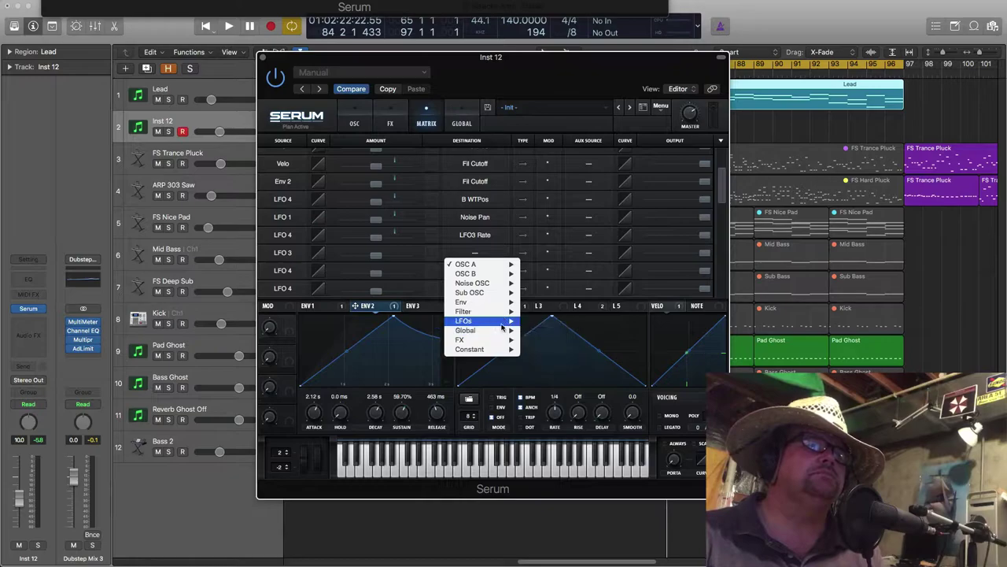
mouse_move(498, 311)
mouse_move(472, 273)
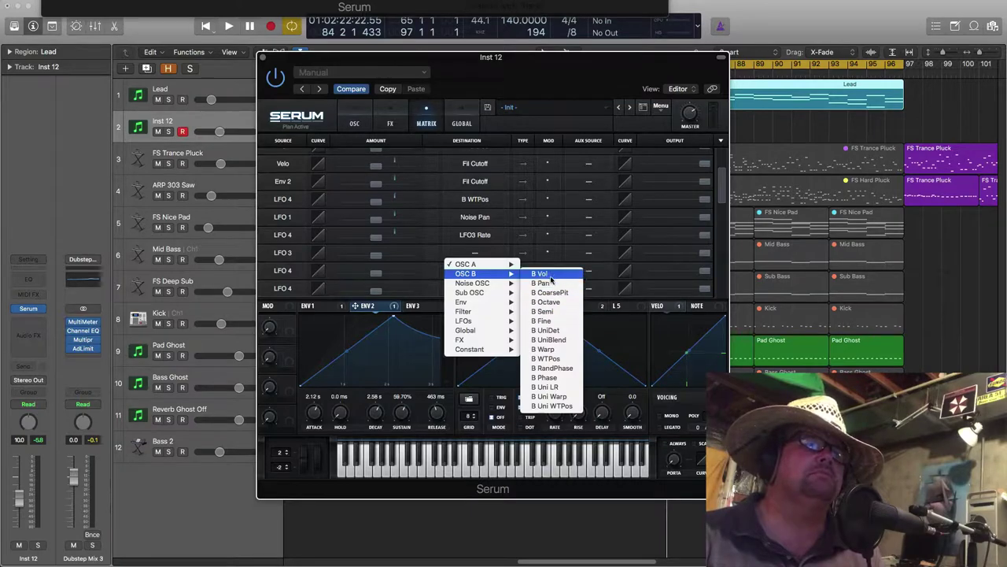
click(543, 273)
Set the destinations of the next two LFO 4 rows, eleven and twelve, to B Pan and B Octave
scroll(481, 258, down, 1)
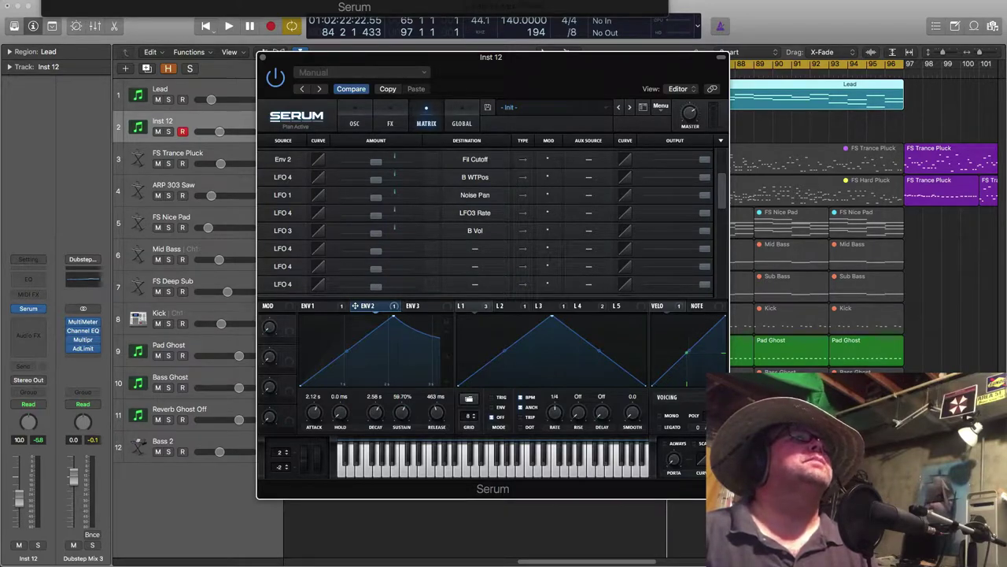
click(479, 248)
mouse_move(487, 269)
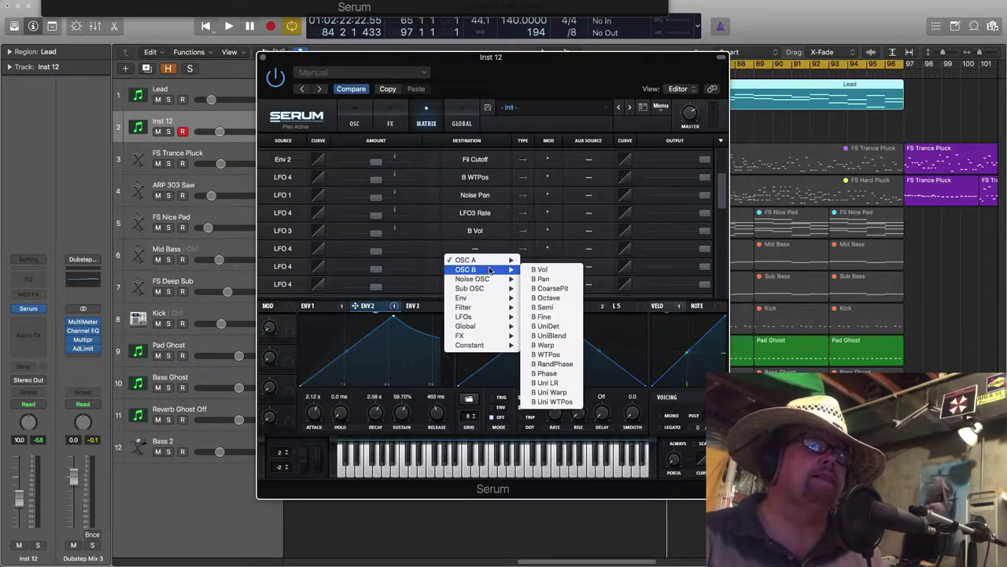
click(543, 279)
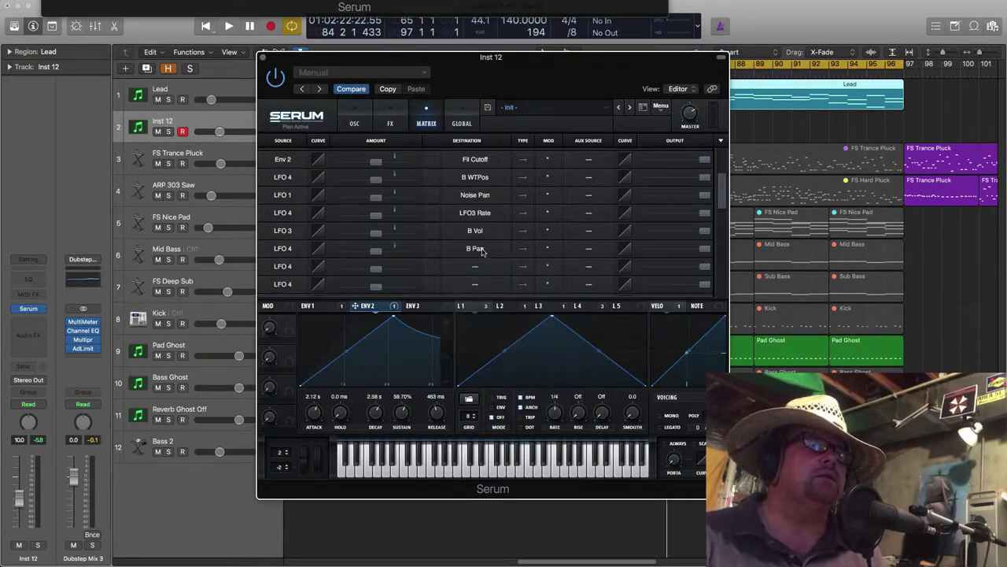
click(481, 266)
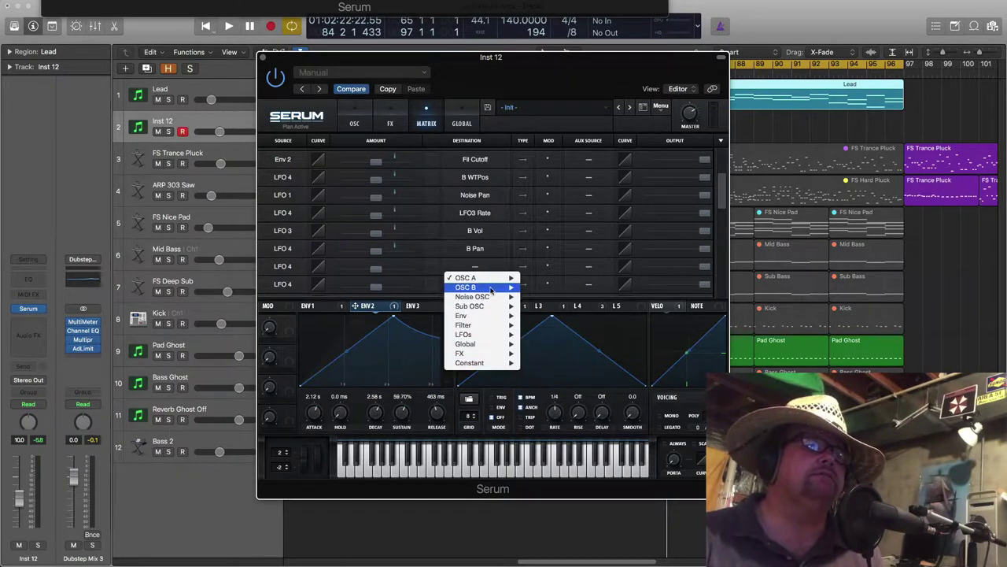
mouse_move(492, 288)
click(565, 317)
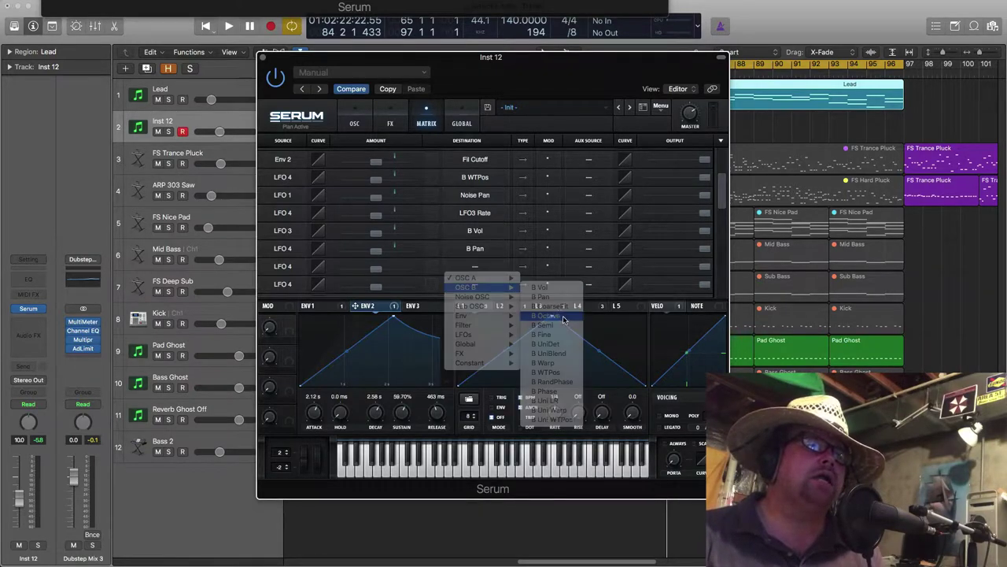
Set B RandPhase as the destination of the last LFO 4 row in the matrix
scroll(475, 246, down, 3)
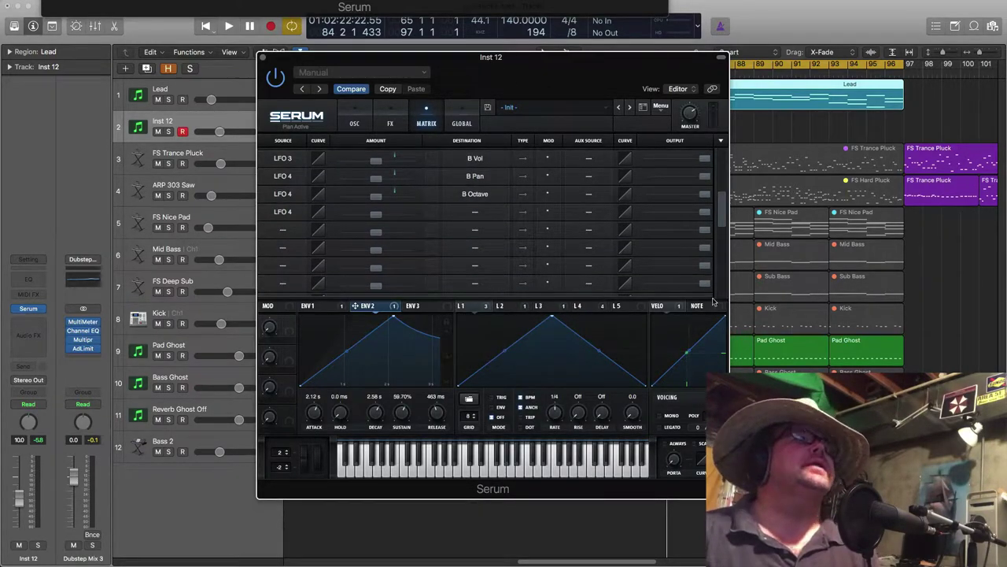
click(472, 213)
mouse_move(488, 233)
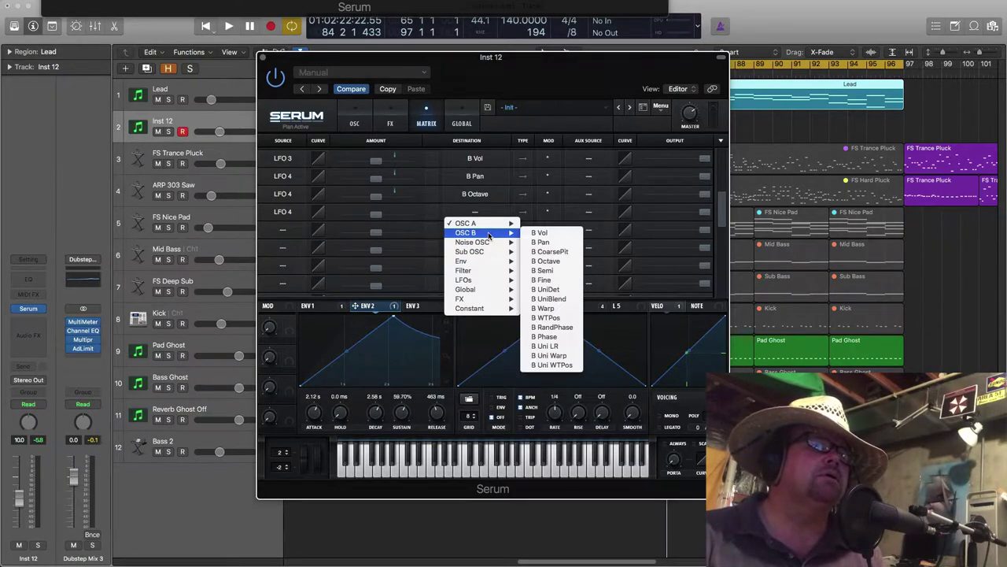
click(557, 324)
Review the filled modulation matrix rows, and reposition and enlarge the new instance's plugin window
scroll(485, 202, down, 10)
scroll(484, 201, up, 10)
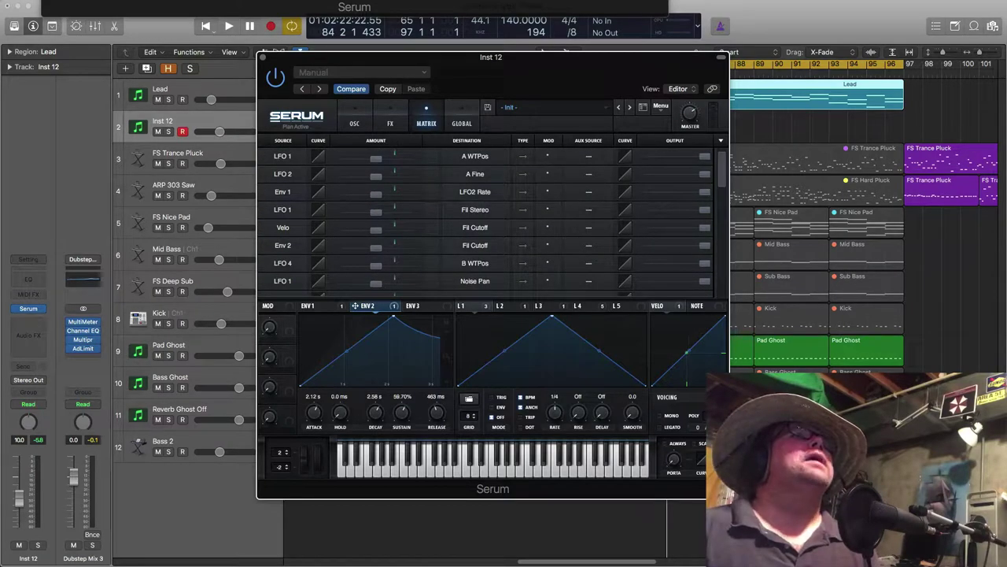
scroll(560, 196, down, 10)
scroll(558, 194, up, 10)
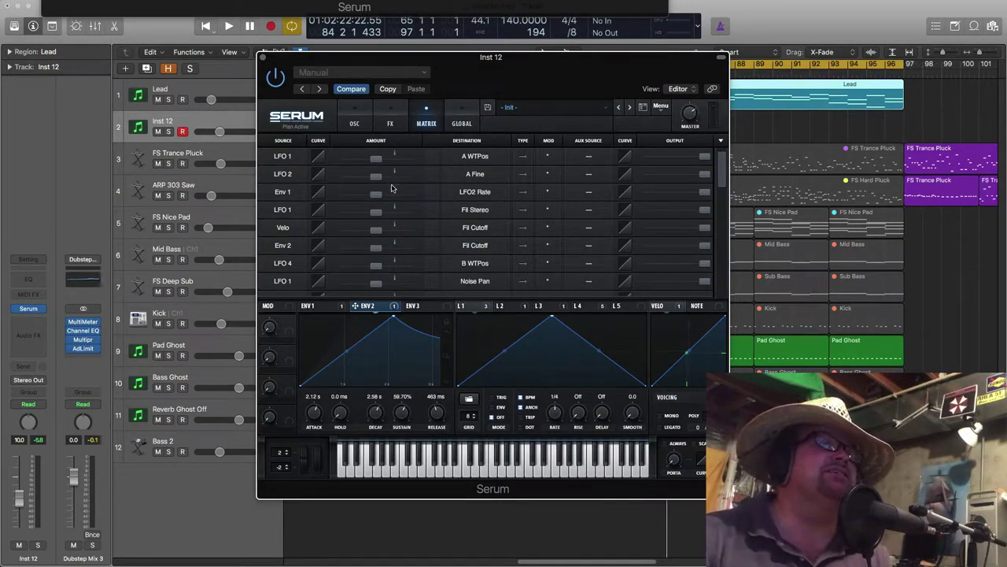
scroll(391, 189, down, 5)
scroll(391, 189, up, 5)
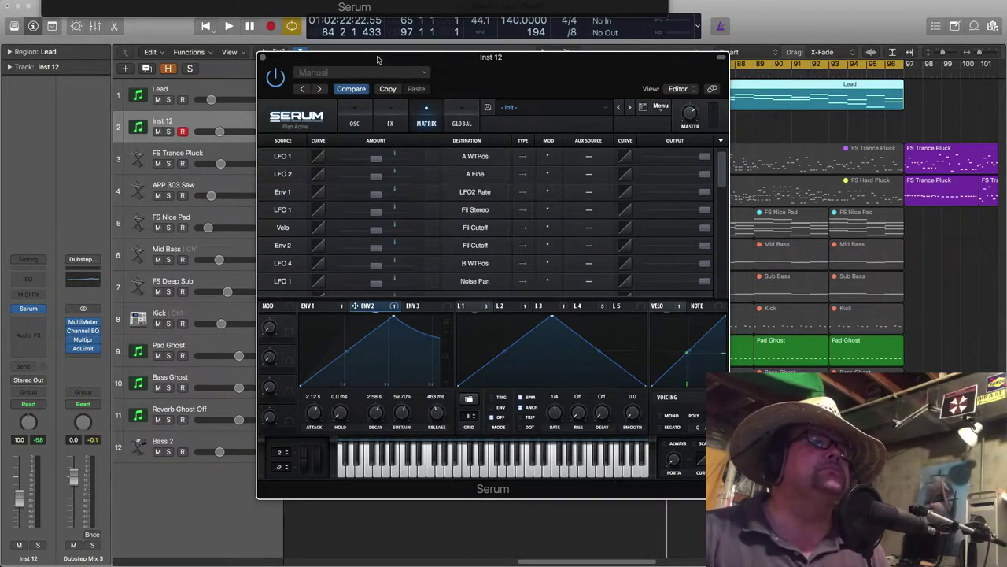
drag(378, 58, 254, 38)
drag(606, 475, 698, 500)
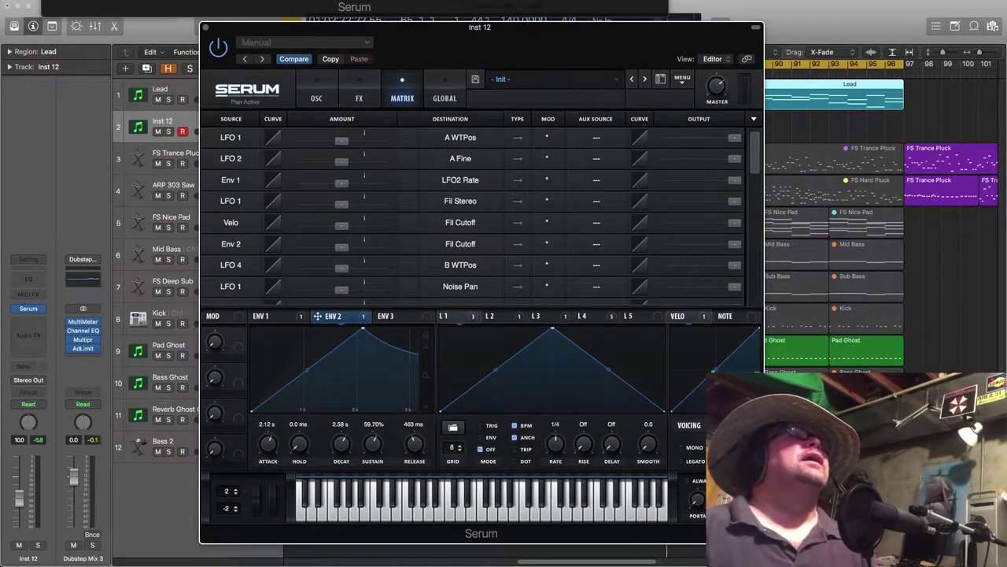
Raise the modulation amount of the LFO 1 to A WTPos row to a little under half of the positive range
click(338, 8)
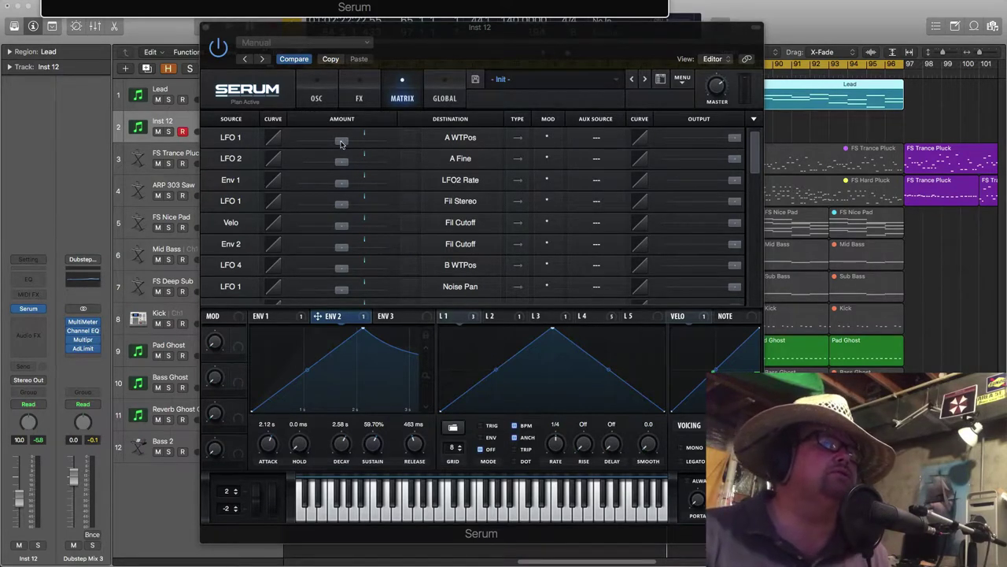
mouse_move(340, 140)
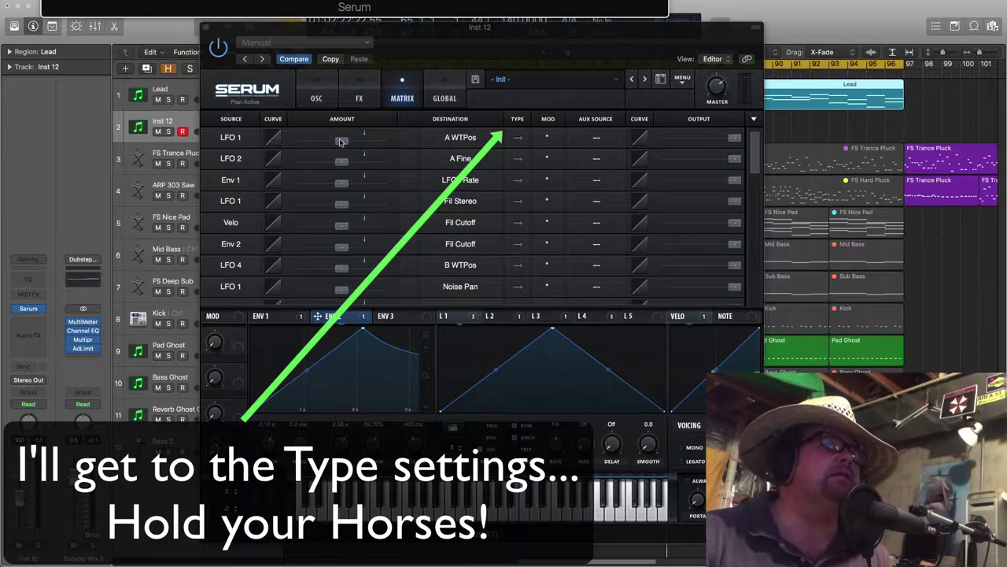
drag(340, 140, 370, 130)
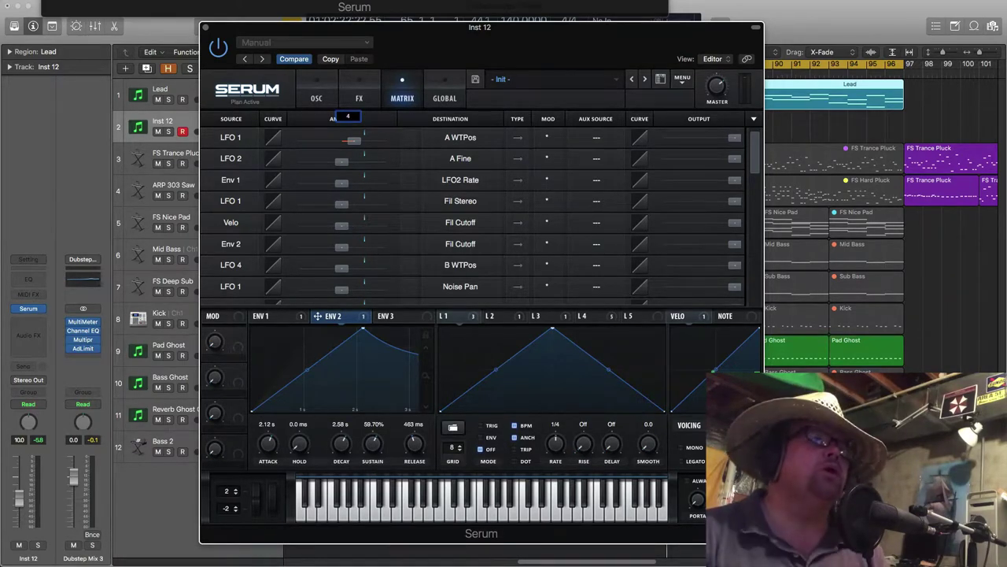
drag(354, 140, 360, 141)
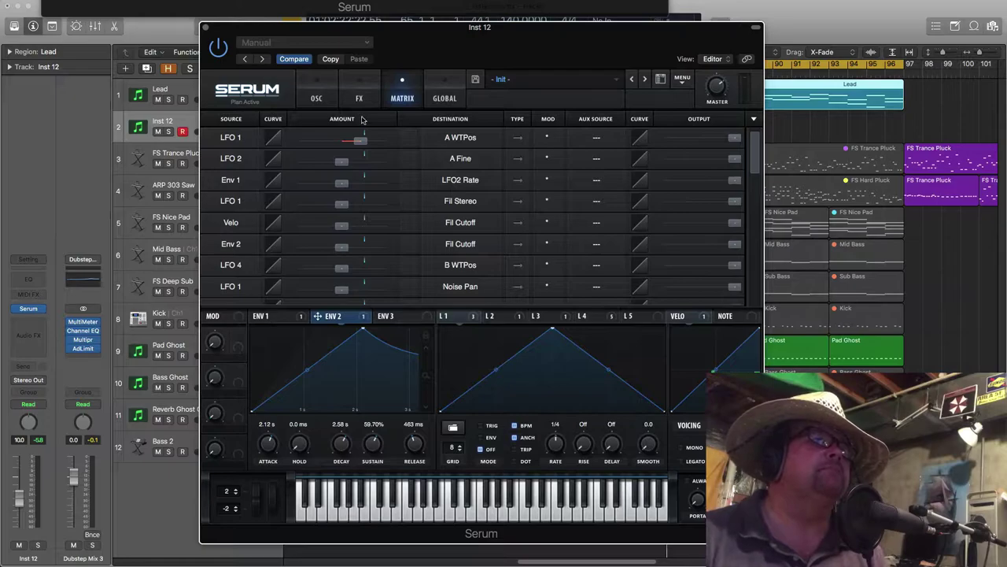
Check the reference patch and set the modulation amount of the LFO 2 to A Fine row to 18
click(461, 7)
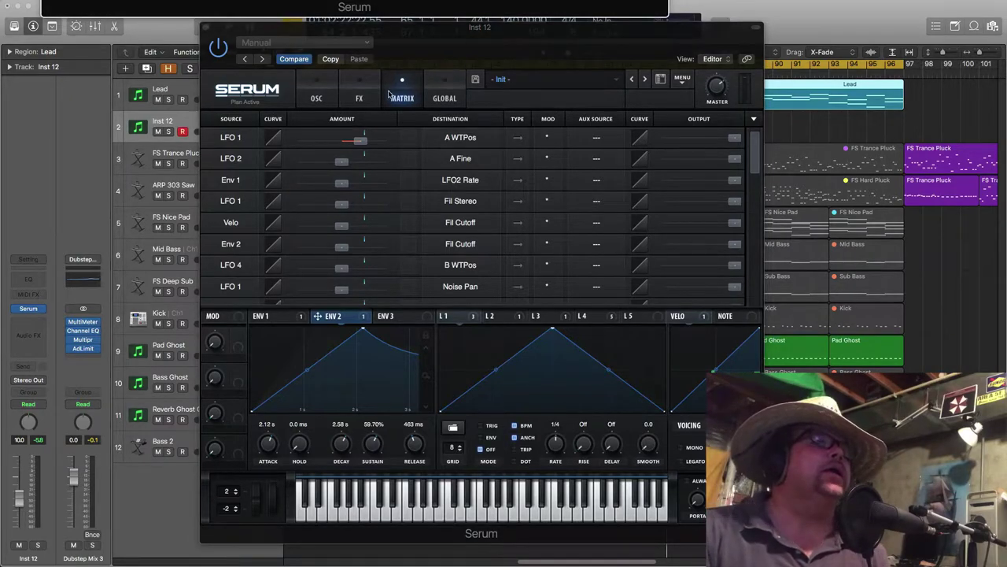
double_click(344, 162)
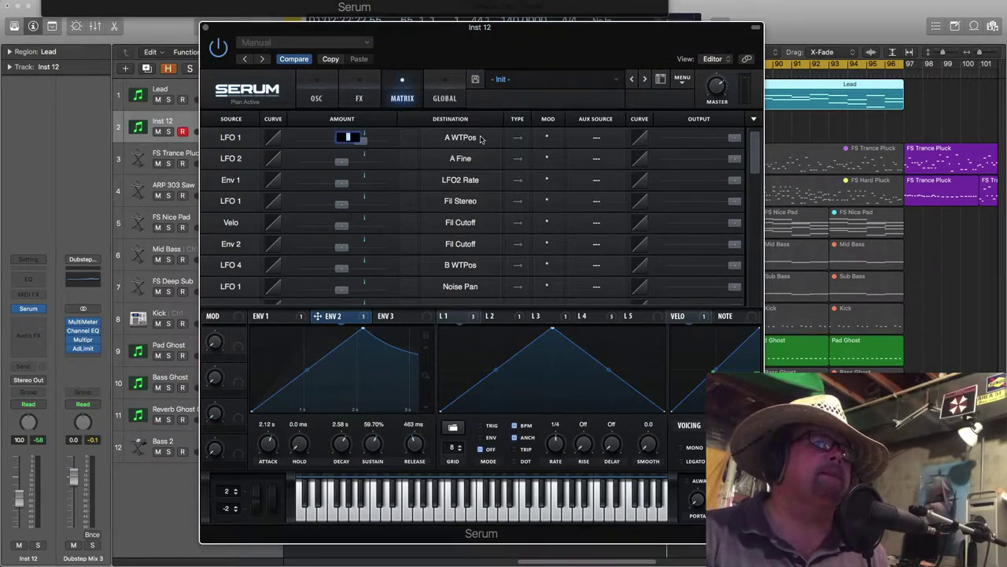
click(345, 163)
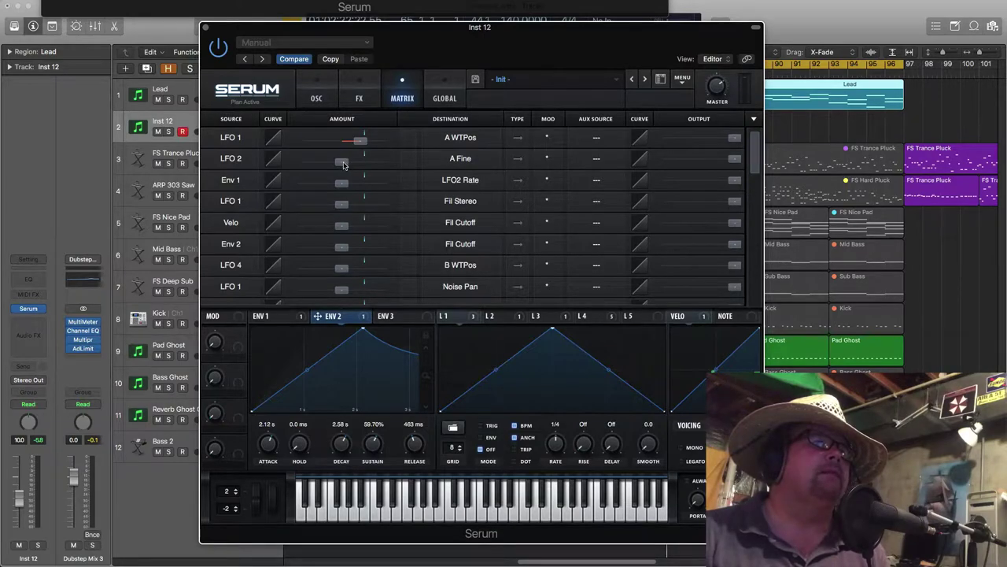
double_click(343, 164)
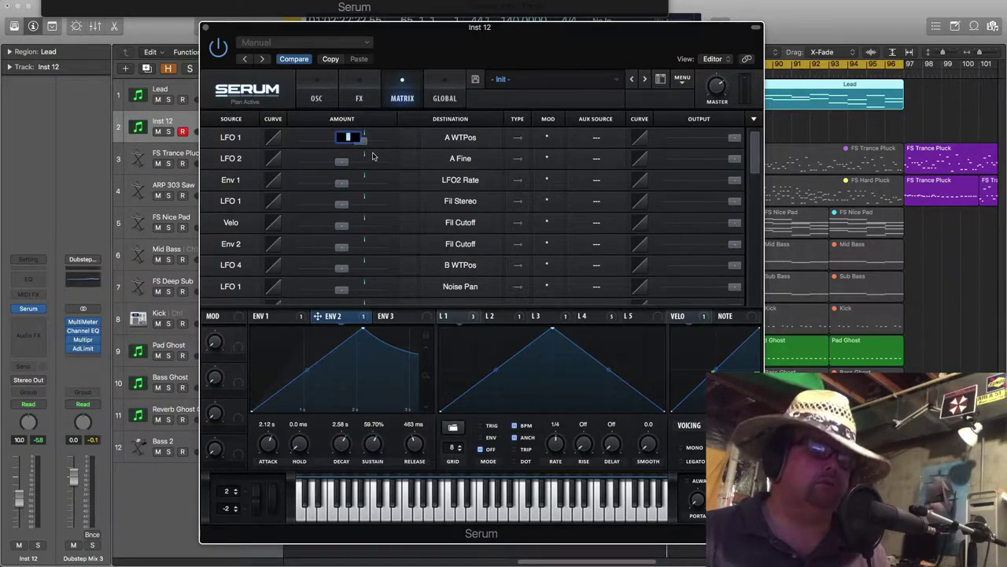
text(18)
key(Return)
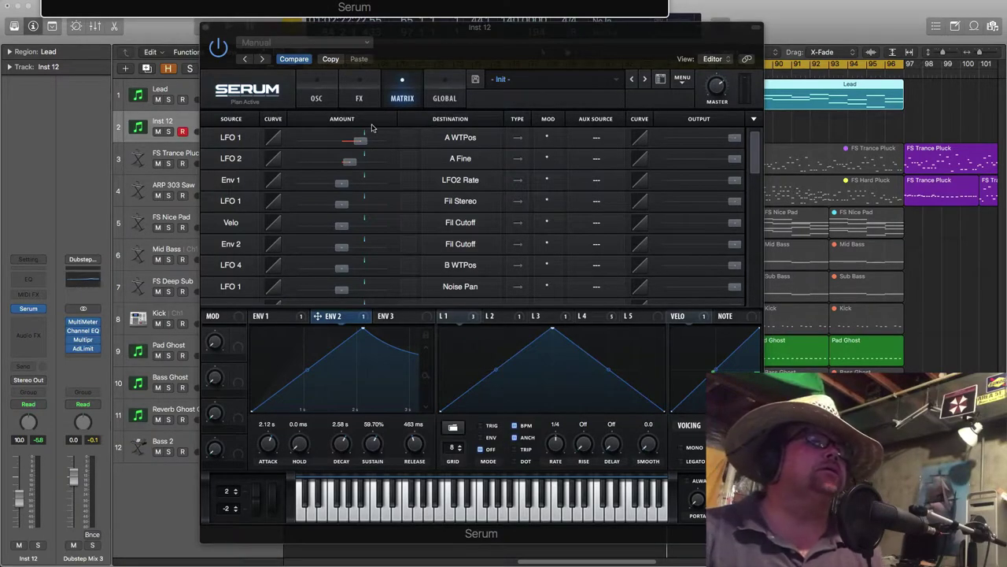
Set the modulation amount of the Env 1 to LFO2 Rate row to 10
double_click(343, 183)
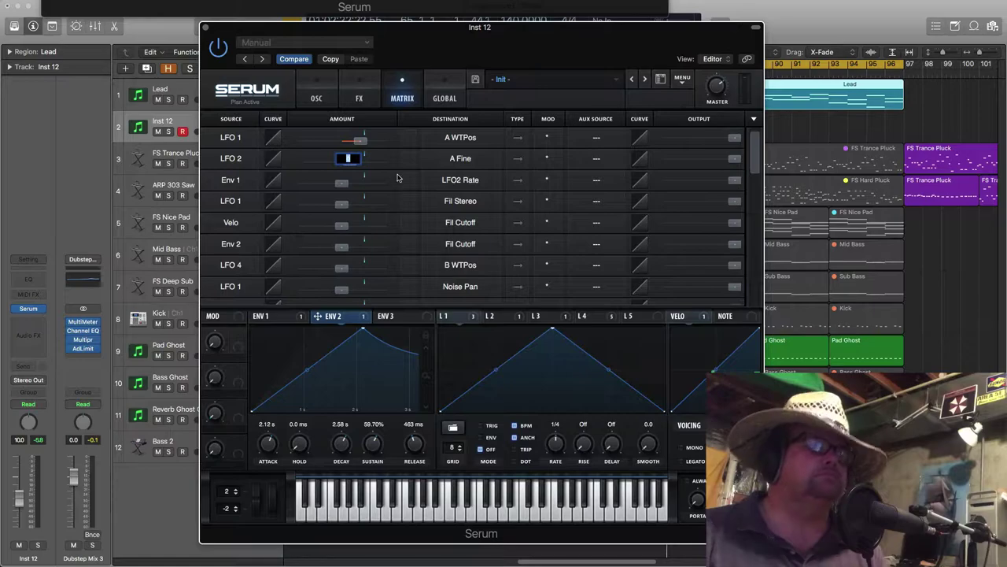
text(10)
key(Return)
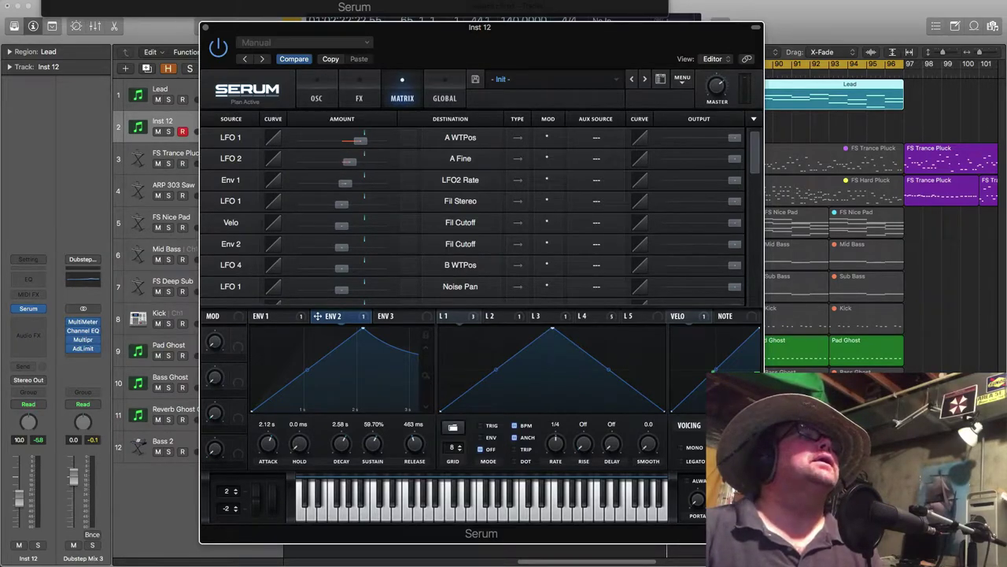
drag(344, 184, 359, 189)
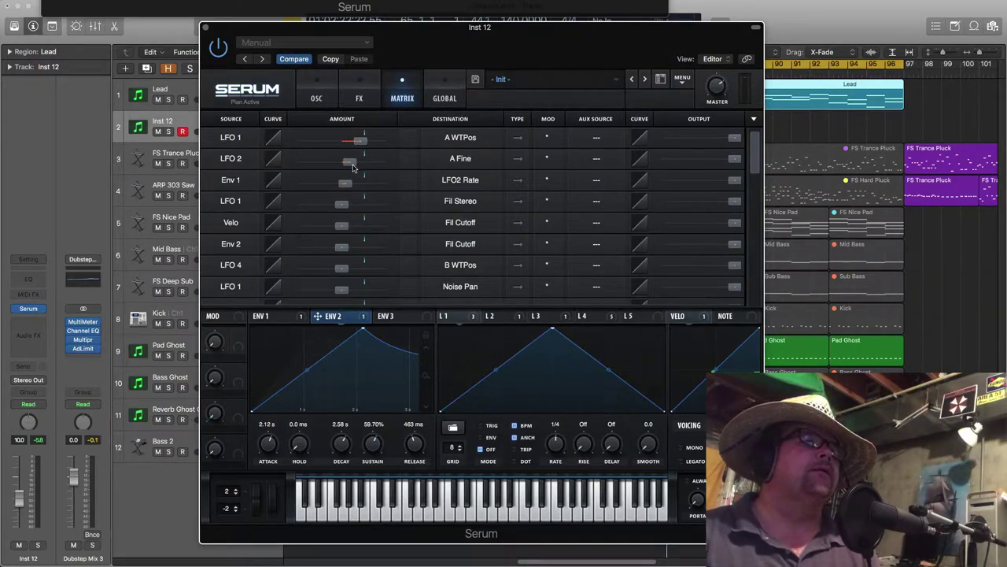
mouse_move(352, 166)
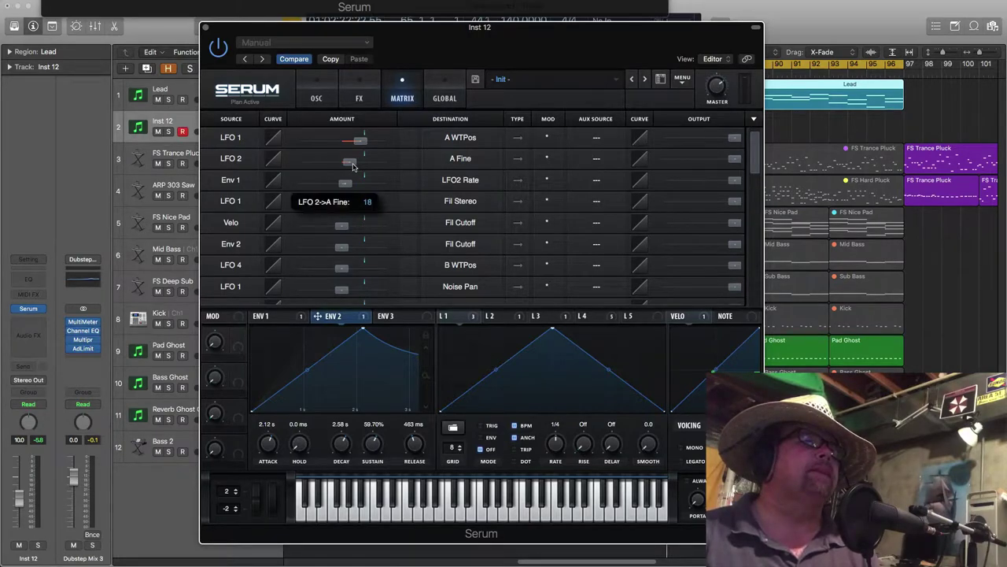
Set the LFO 1 to Fil Stereo amount to about half of the negative range and the Velo to Fil Cutoff amount slightly positive
drag(344, 205, 314, 205)
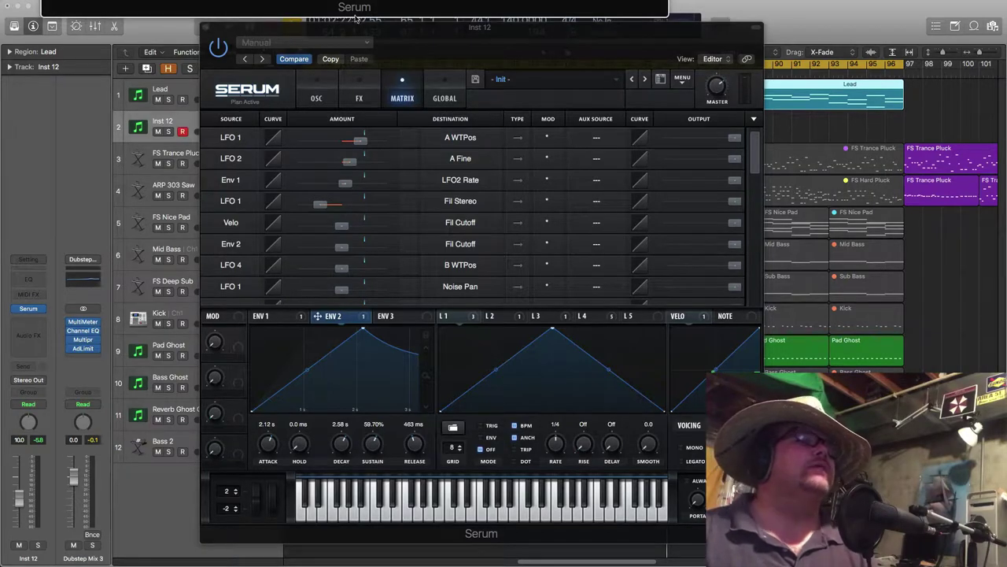
click(343, 227)
drag(343, 227, 350, 227)
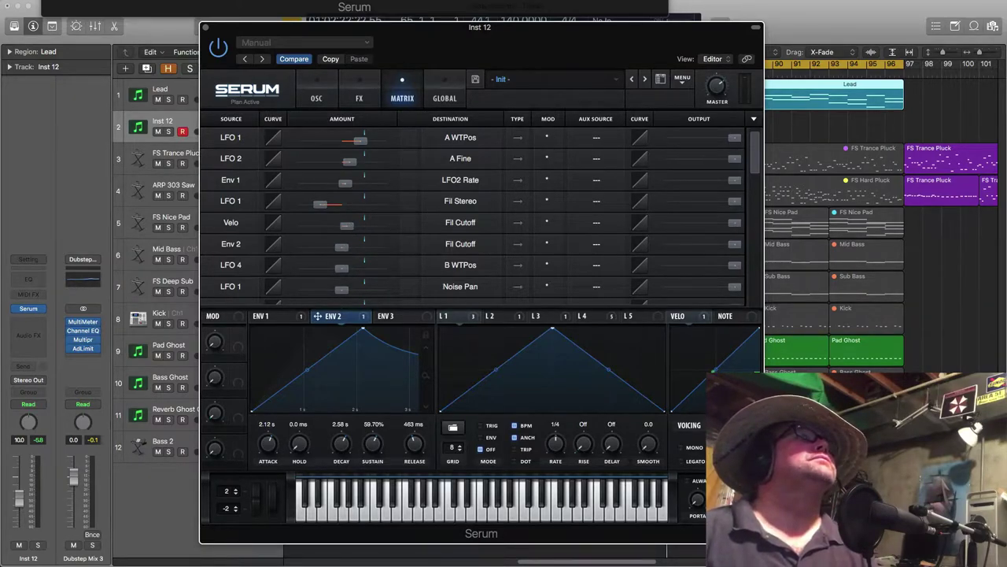
Set the Env 2 to Fil Cutoff amount to 9 and the LFO 4 to B WTPos amount to about a quarter of the positive range
key(super+w)
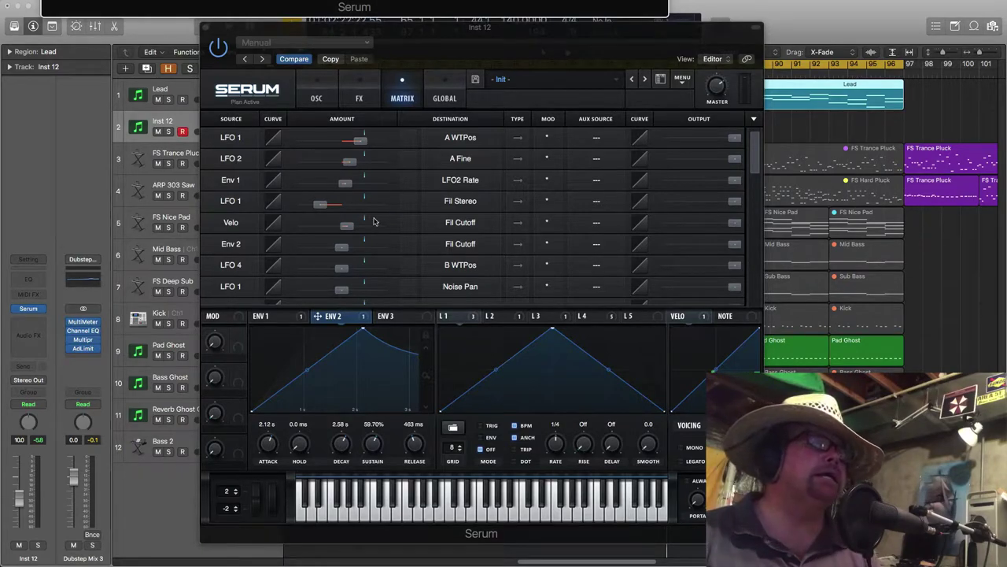
drag(341, 251, 349, 252)
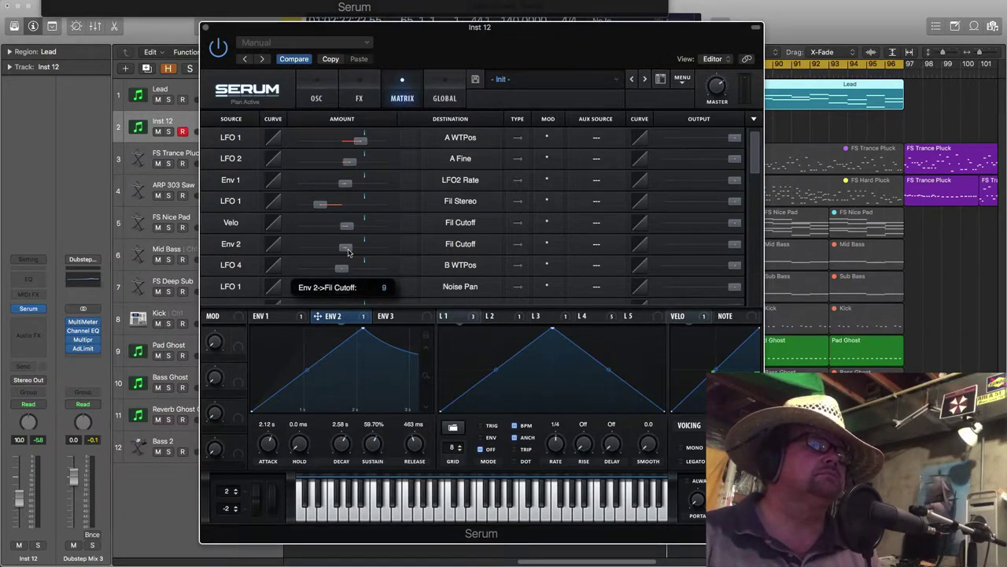
scroll(350, 244, down, 2)
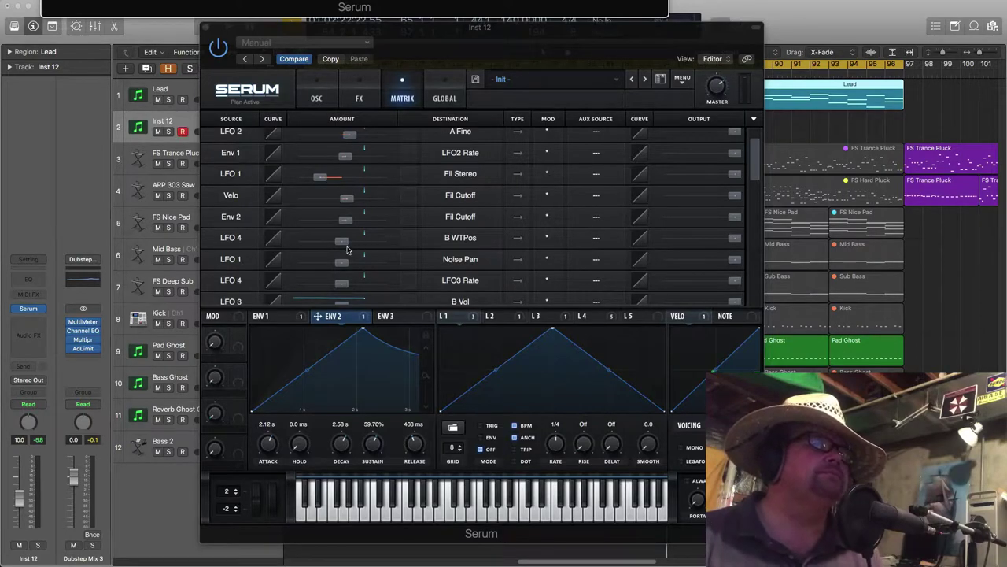
mouse_move(347, 244)
drag(347, 245, 358, 247)
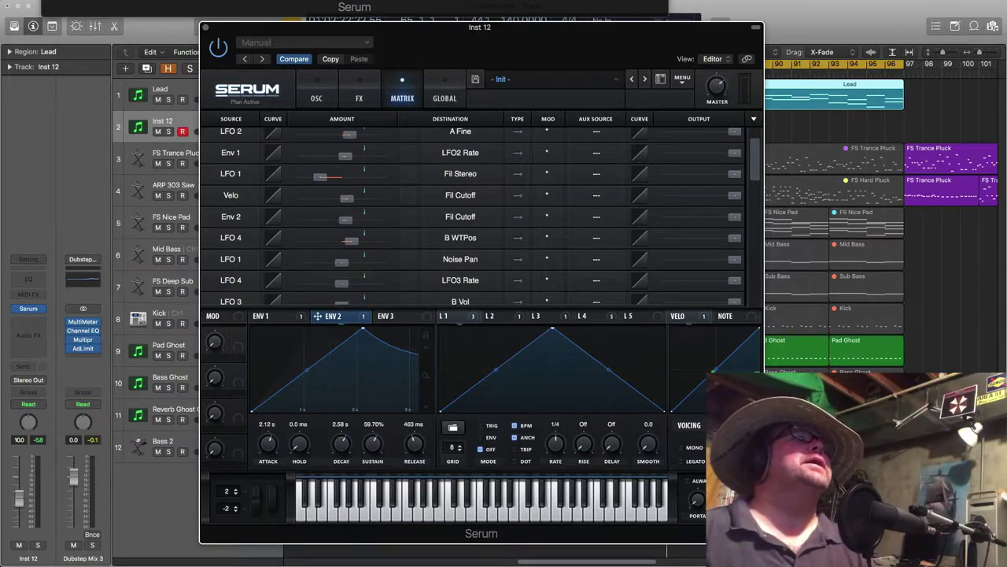
Raise the LFO 1 to Noise Pan amount to about four fifths of the positive range and set LFO 4 to LFO3 Rate to 31
click(354, 7)
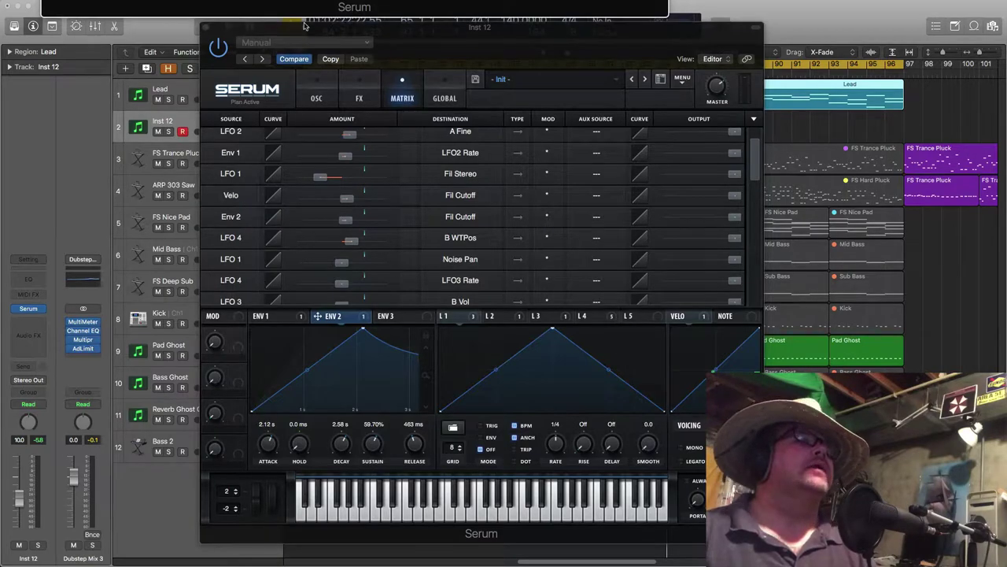
drag(347, 270, 403, 269)
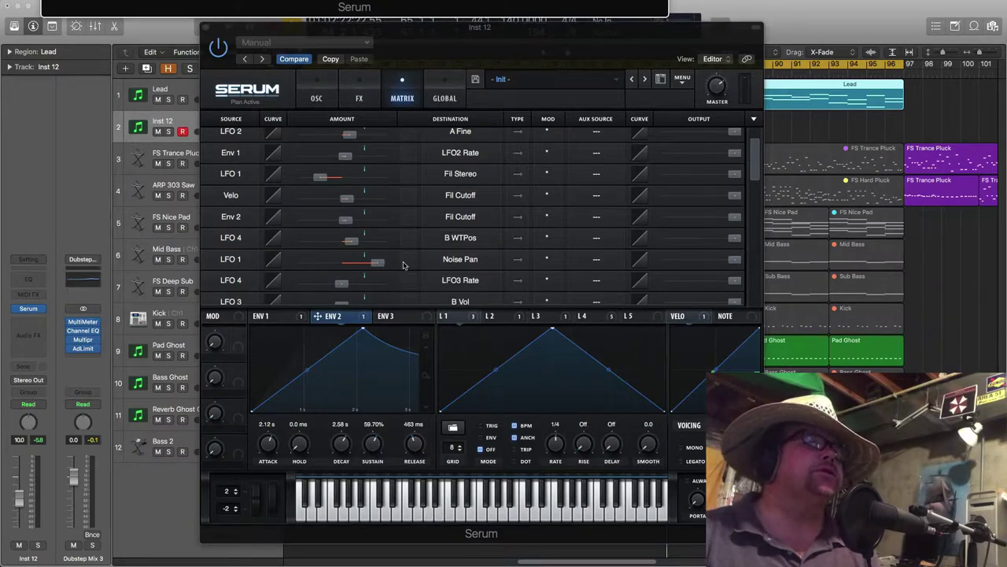
drag(329, 289, 362, 288)
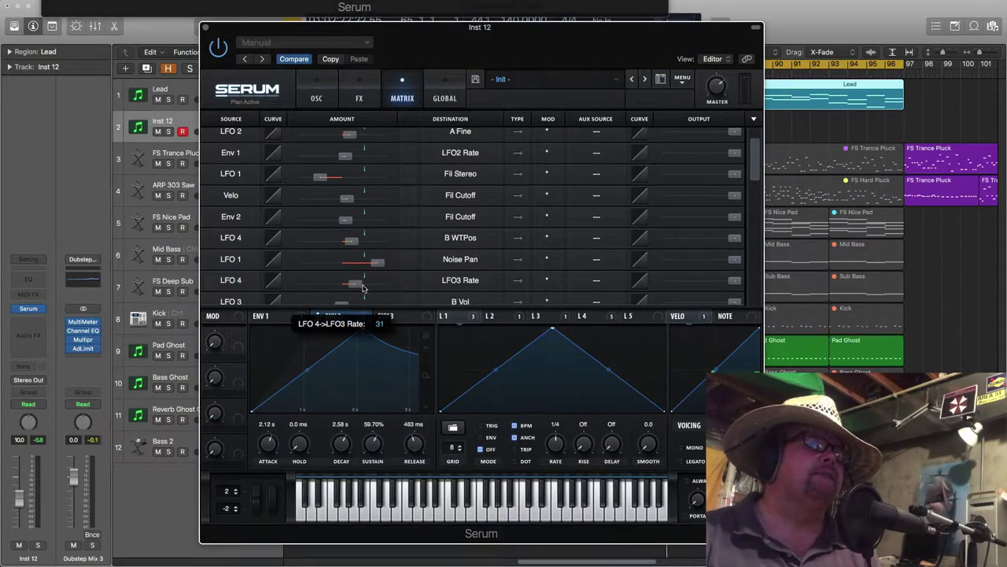
Raise the modulation amount of the LFO 3 to B Vol row to a little under half of the positive range
scroll(358, 260, down, 3)
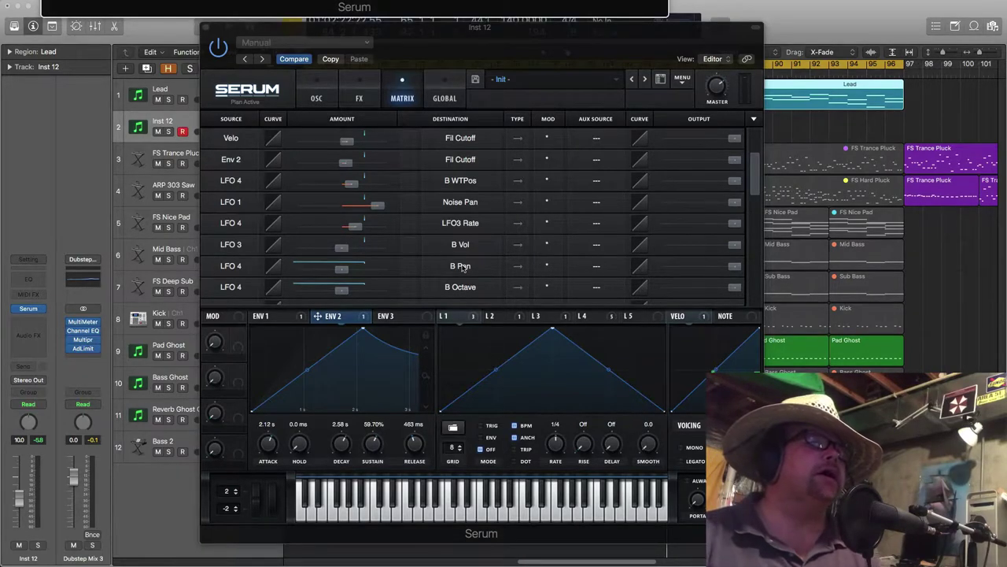
click(344, 248)
drag(343, 248, 360, 249)
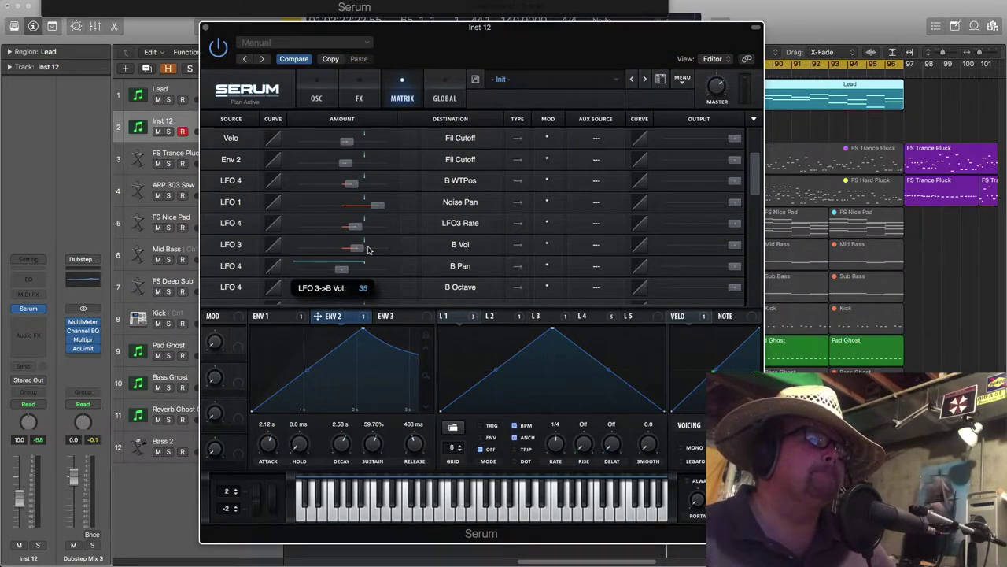
drag(370, 250, 373, 251)
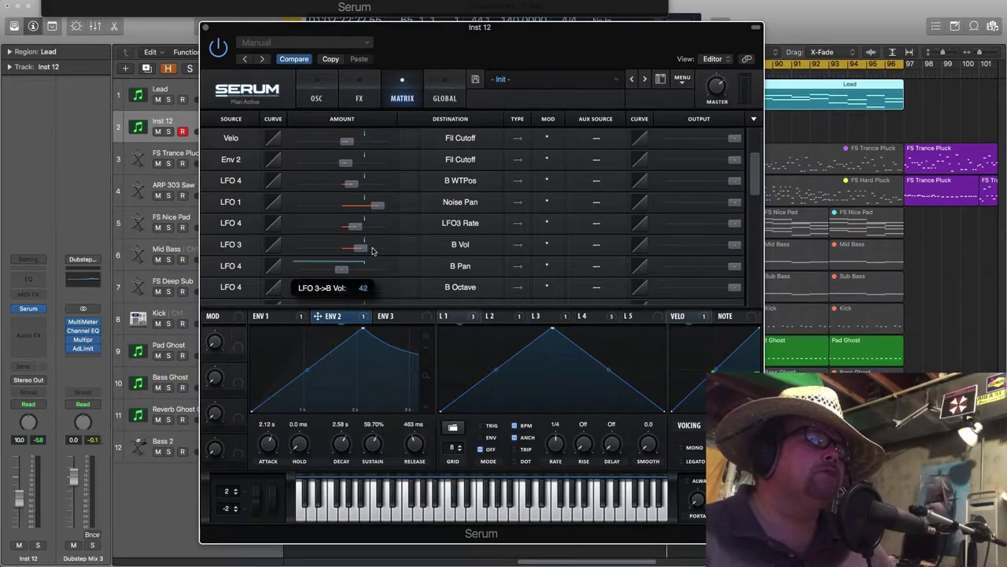
drag(373, 251, 376, 251)
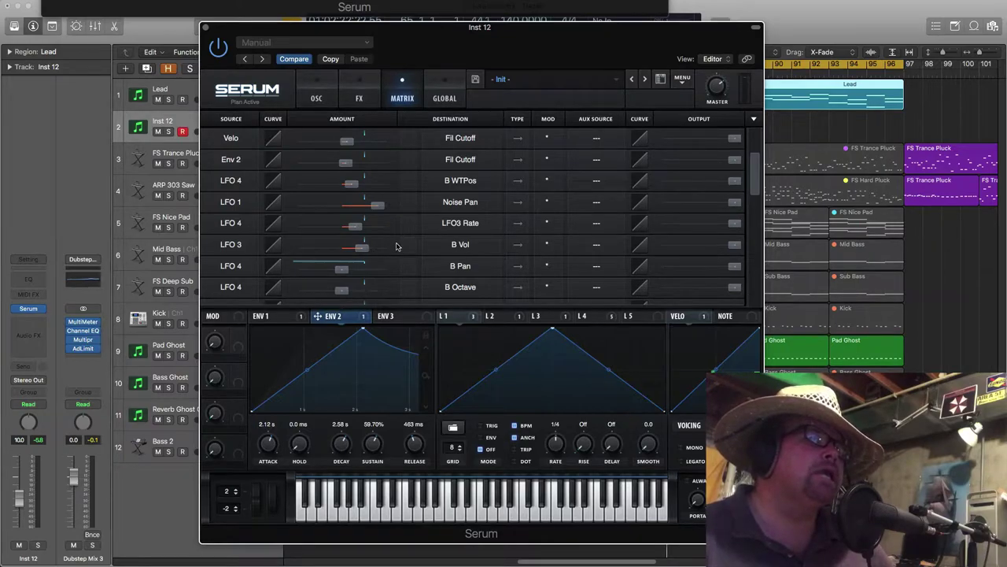
Set the modulation amount of the LFO 4 to B Pan row to 45
scroll(306, 264, down, 2)
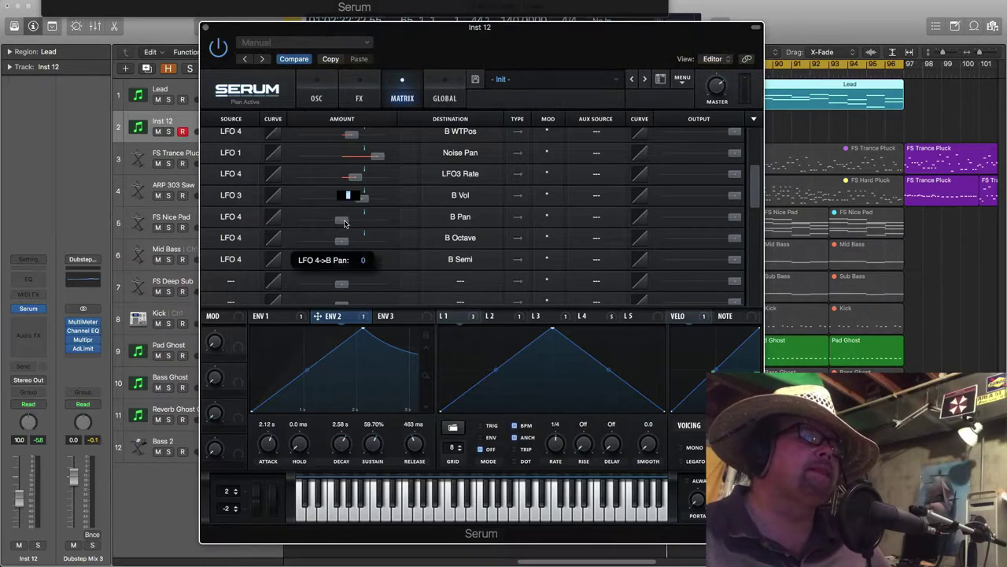
text(45)
key(Return)
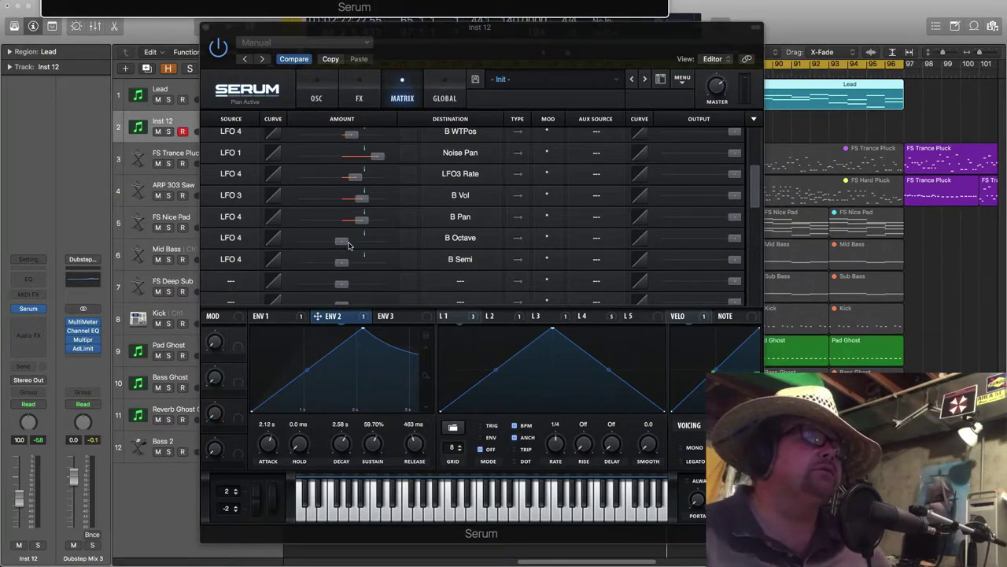
Set the LFO 4 to B Octave amount to the full positive value and pull the LFO 4 to B Semi amount fully negative
drag(349, 245, 384, 227)
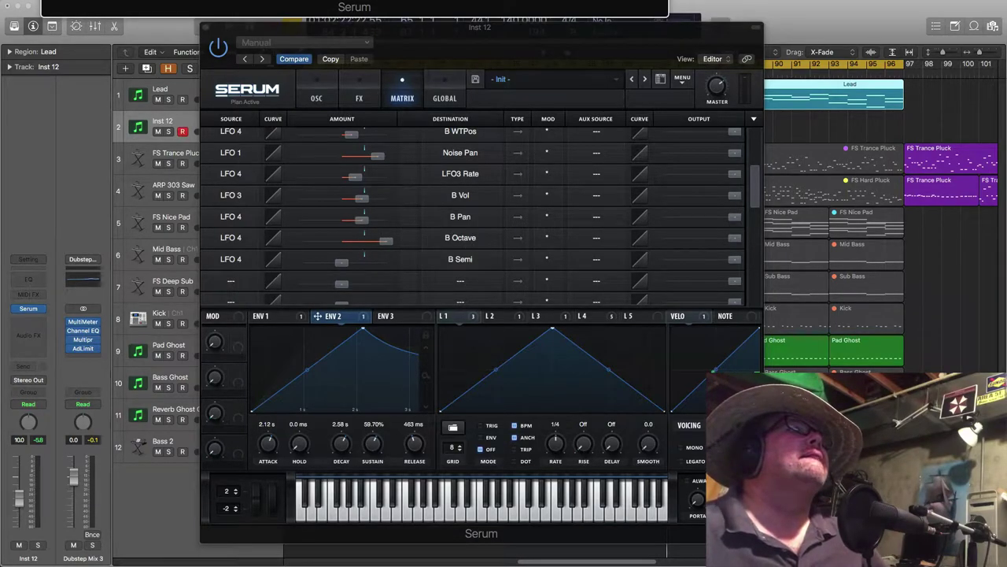
drag(343, 263, 167, 256)
Review the amounts of all the filled modulation matrix rows
scroll(334, 222, up, 5)
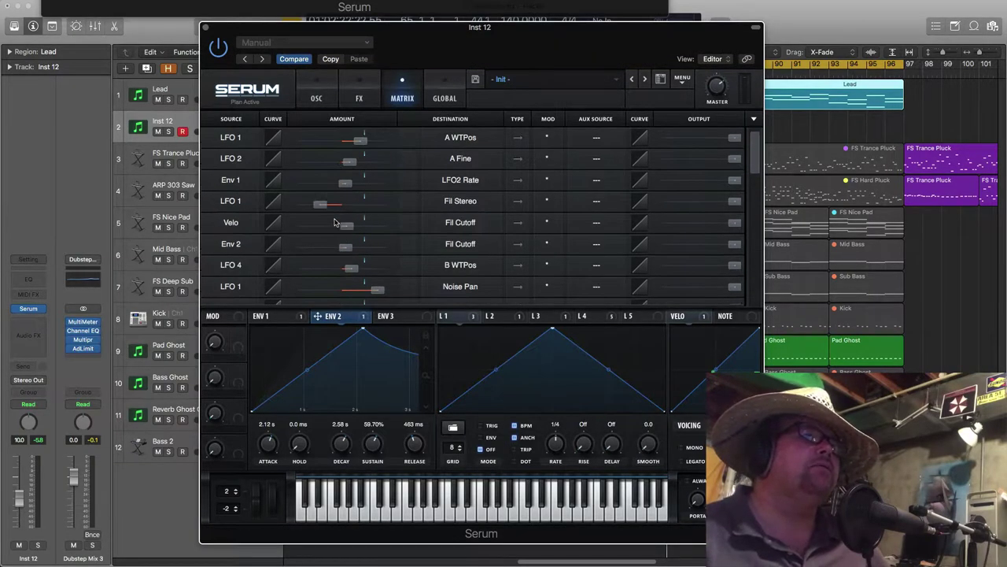
scroll(334, 223, down, 5)
scroll(337, 218, up, 5)
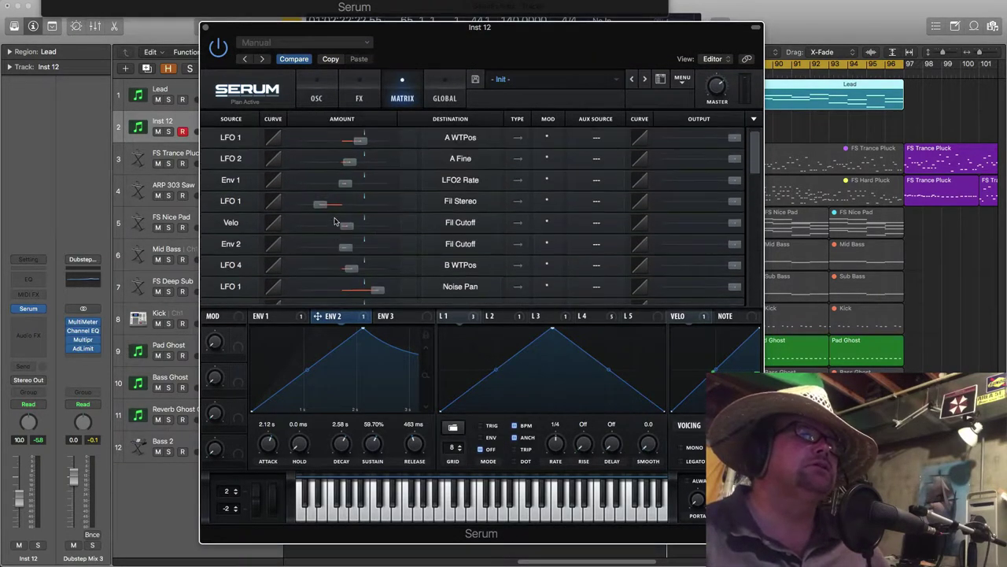
scroll(339, 216, down, 5)
scroll(338, 215, up, 5)
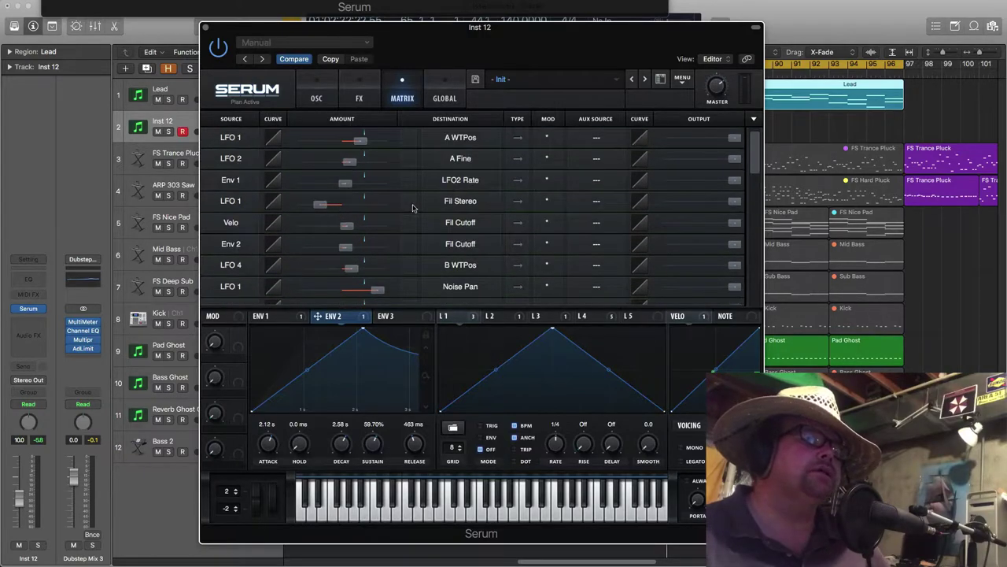
scroll(442, 243, down, 2)
scroll(425, 247, up, 2)
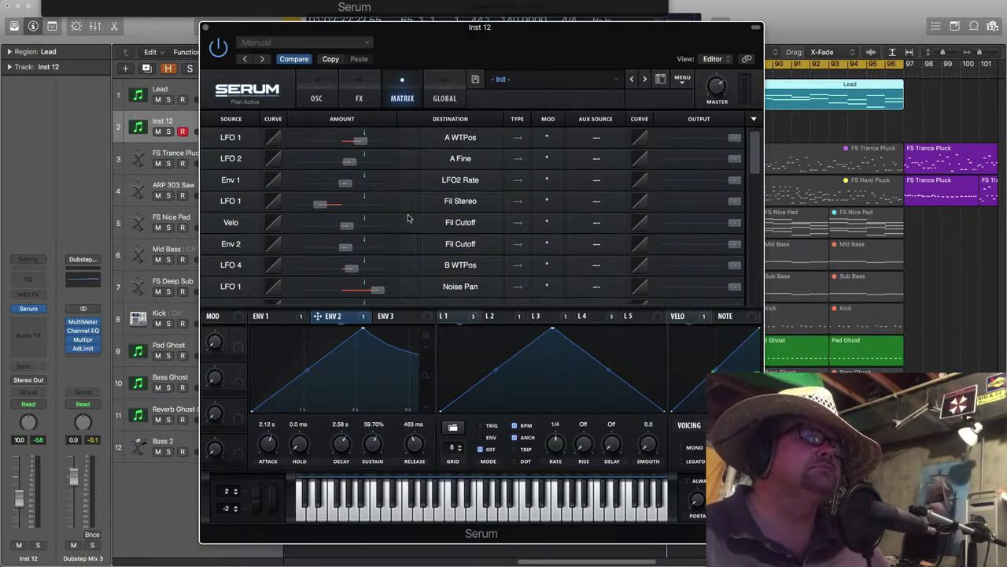
scroll(404, 263, down, 1)
scroll(404, 263, up, 1)
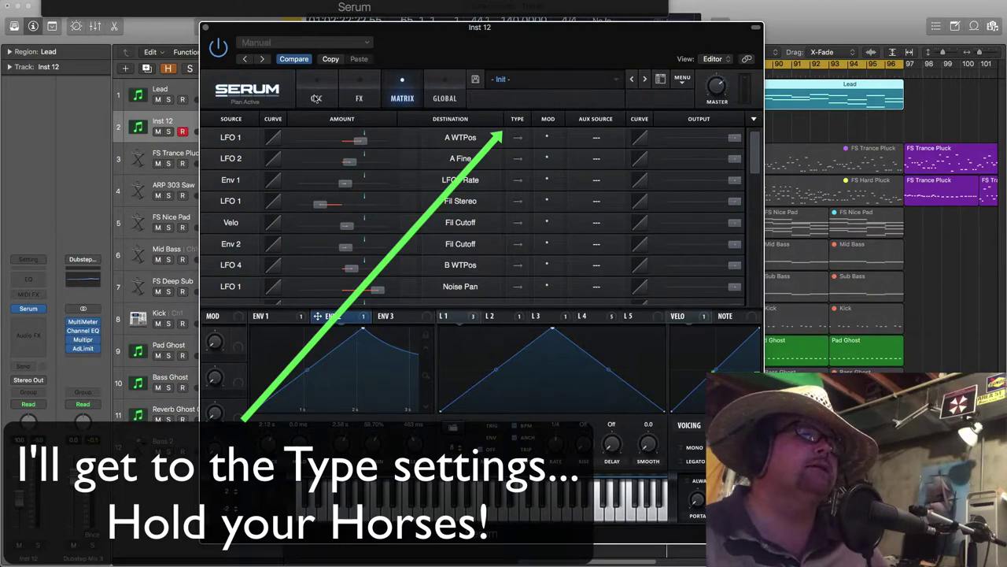
Bring up LFO 3 from the oscillator page and load the basic "saw down curved" shape into it
click(316, 96)
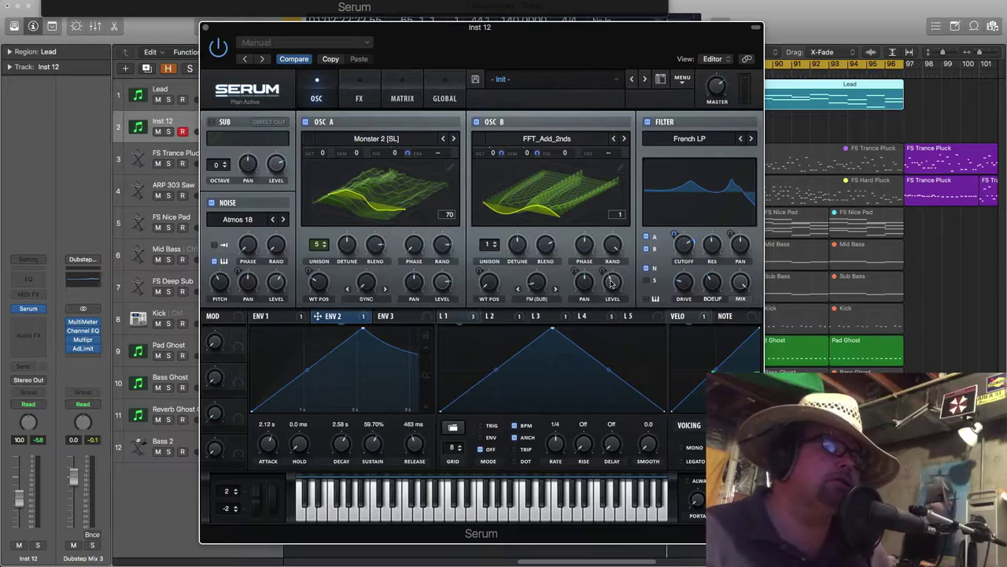
mouse_move(612, 284)
drag(612, 283, 613, 363)
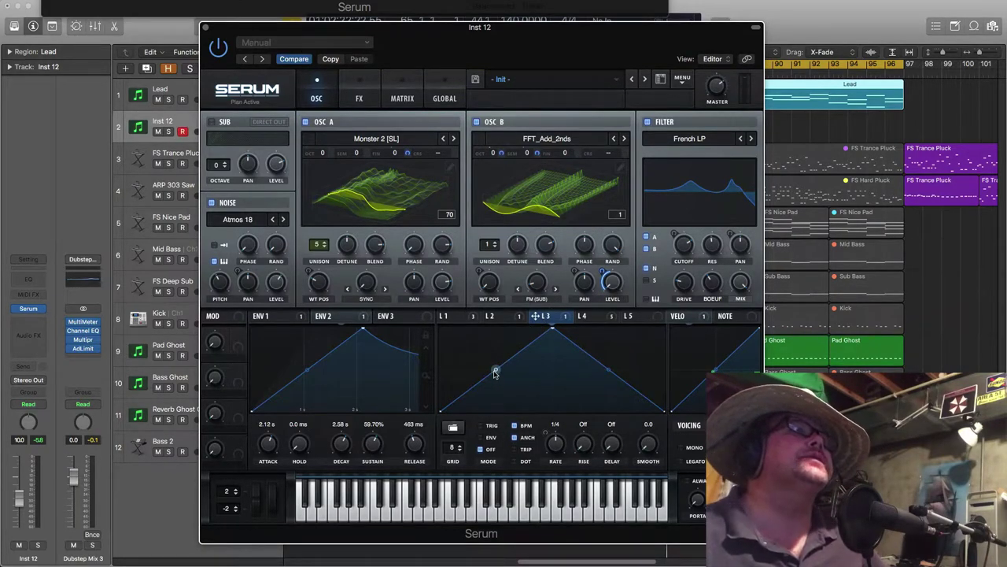
click(452, 427)
mouse_move(456, 429)
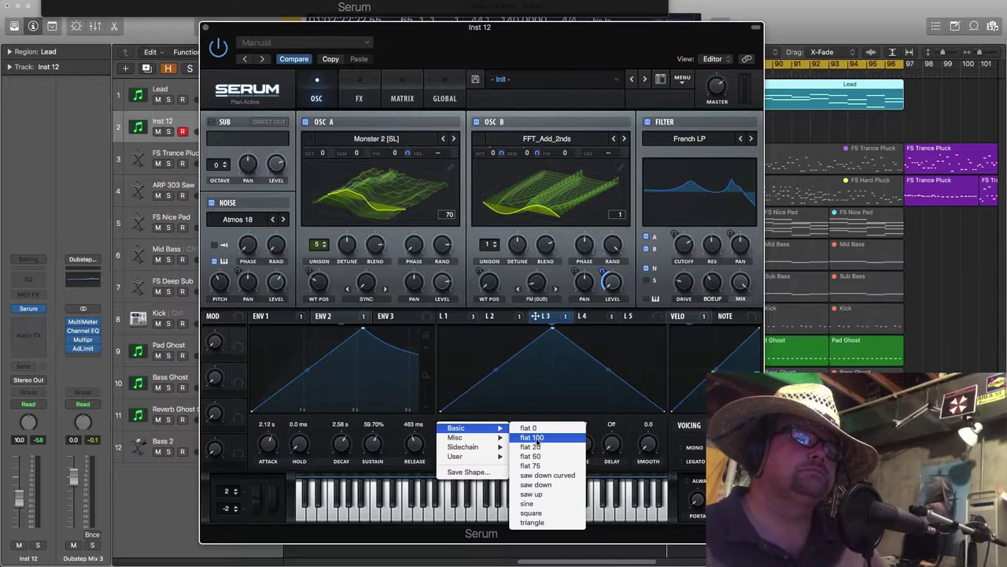
click(546, 476)
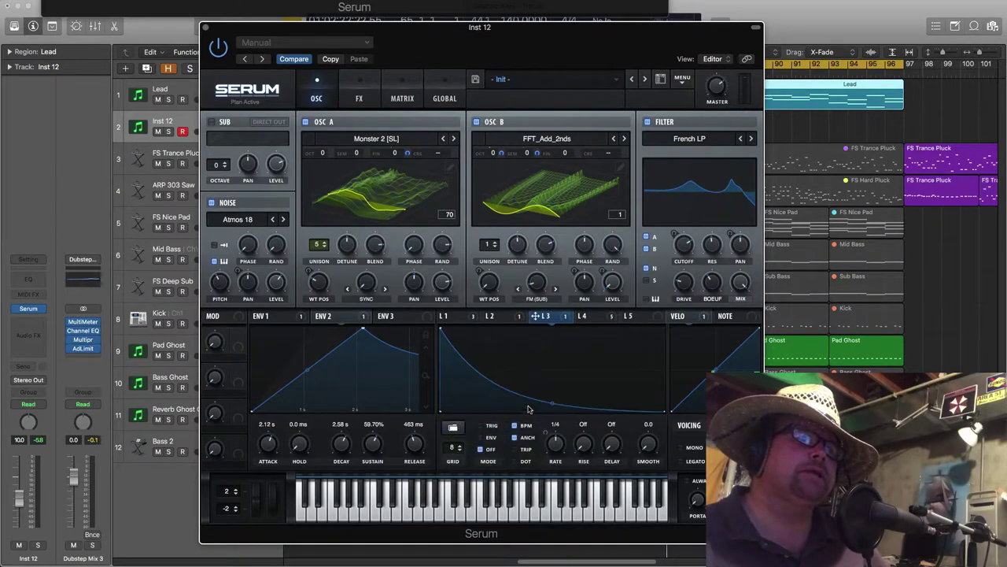
Shift LFO 3's opening peak to about a fifth of the cycle with a near-vertical rise, and slightly flatten its decay curve
drag(442, 329, 484, 329)
drag(462, 371, 481, 429)
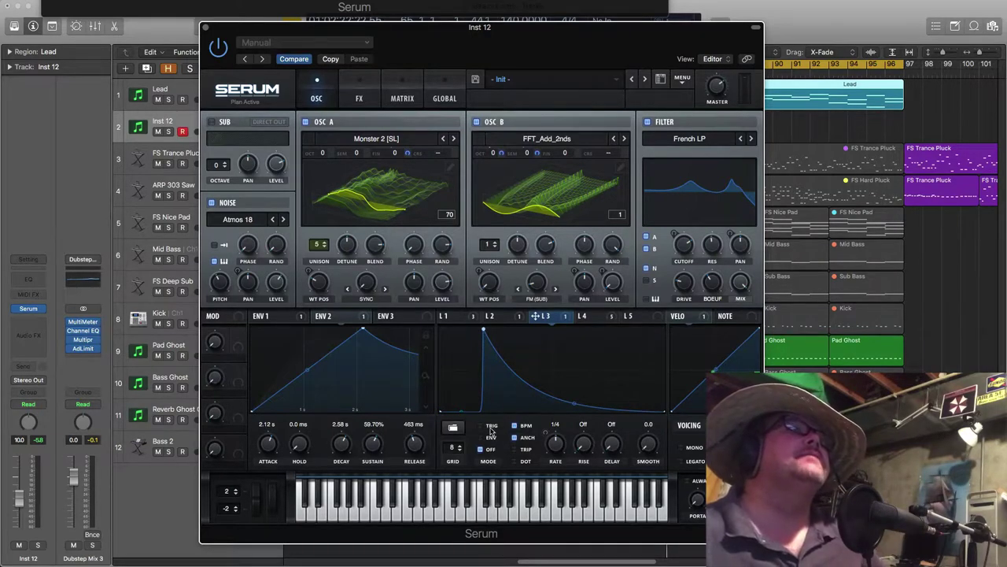
mouse_move(572, 404)
mouse_down()
mouse_move(575, 382)
mouse_move(581, 400)
mouse_up()
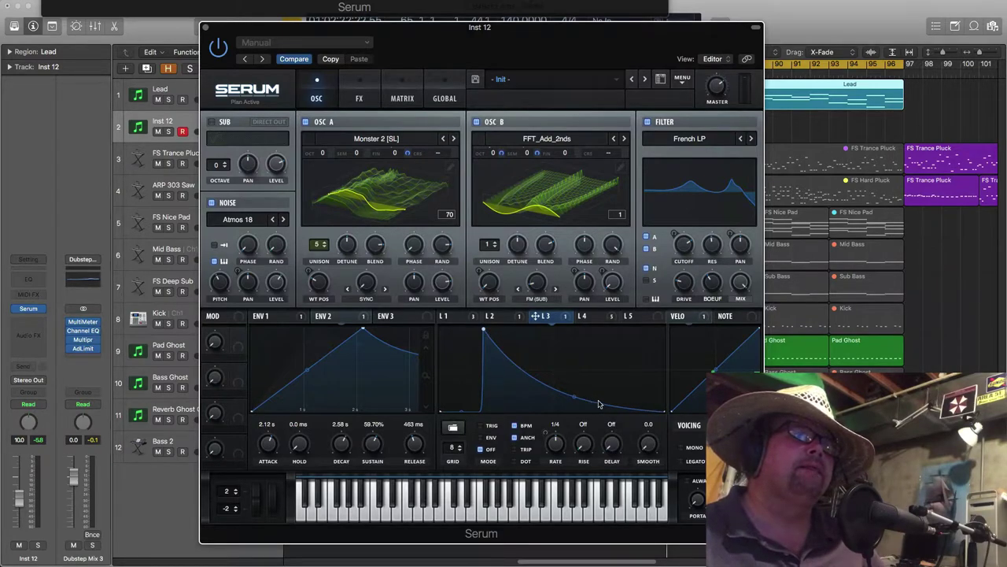
Steepen LFO 3's first decay into a low plateau and add a second, roughly two-thirds-high peak with a curved decay just past mid-cycle
double_click(605, 408)
drag(605, 408, 523, 403)
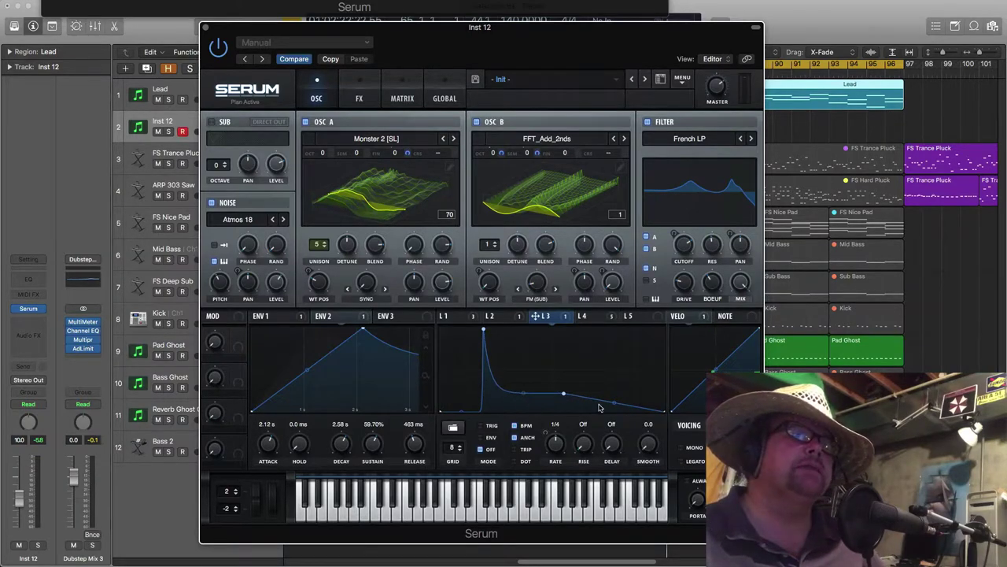
drag(616, 405, 545, 357)
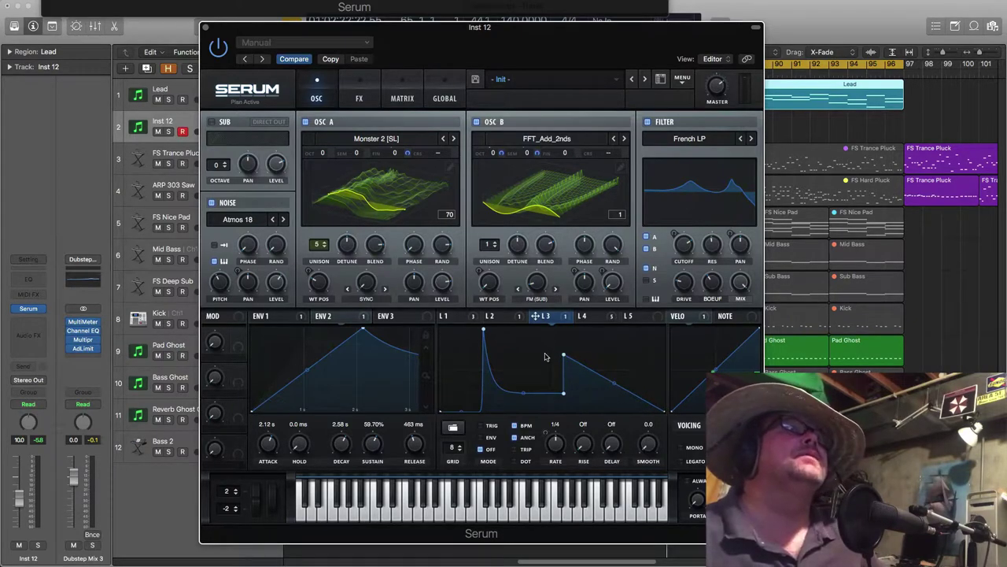
drag(609, 391, 601, 404)
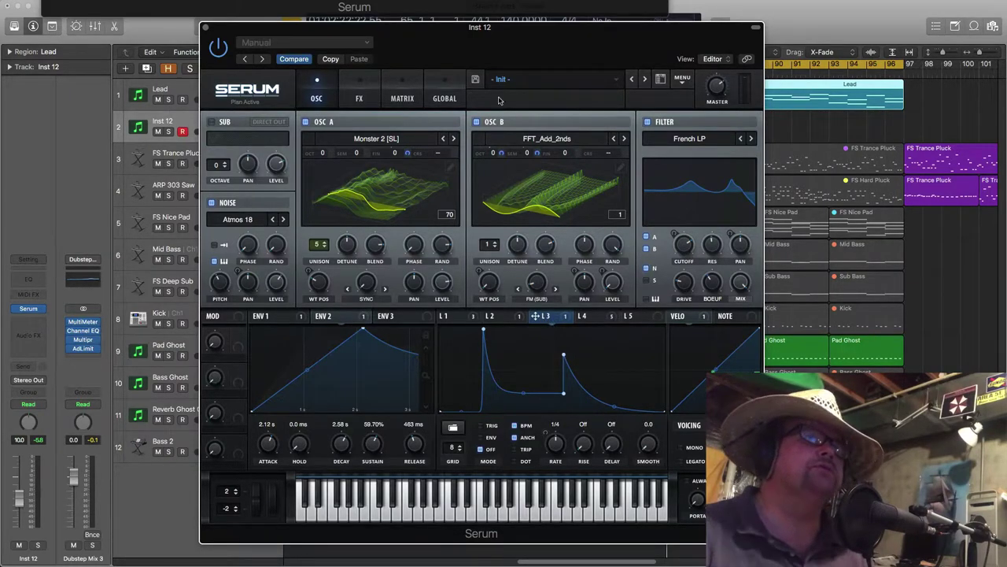
Return to the modulation matrix
click(442, 96)
click(389, 100)
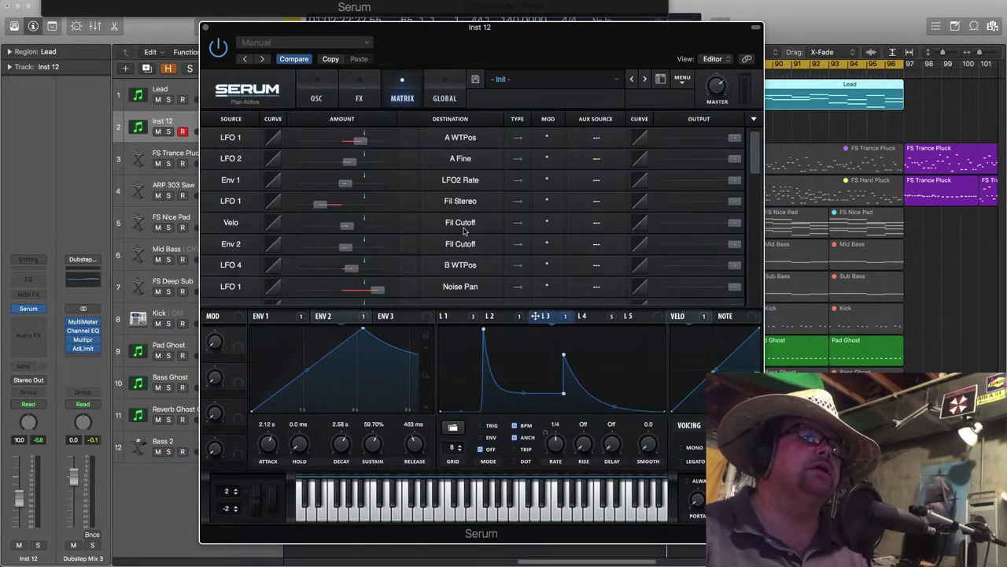
Check the matrix routings, bring up LFO 4 and load the Misc "AbitCrazy" shape into it
scroll(252, 227, down, 5)
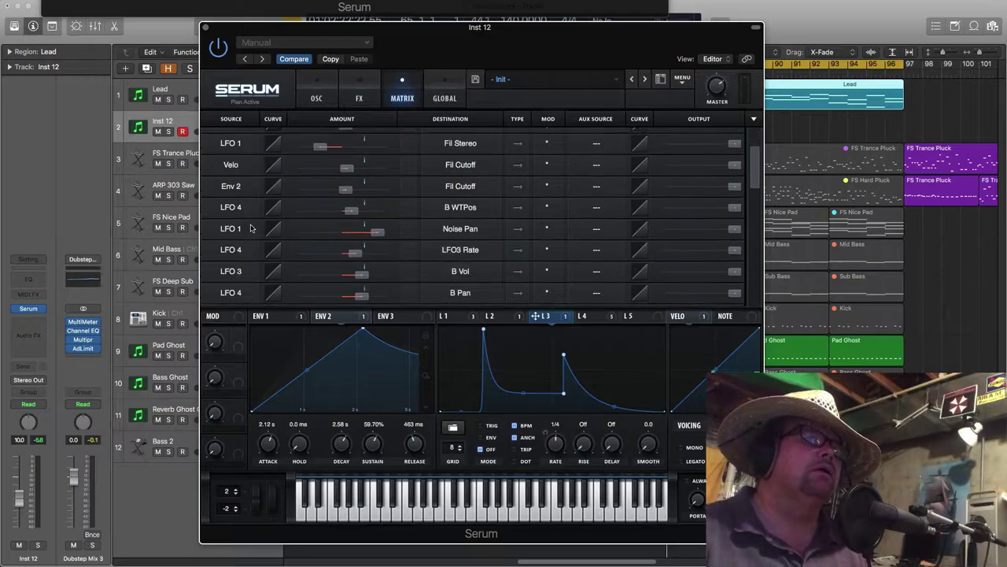
scroll(252, 226, up, 5)
scroll(252, 224, down, 5)
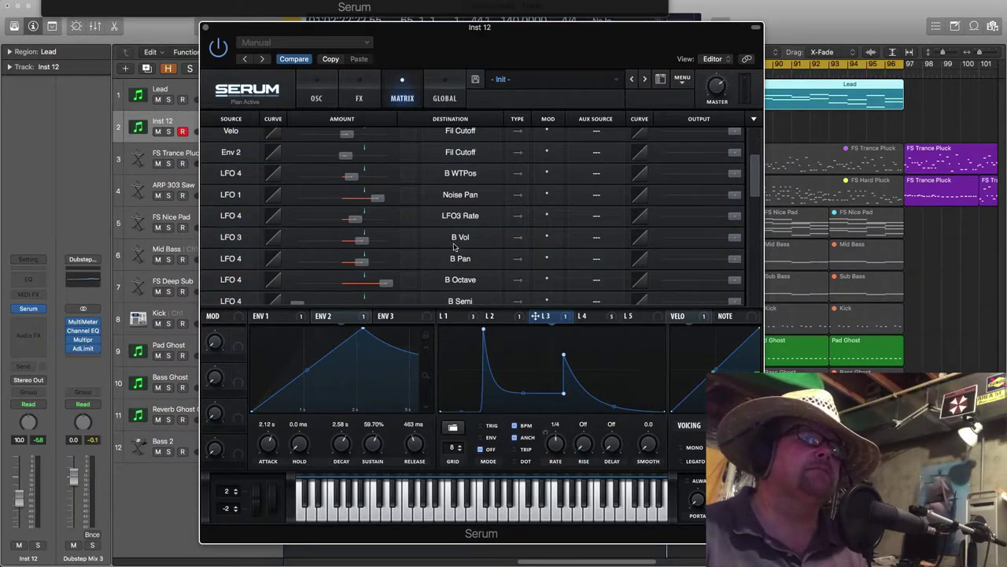
scroll(296, 193, up, 1)
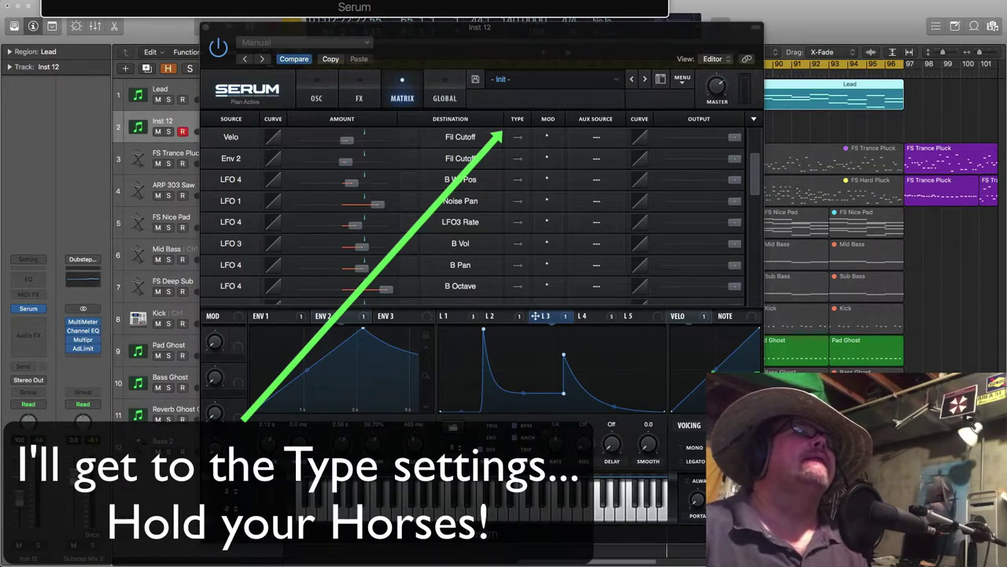
click(591, 316)
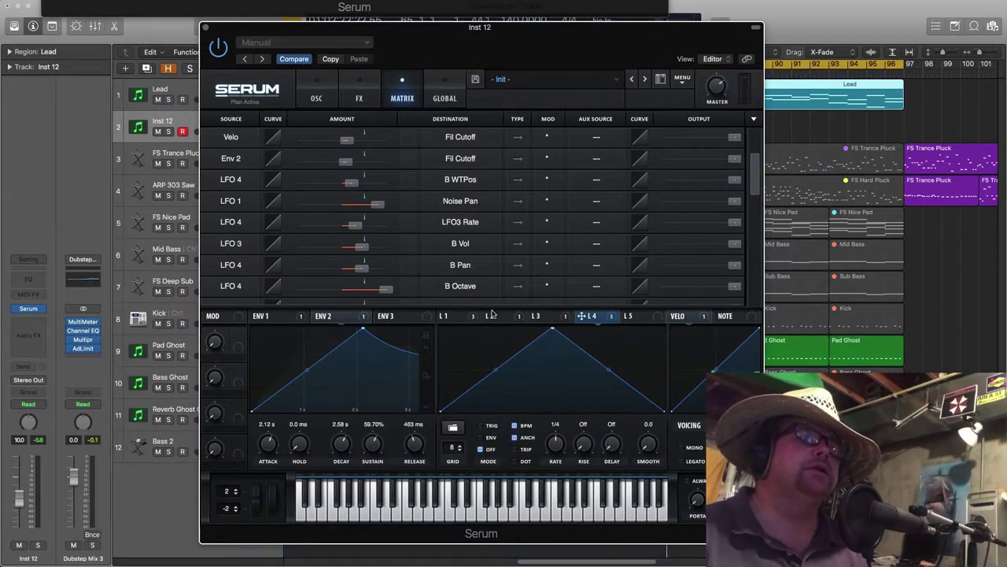
click(453, 429)
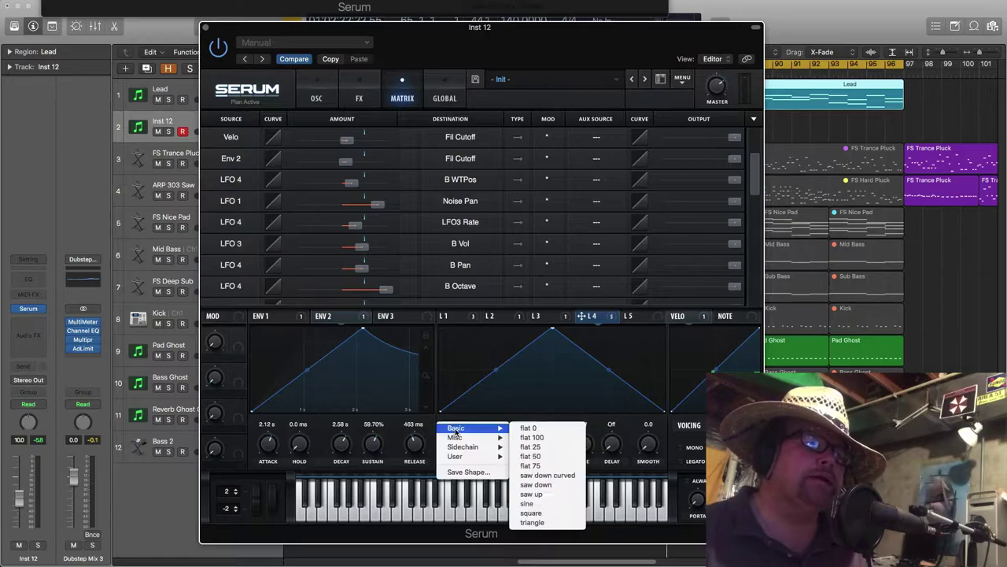
mouse_move(455, 437)
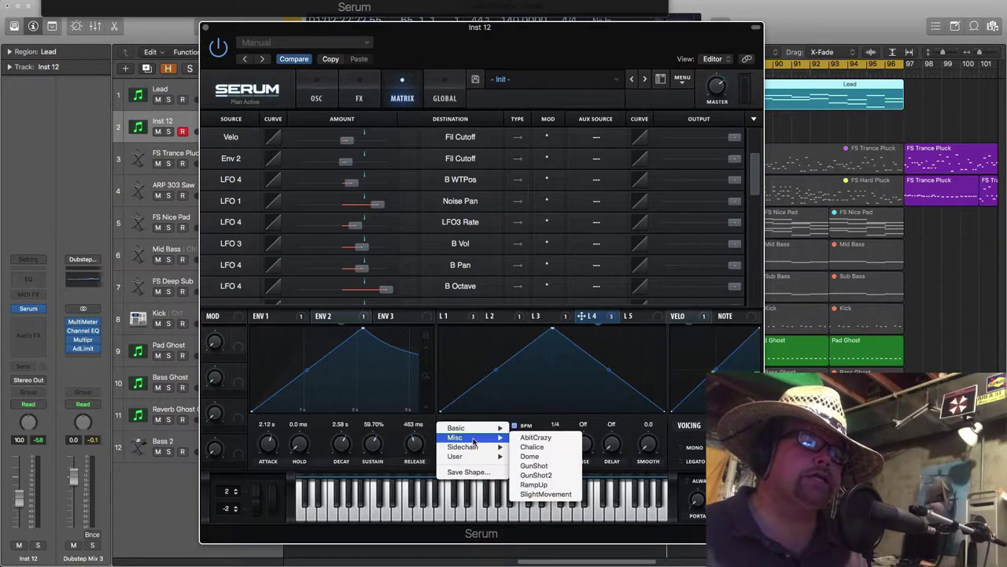
click(536, 437)
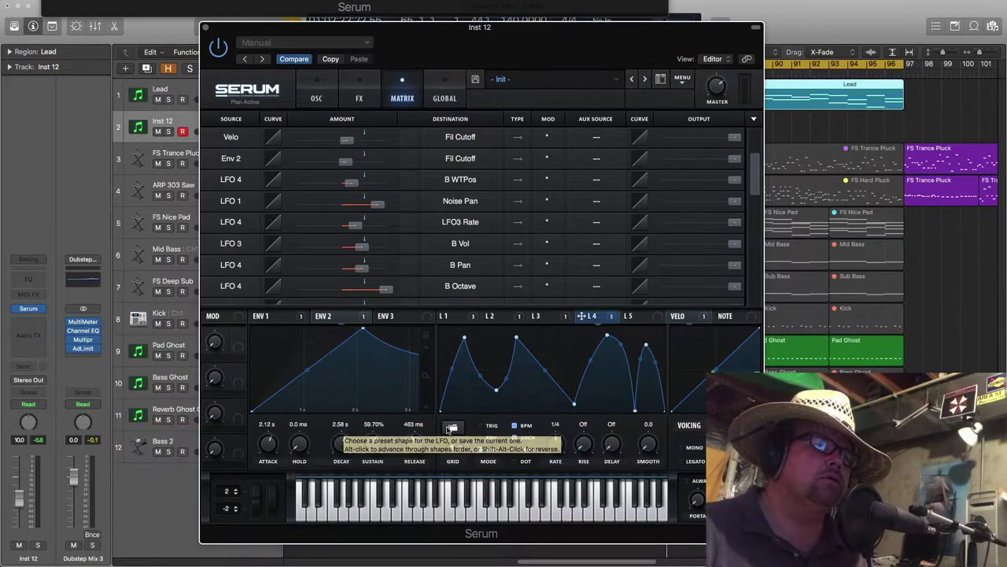
Load the user shape "LFO4-Morpheus-Shape" into LFO 4 of the Pad Morpheus2 patch
click(460, 428)
mouse_move(462, 429)
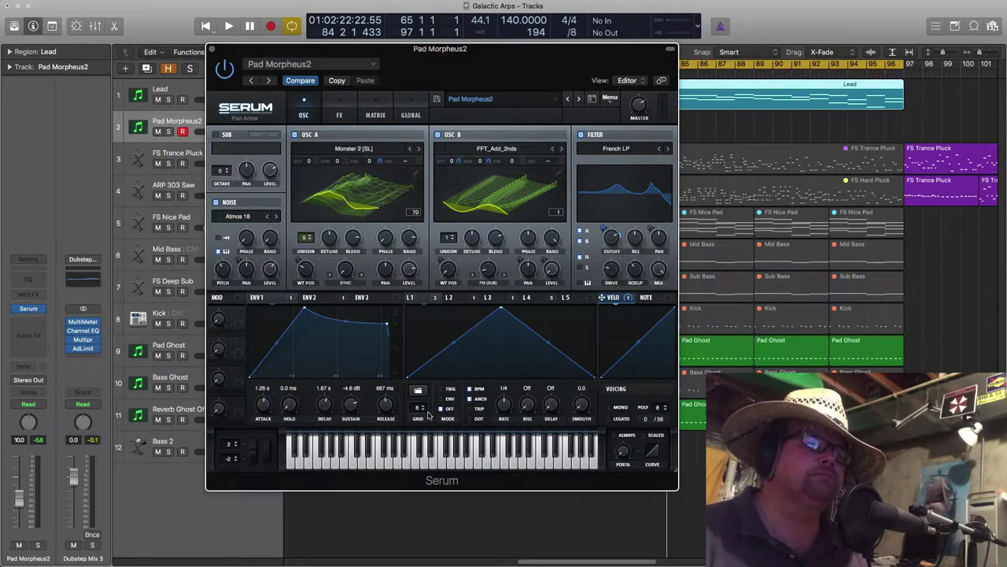
click(535, 297)
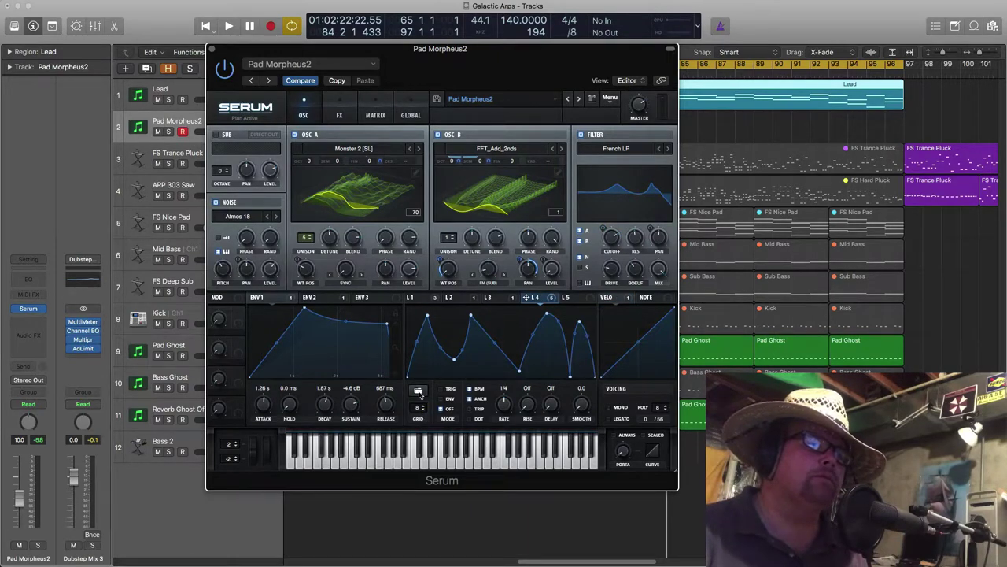
click(419, 393)
mouse_move(441, 420)
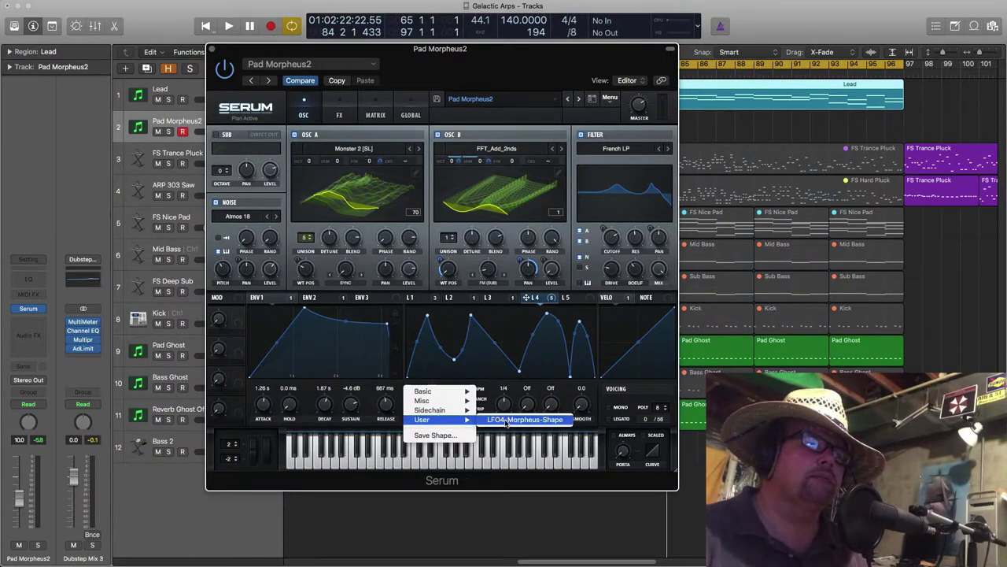
click(508, 421)
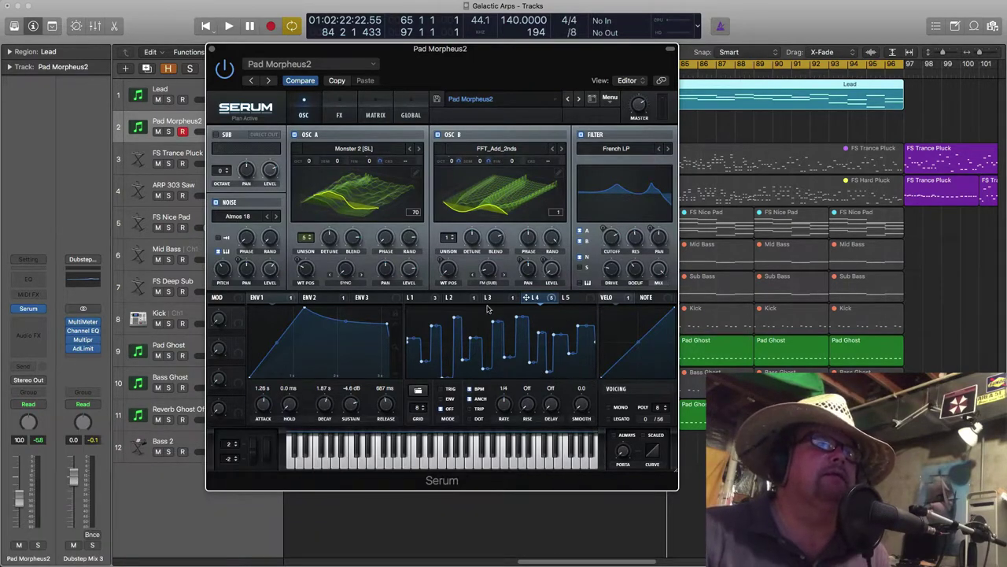
Set the modulation type of the LFO 1 to A WTPos routing in the matrix and check the types of the remaining routings down to B Semi
drag(442, 56, 488, 86)
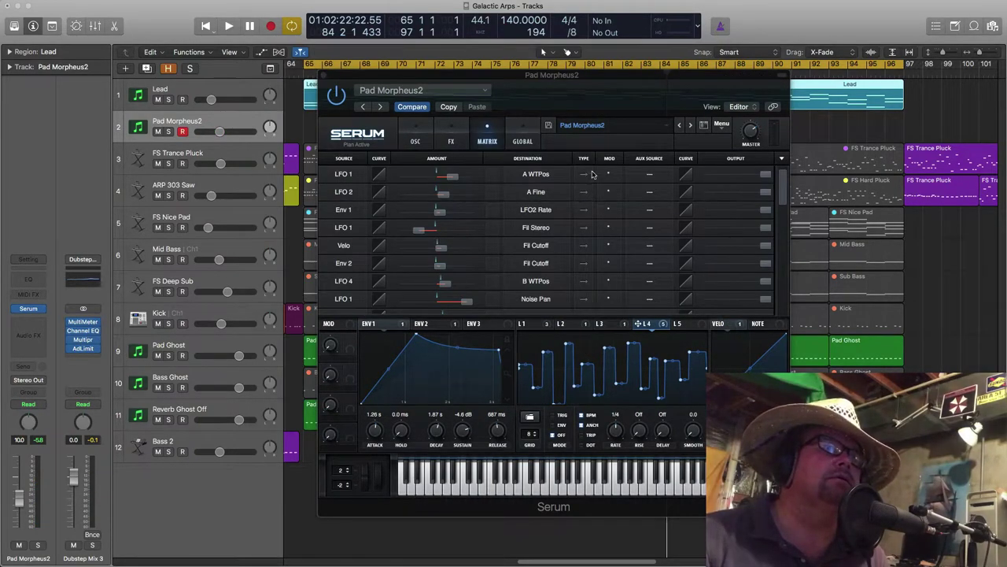
click(584, 177)
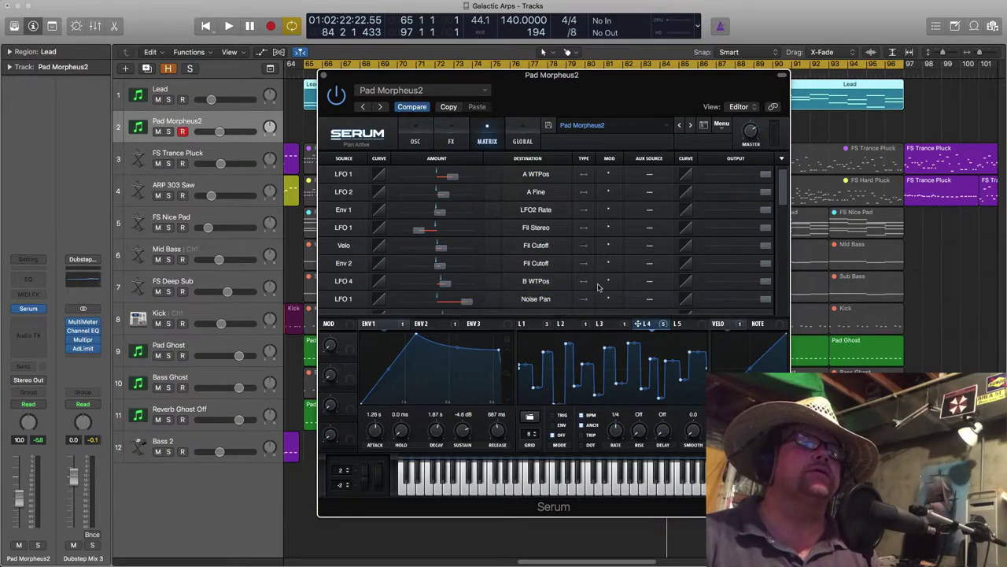
scroll(602, 275, down, 3)
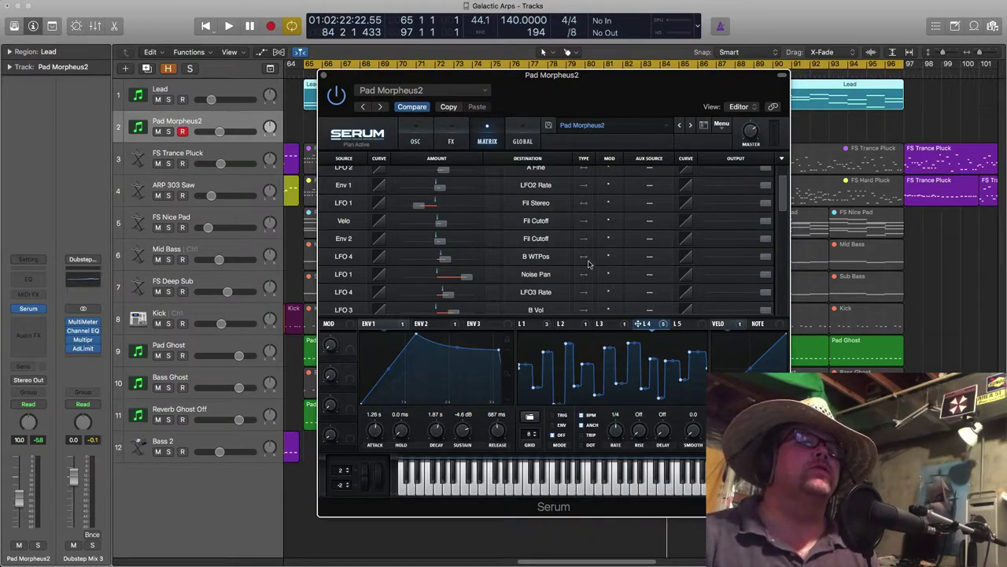
scroll(564, 246, down, 2)
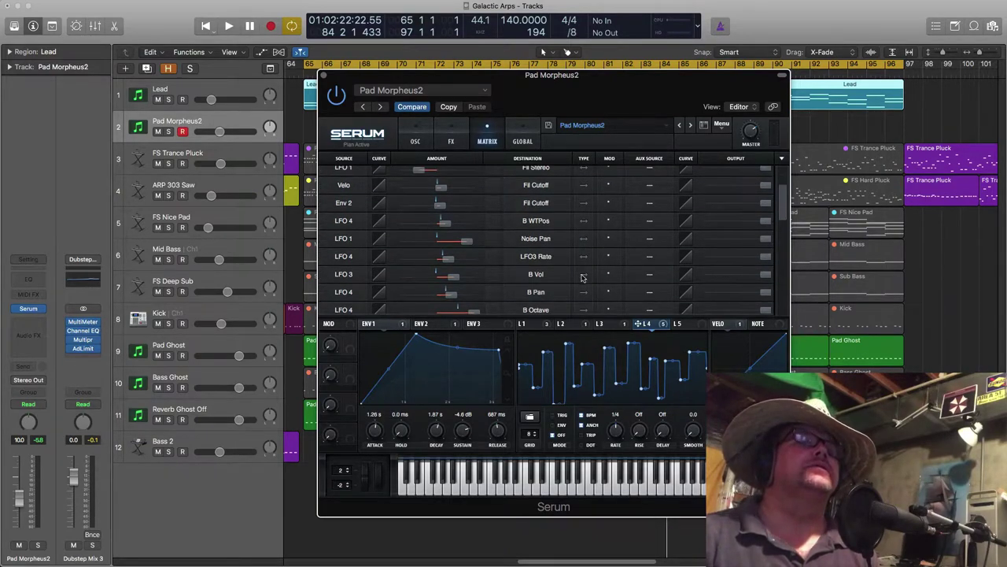
scroll(621, 271, down, 2)
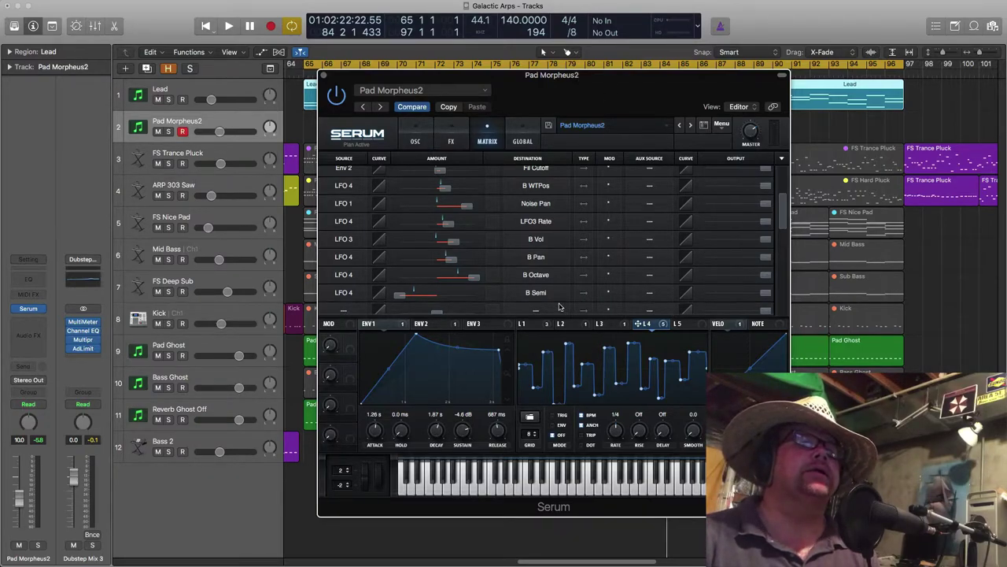
scroll(612, 256, down, 1)
scroll(606, 255, up, 6)
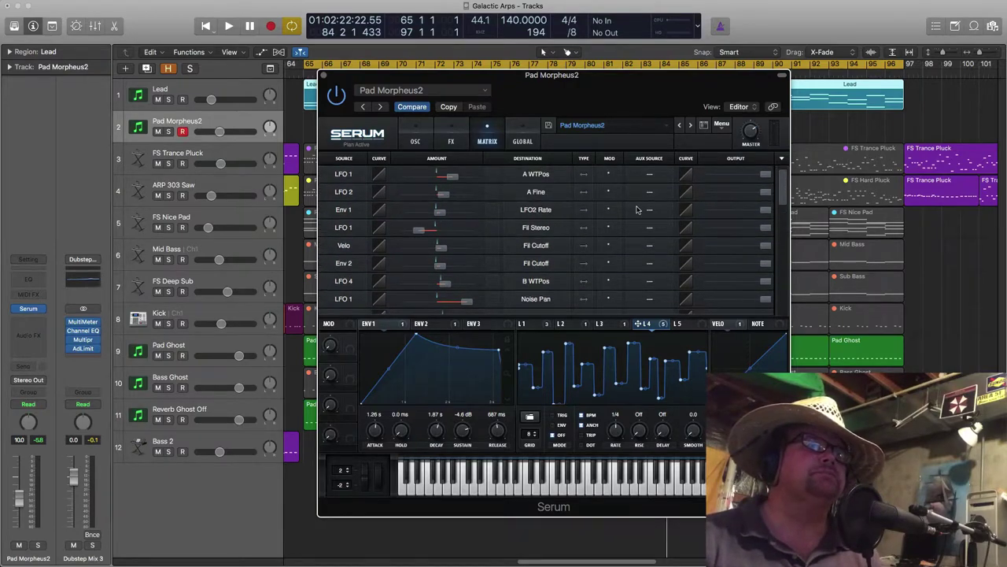
Return to the oscillator page, set LFO 3 to trigger mode and turn off its BPM sync
click(417, 141)
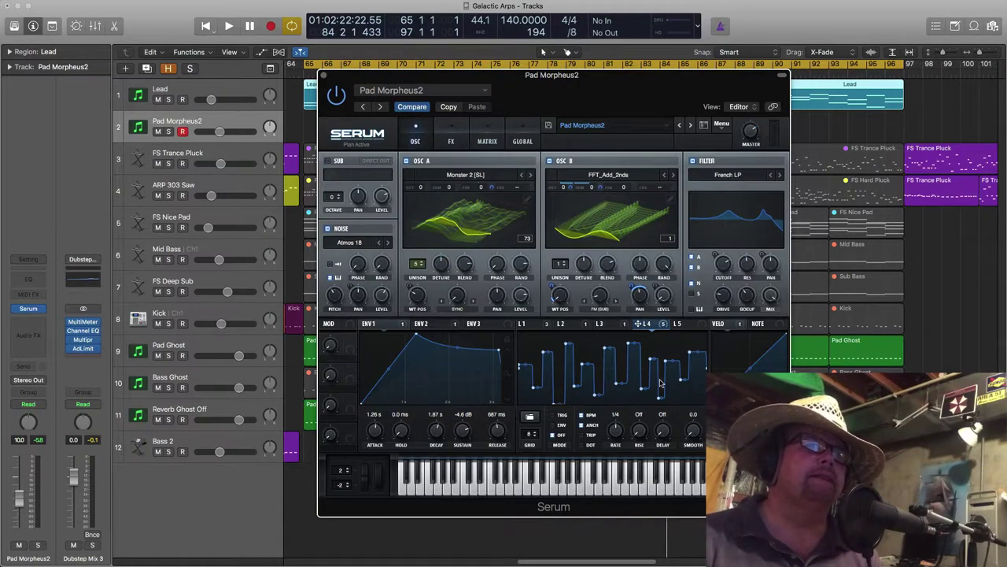
mouse_move(642, 304)
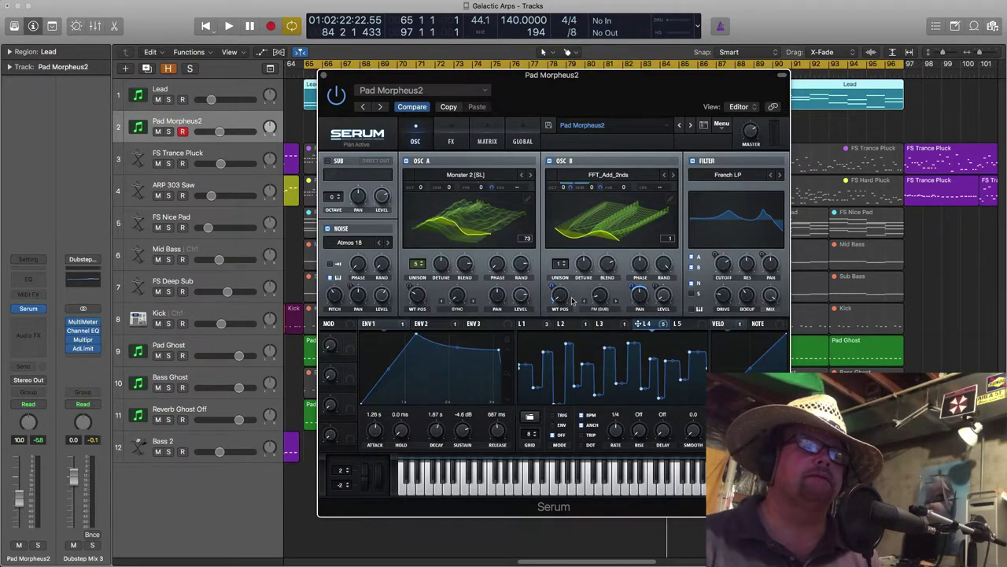
drag(564, 300, 562, 294)
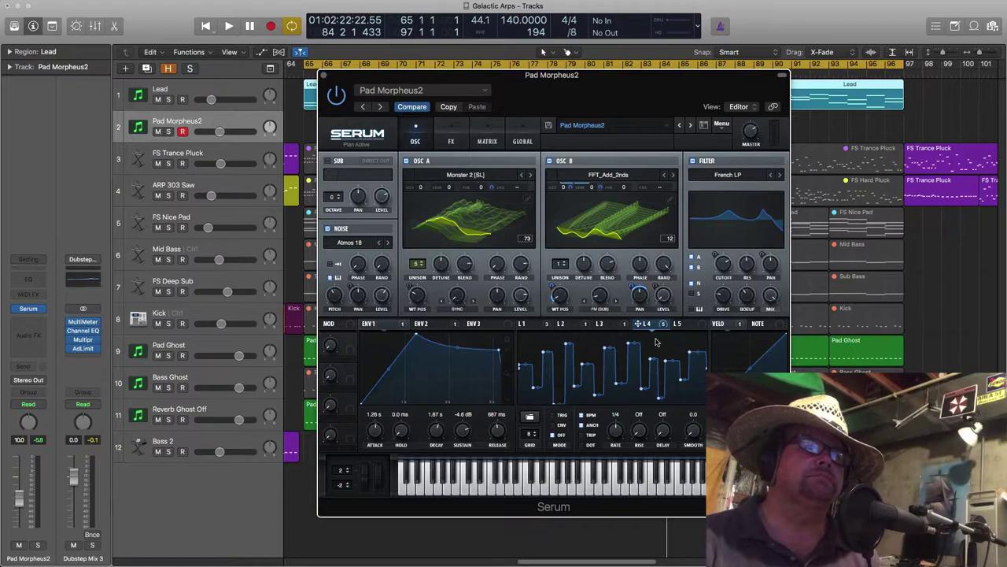
mouse_move(659, 333)
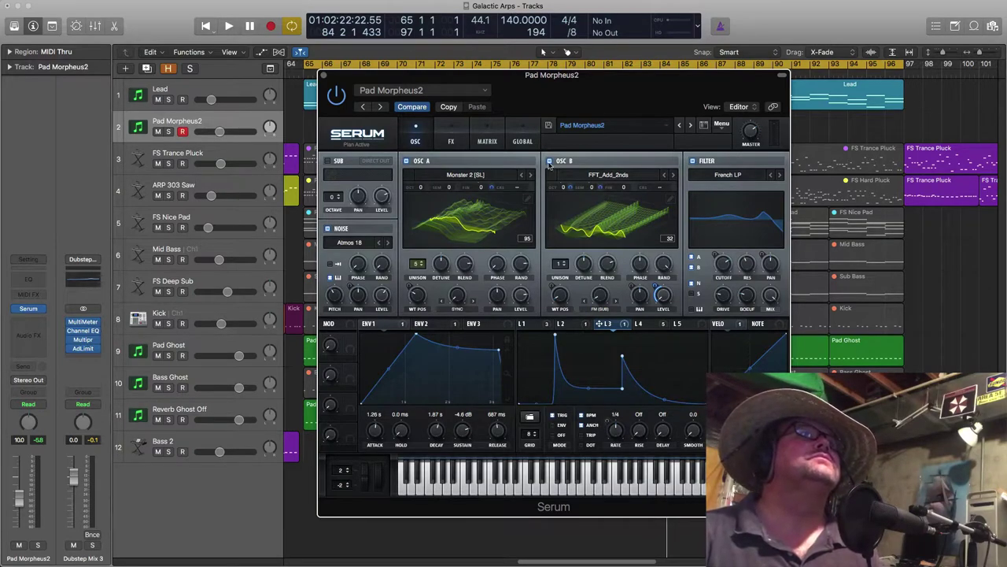
click(582, 416)
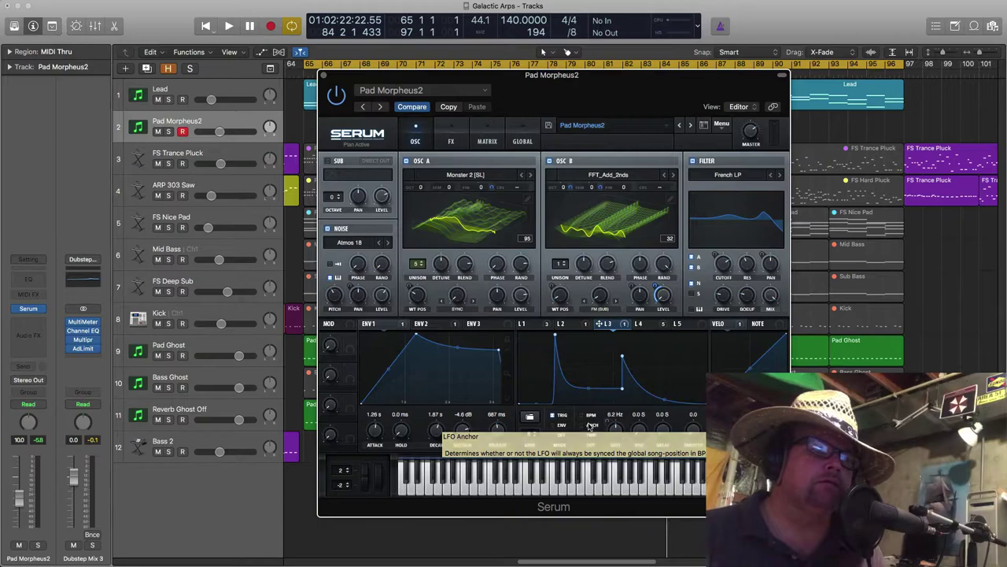
Turn off LFO 4's anchor and BPM sync and slow its rate to 0.02 Hz
click(645, 323)
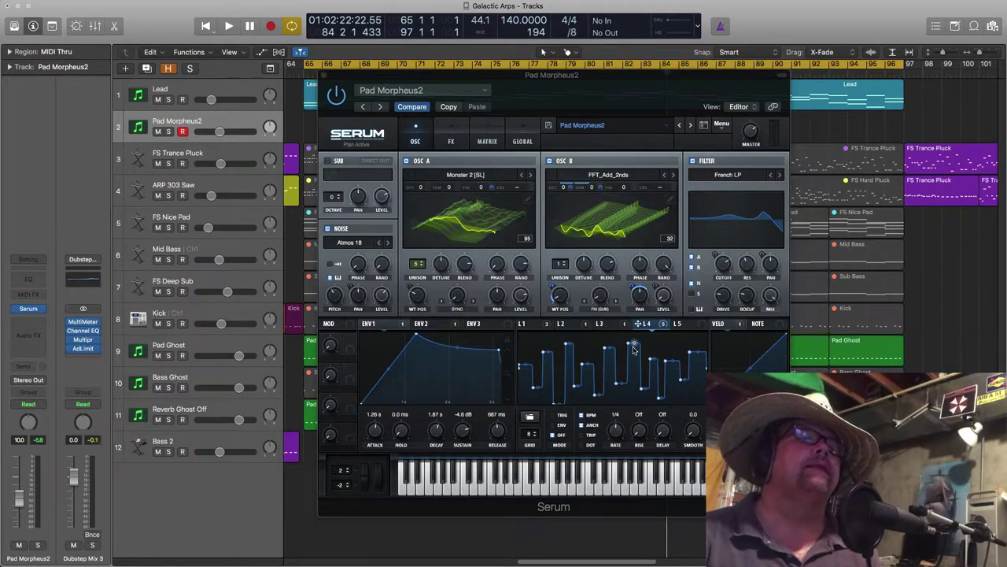
click(583, 426)
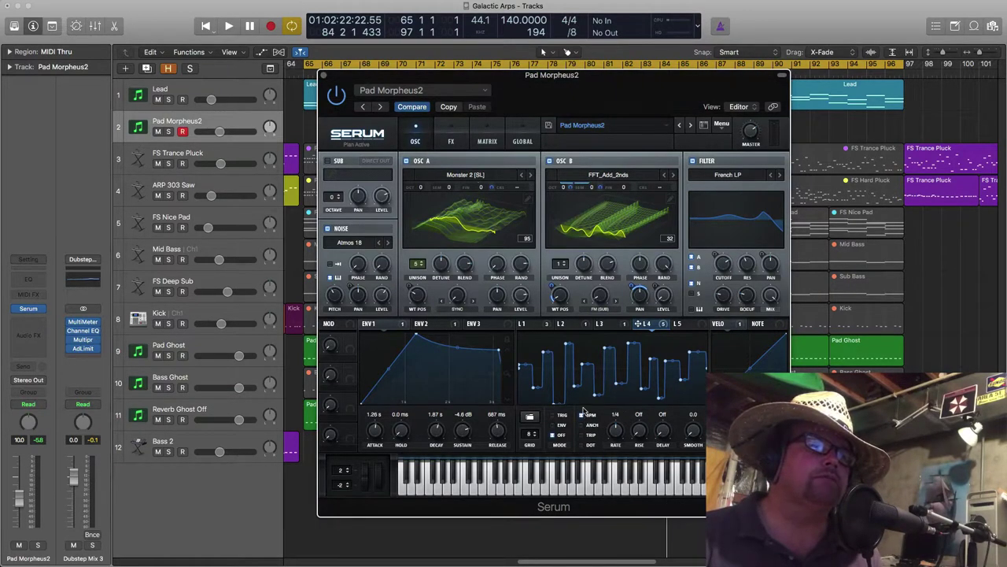
click(590, 413)
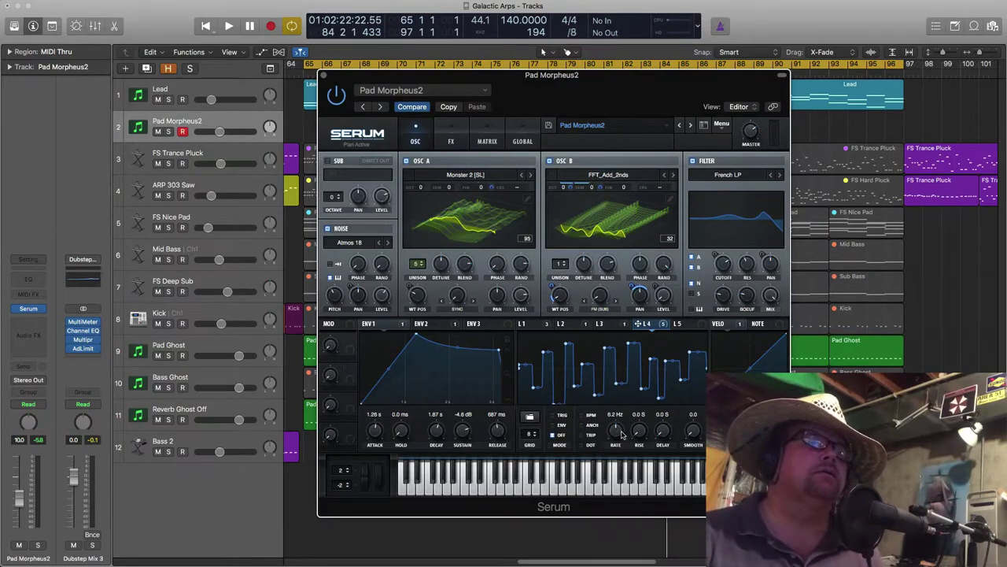
drag(620, 436, 621, 484)
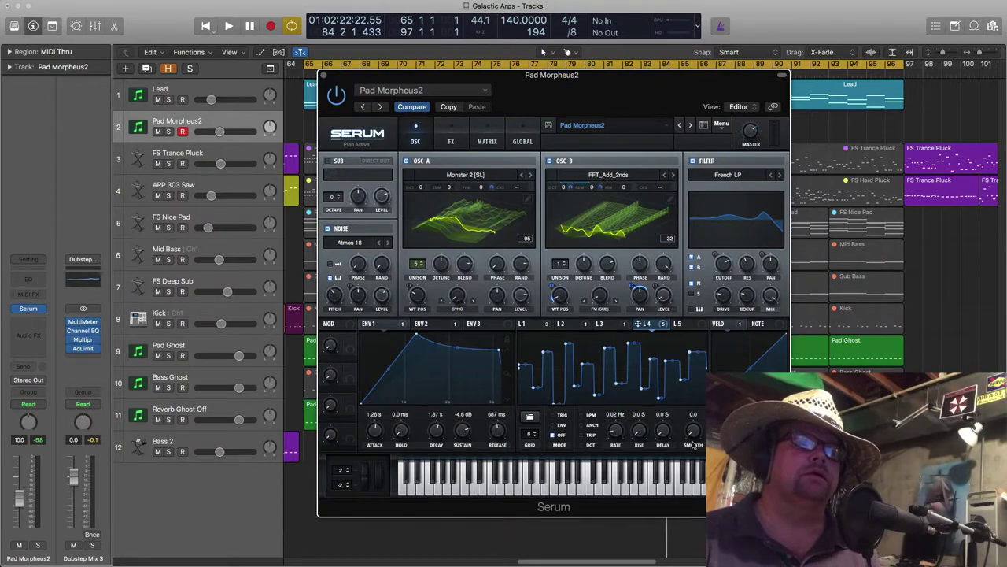
Set LFO 3's rate to 0.5 Hz and its smoothing to 13.3
click(603, 325)
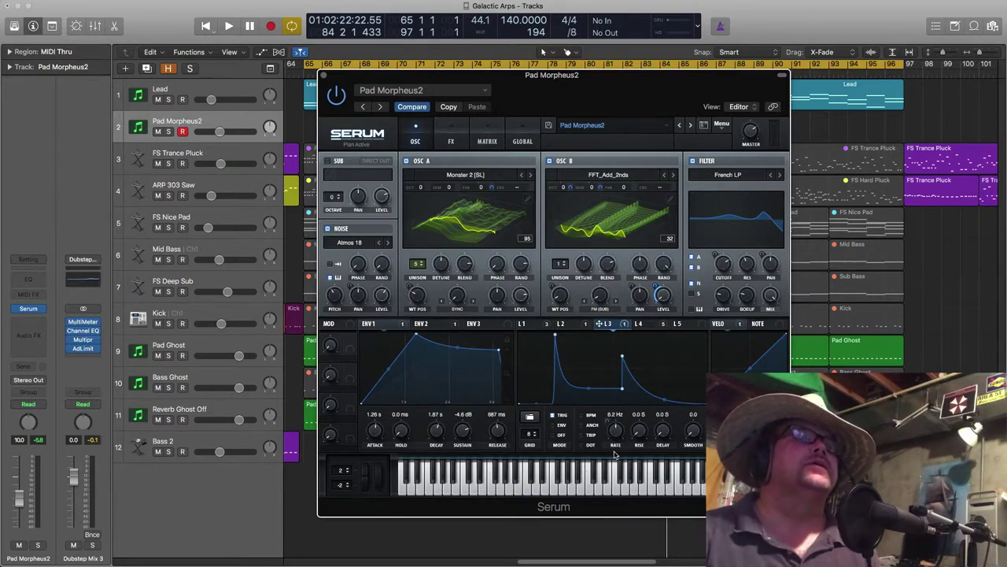
drag(614, 434, 641, 430)
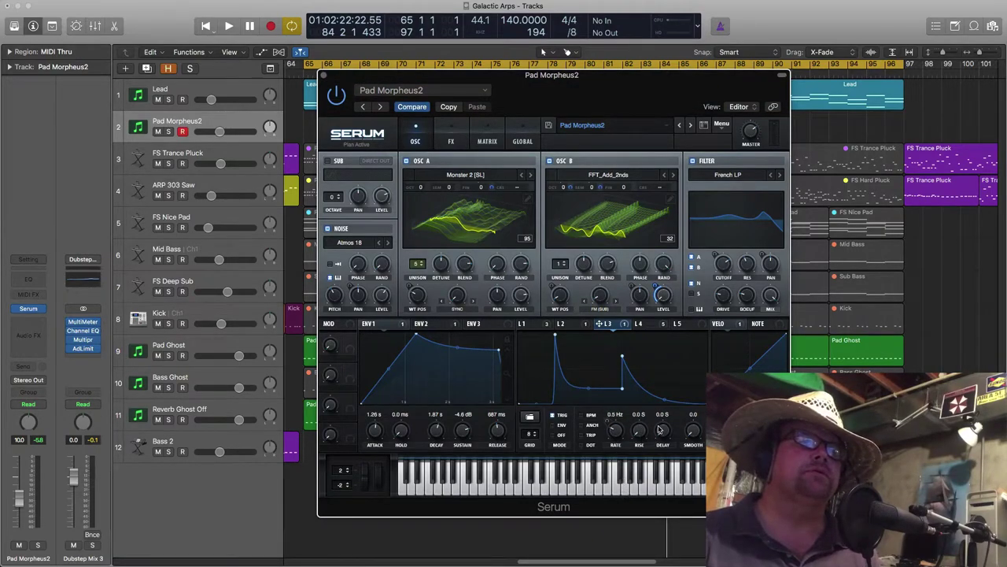
drag(703, 408, 701, 417)
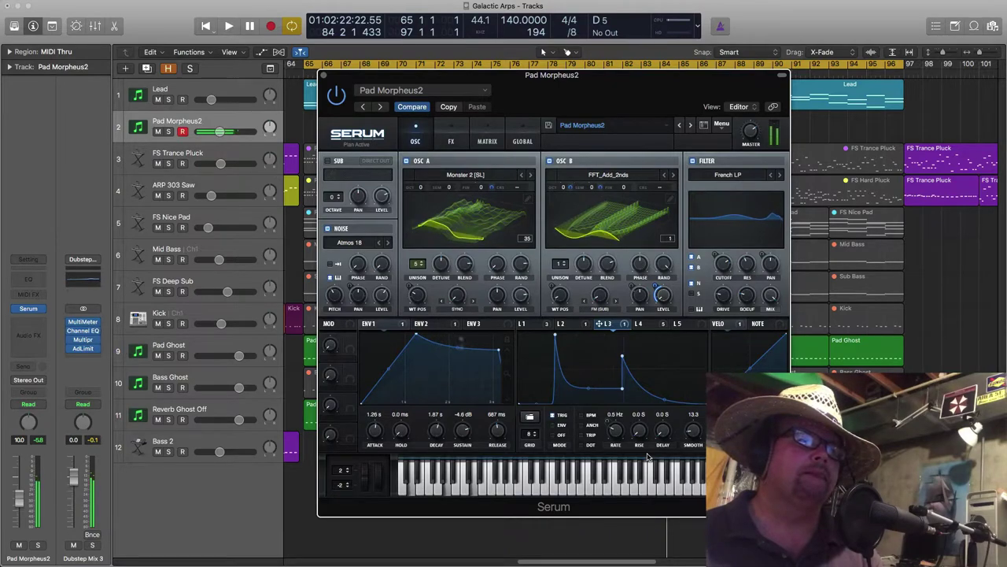
click(576, 524)
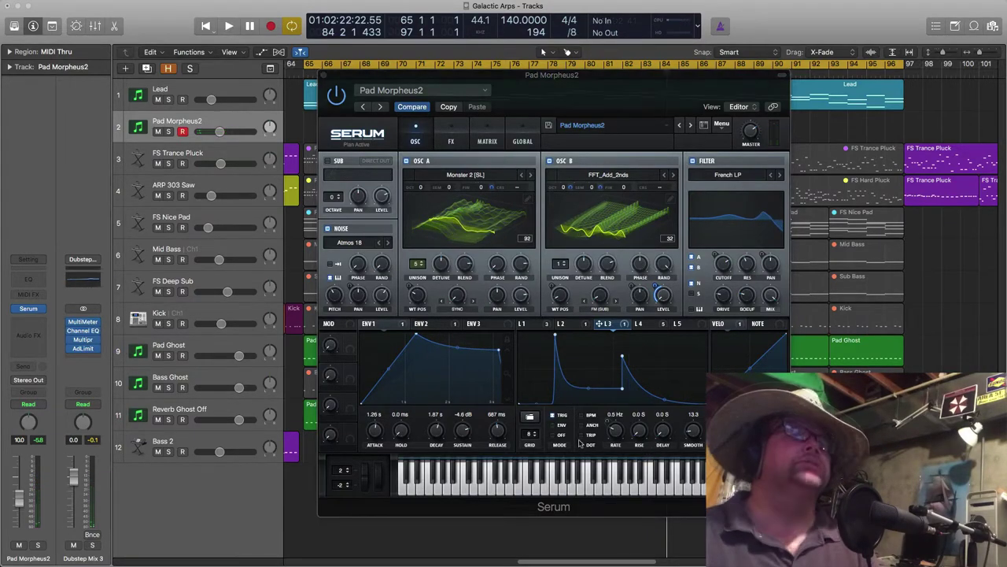
Turn off LFO 2's BPM sync and set its rate to 2.0 Hz
click(563, 324)
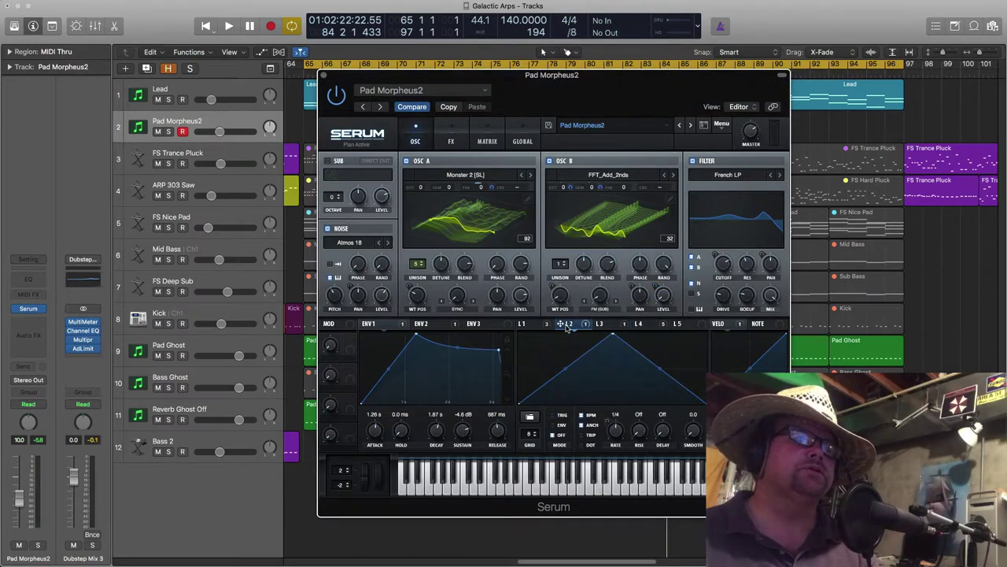
click(583, 417)
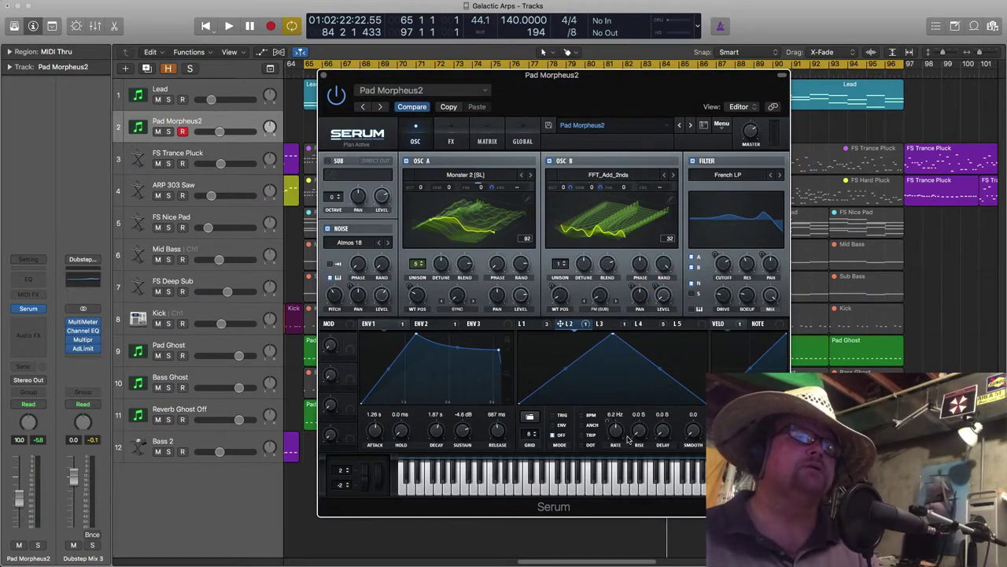
drag(621, 435, 615, 449)
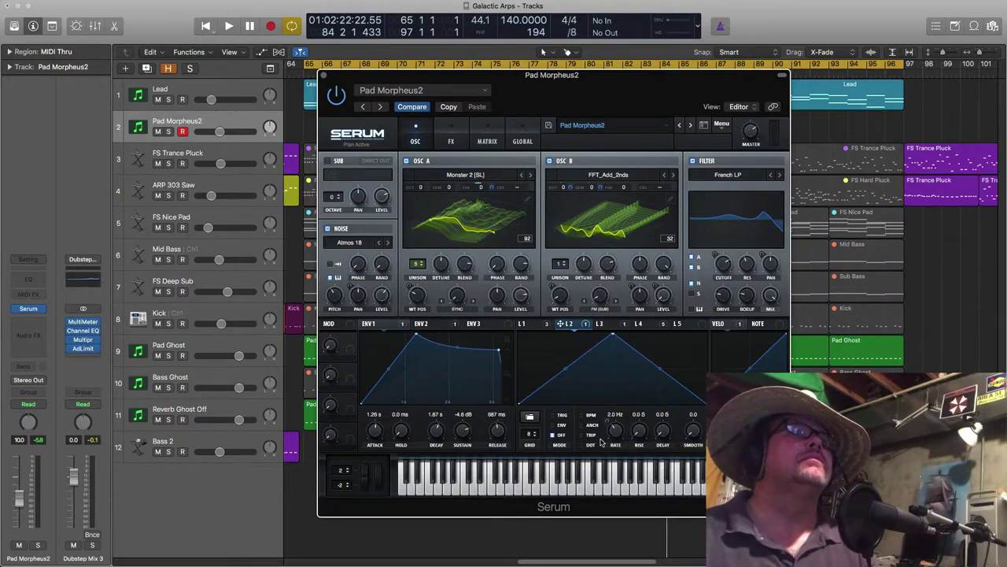
Turn off LFO 1's BPM sync, set its rate to 0.3 Hz and adjust oscillator A's level
click(529, 327)
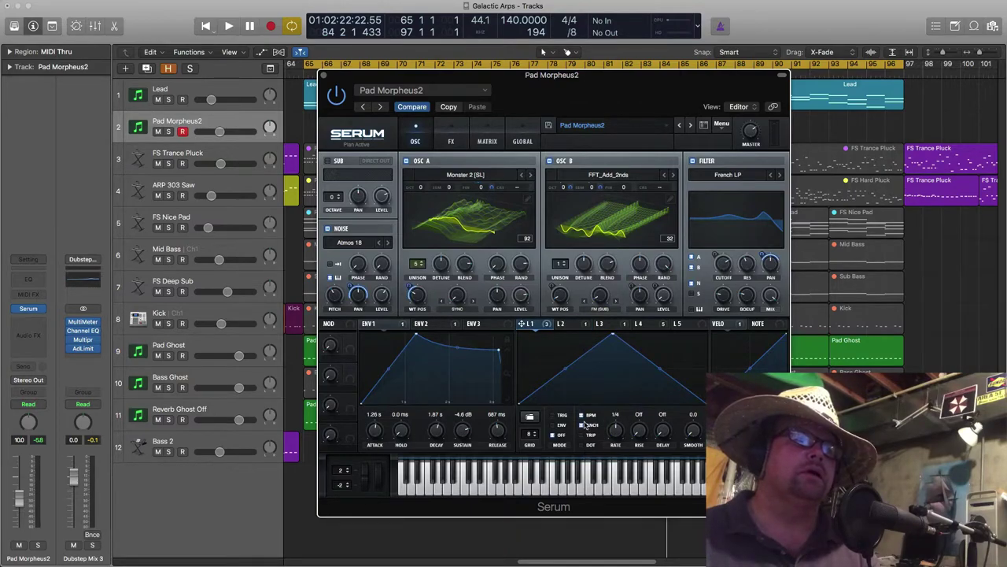
key(super+Tab)
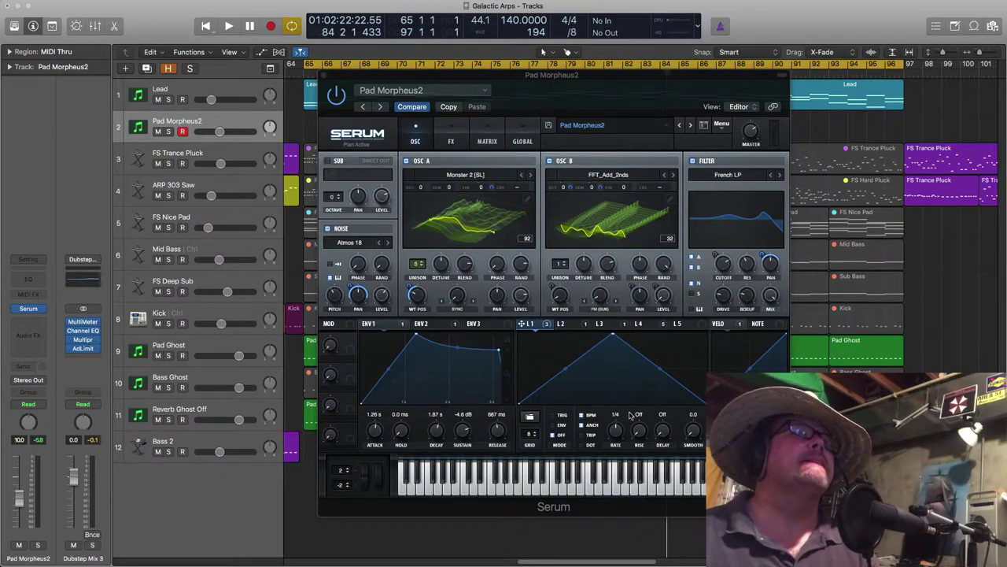
click(583, 414)
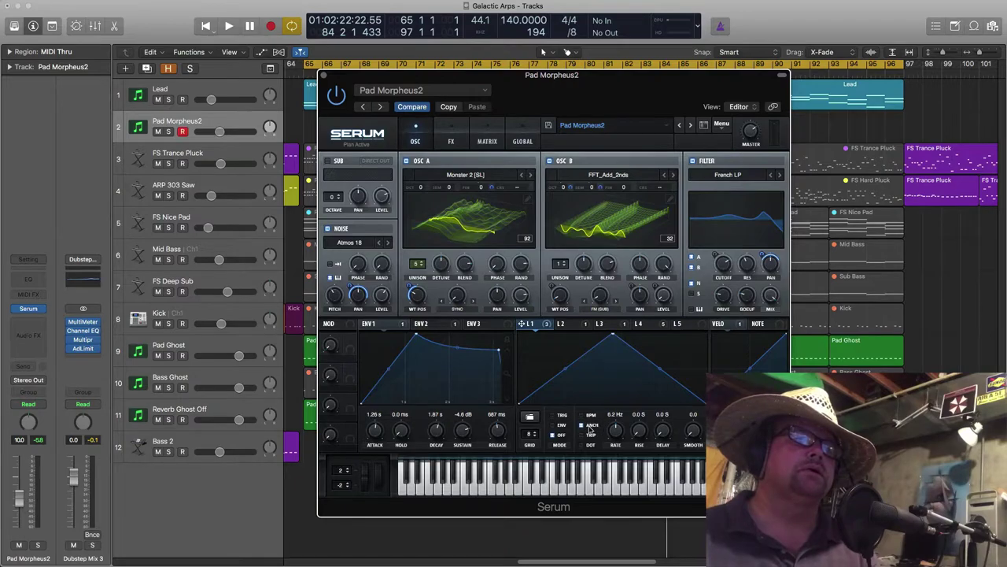
drag(620, 432, 621, 472)
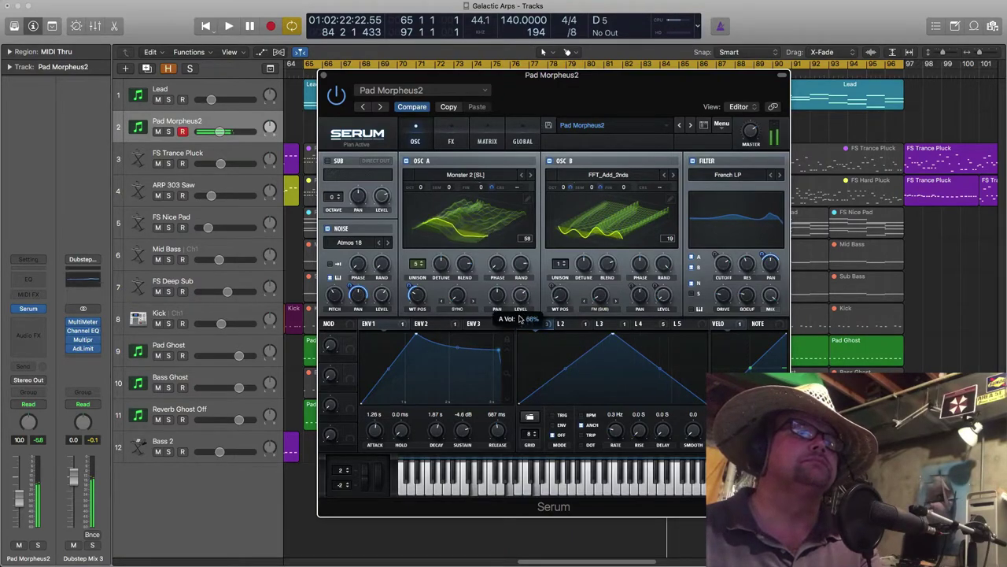
drag(519, 327, 519, 314)
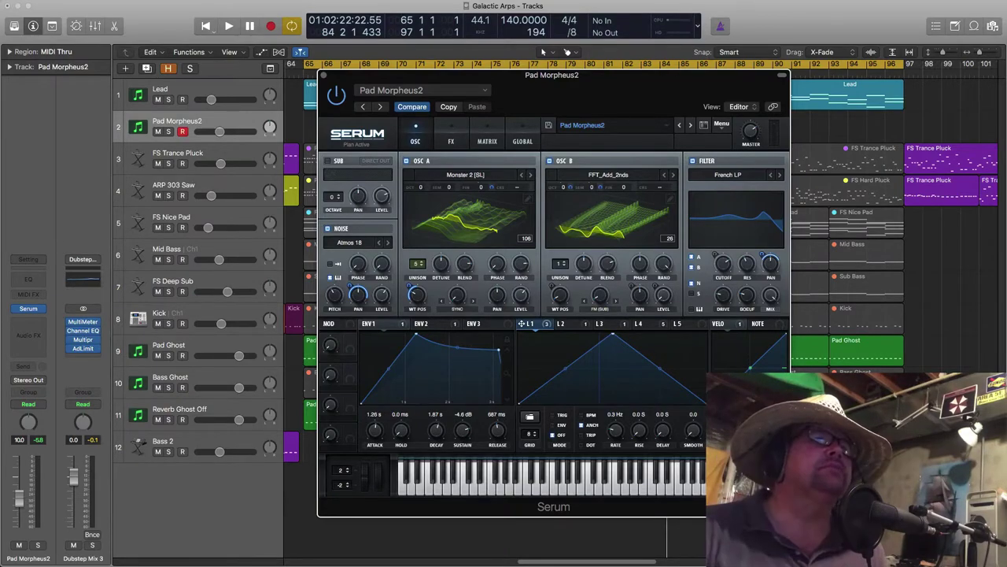
Enable the Hyper/Dimension, Chorus, Delay and Reverb effects on the effects page
click(451, 140)
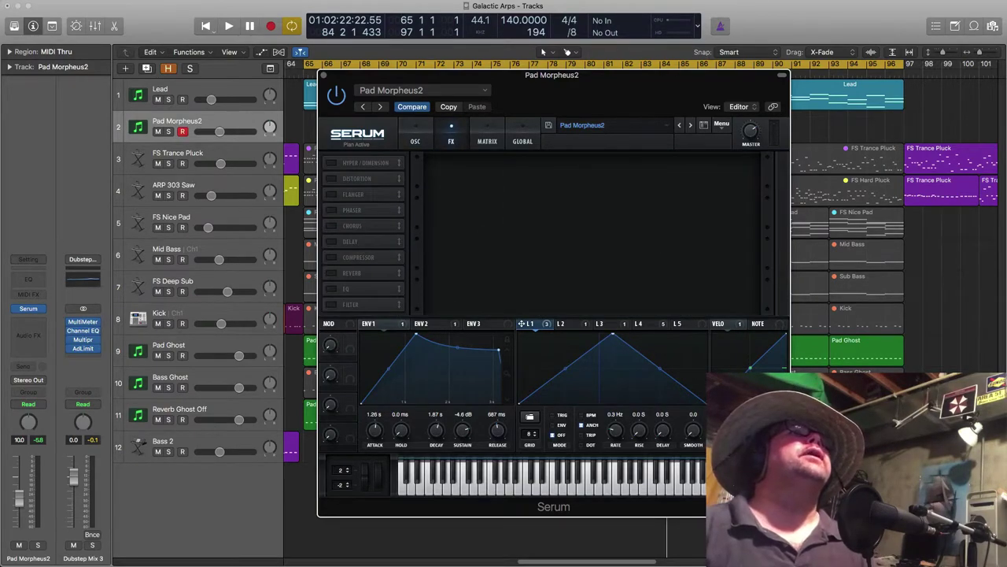
key(super+w)
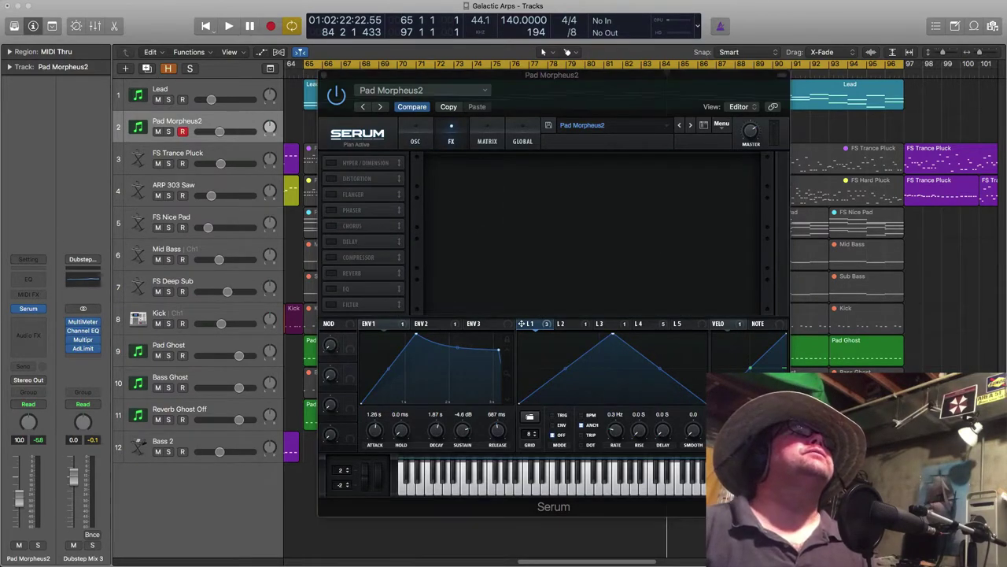
click(330, 163)
click(331, 226)
click(331, 241)
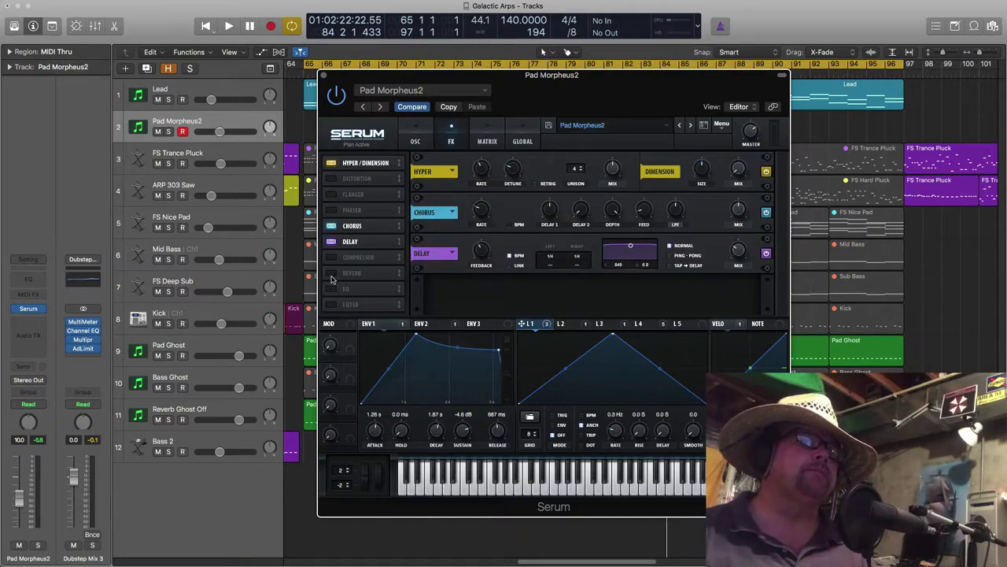
click(332, 273)
Reorder the effects so Chorus, Delay and Reverb directly follow Hyper/Dimension, ahead of the disabled effects
drag(356, 271, 365, 185)
drag(365, 239, 365, 202)
drag(378, 230, 377, 209)
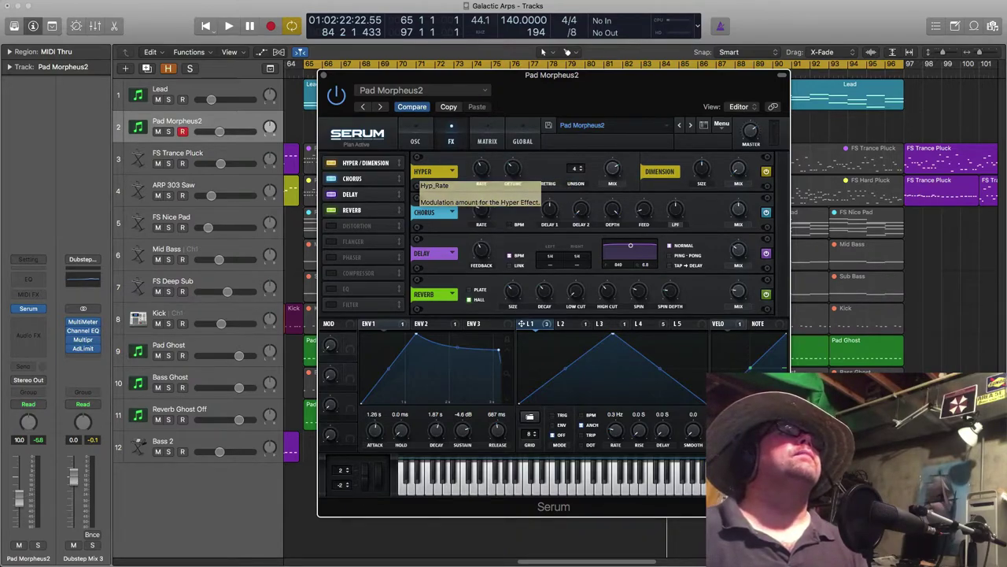
Fine-tune the Hyper mix, set the Dimension size to about 68% and adjust the Dimension mix
key(super+w)
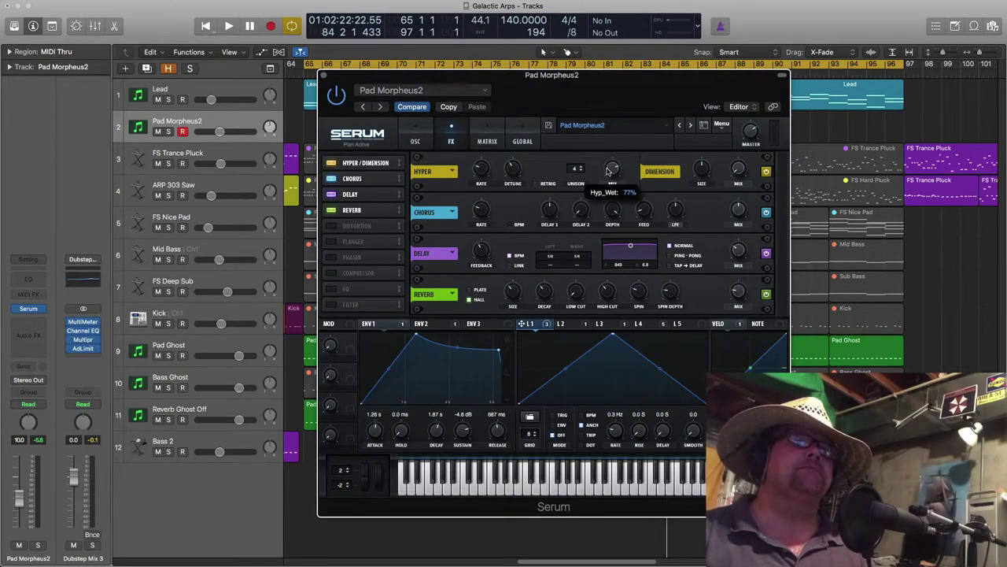
drag(607, 172, 609, 178)
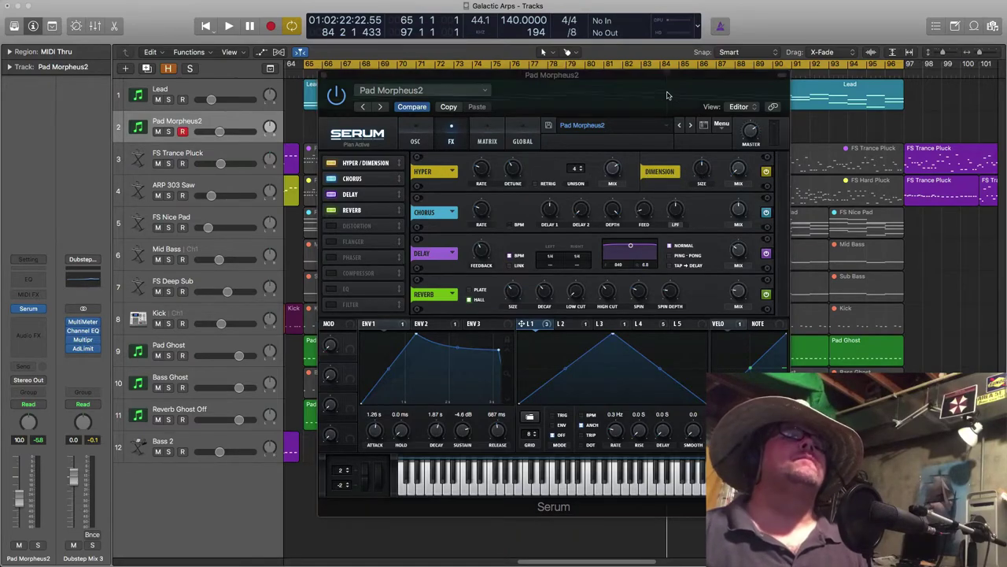
click(704, 168)
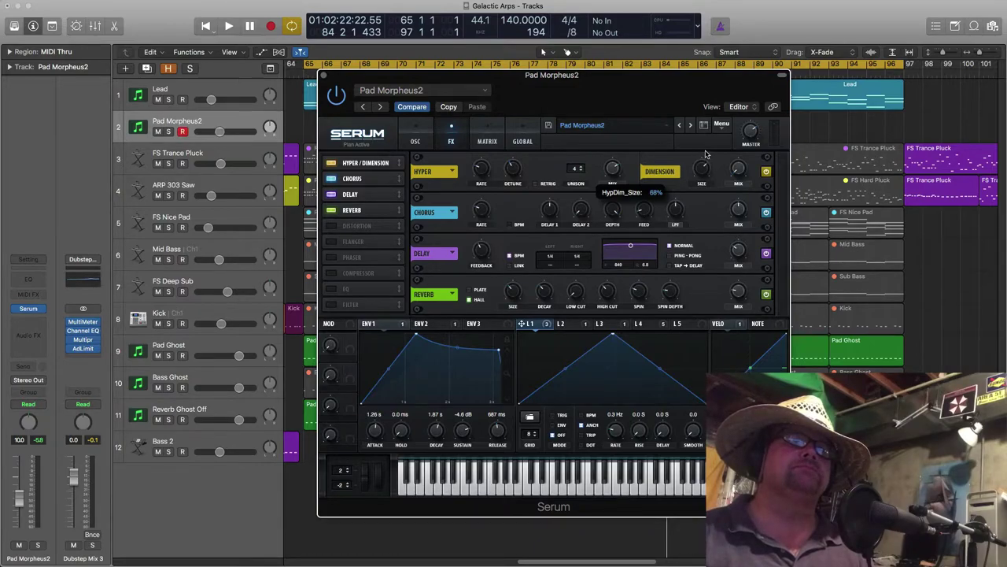
drag(741, 174, 740, 118)
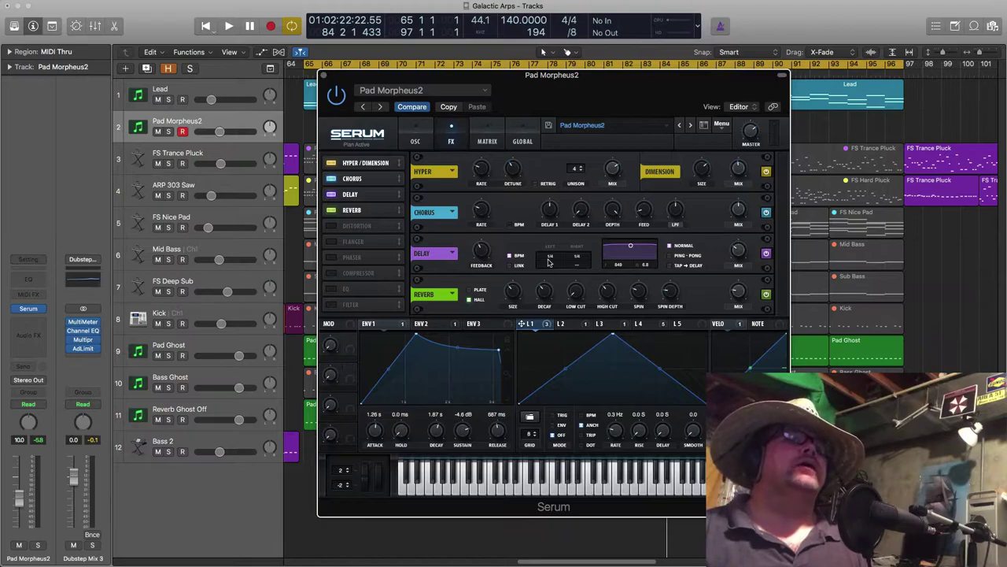
Set the delay times to 1/8 left and 1/2 right, with filter frequency 1006 and bandwidth 4.8
drag(553, 258, 560, 281)
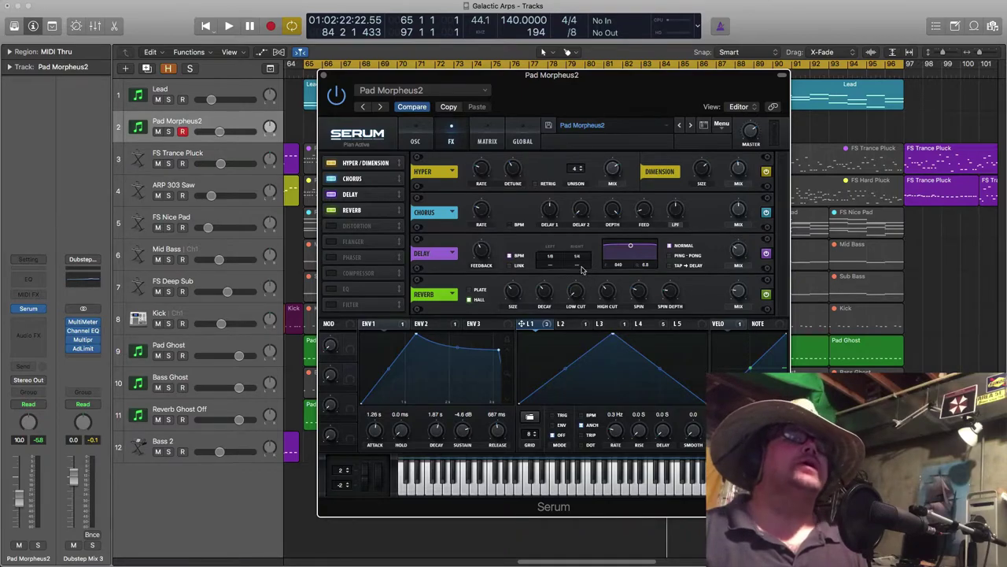
drag(582, 261, 584, 250)
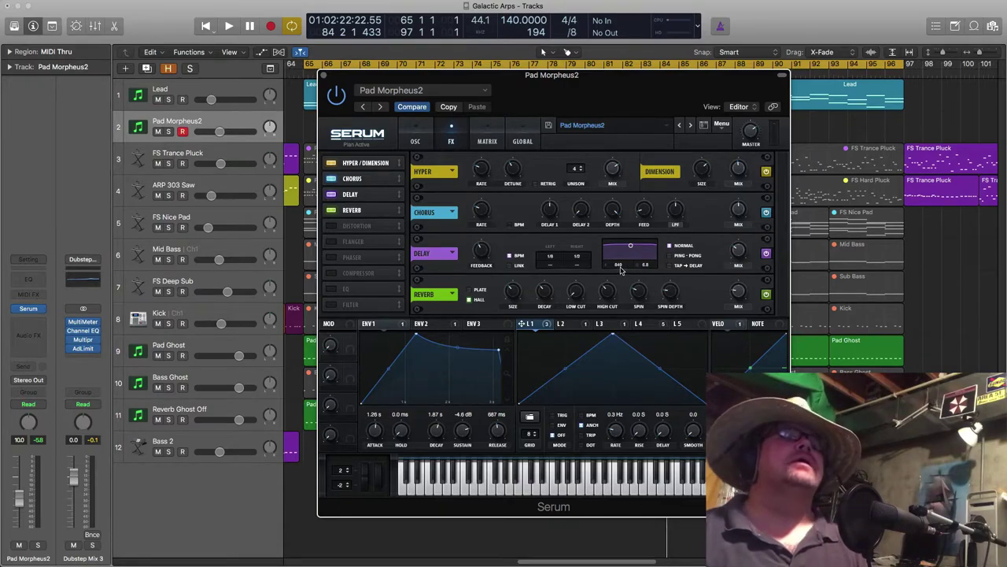
drag(620, 270, 652, 303)
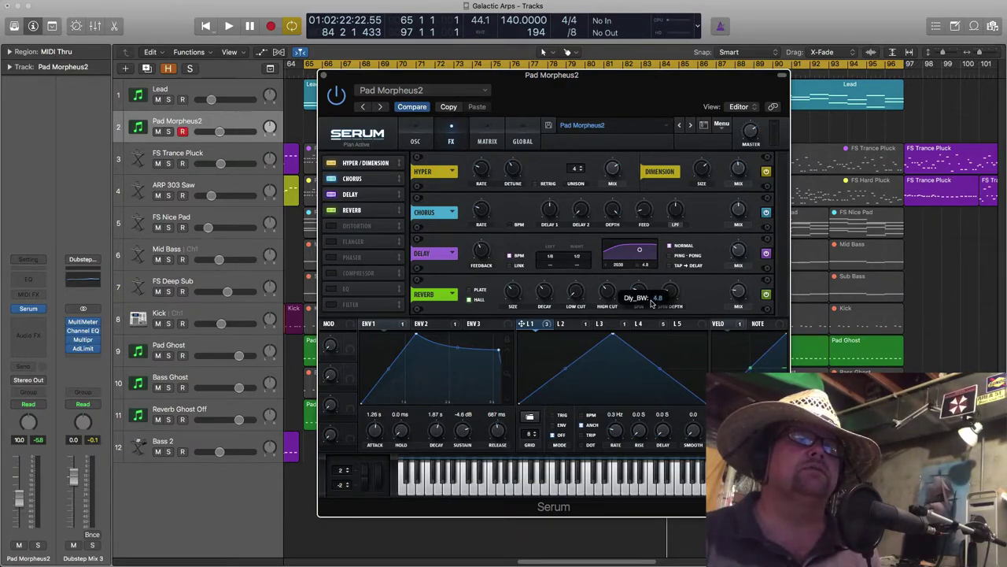
drag(640, 250, 634, 253)
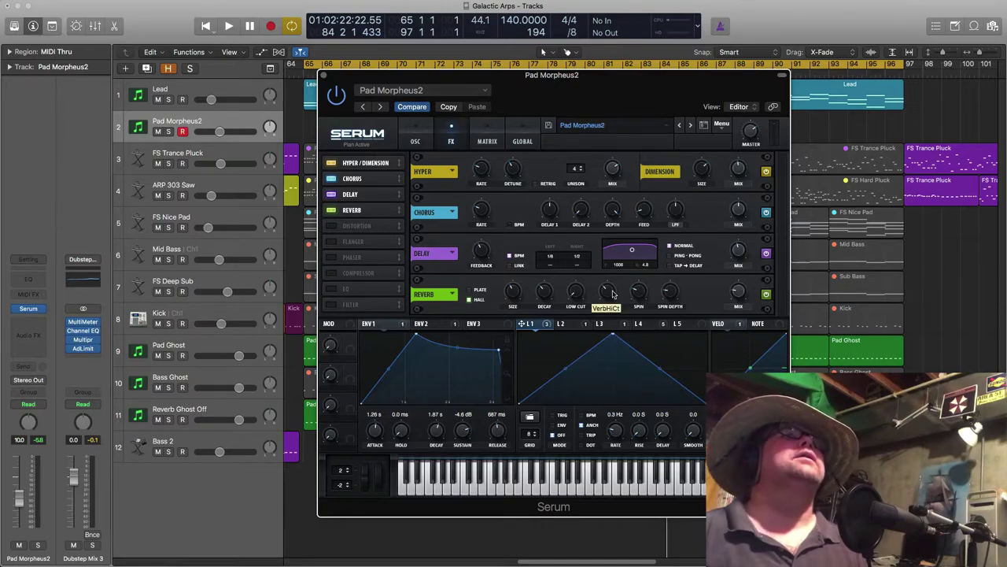
Adjust the reverb's high cut and set its type to Plate, comparing it with Hall
drag(613, 294, 616, 284)
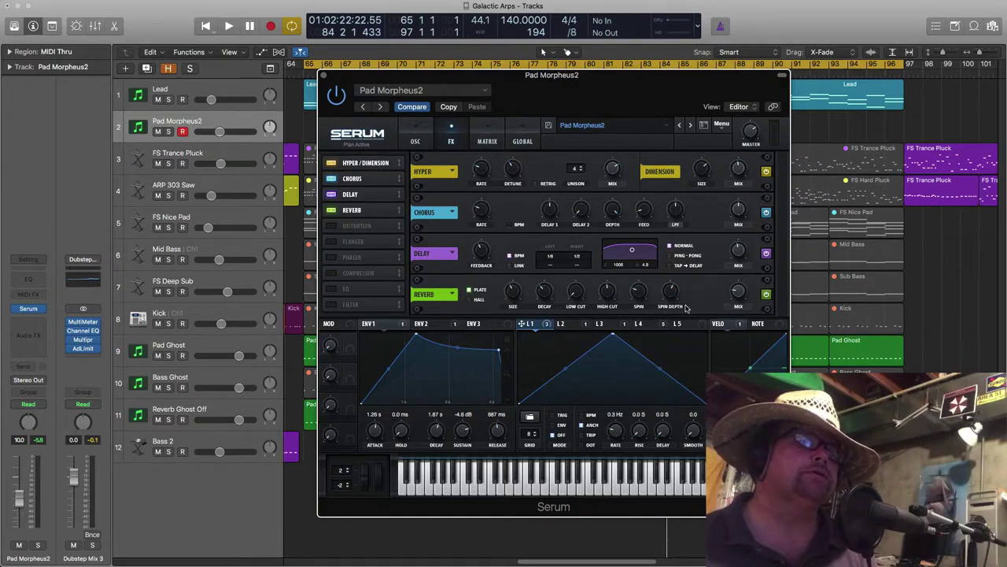
mouse_move(674, 295)
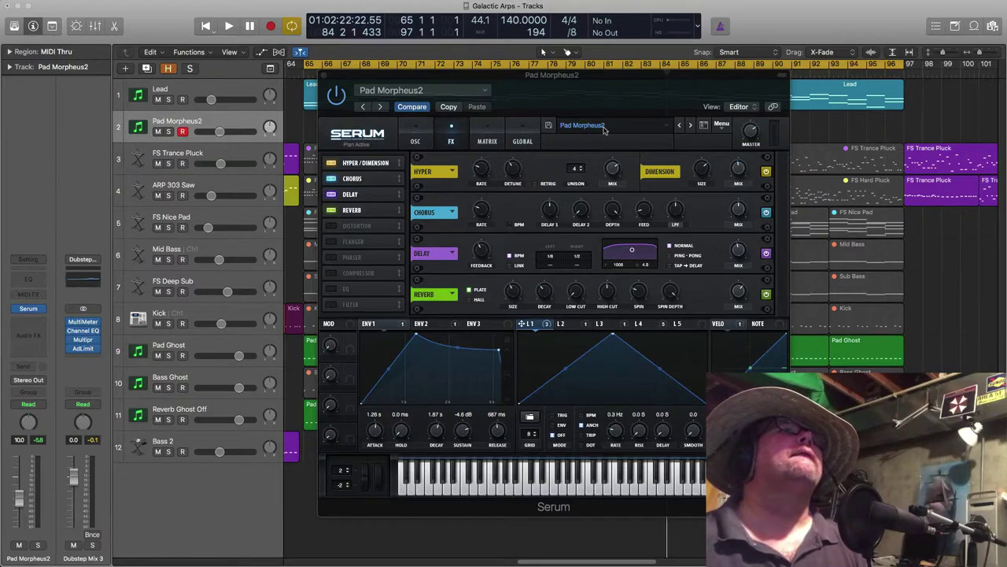
click(472, 302)
click(469, 291)
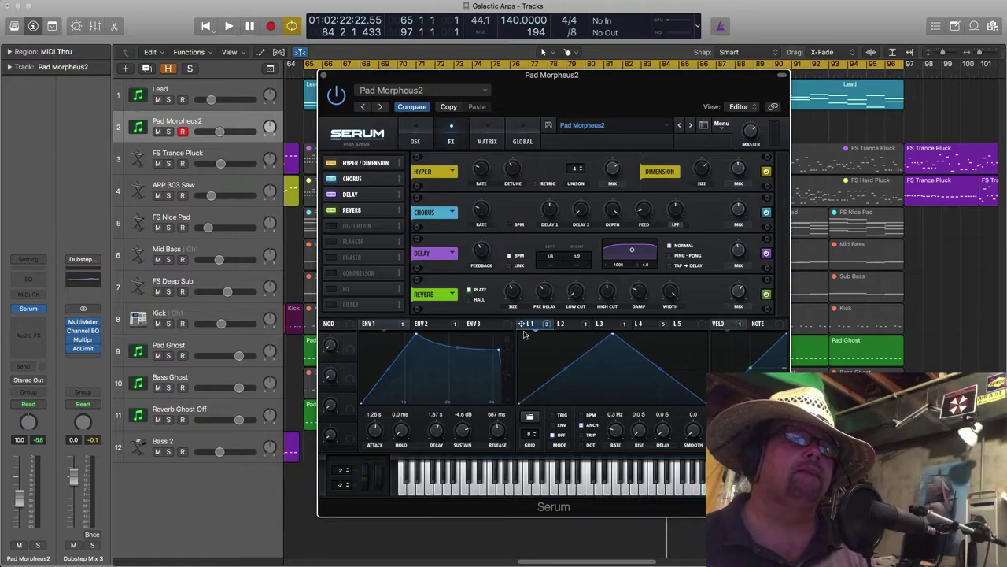
click(473, 299)
click(471, 290)
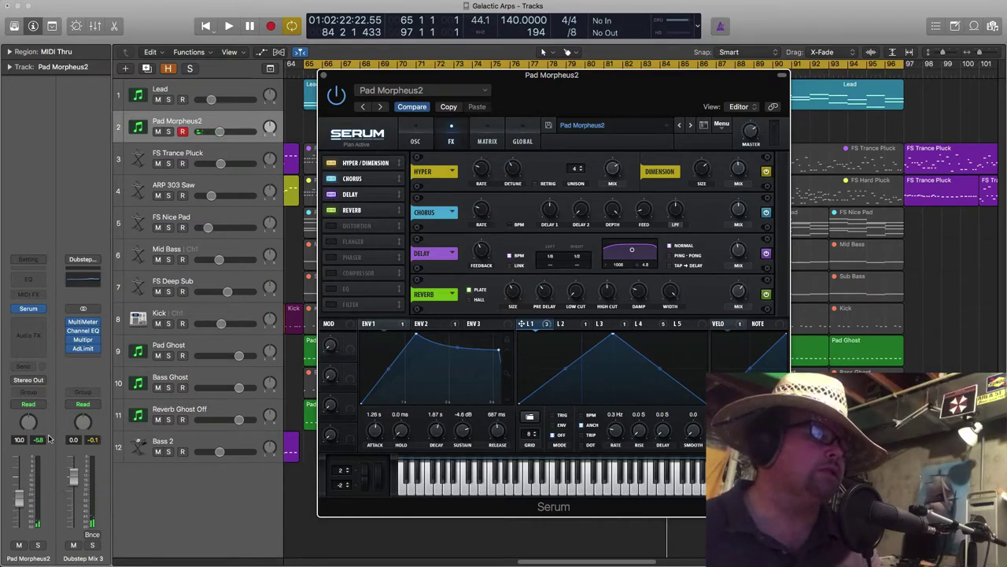
Lower the Pad Morpheus2 track's volume to -15.4 dB and return to Serum's oscillator page
drag(13, 490, 17, 526)
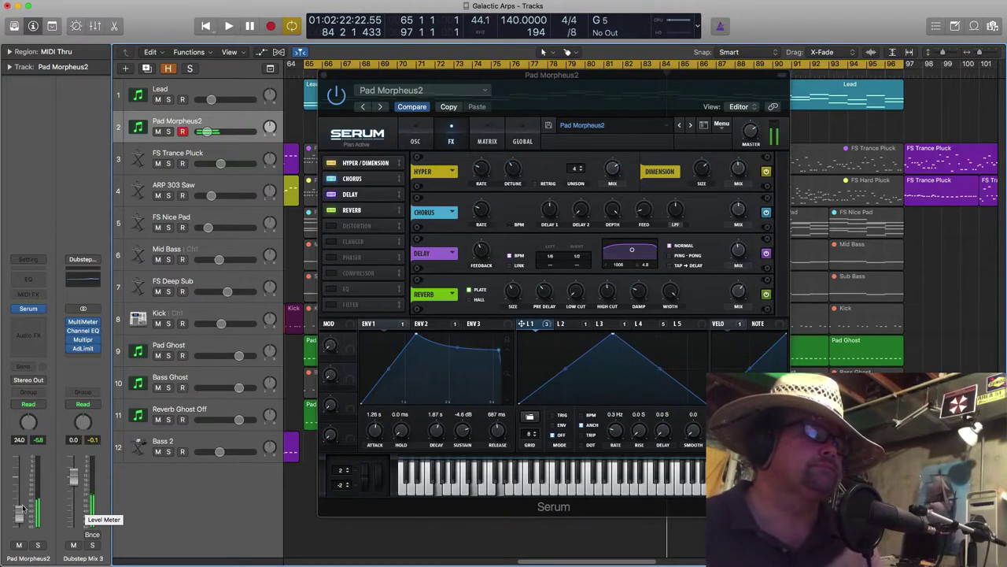
drag(18, 513, 19, 504)
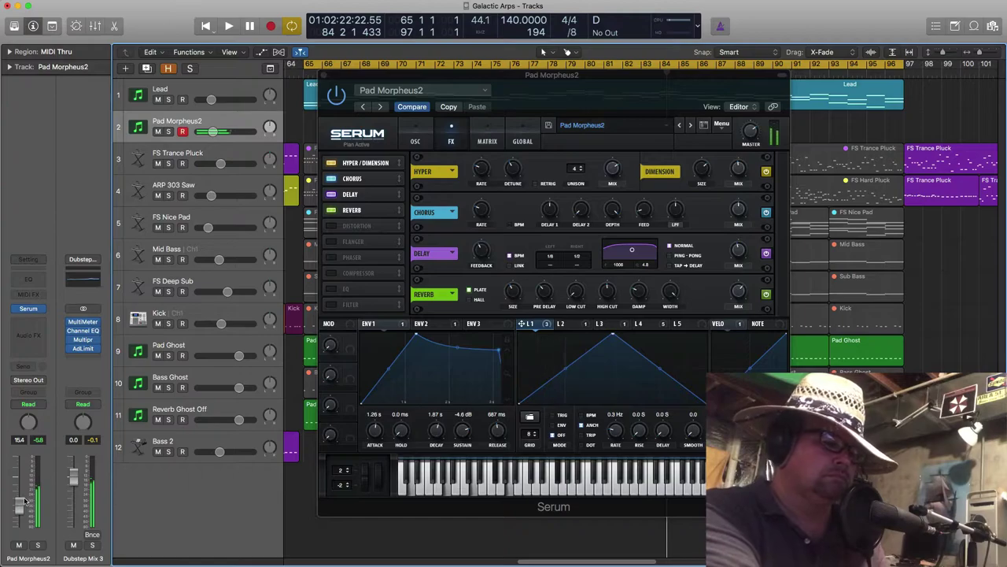
click(420, 140)
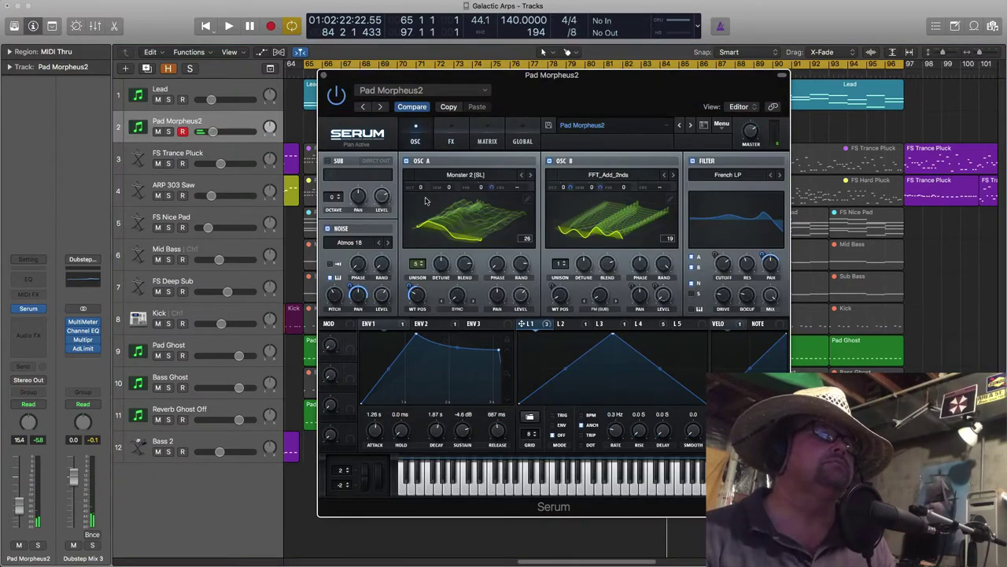
Add a send from the Pad Morpheus2 track to Bus 1, GoodConcertHall2
click(24, 367)
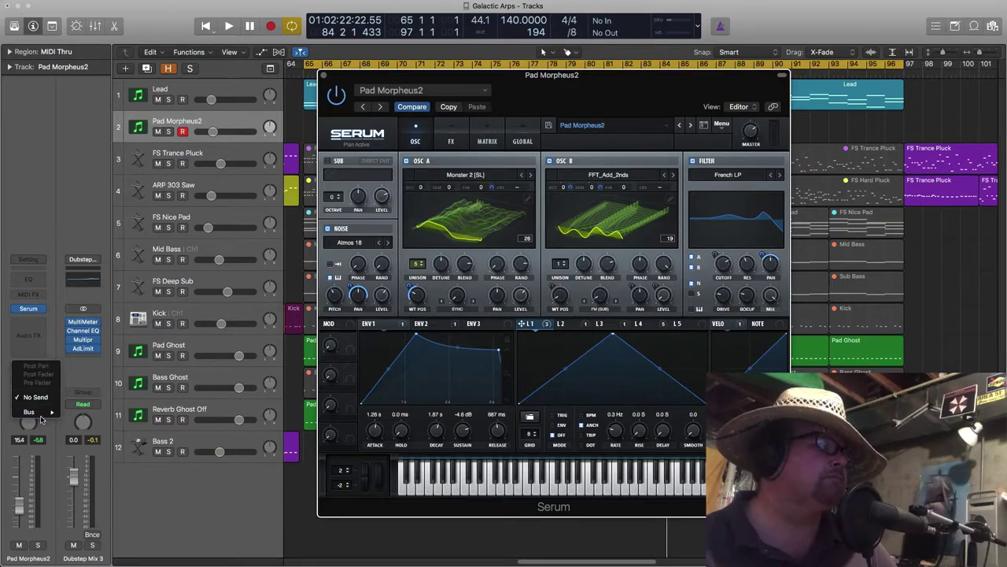
mouse_move(44, 414)
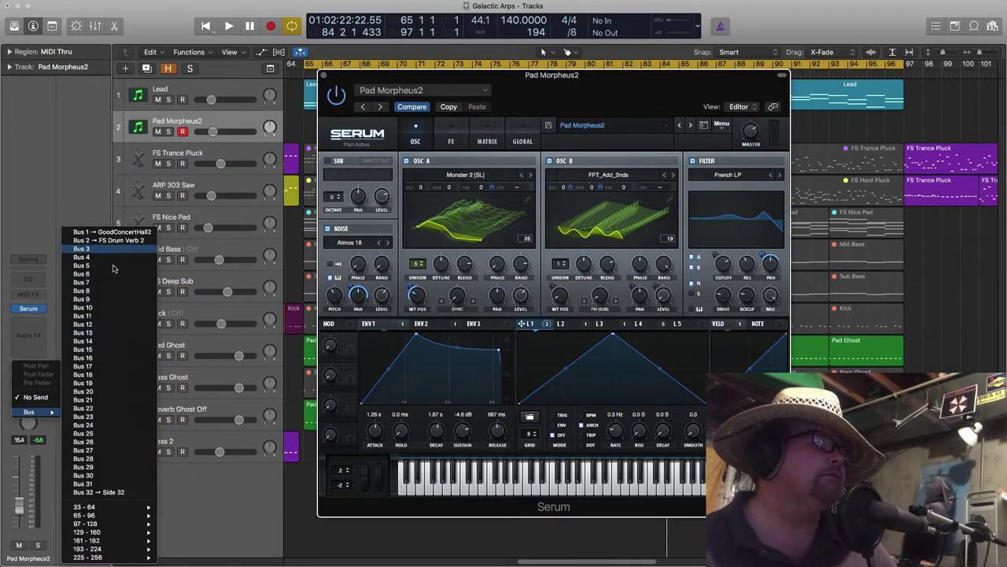
click(102, 232)
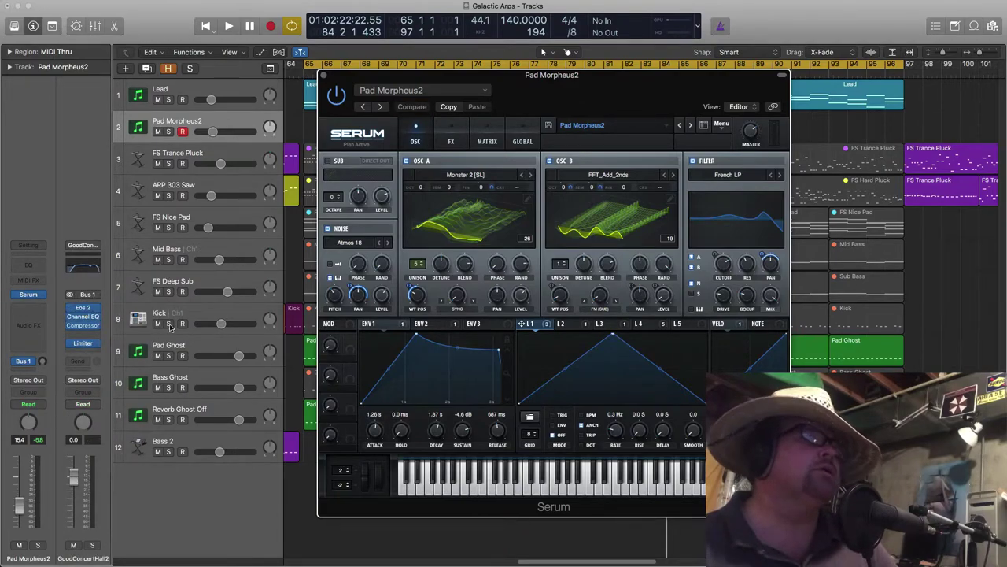
Open the Eos 2 reverb on the GoodConcertHall2 bus and move its window clear of the channel strips
click(84, 308)
drag(443, 213, 420, 200)
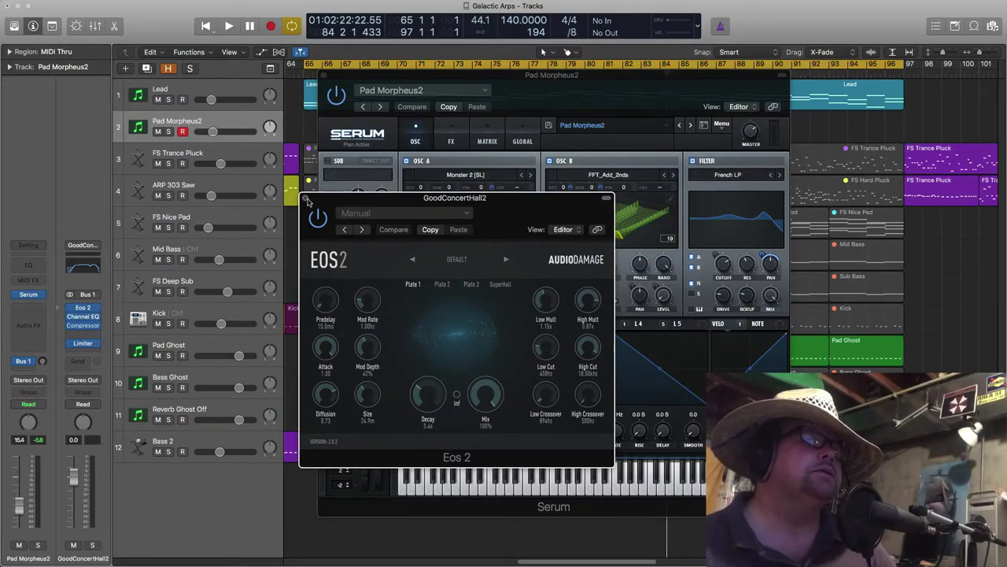
drag(307, 200, 101, 27)
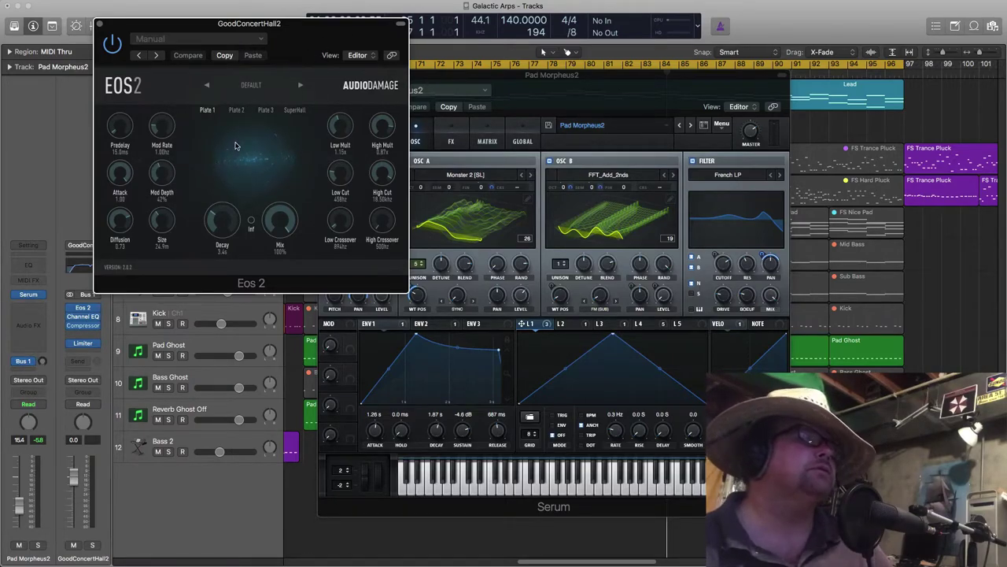
Adjust the Pad Morpheus2 track's Bus 1 send level and lower the track's volume to -22.5 dB
click(32, 362)
click(48, 391)
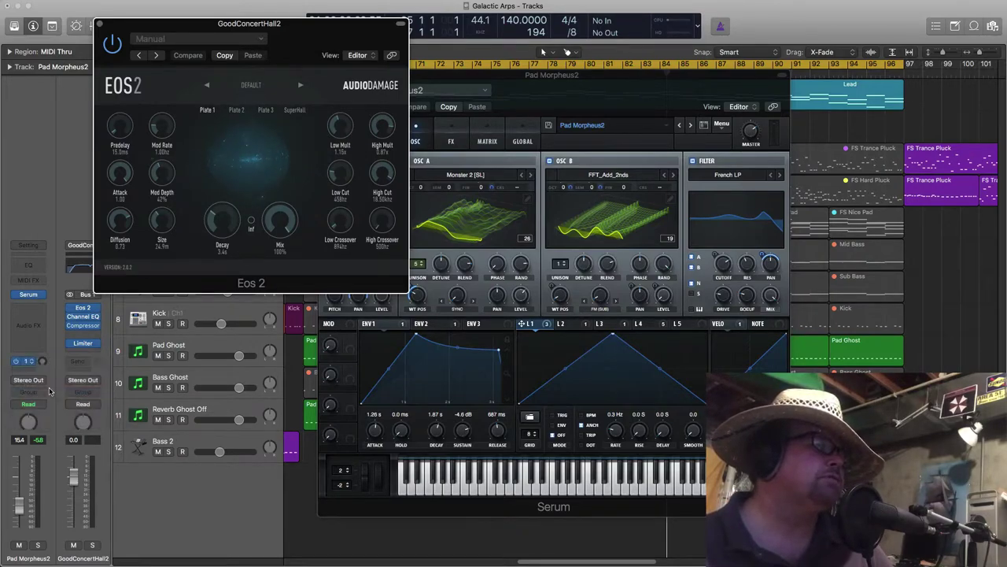
drag(15, 362, 15, 357)
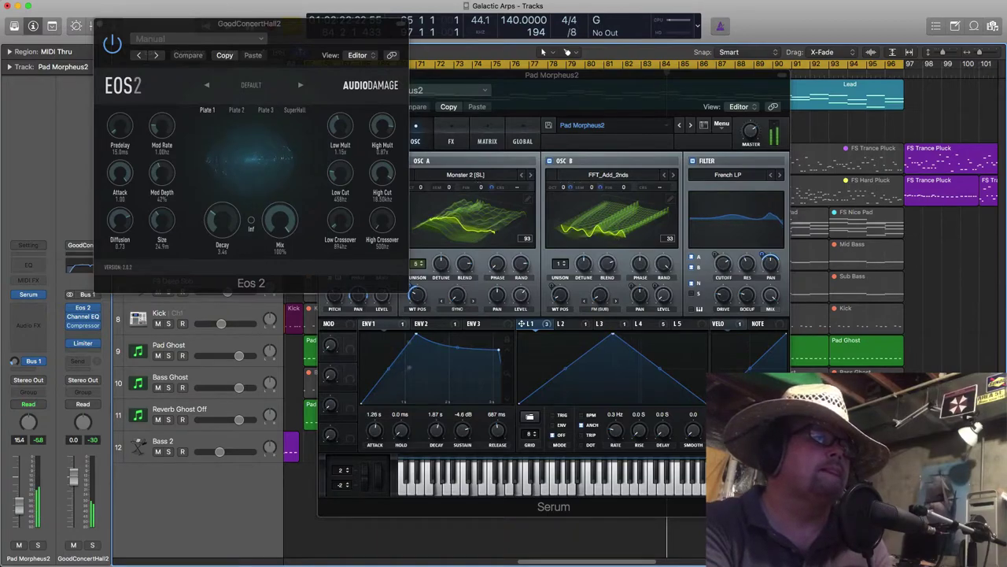
drag(28, 496, 28, 508)
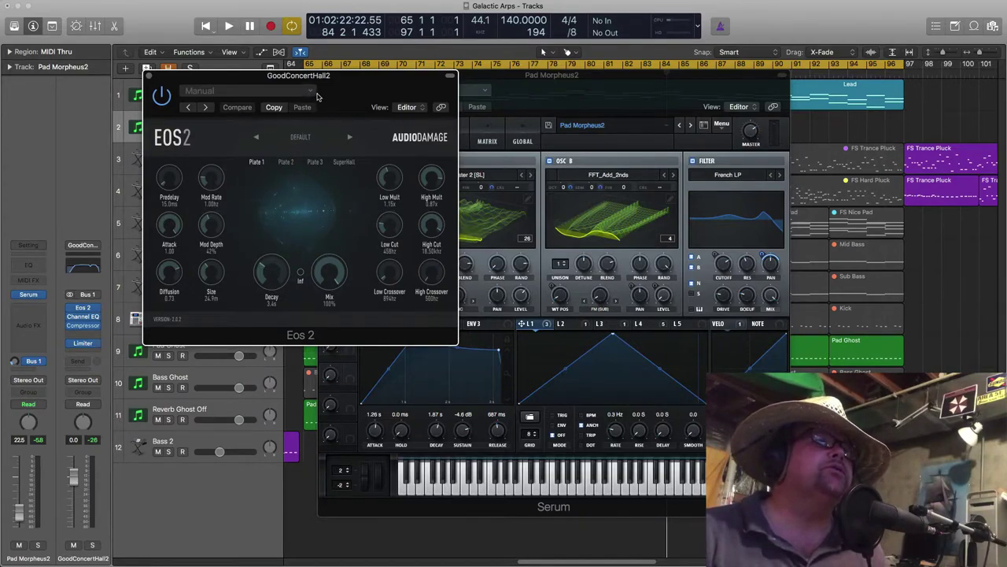
Rearrange the Eos 2 and Serum windows, moving Serum clear of Eos 2's preset and left-hand reverb settings
drag(332, 79, 361, 122)
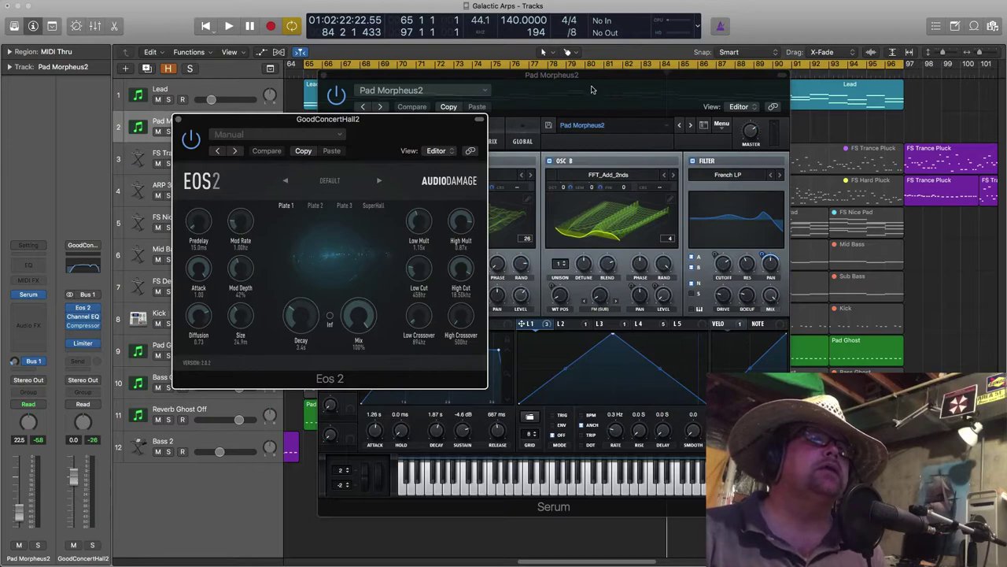
drag(575, 86, 602, 83)
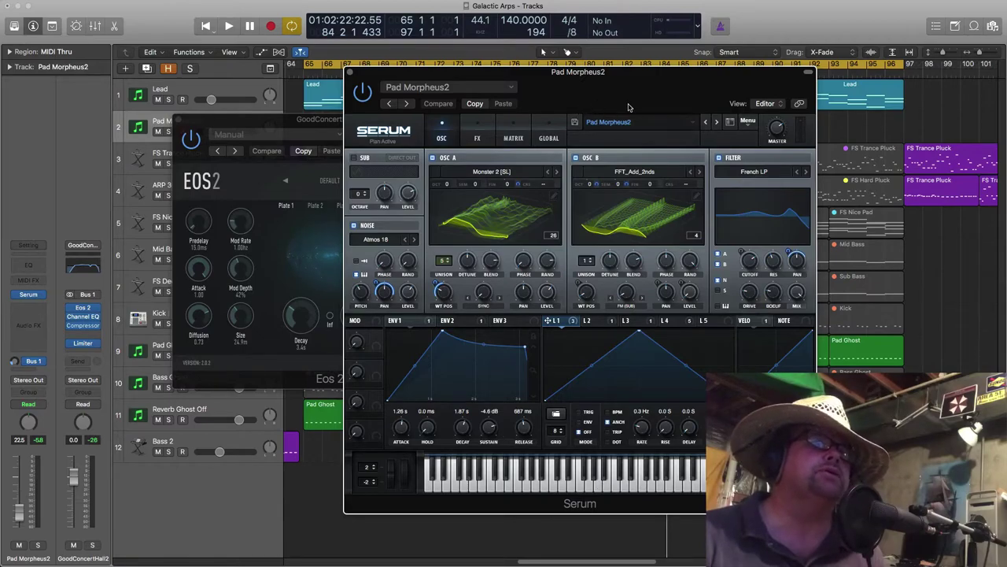
drag(612, 84, 636, 91)
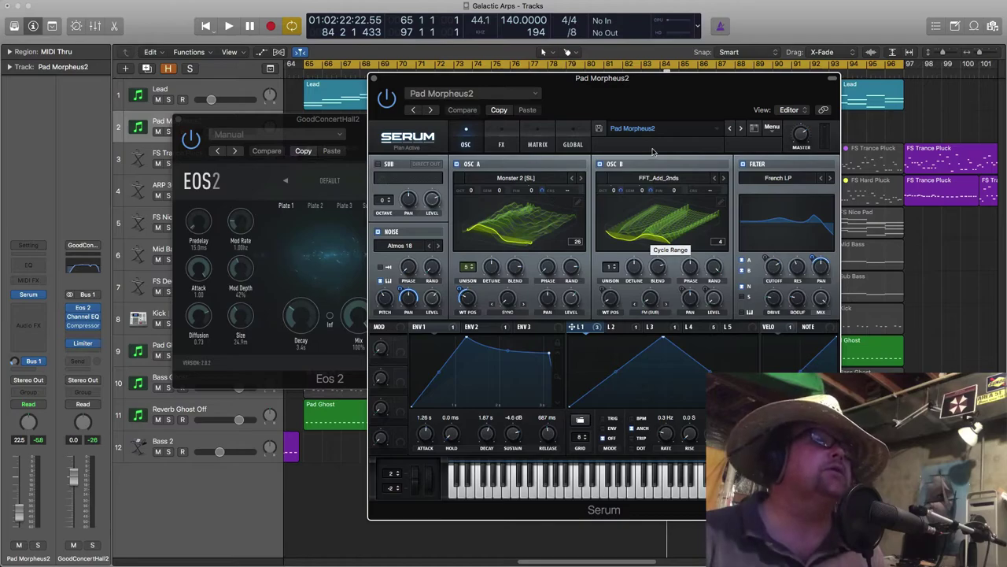
Arrange the Eos 2 and Serum windows side by side so the reverb's controls are uncovered
mouse_move(590, 76)
mouse_down()
mouse_move(582, 87)
mouse_move(548, 80)
mouse_move(578, 76)
mouse_up()
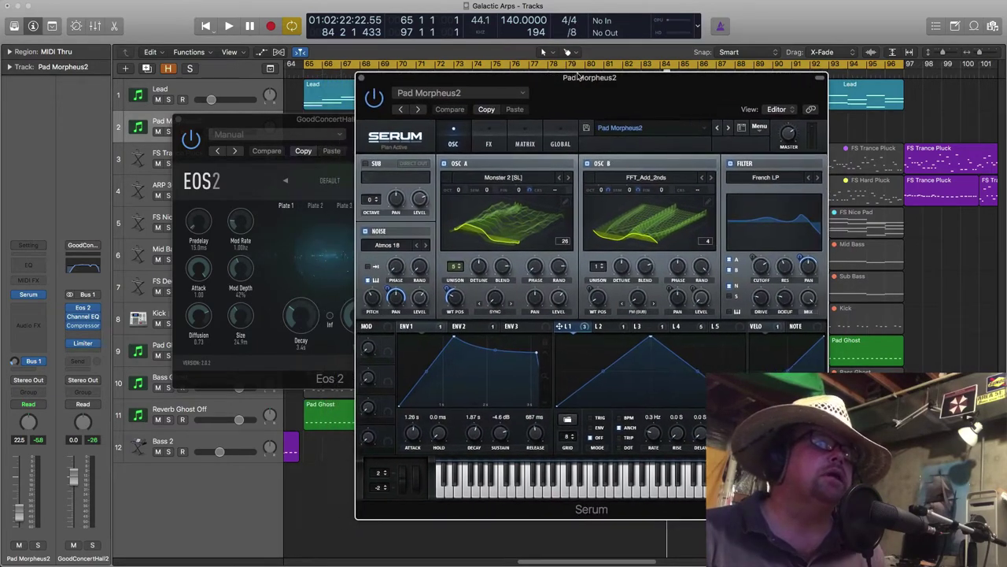
drag(456, 72, 481, 72)
drag(276, 122, 219, 85)
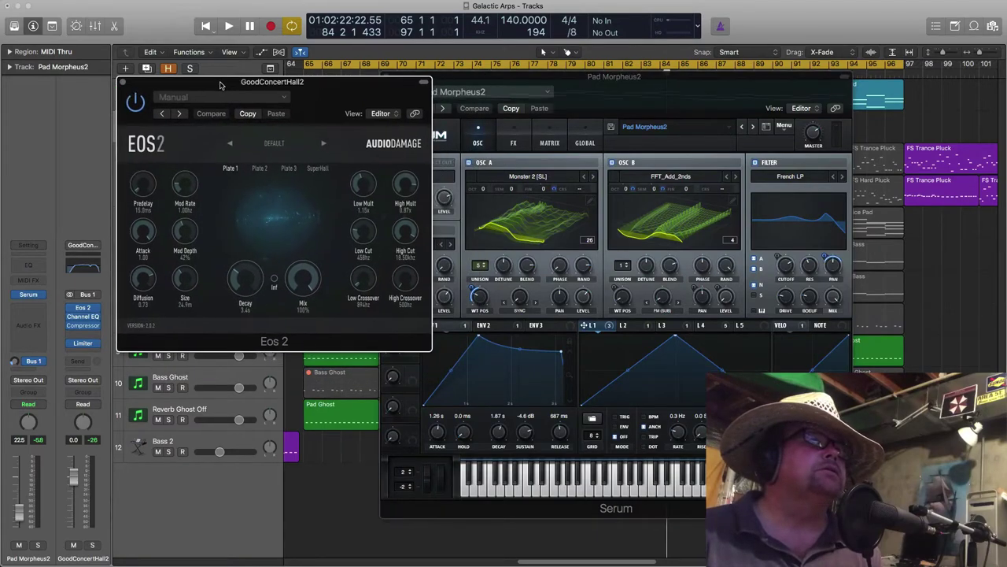
drag(590, 80, 571, 62)
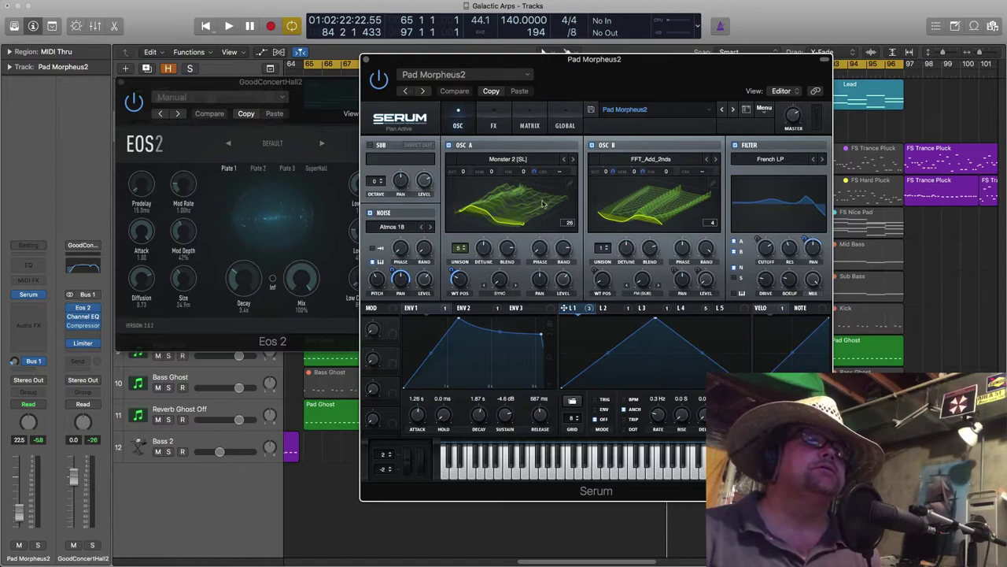
drag(252, 82, 198, 57)
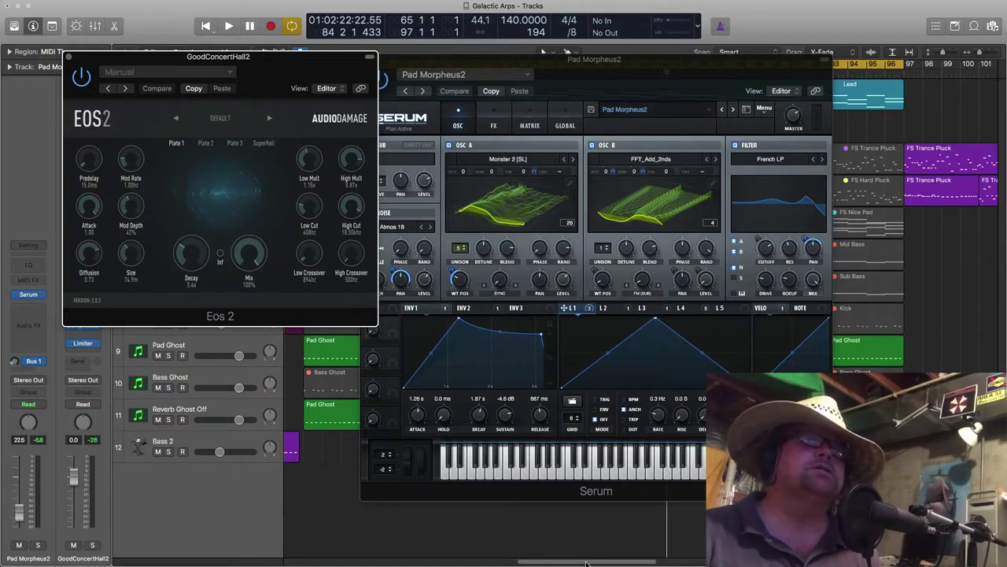
mouse_move(525, 61)
mouse_down()
mouse_move(572, 65)
mouse_move(531, 65)
mouse_up()
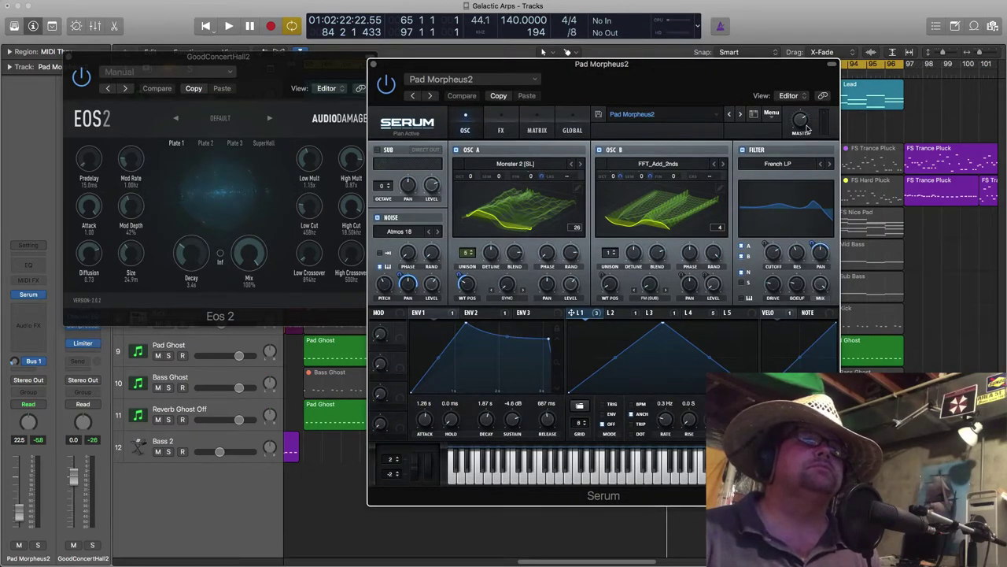
Check Serum's global oscillator and preference settings, and return to the oscillator view
click(572, 129)
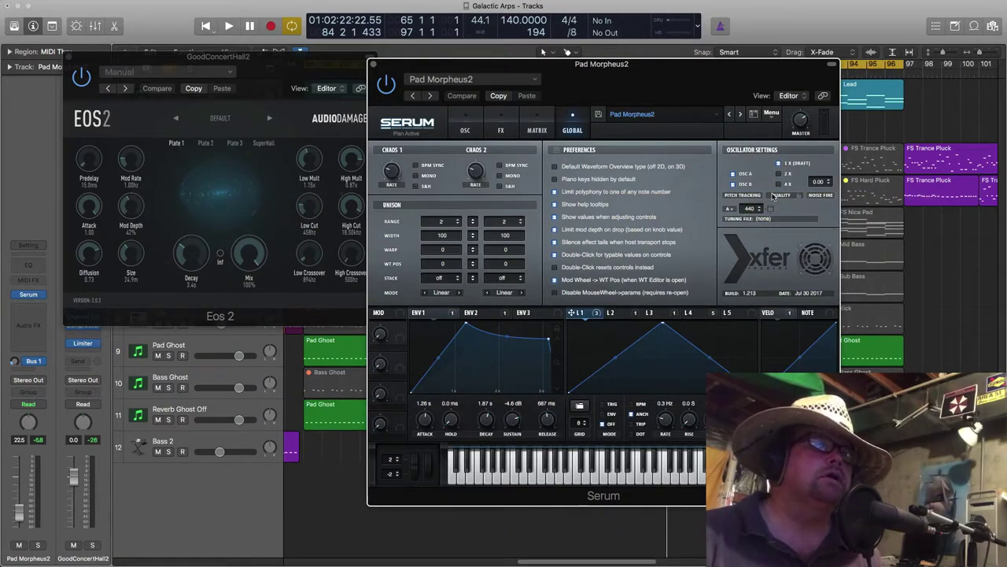
click(472, 130)
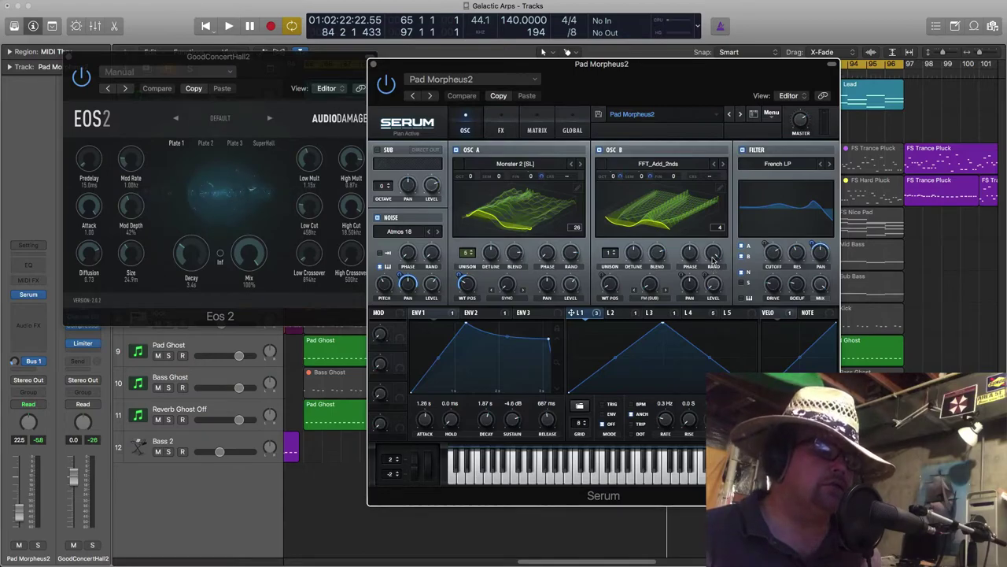
mouse_move(713, 260)
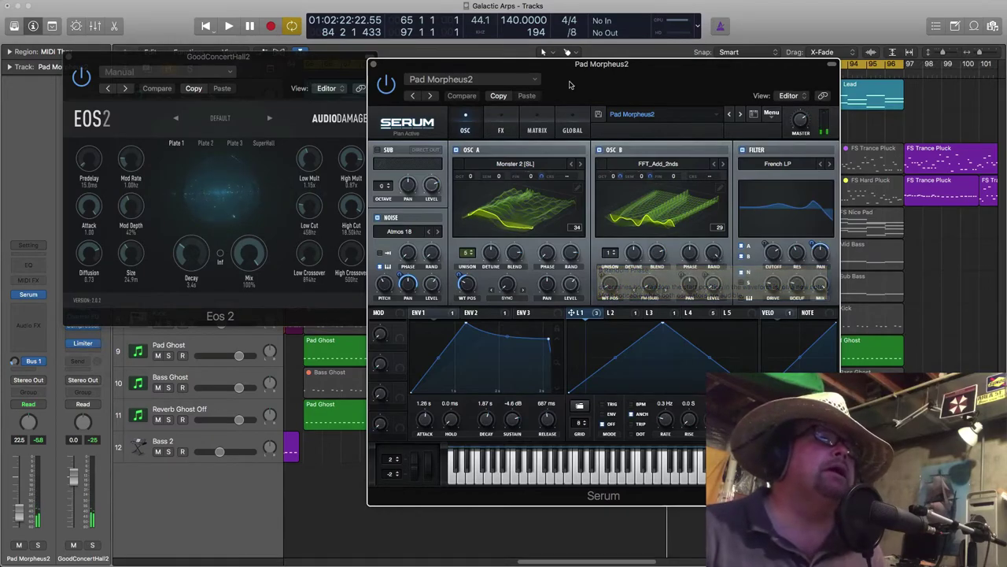
Lower the noise oscillator's level in the Pad Morpheus2 patch
drag(572, 64, 495, 67)
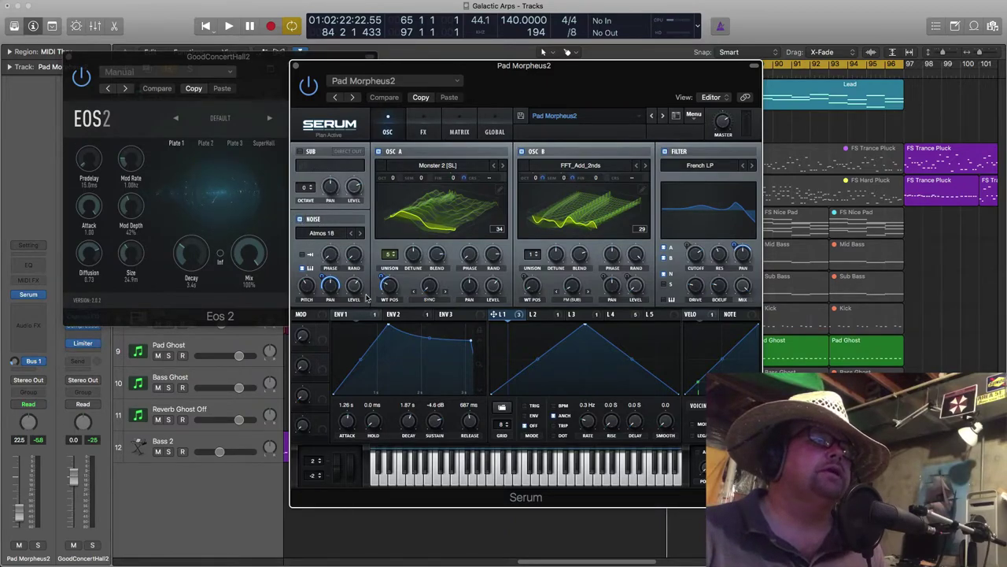
drag(355, 291, 358, 328)
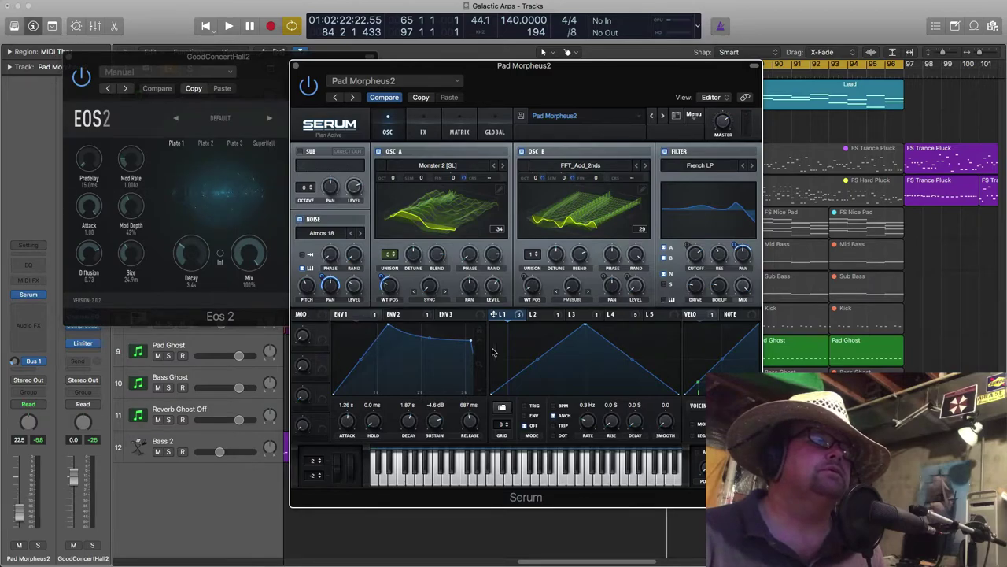
mouse_move(642, 297)
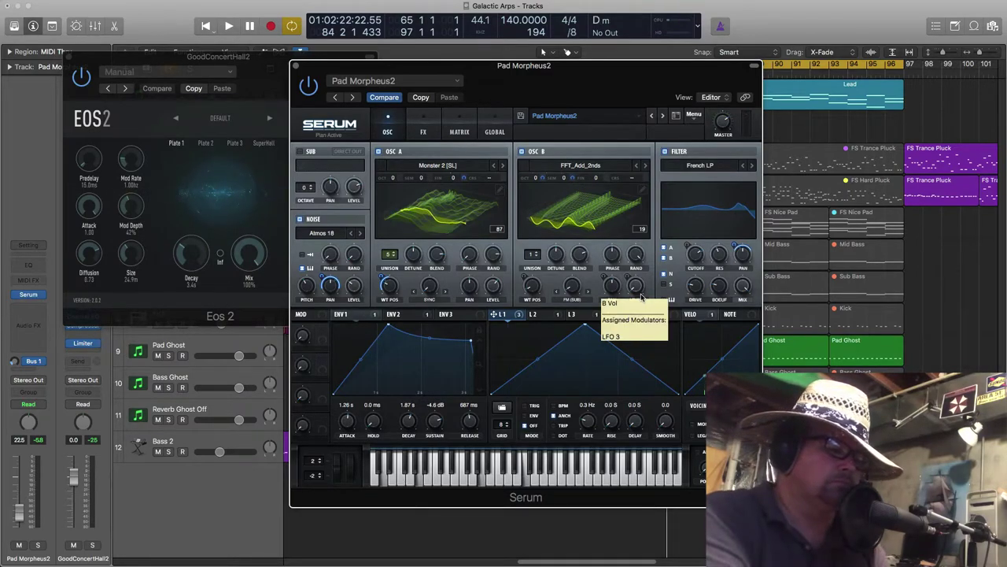
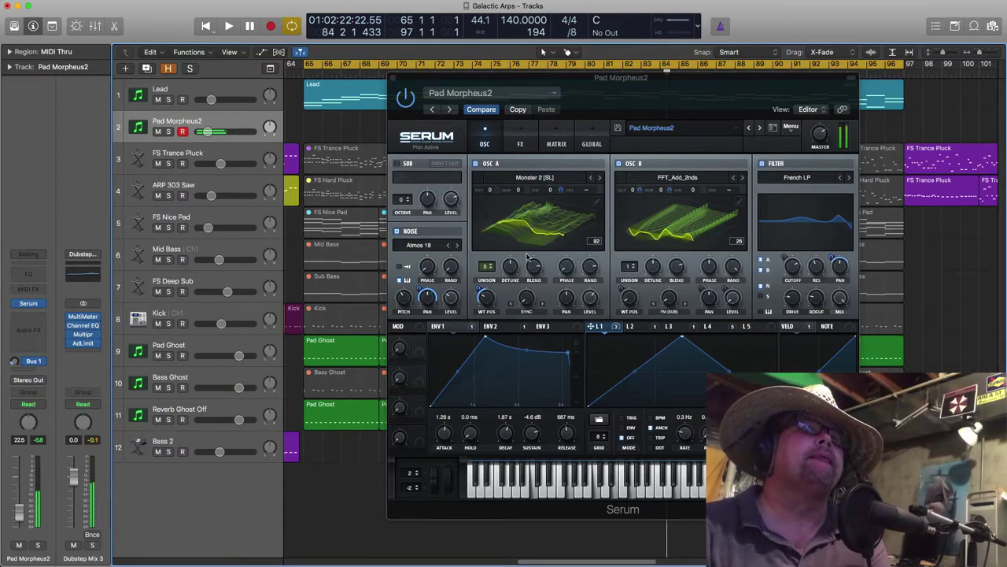
click(454, 300)
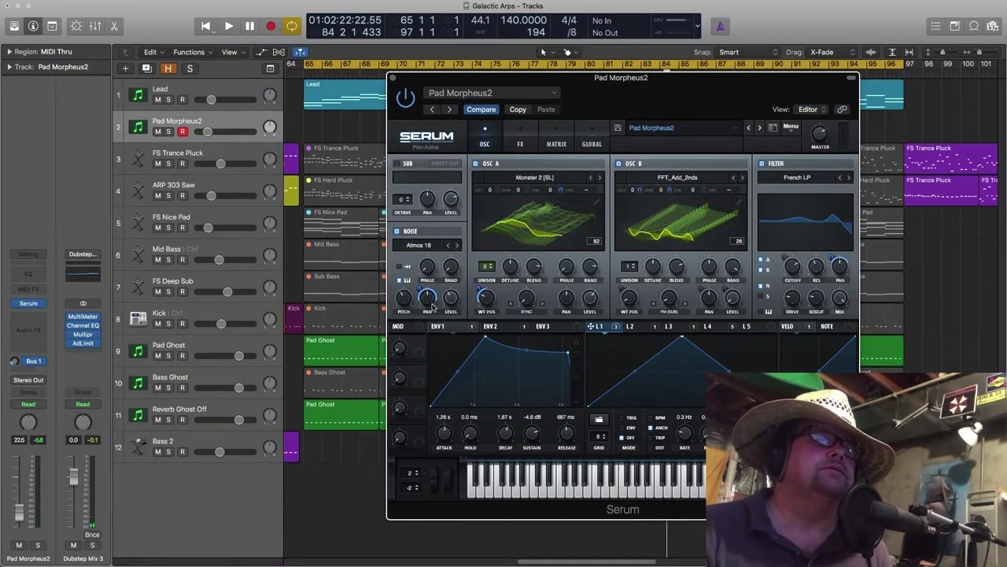
Lower the French LP filter's resonance to about 4% and its cutoff to about 497 Hz
drag(629, 79, 435, 76)
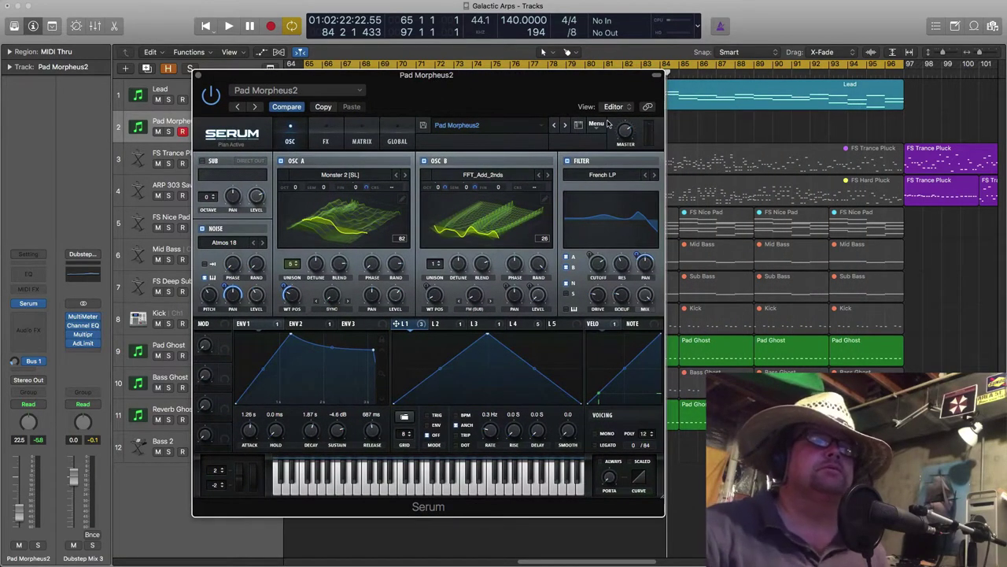
mouse_move(621, 267)
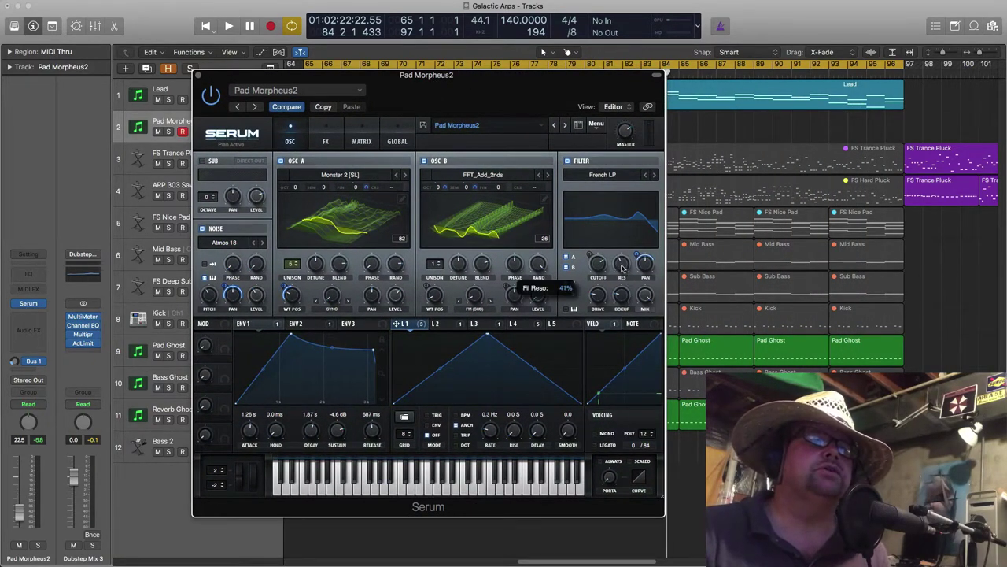
drag(623, 286, 620, 315)
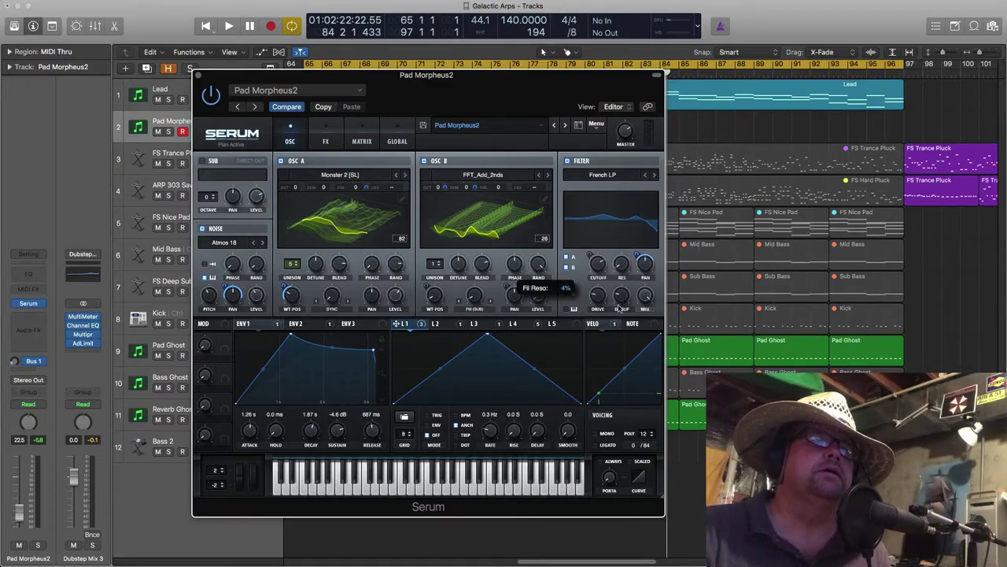
drag(599, 269, 596, 285)
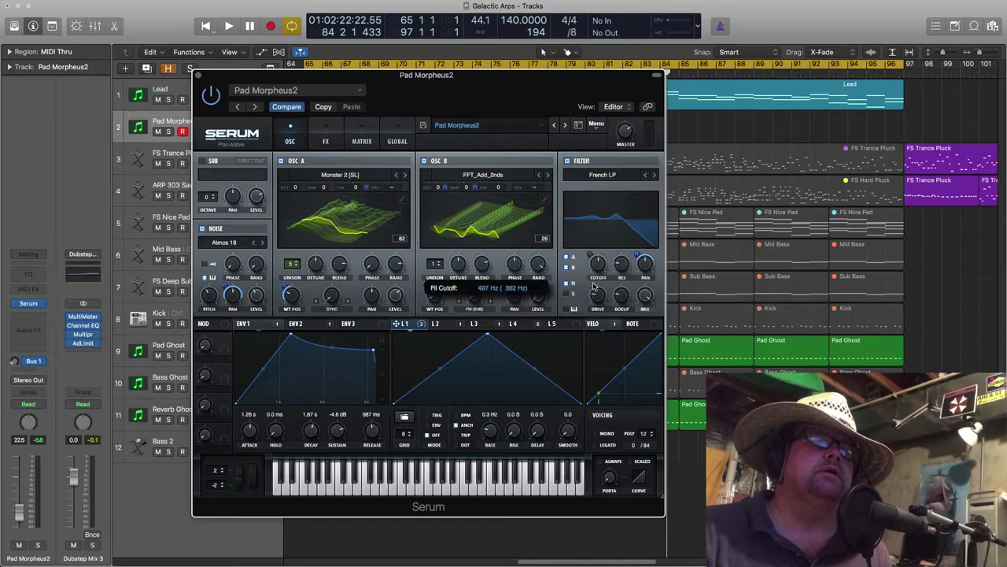
mouse_move(624, 299)
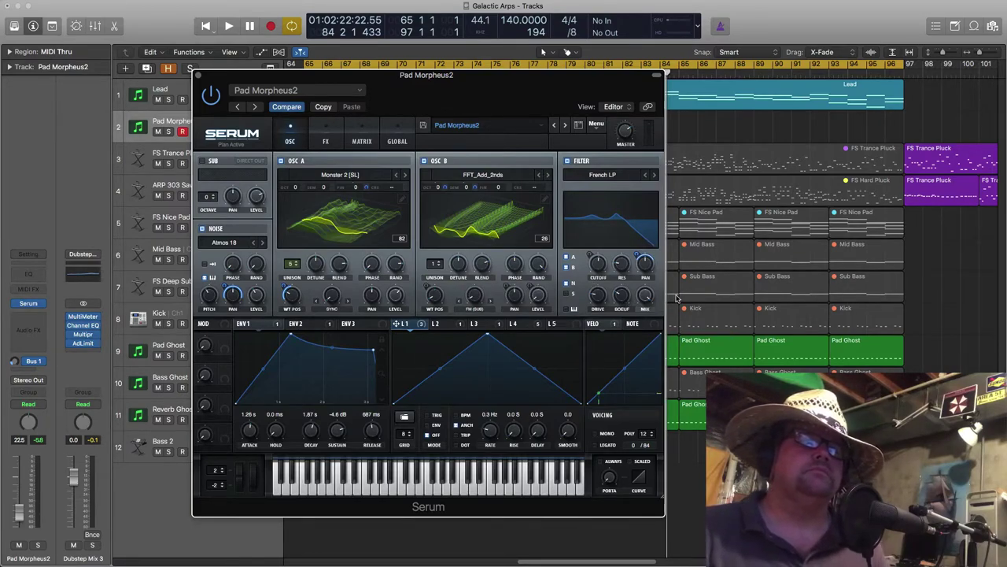
Raise the wavetable positions of oscillator B and oscillator A
drag(367, 74, 432, 72)
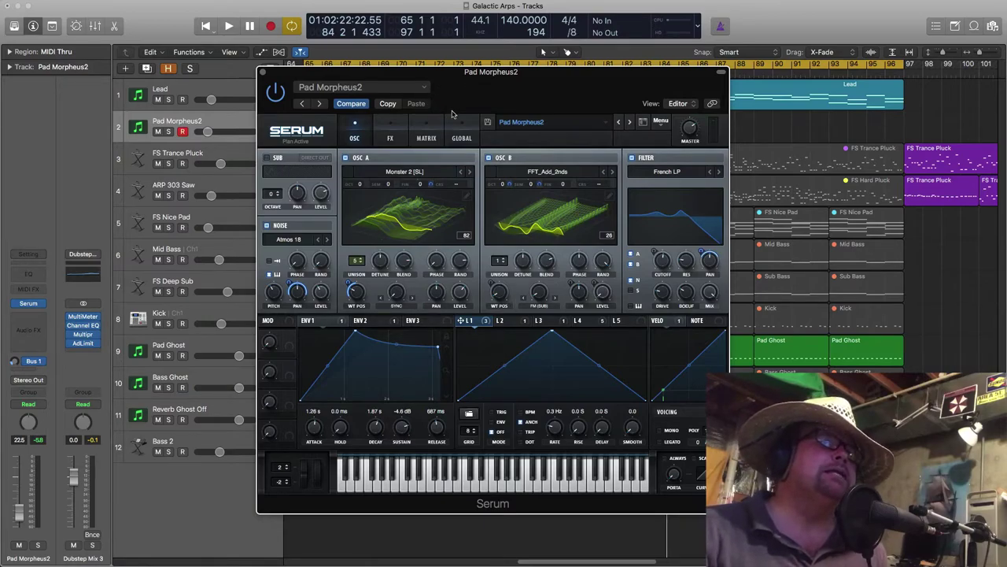
drag(494, 295, 510, 268)
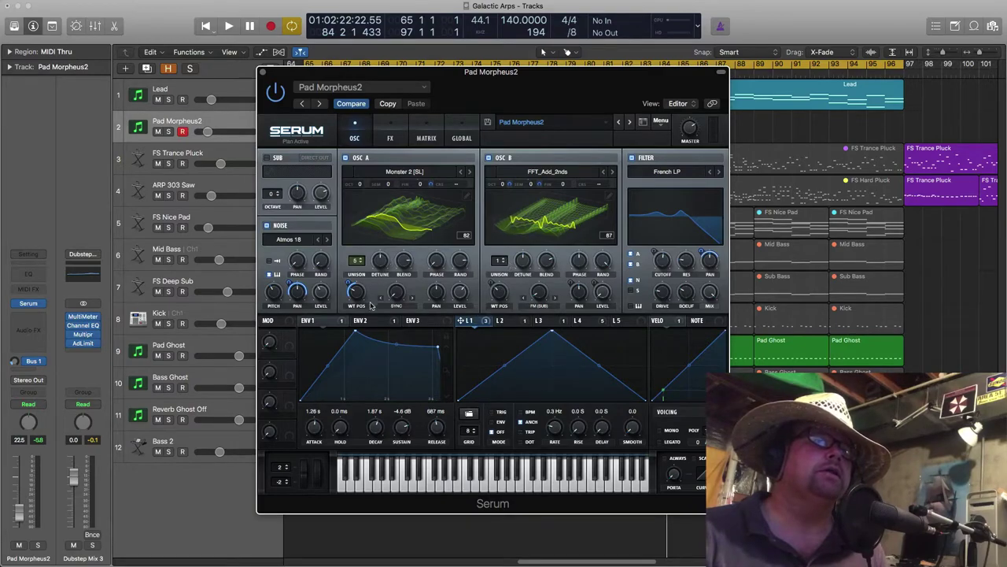
drag(358, 295, 365, 269)
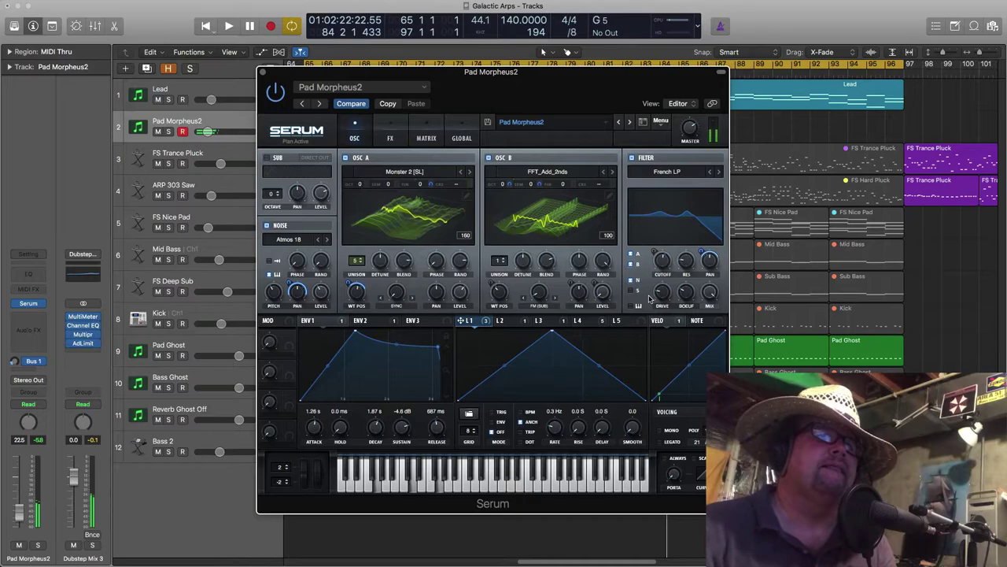
Fine-tune the noise level and the filter cutoff while the pad plays
mouse_move(319, 295)
mouse_down()
mouse_move(324, 278)
mouse_move(322, 297)
mouse_up()
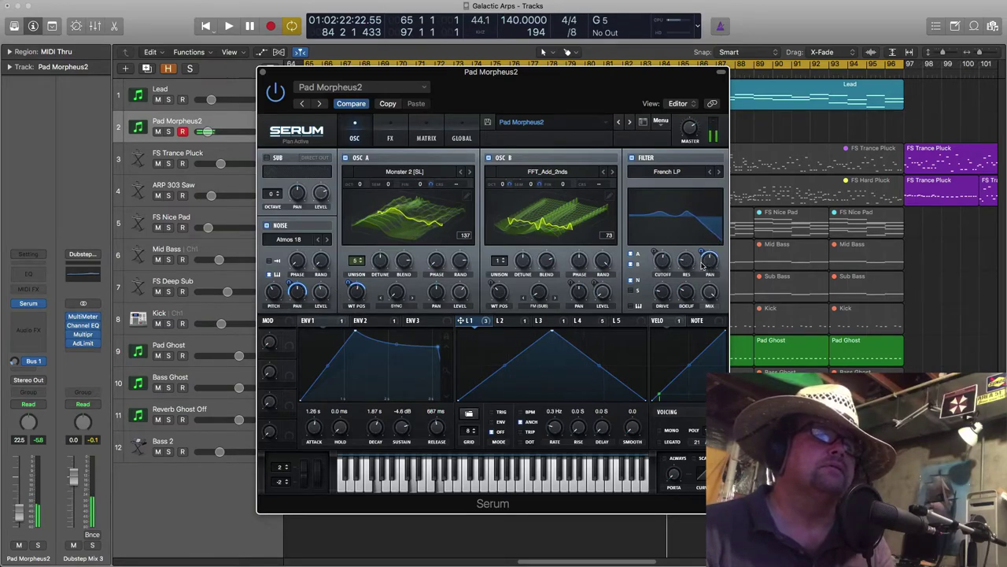
mouse_move(663, 262)
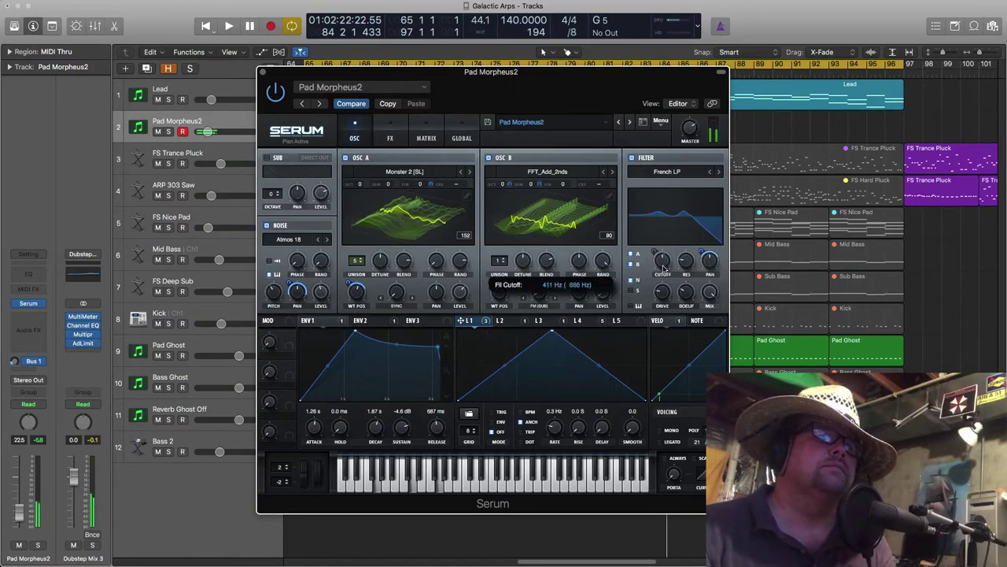
mouse_move(671, 249)
mouse_down()
mouse_move(669, 236)
mouse_move(661, 266)
mouse_move(666, 239)
mouse_move(665, 256)
mouse_up()
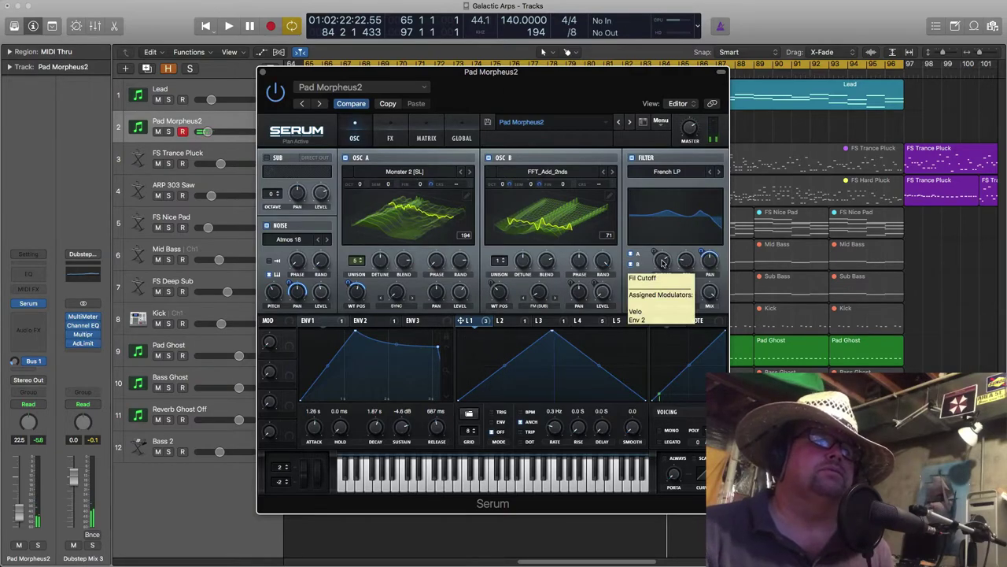
Assign LFO 1 as a modulation source for the filter cutoff
right_click(664, 259)
mouse_move(701, 328)
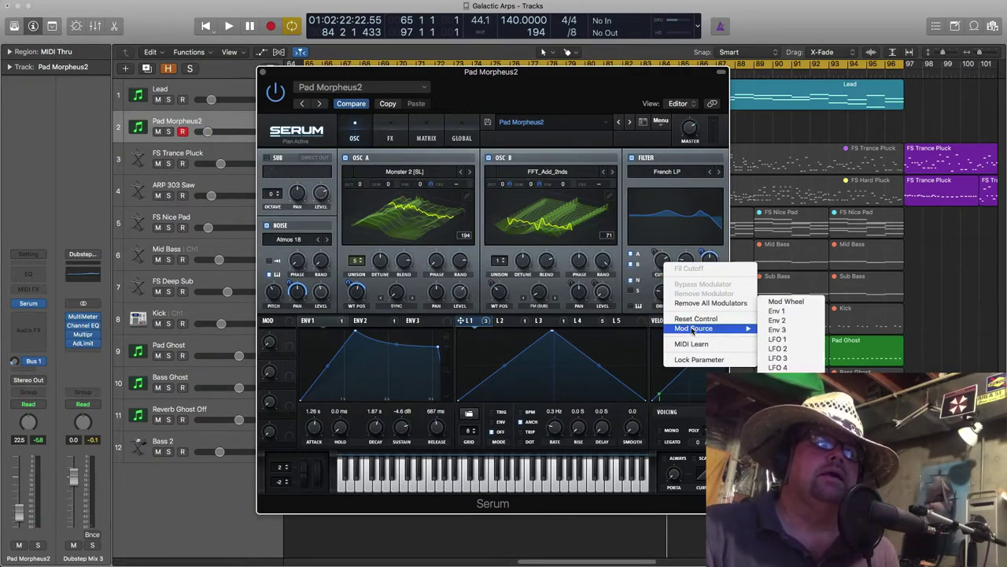
click(785, 339)
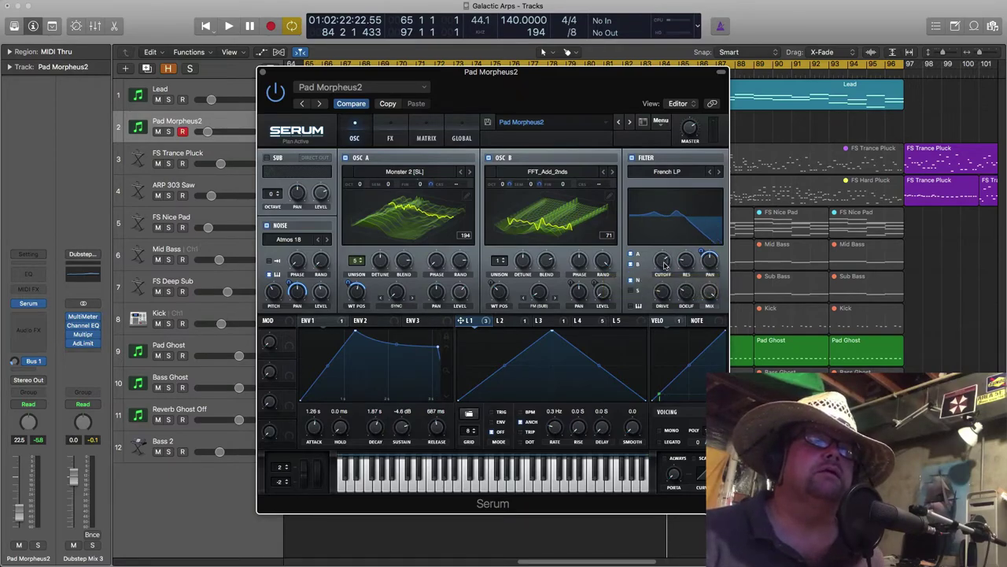
drag(463, 323, 654, 280)
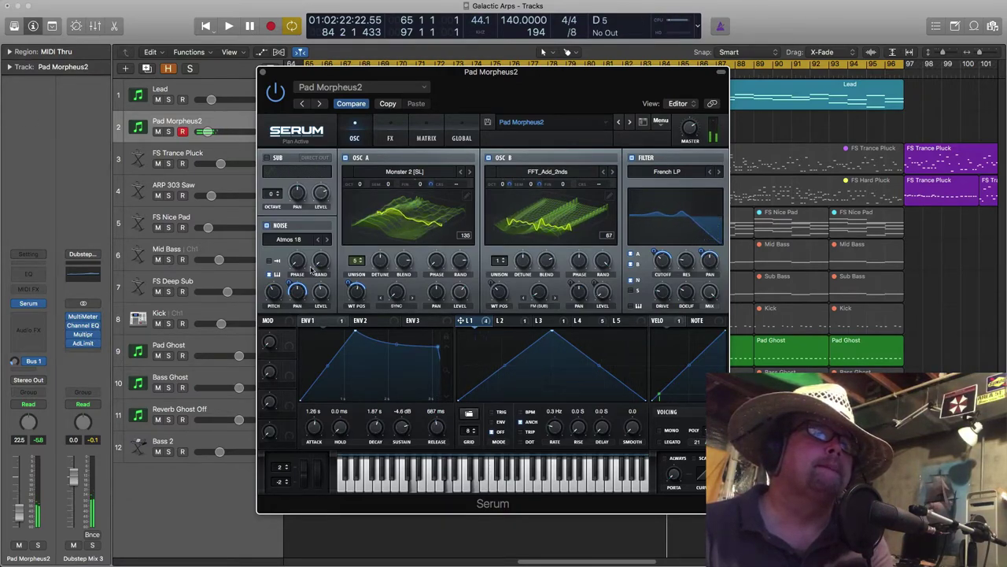
Assign LFO 1 to modulate oscillator B's wavetable position
mouse_move(501, 295)
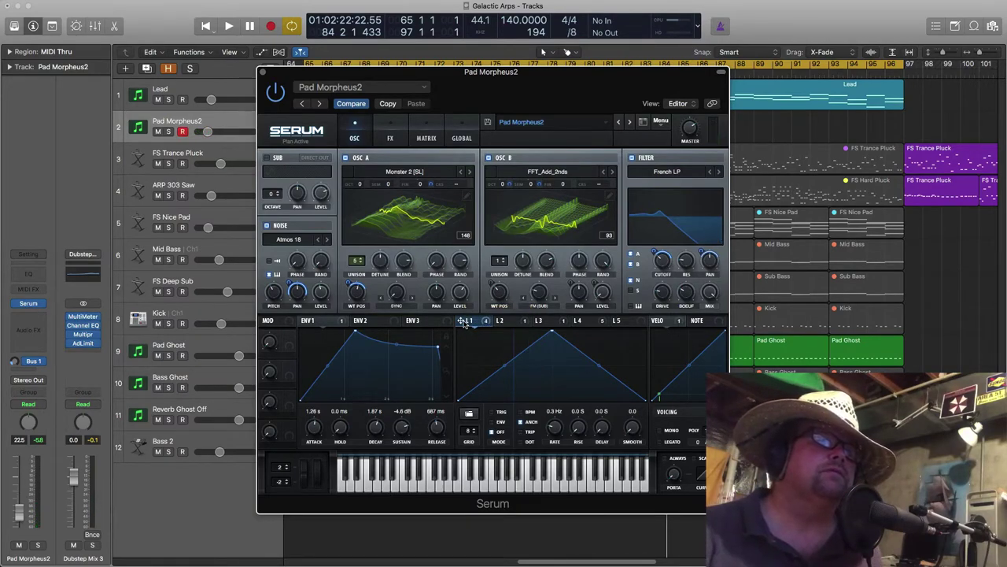
drag(486, 318, 519, 300)
double_click(500, 297)
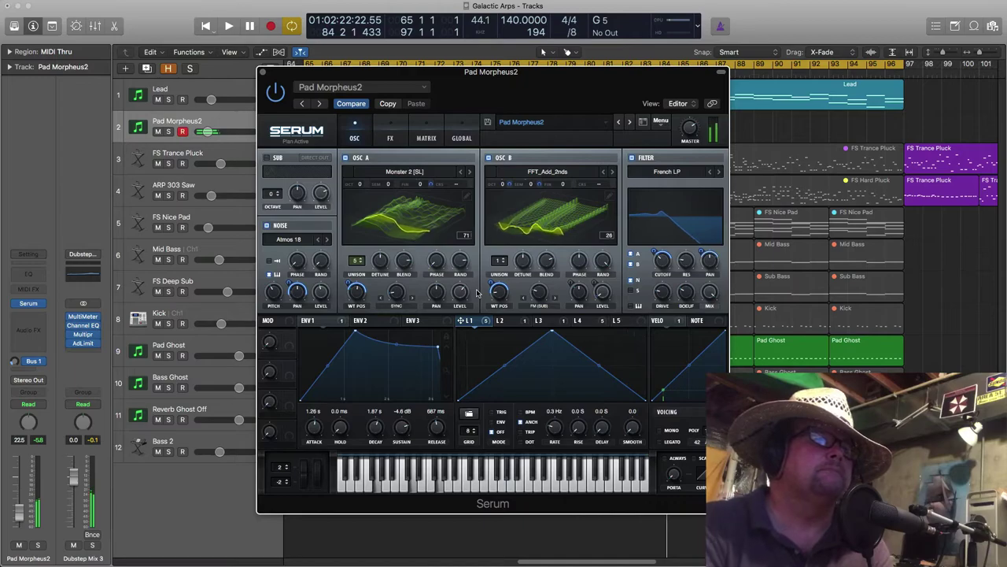
Set the noise oscillator's level to about 34% and readjust its pitch
mouse_move(321, 311)
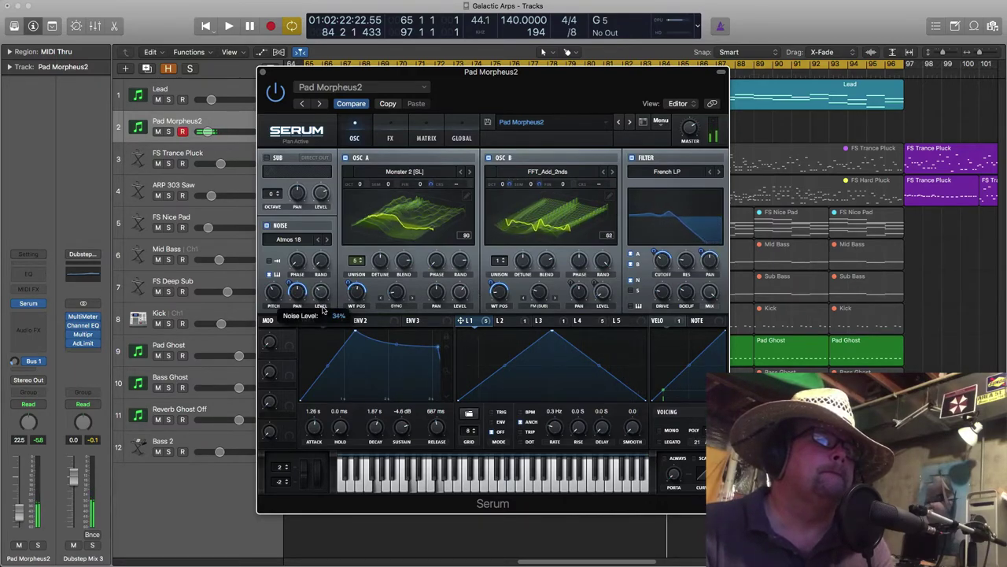
mouse_move(276, 292)
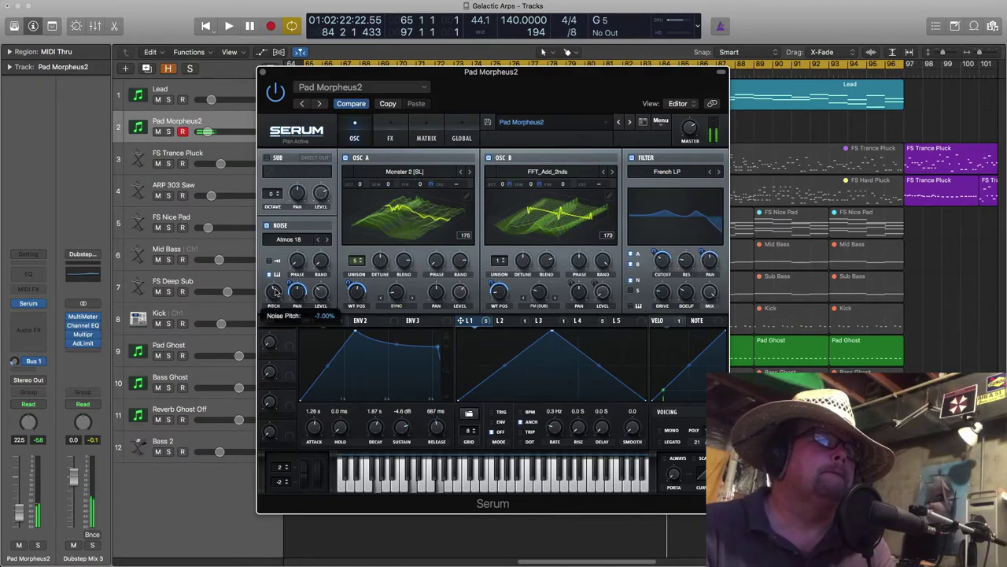
drag(281, 267, 275, 292)
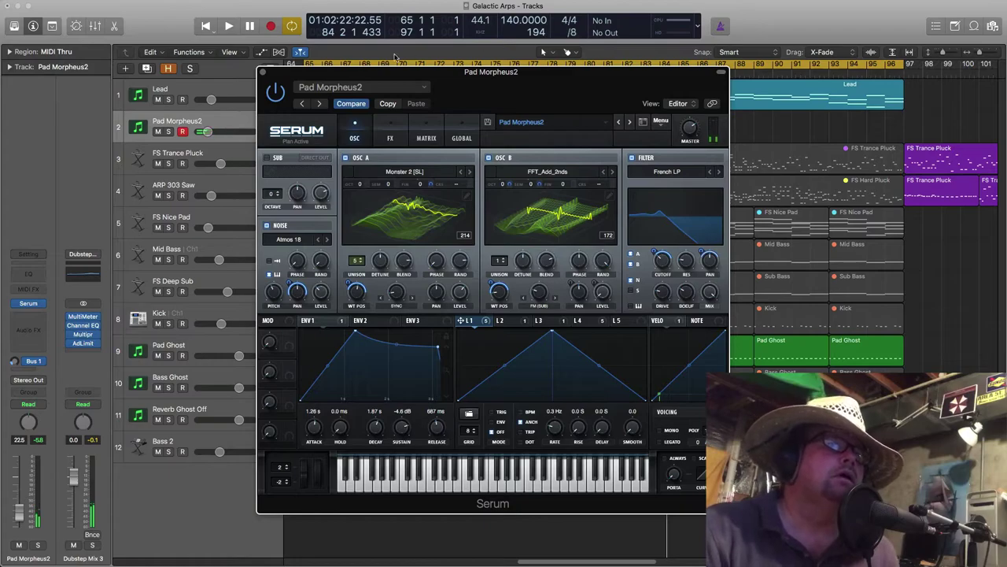
Change oscillator B's wavetable to the digital FFT_Add_4ths
click(564, 172)
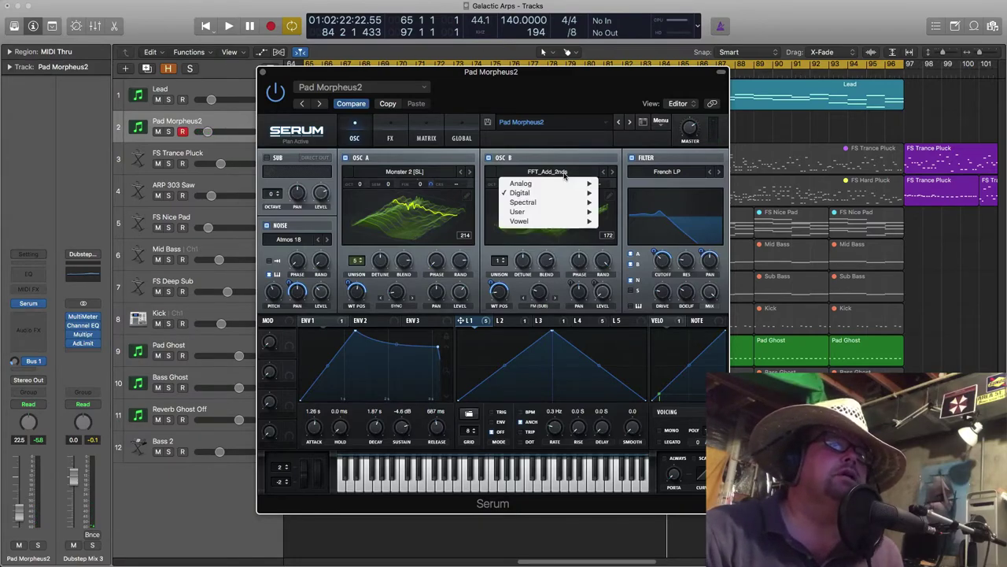
mouse_move(563, 193)
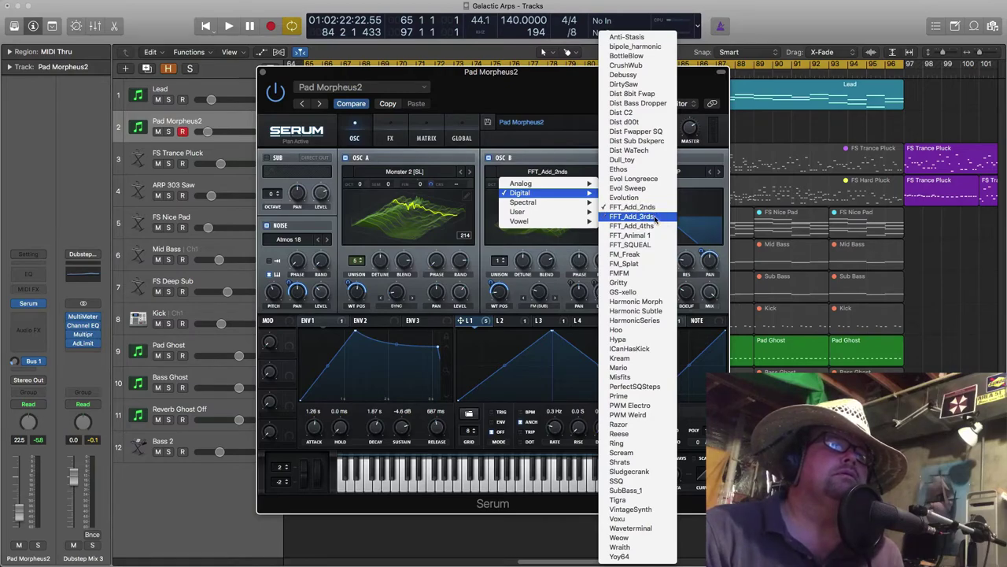
click(654, 218)
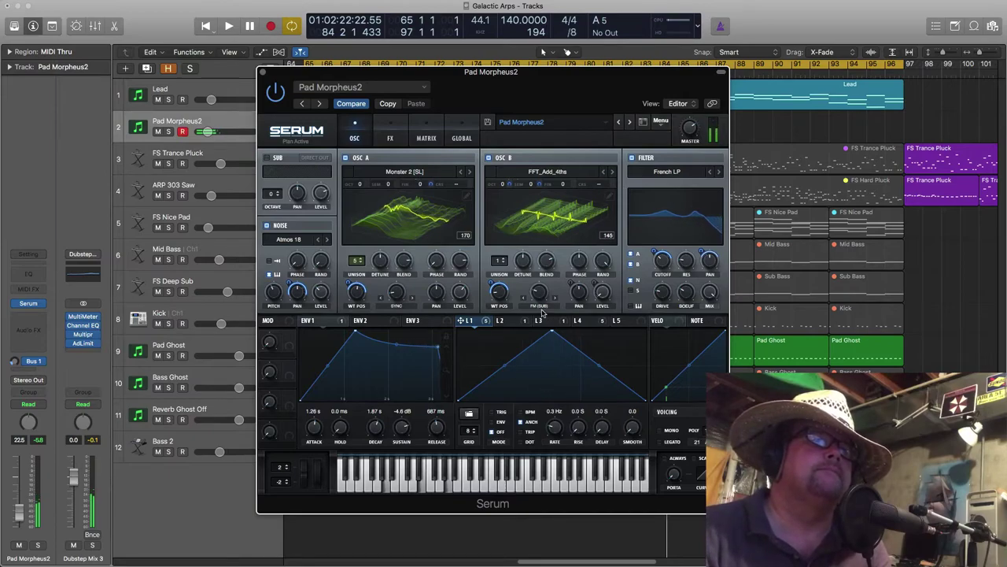
Set oscillator B's unison to 6 voices and fine-tune its wavetable position and unison blend by ear
mouse_move(500, 295)
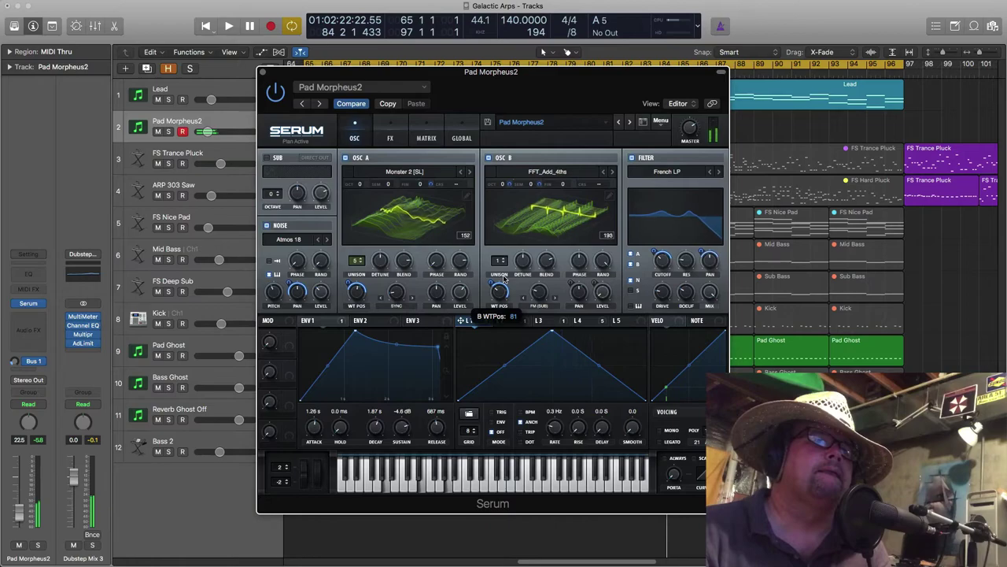
mouse_move(601, 291)
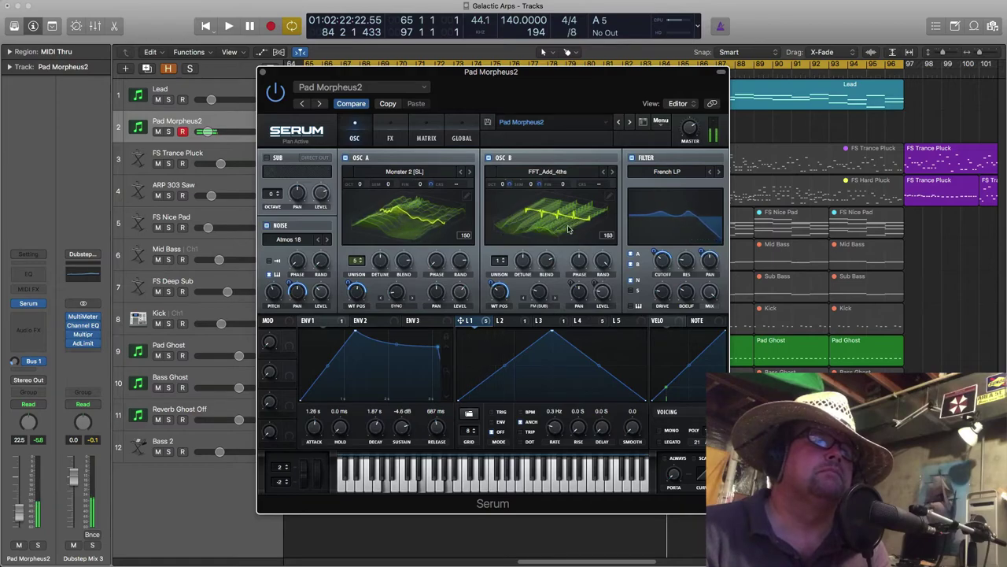
click(546, 262)
drag(545, 269, 536, 266)
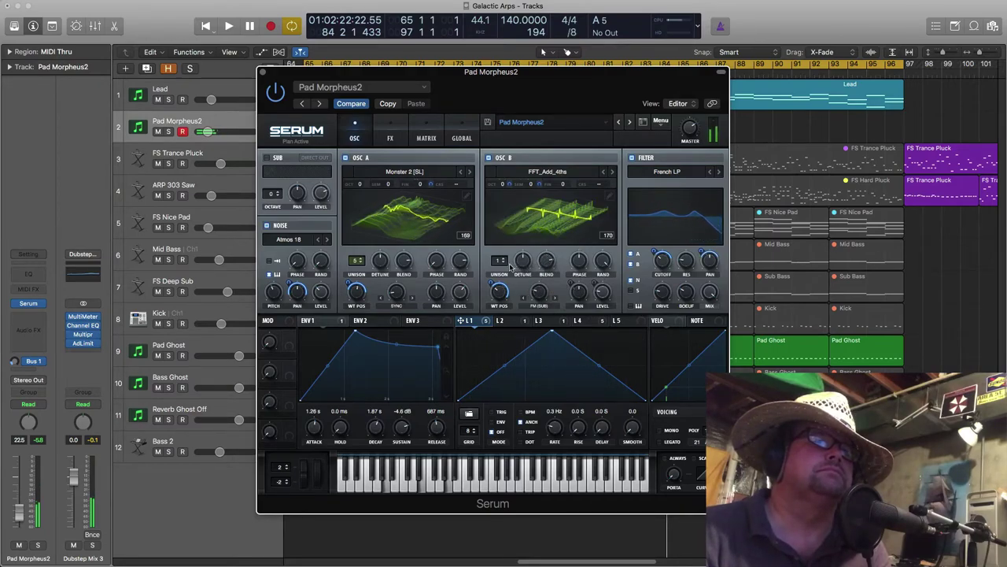
click(507, 262)
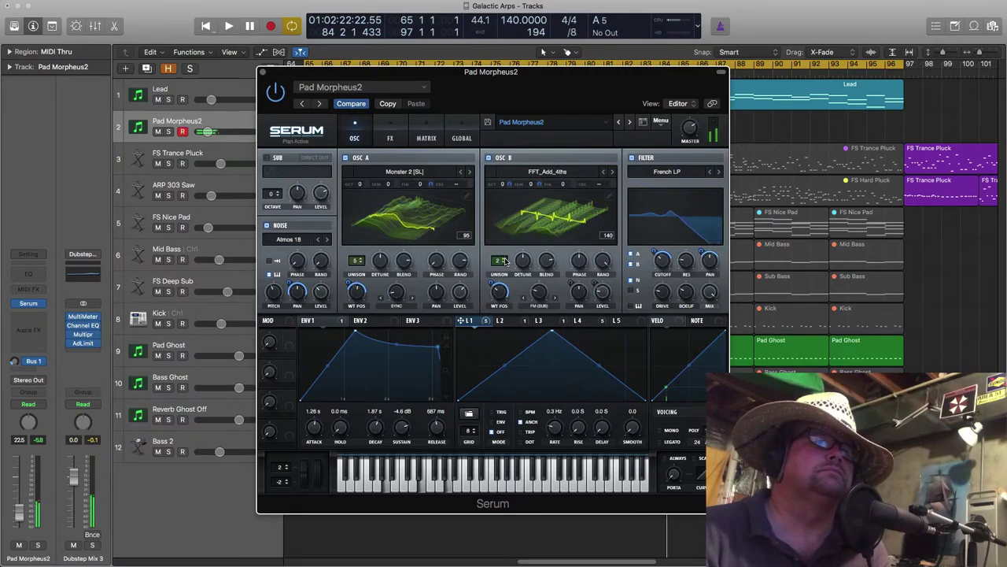
scroll(505, 262, up, 2)
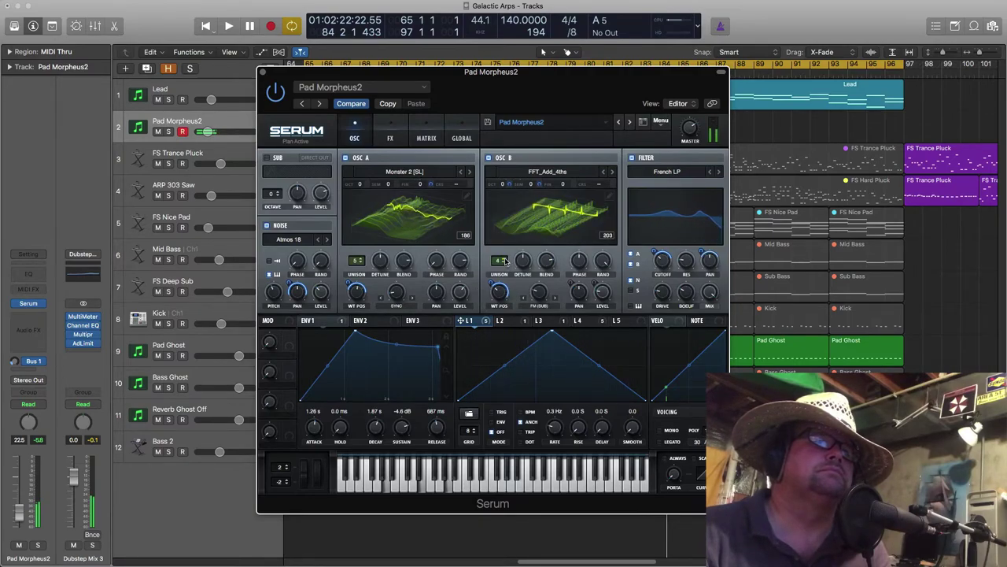
drag(541, 266, 540, 282)
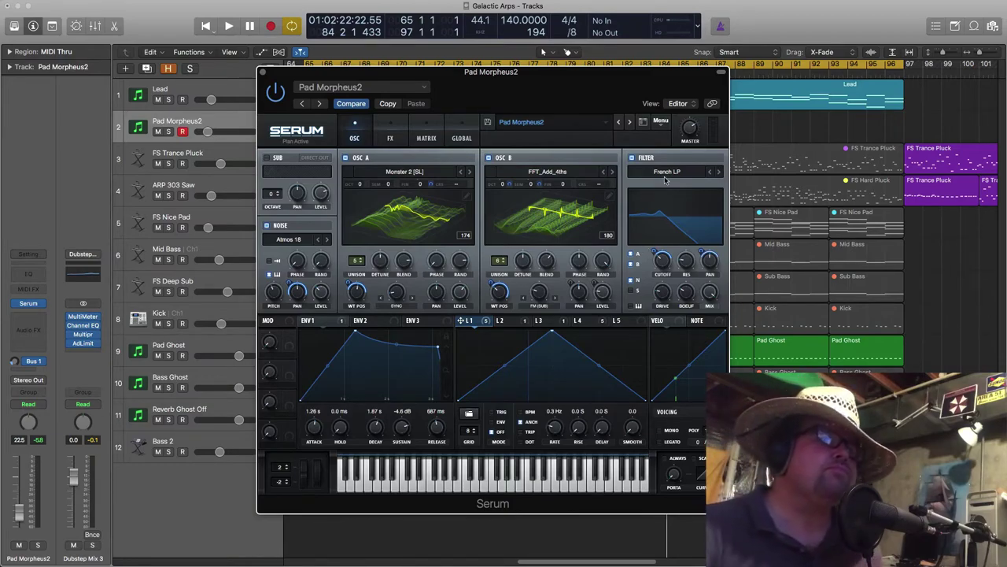
Readjust oscillator B's phase, change its wavetable to FFT_Animal 1 and fine-tune its level
drag(567, 73, 552, 81)
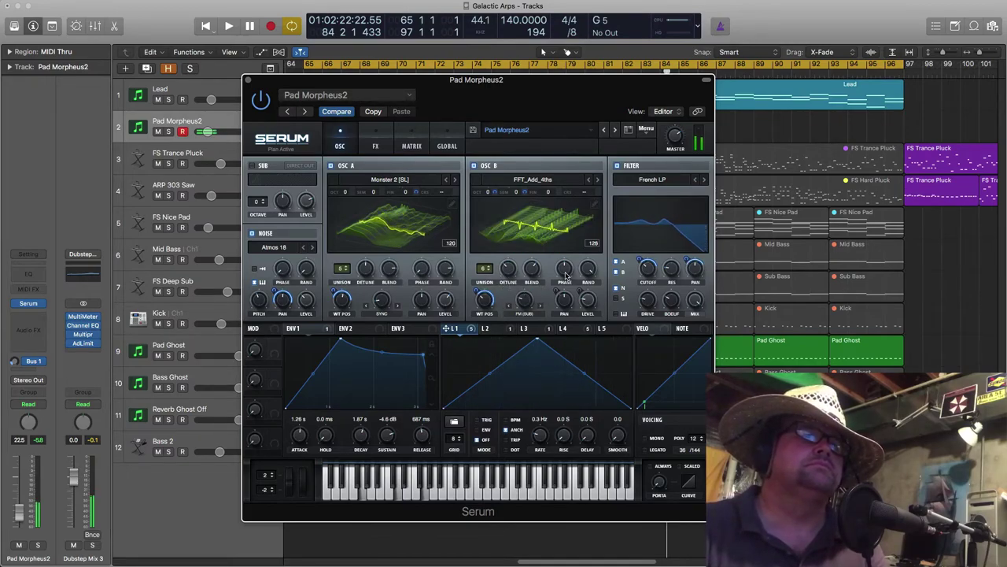
mouse_move(567, 272)
drag(567, 271, 564, 322)
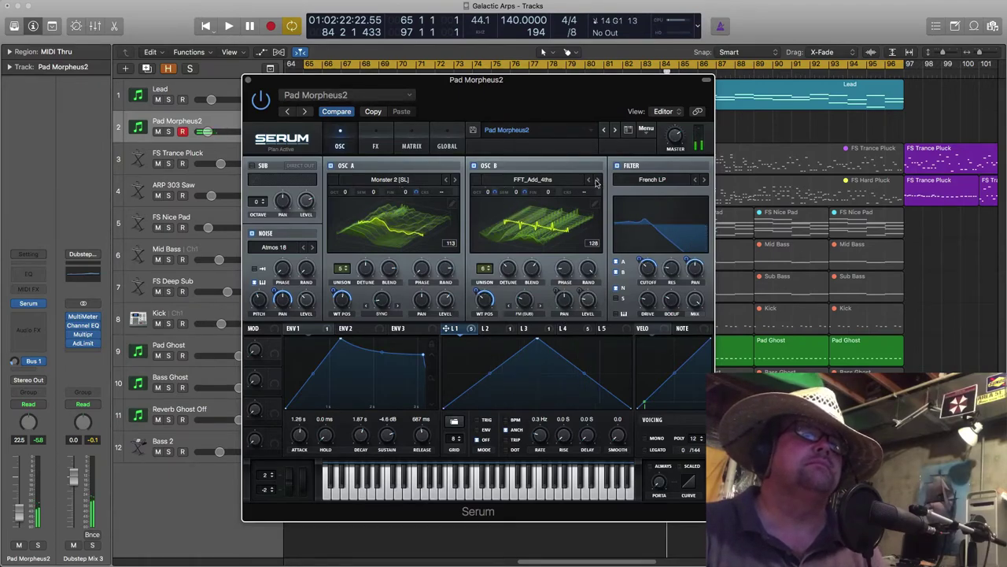
click(596, 180)
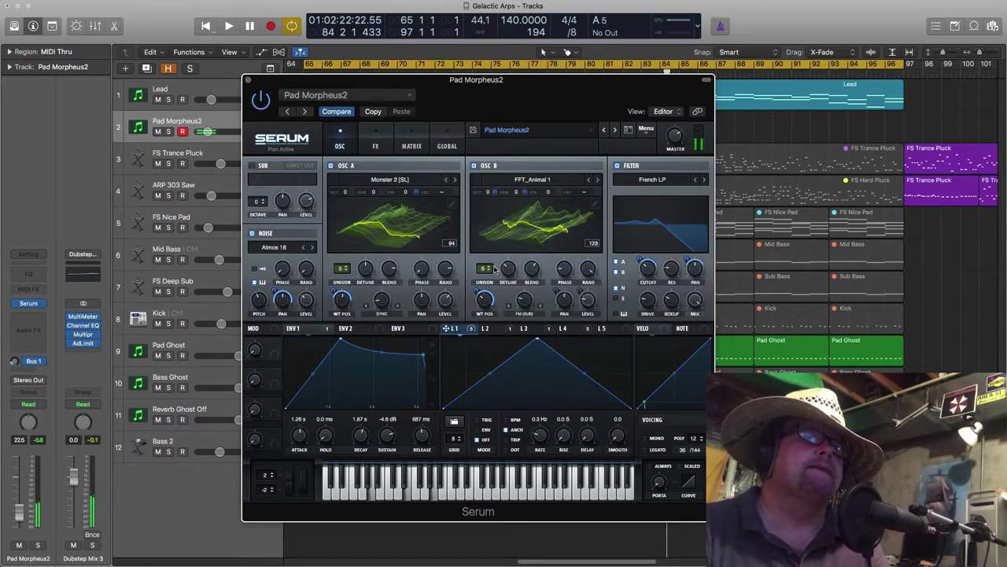
mouse_move(593, 297)
drag(593, 297, 596, 296)
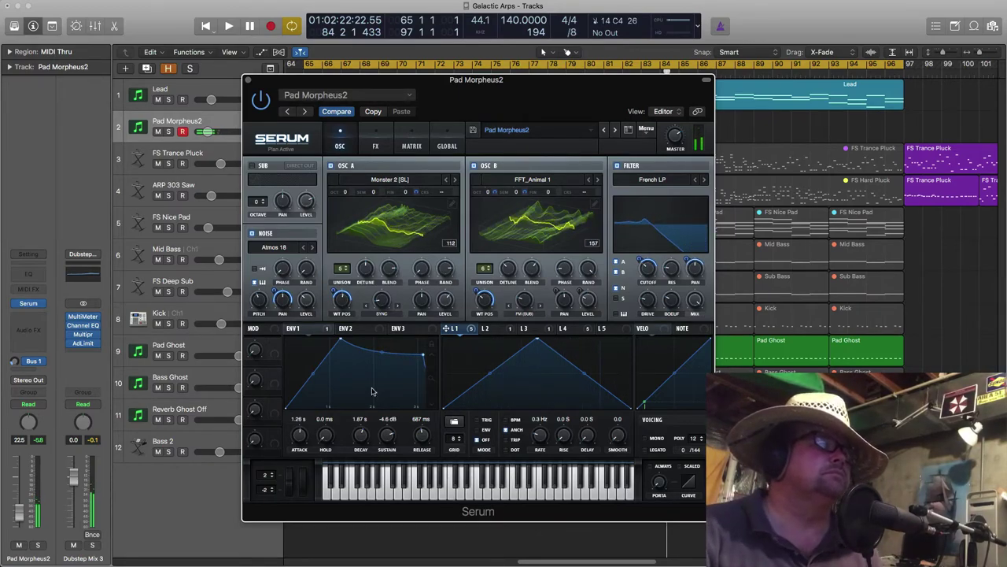
Save the patch as Pad Morpheus2 in the -LogicProHacks folder, replacing the existing preset, and close the instrument window
click(18, 361)
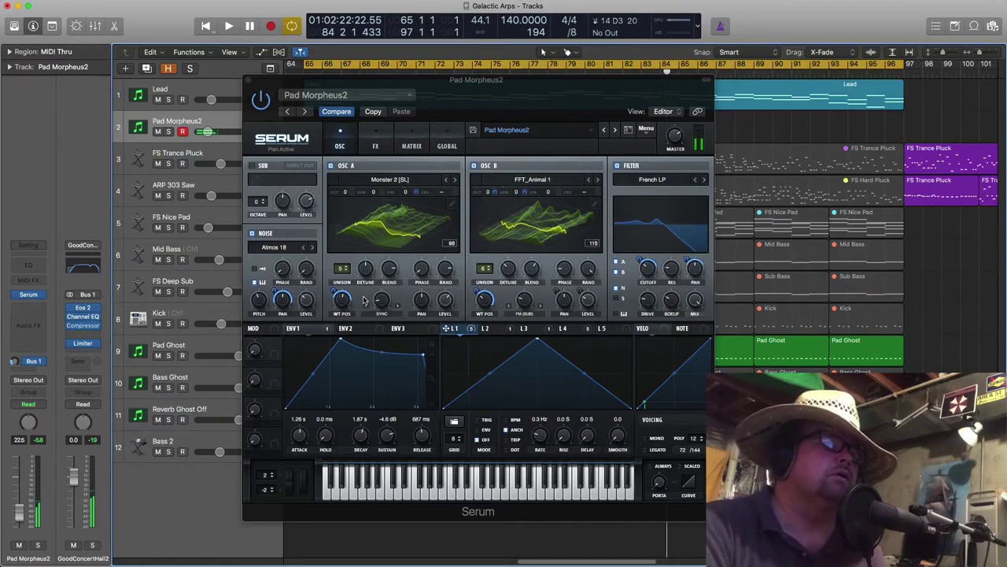
click(473, 130)
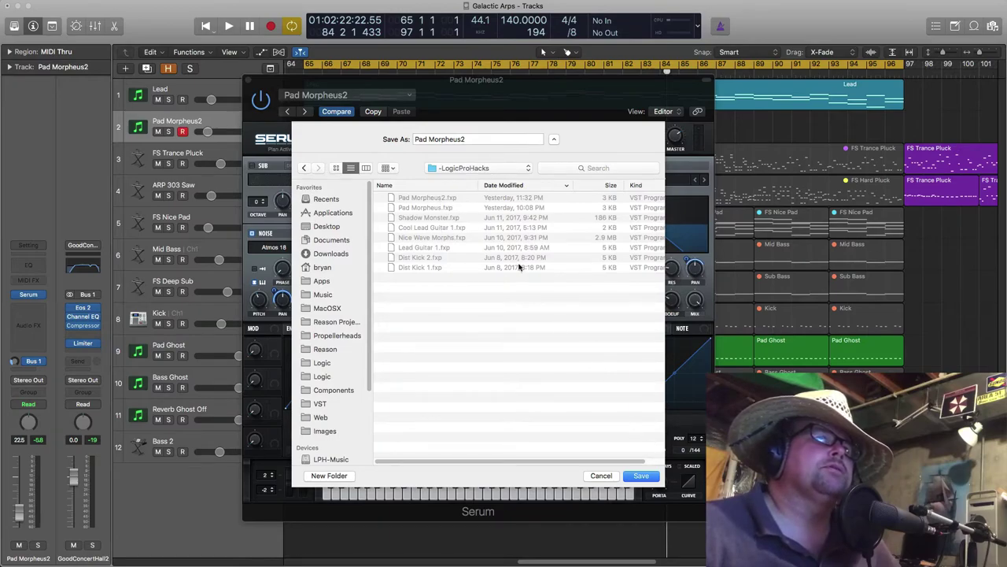
click(639, 476)
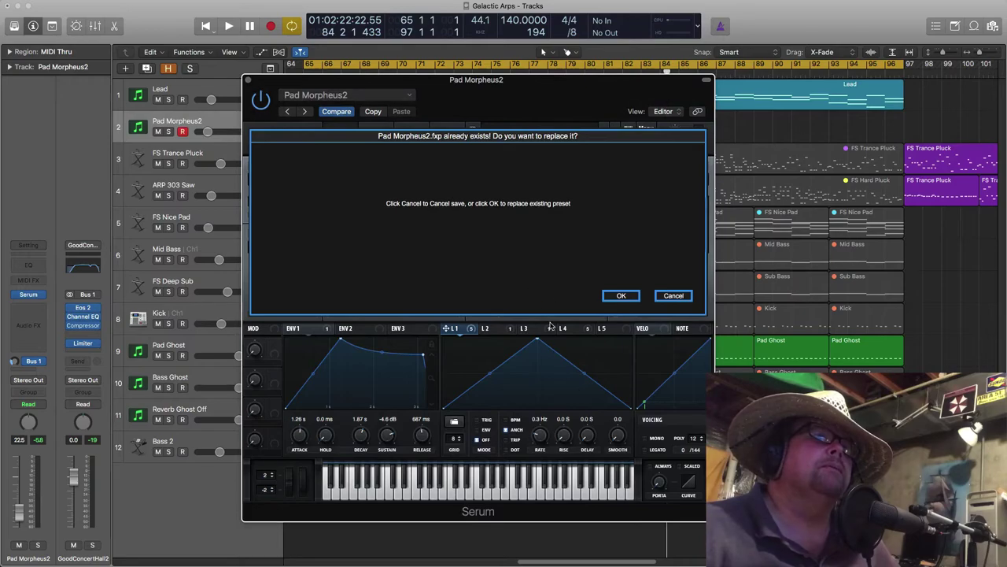
click(622, 296)
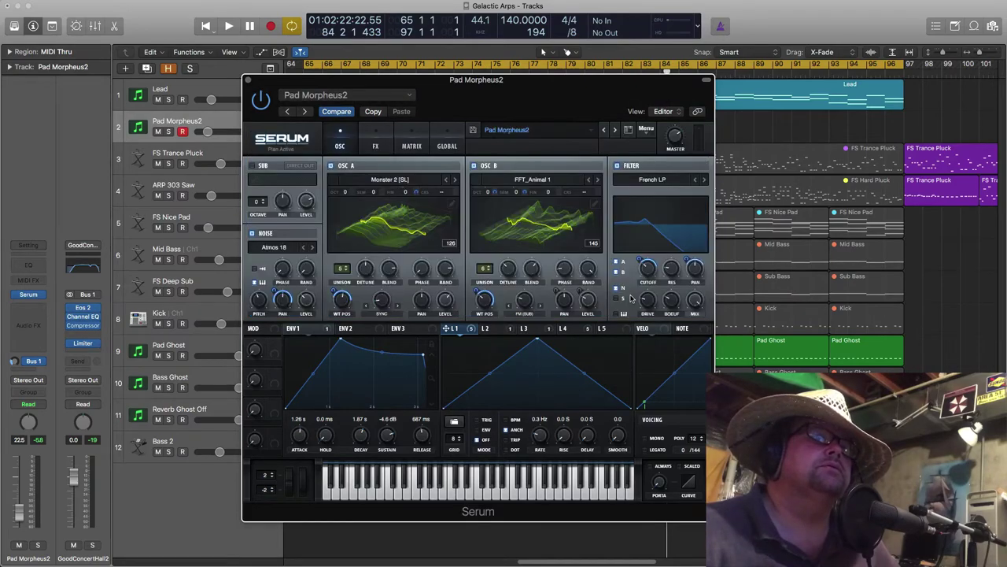
drag(251, 82, 288, 92)
click(285, 92)
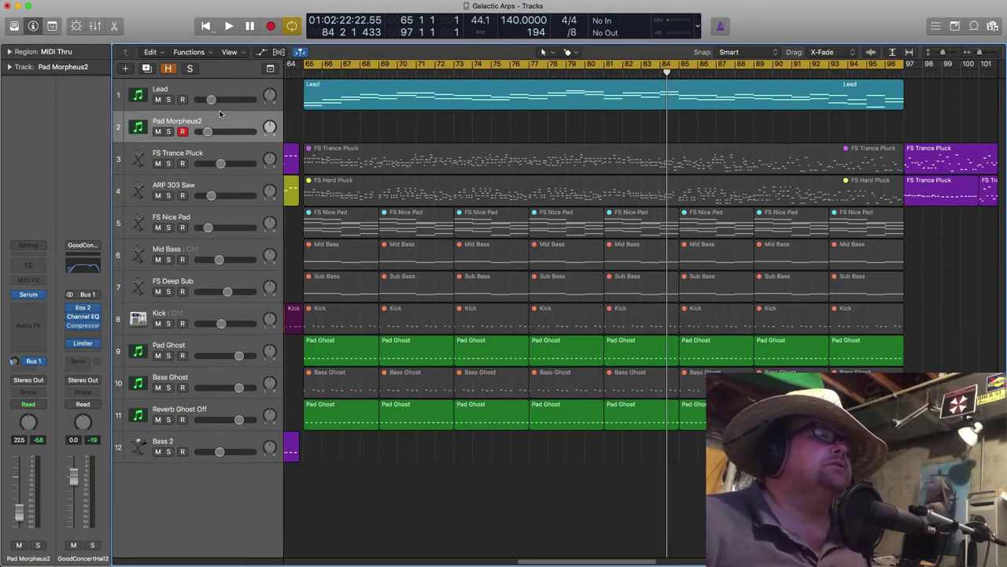
Inspect the Pad Morpheus patch in the Lead track's Serum instance and close its window
click(189, 94)
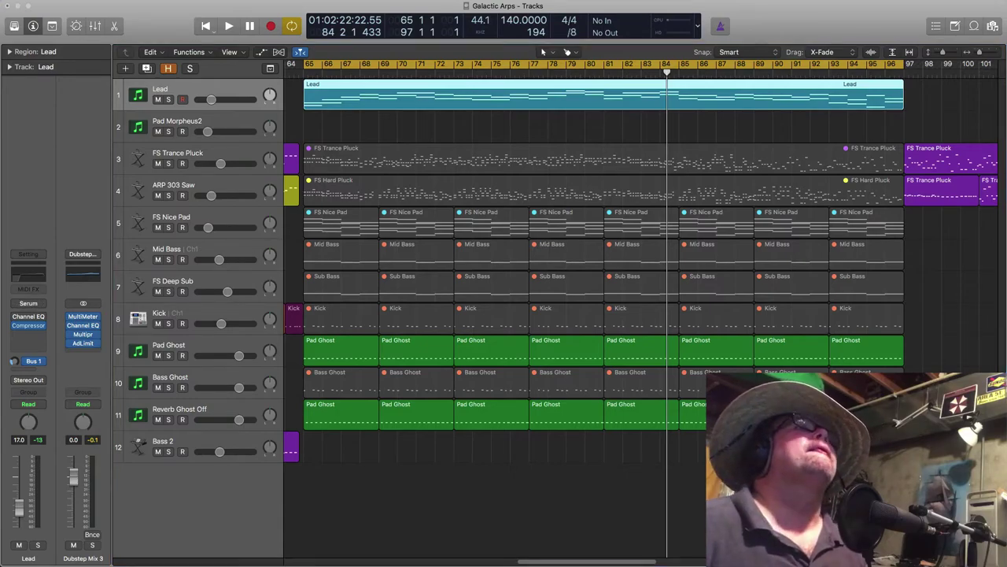
drag(488, 0, 383, 54)
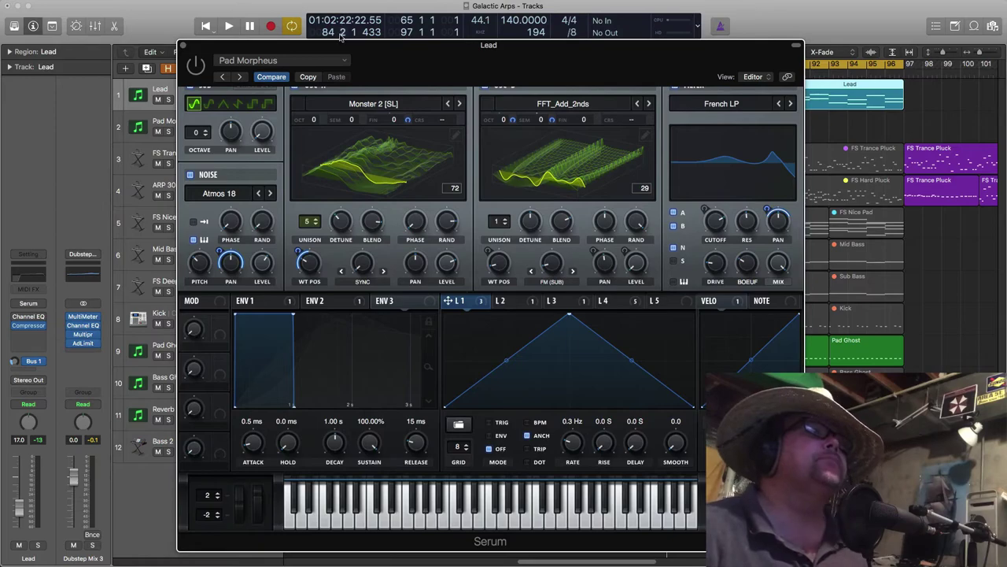
drag(340, 46, 315, 29)
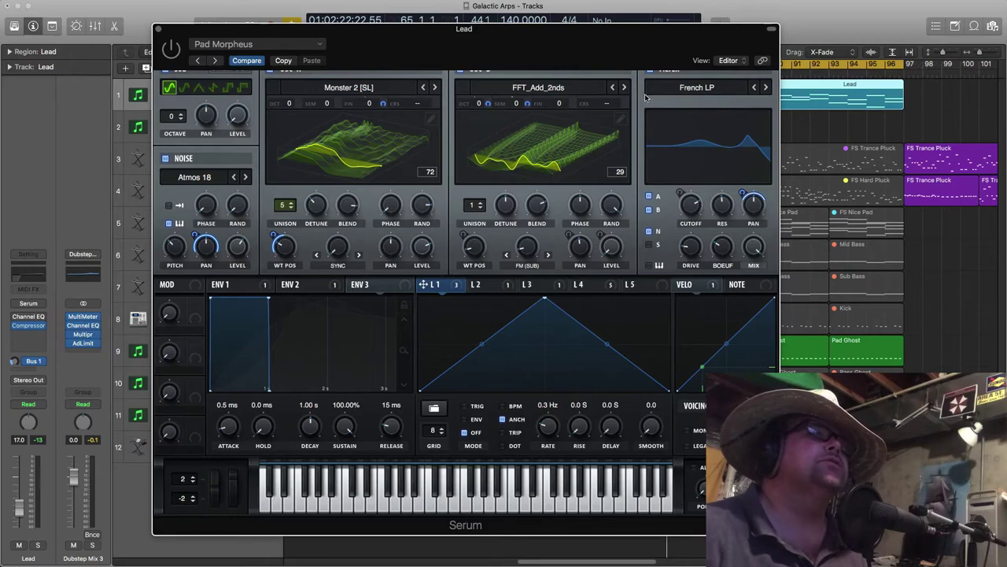
click(284, 47)
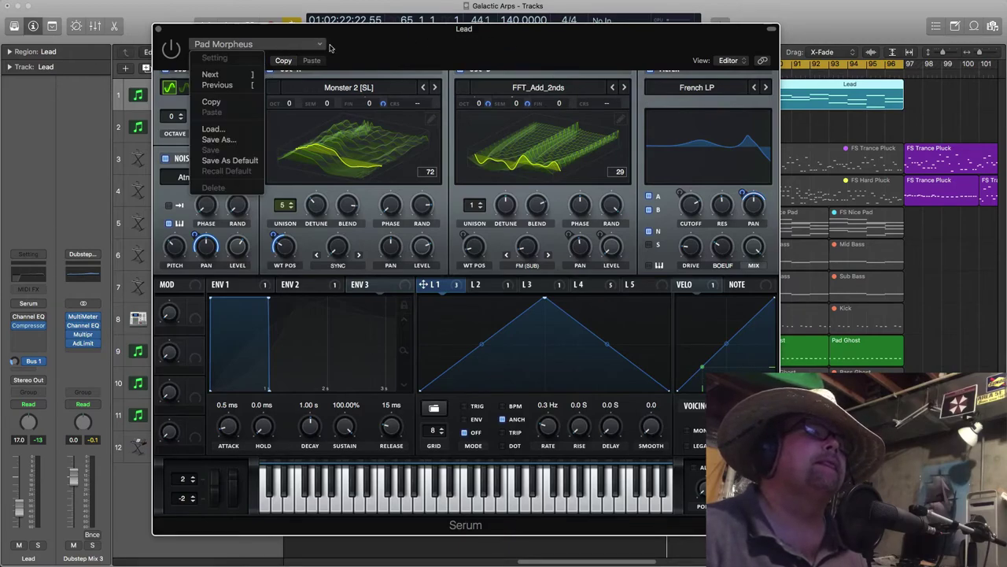
click(474, 57)
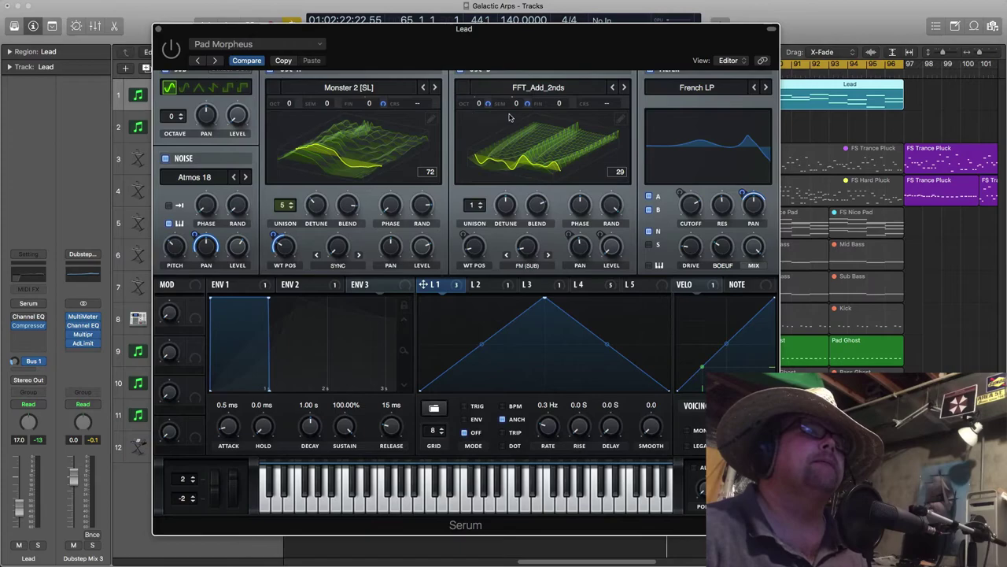
drag(538, 33, 567, 44)
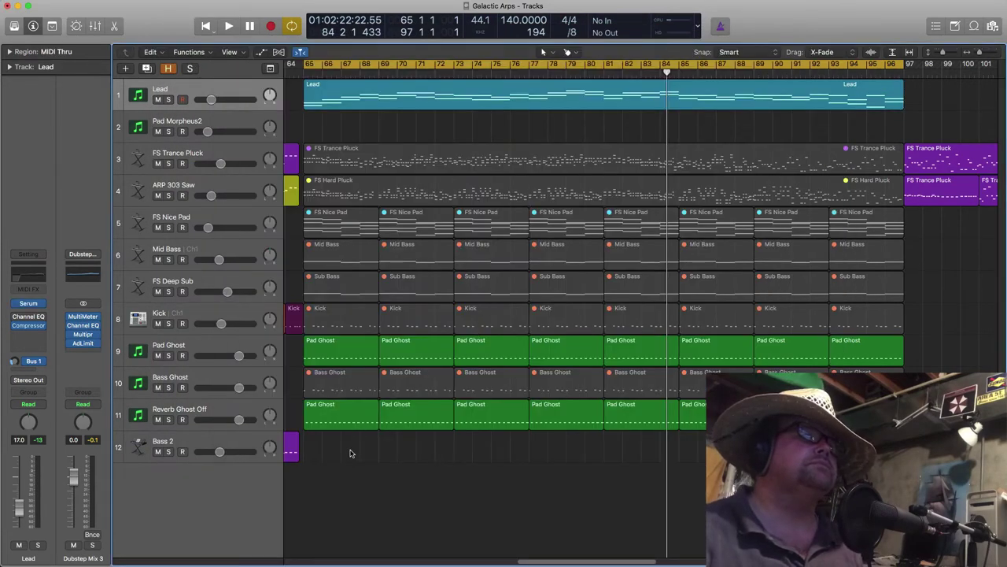
Audition the Lead region and transpose all of its notes down one octave
key(space)
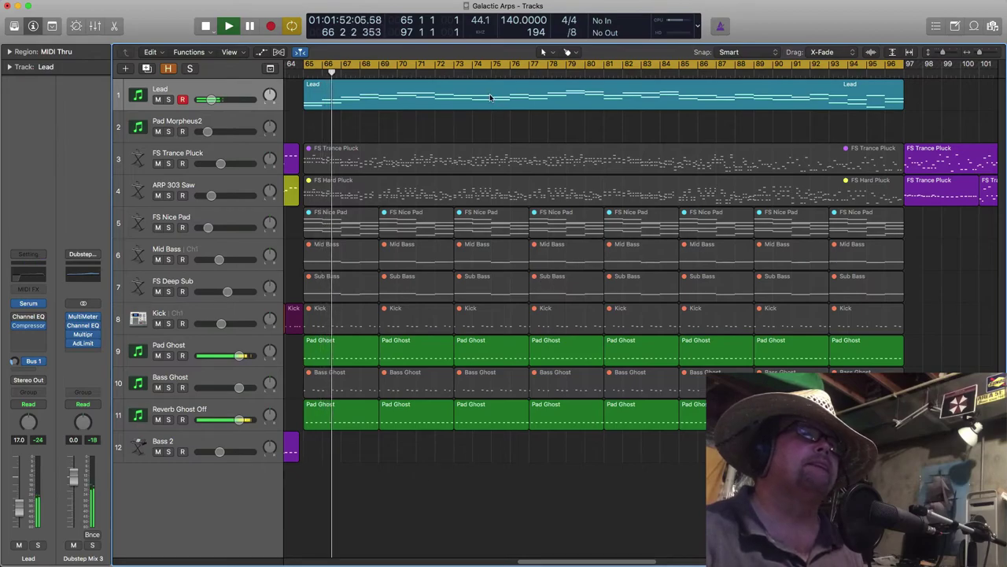
key(space)
double_click(461, 97)
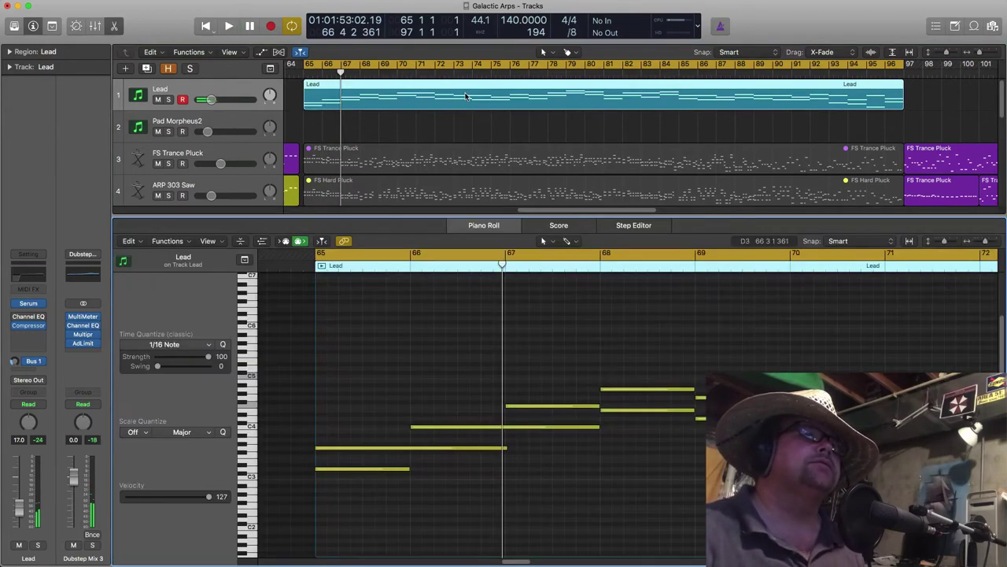
key(super+Left)
key(super+Left)
key(super+Left)
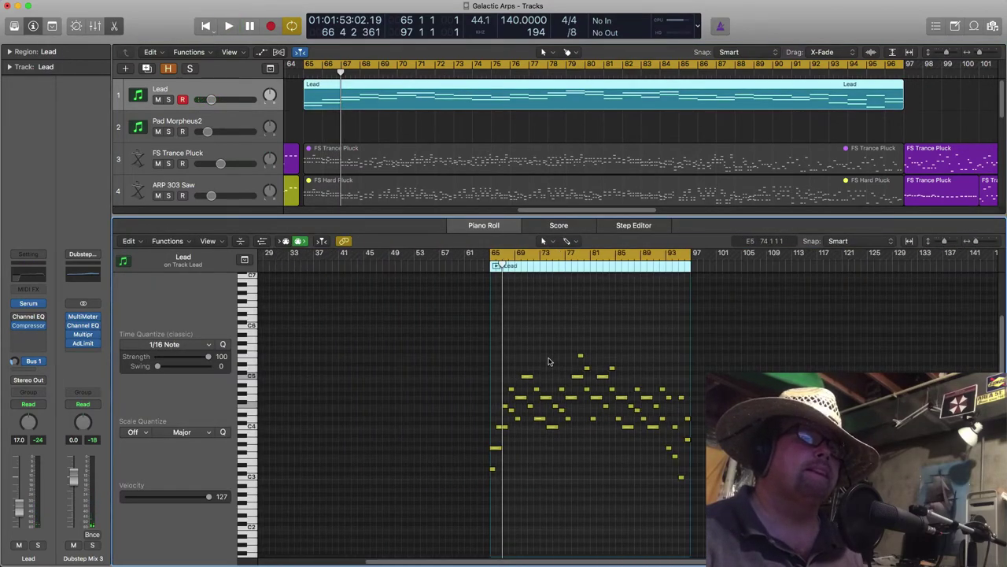
drag(391, 317, 812, 496)
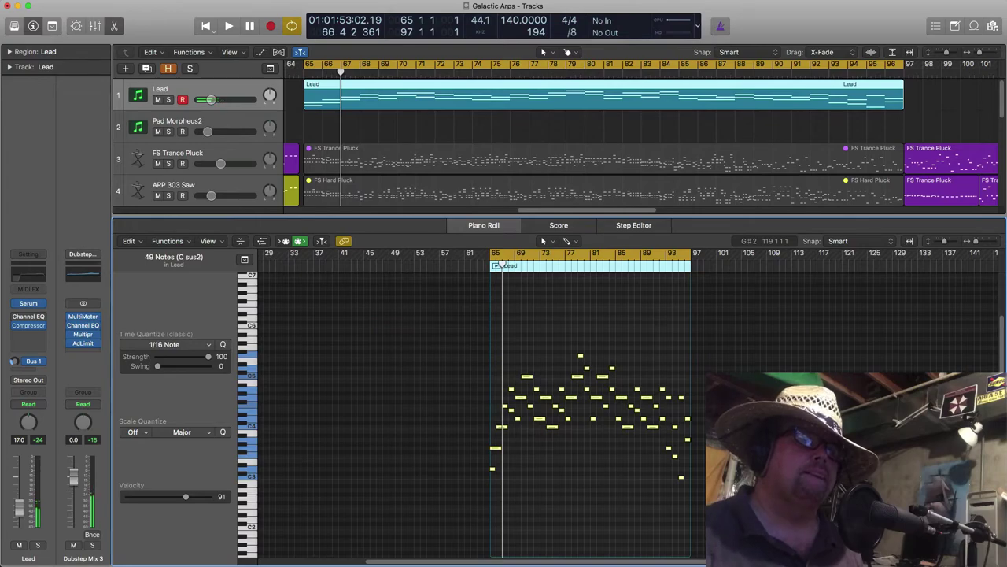
key(shift+alt+Down)
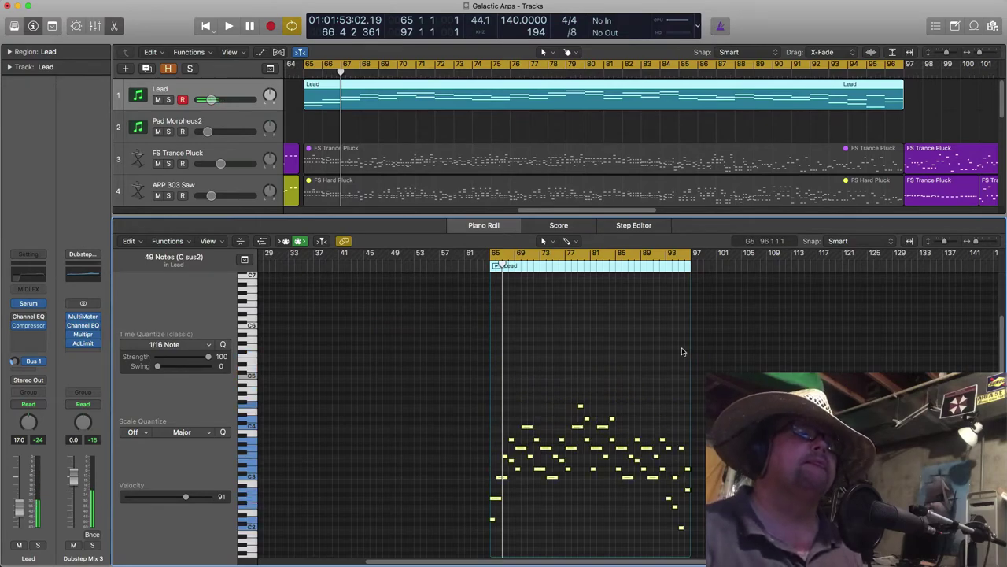
click(782, 357)
Listen to the transposed Lead part from bar 65, close the note editor and stop playback
key(space)
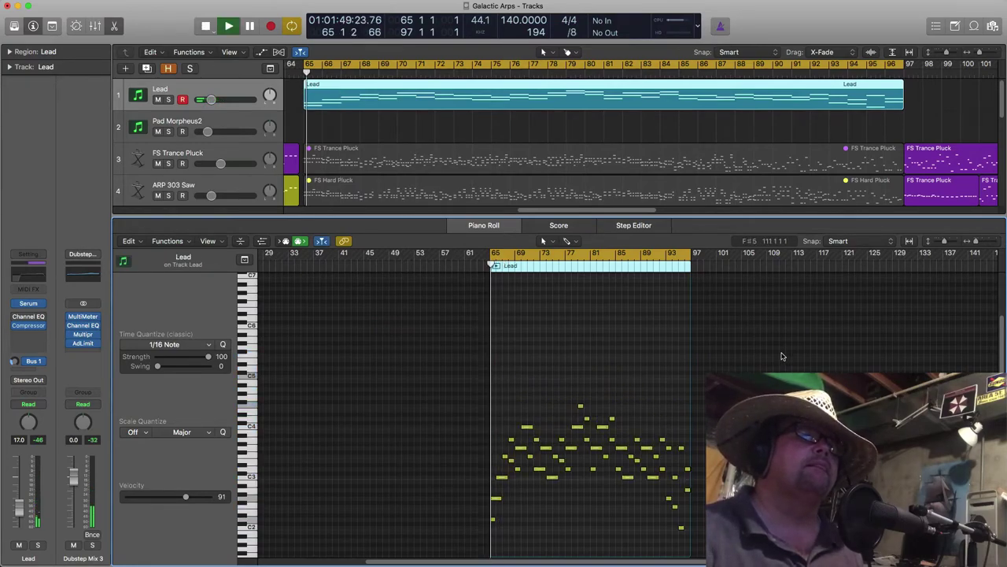
key(z)
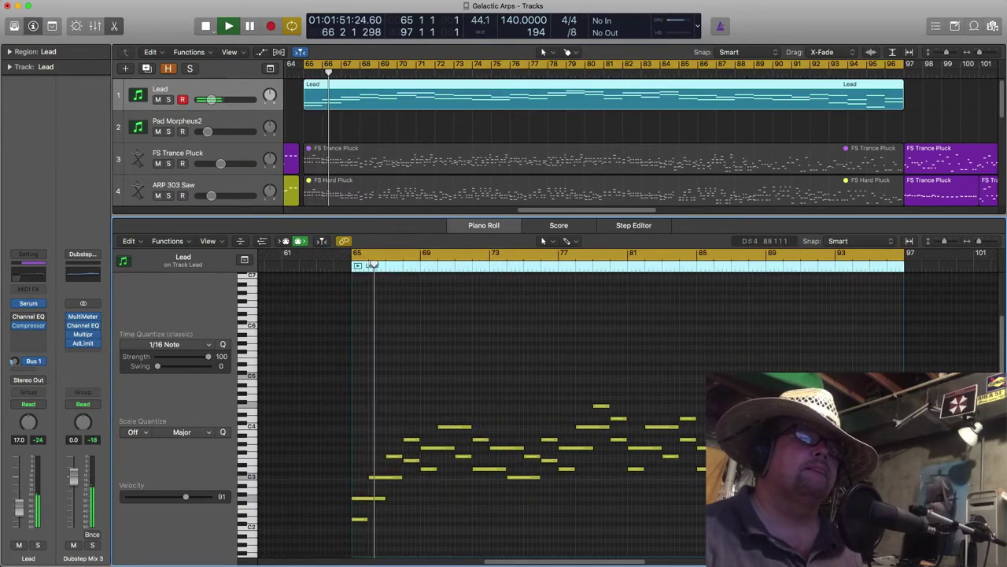
scroll(747, 409, right, 2)
scroll(748, 409, down, 2)
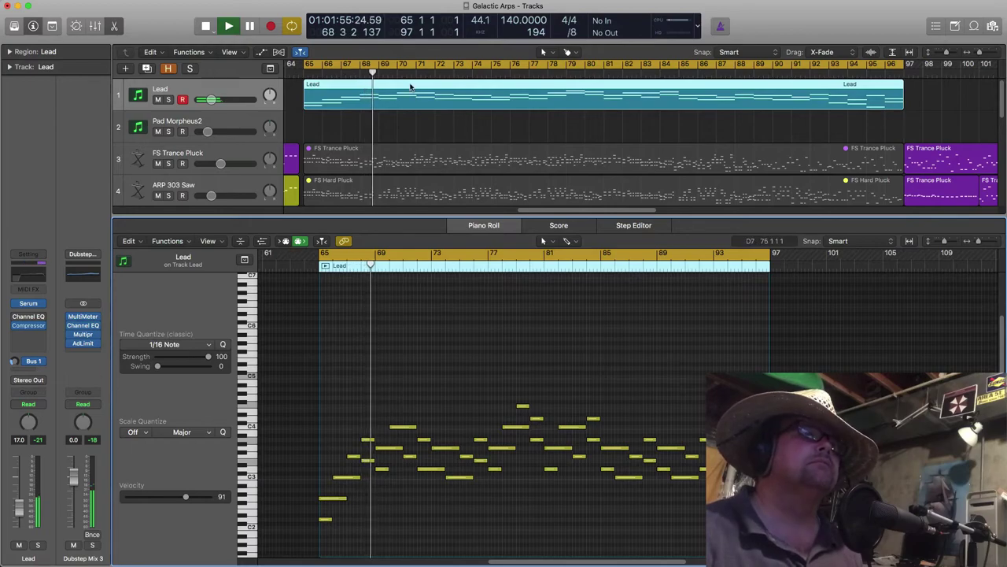
key(e)
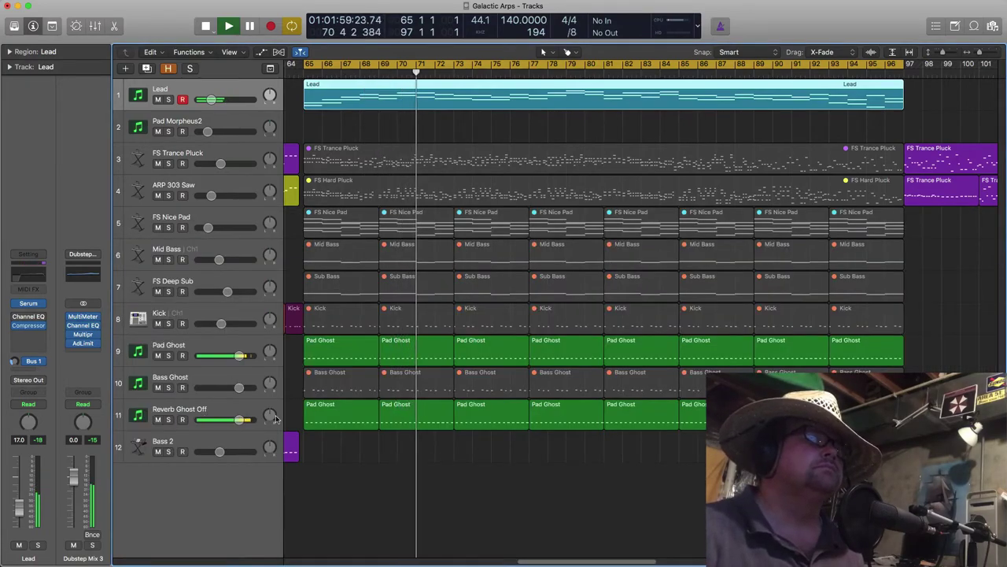
key(space)
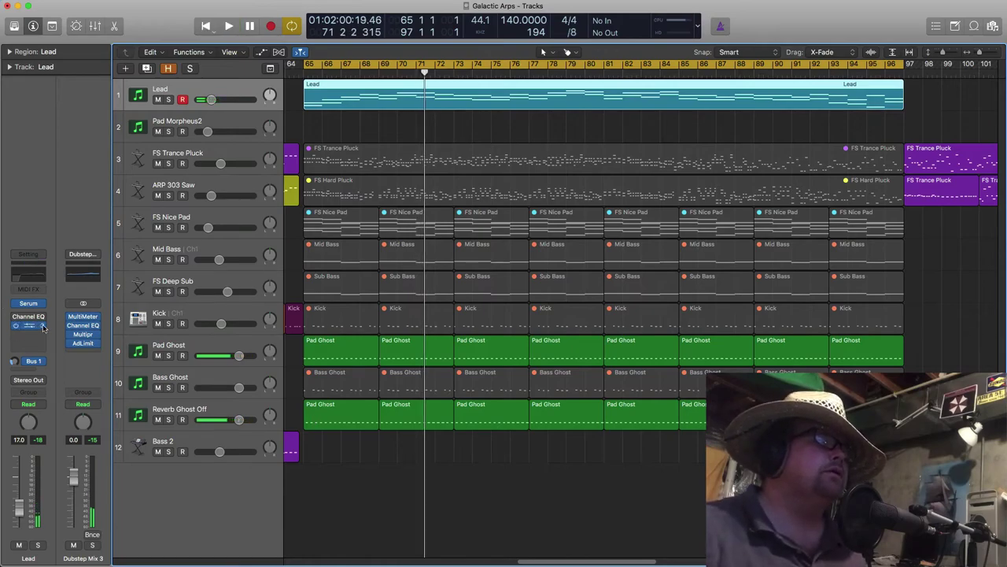
Examine the side-chain source and settings of the Lead track's Compressor, and select the Bass Ghost track
click(28, 325)
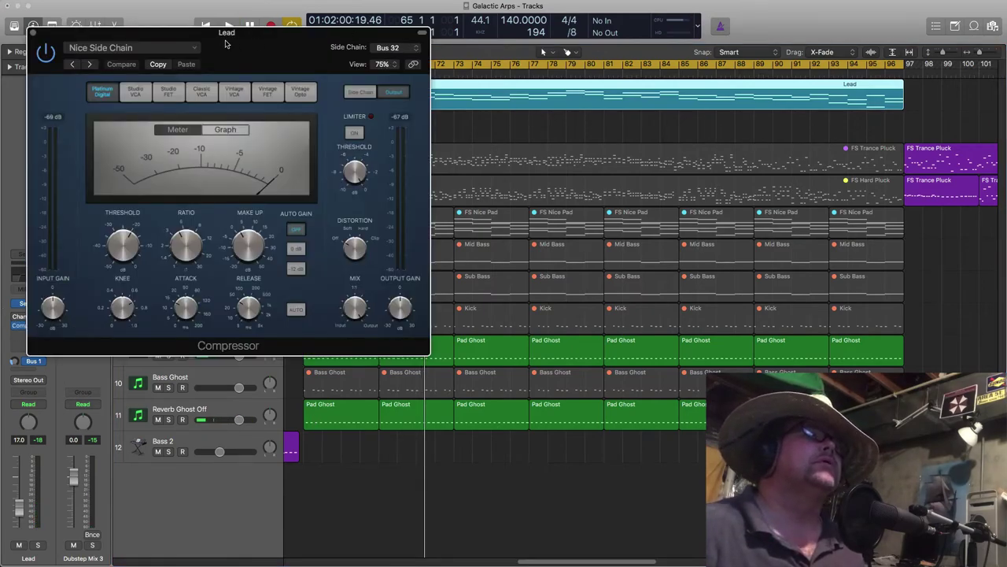
drag(223, 17, 575, 121)
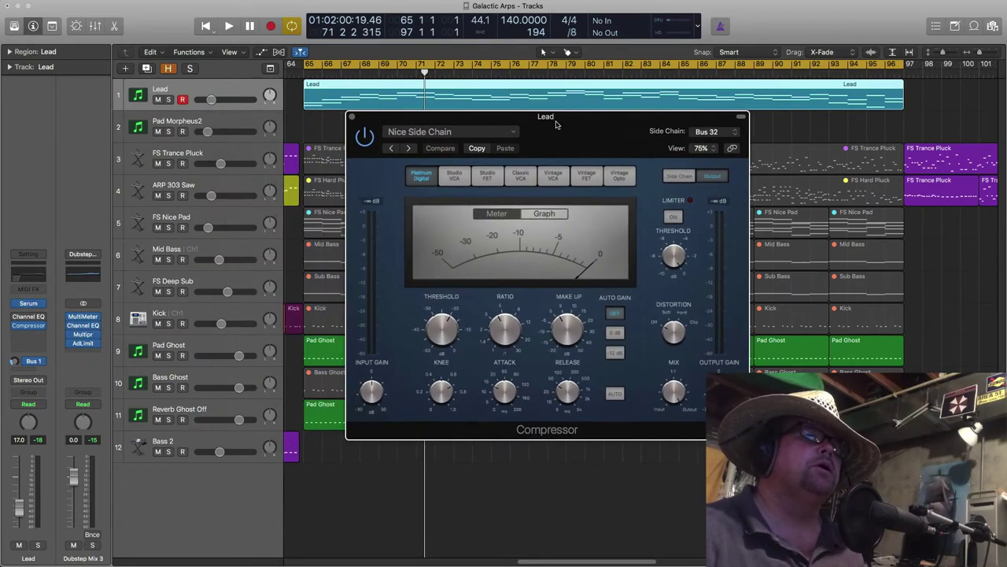
click(353, 117)
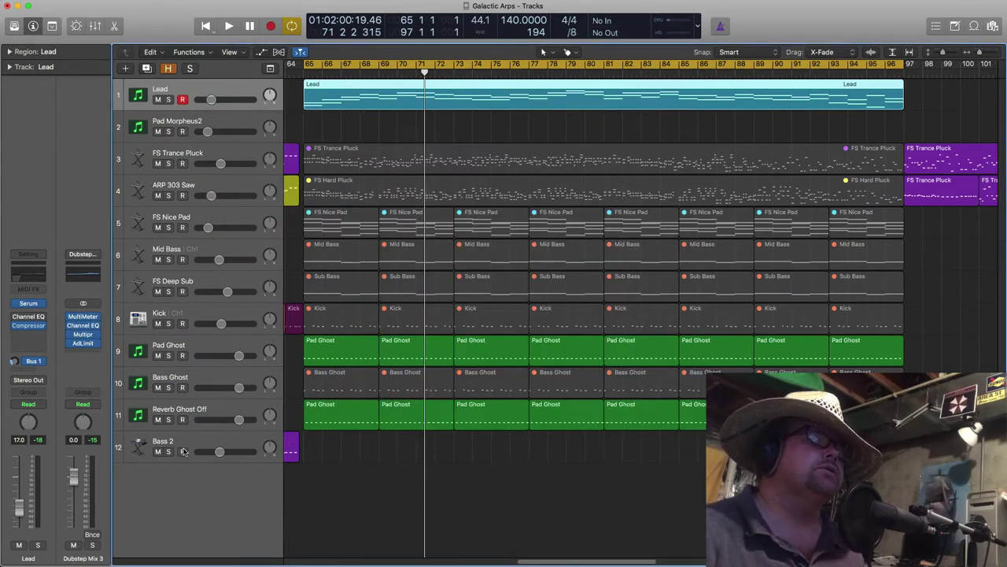
click(193, 376)
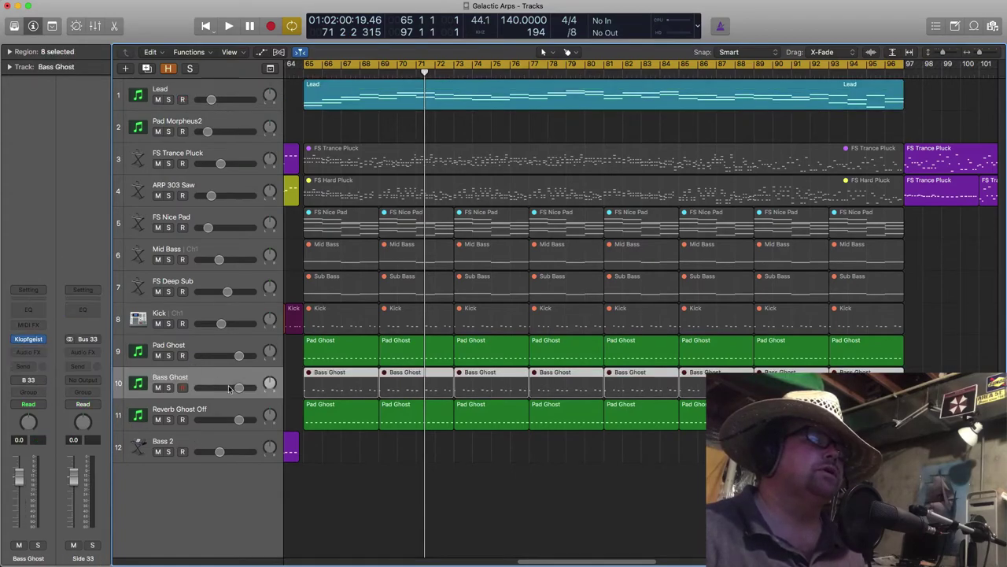
Inspect the Pad Ghost track's Klopfgeist instrument settings and its output bus assignment
click(209, 346)
mouse_move(26, 341)
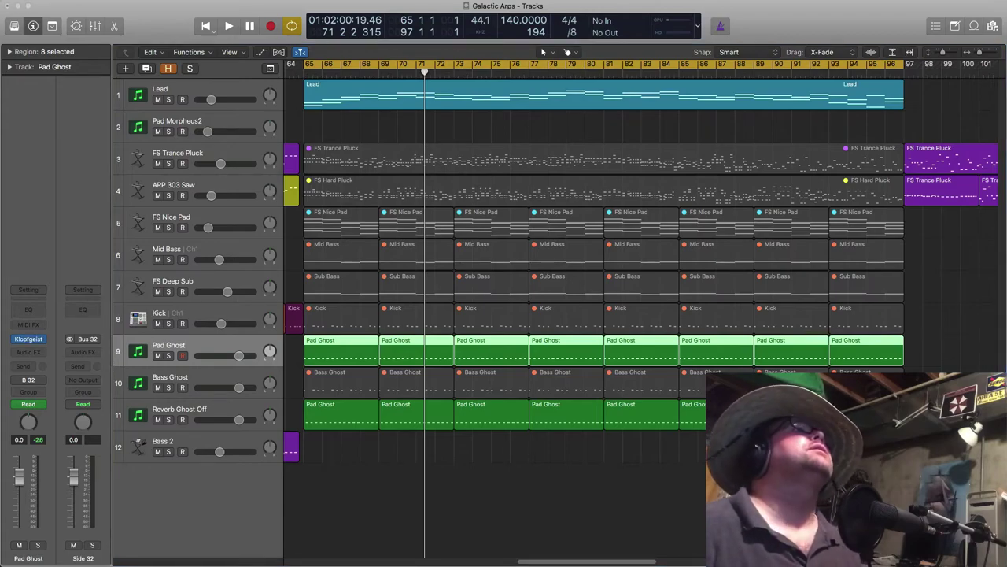
click(28, 340)
drag(497, 63, 386, 140)
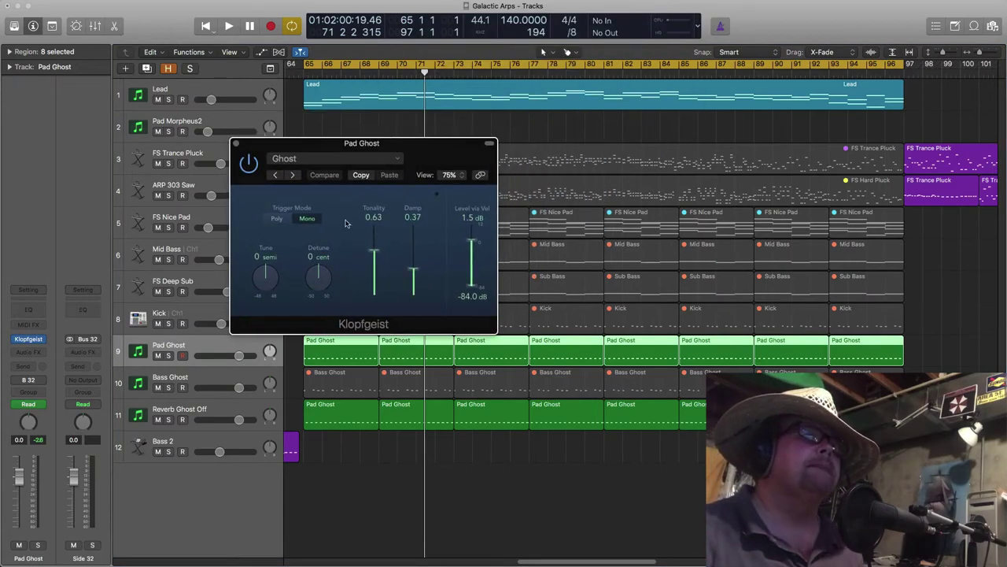
click(234, 145)
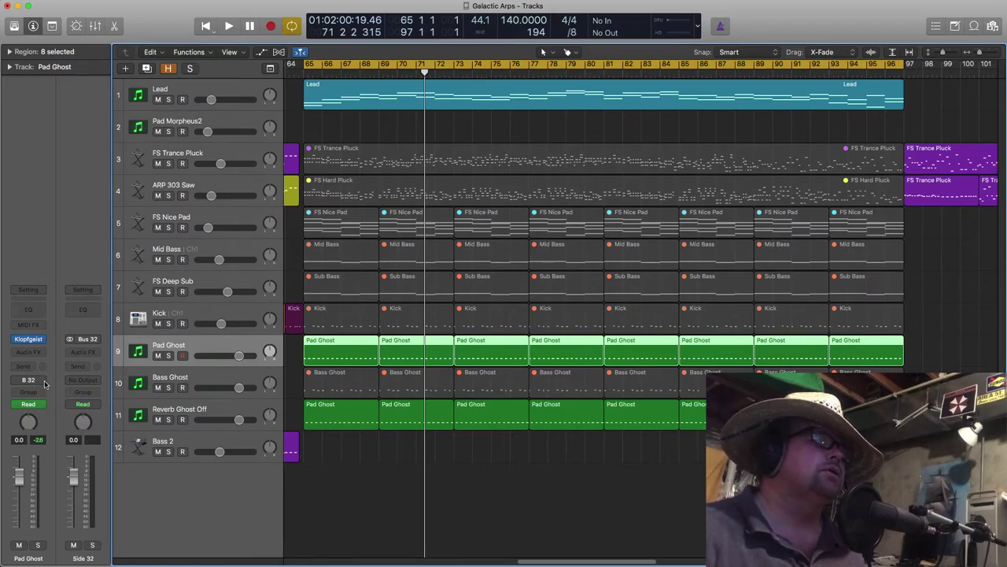
click(29, 380)
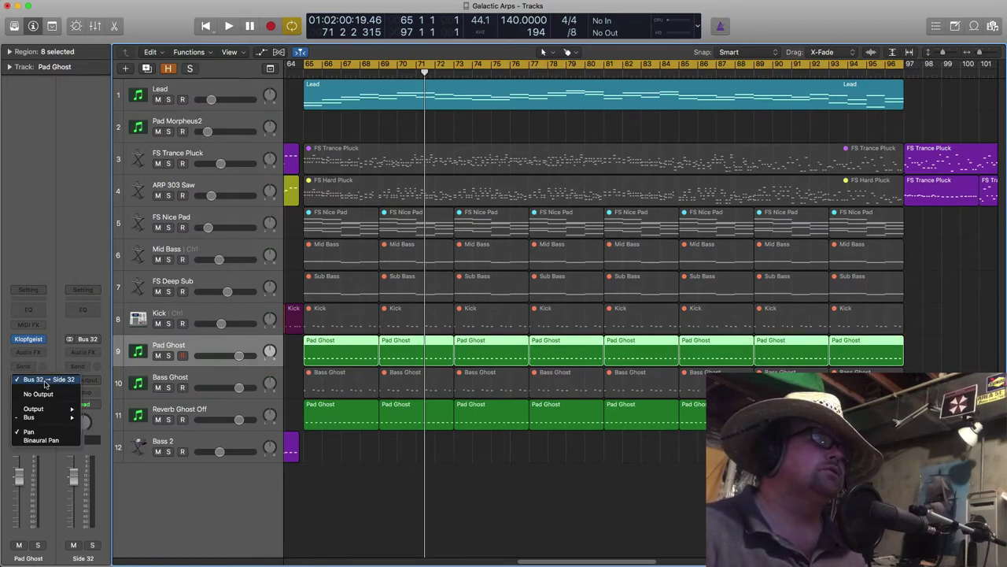
click(50, 281)
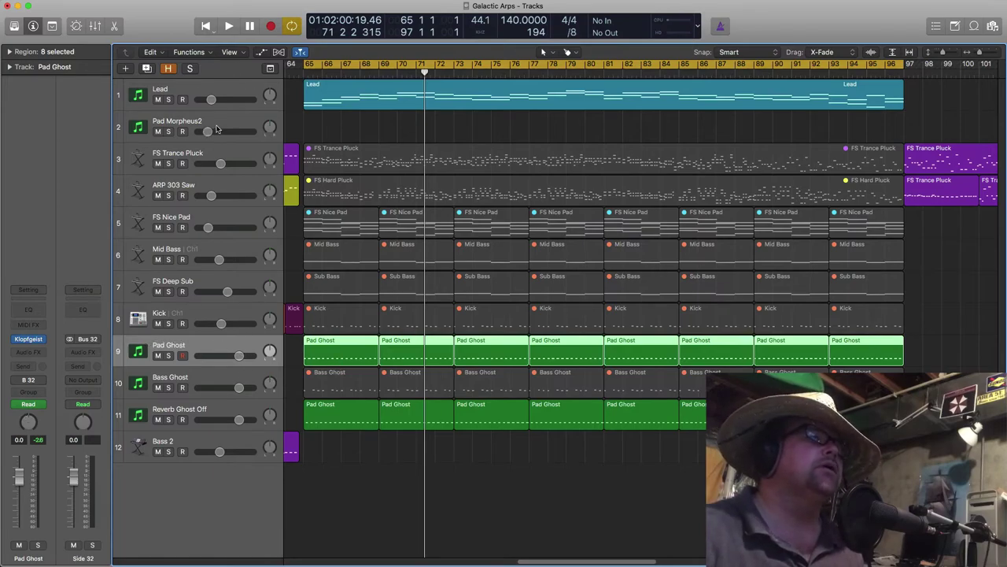
Check which bus feeds the side chain of the Lead track's Compressor and close its window
click(234, 94)
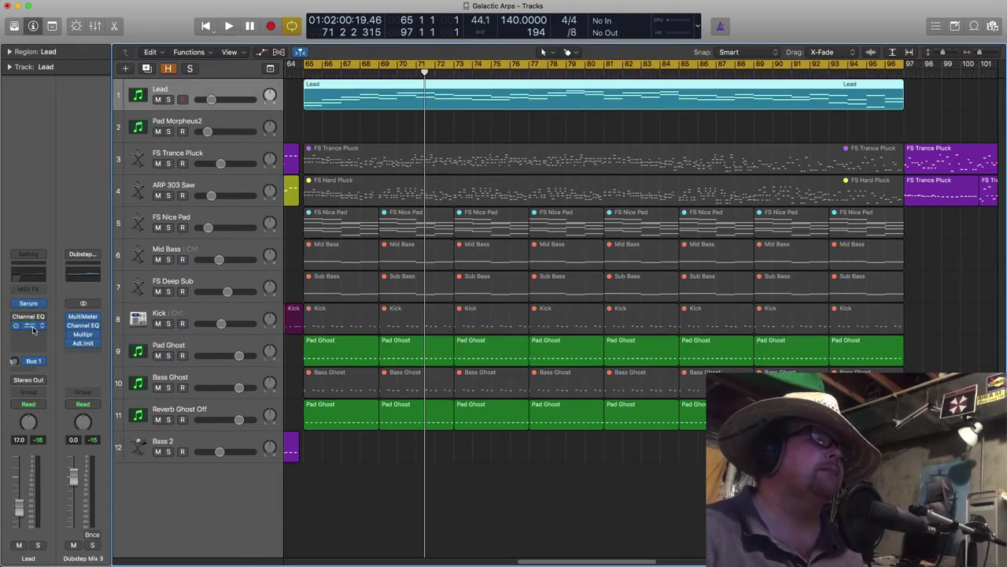
click(32, 326)
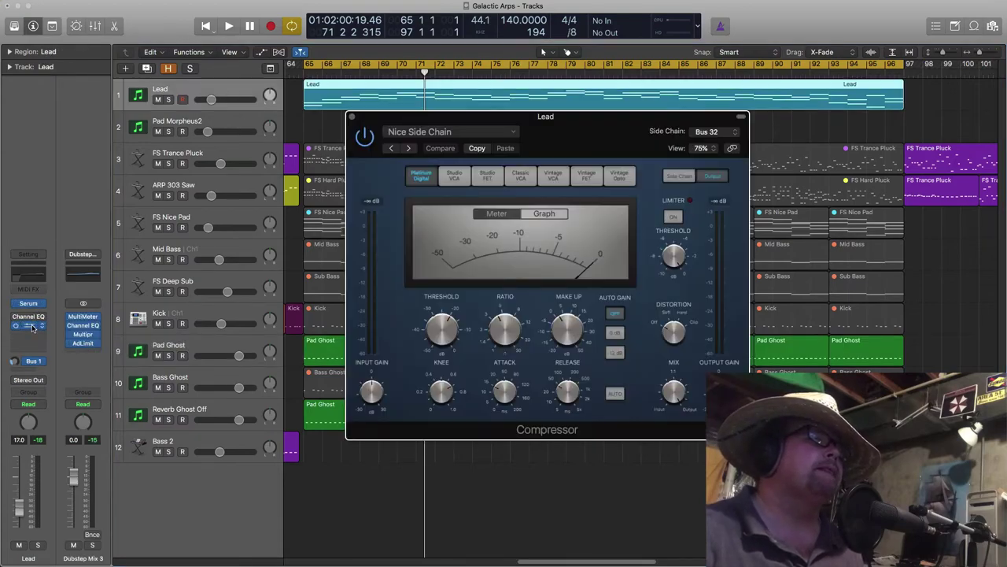
click(351, 117)
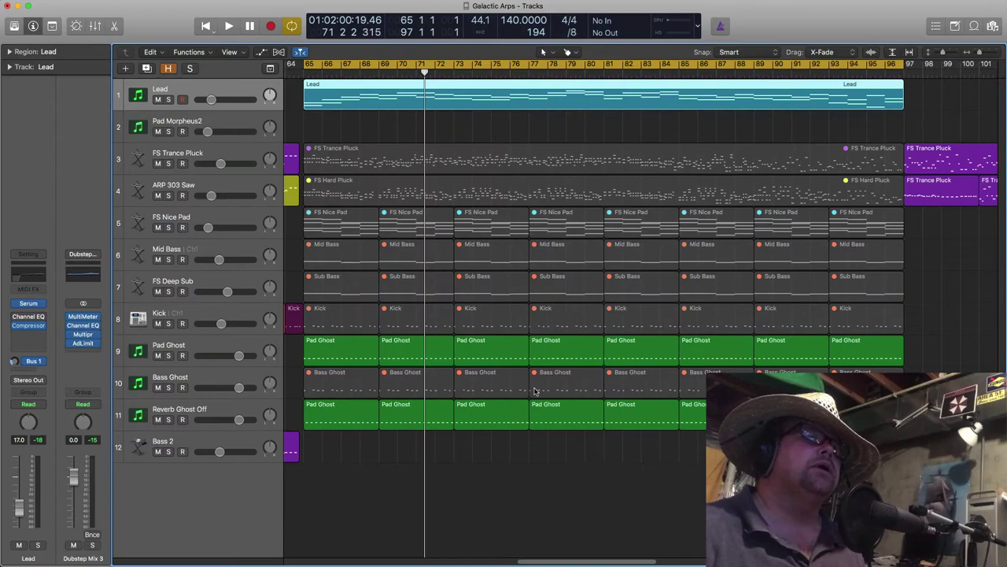
Name the regions on the Reverb Ghost Off track after their track and deselect them
drag(354, 440, 429, 423)
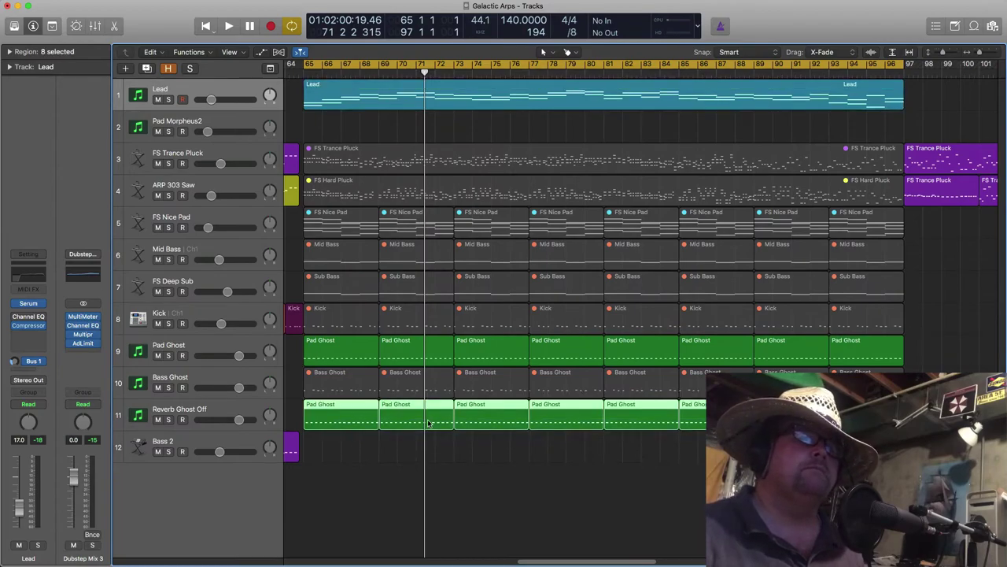
right_click(332, 409)
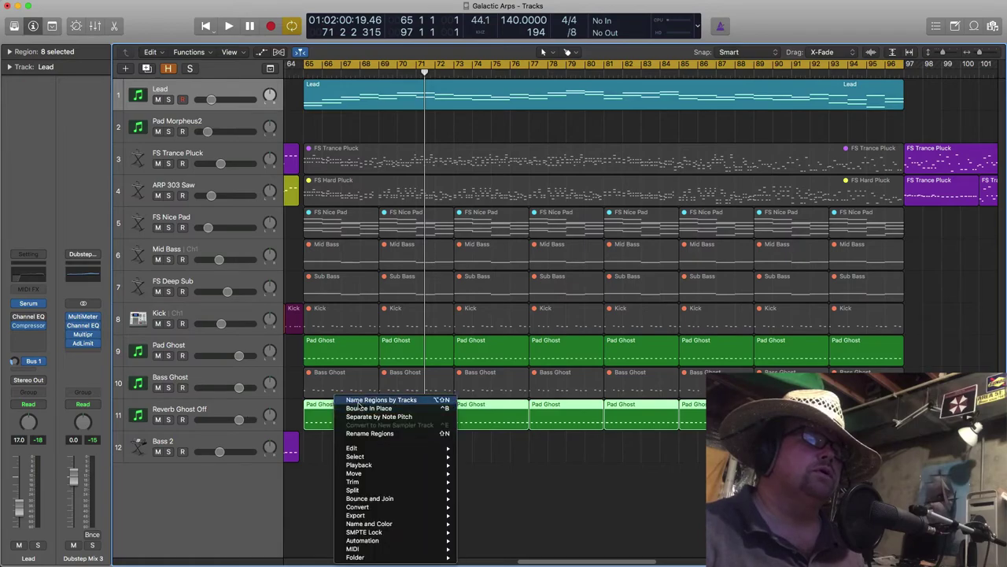
click(356, 401)
click(366, 463)
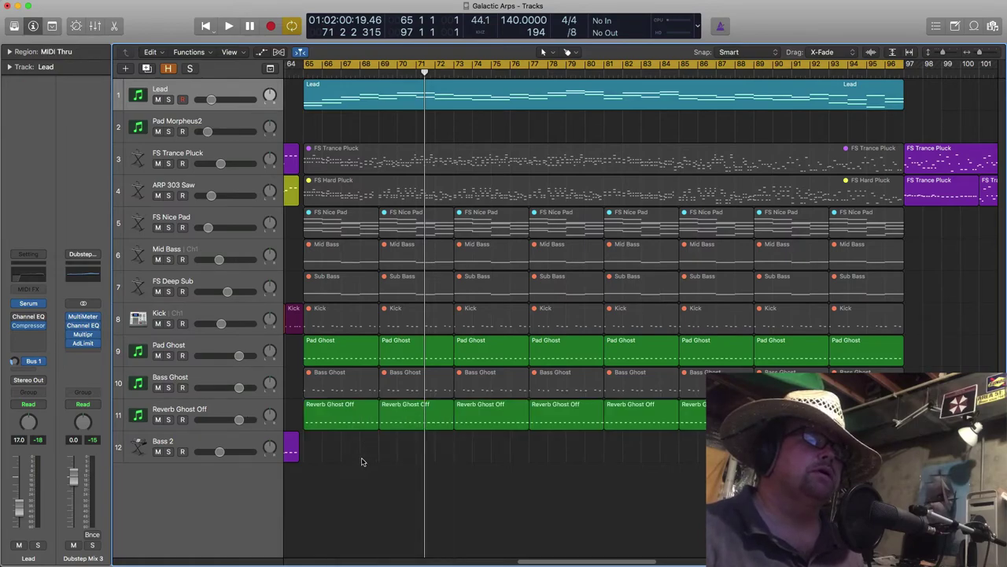
Compare the notes of the first Reverb Ghost Off and Pad Ghost regions in the Piano Roll and close it
double_click(332, 410)
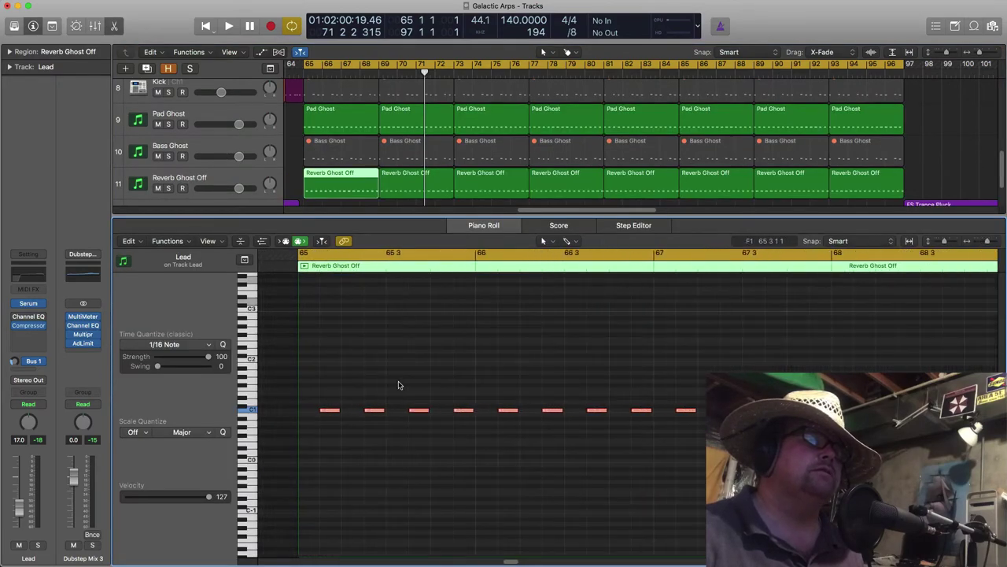
shift+click(337, 120)
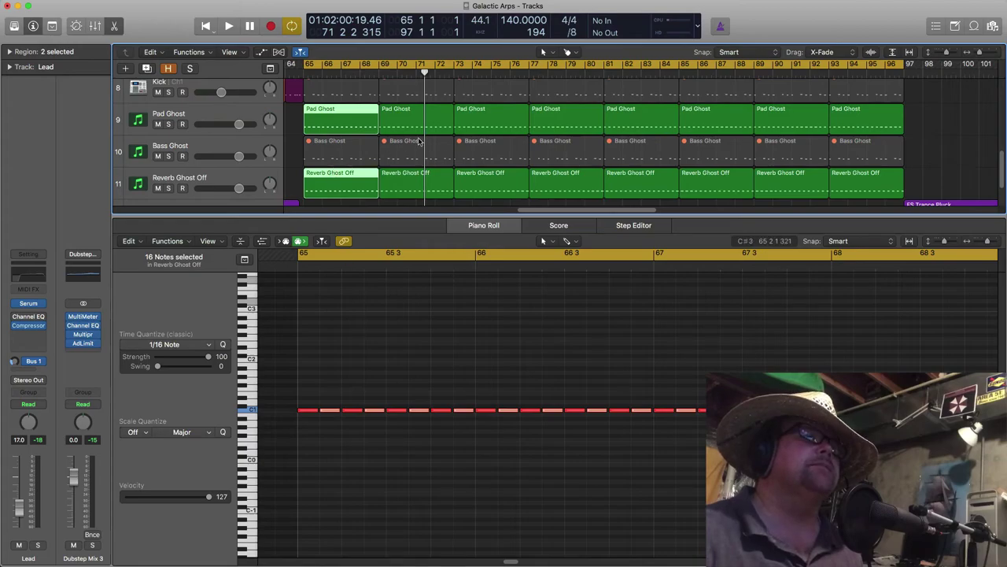
click(360, 315)
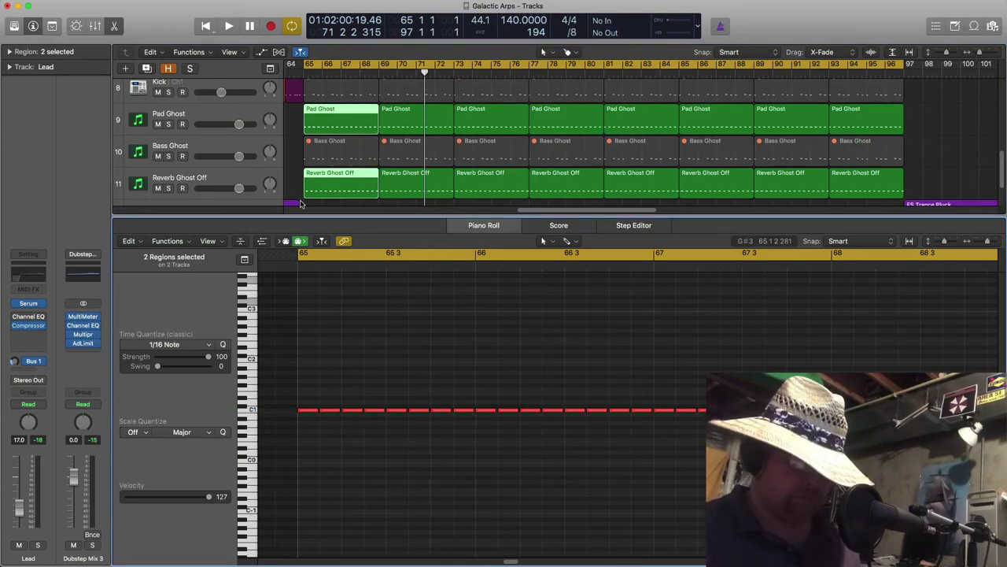
key(p)
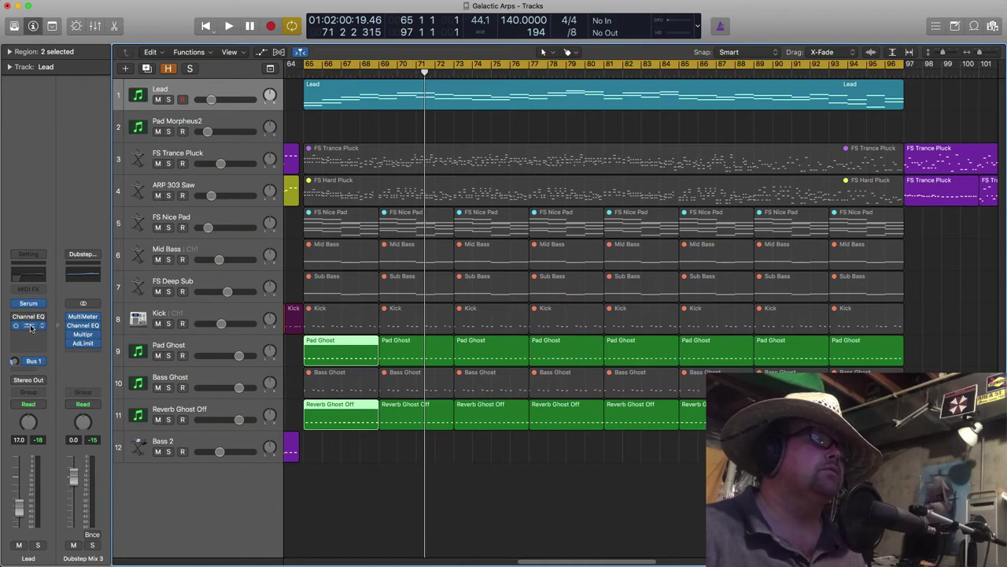
Check the side-chain source of the Compressor on the Lead track's Bus 1 reverb channel
click(35, 361)
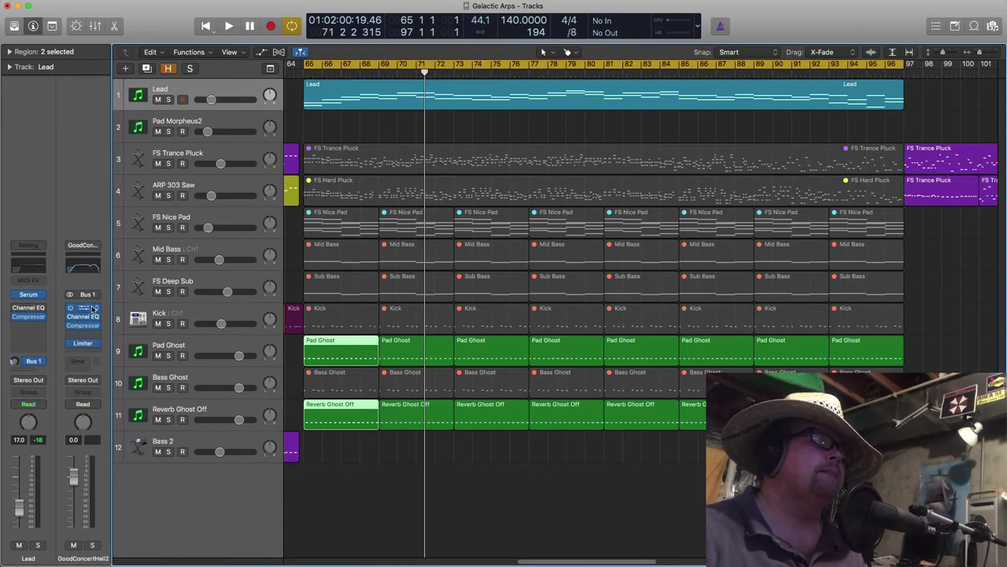
click(83, 325)
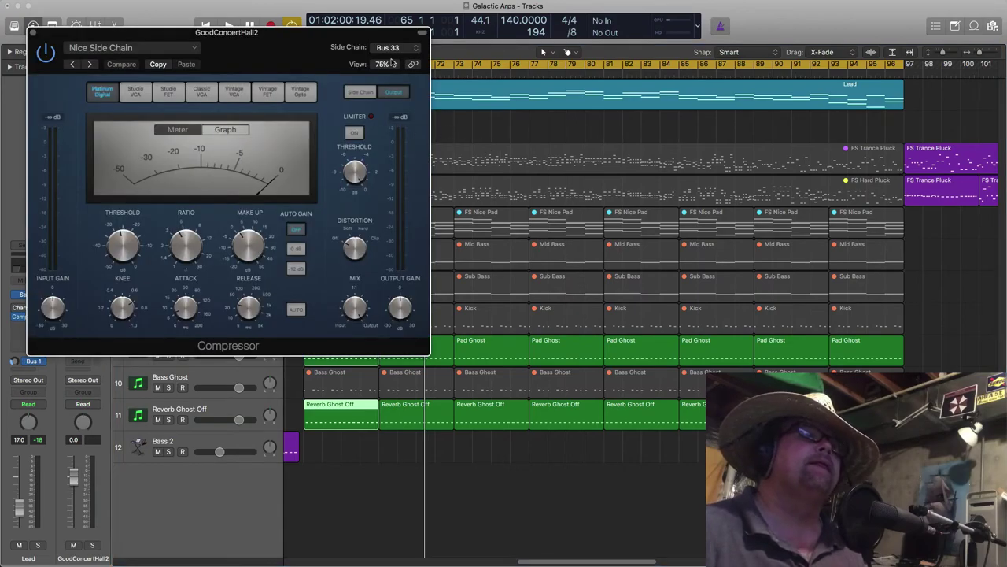
click(33, 33)
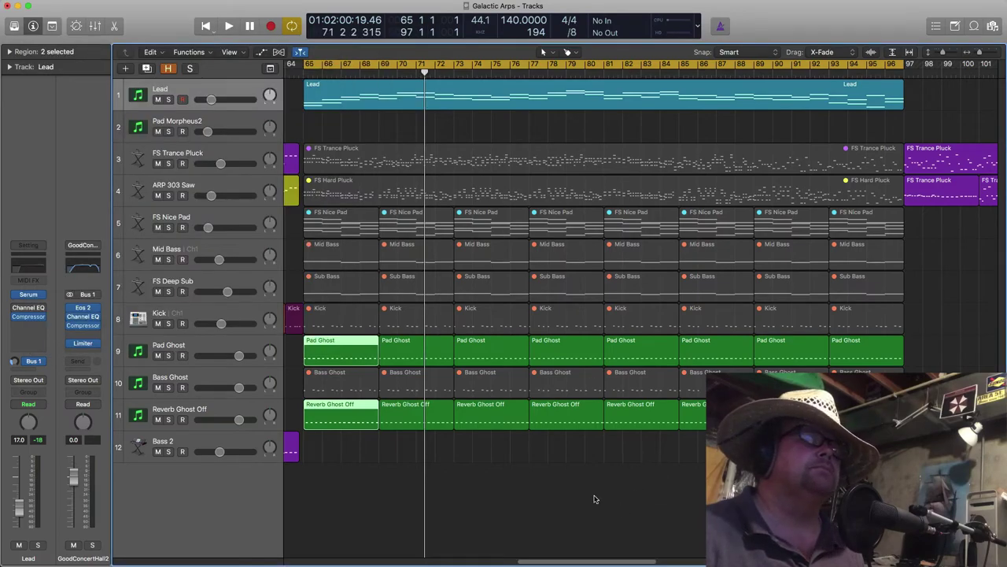
Listen to the Lead with its ghost-track side-chaining from bar 65, and stop playback
key(super+Left)
key(super+Left)
scroll(540, 482, left, 5)
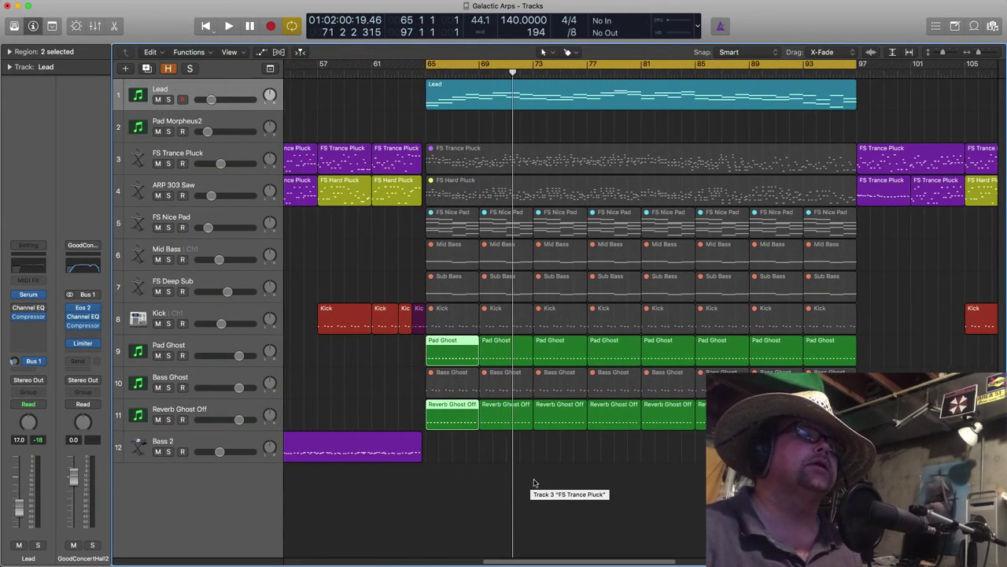
key(space)
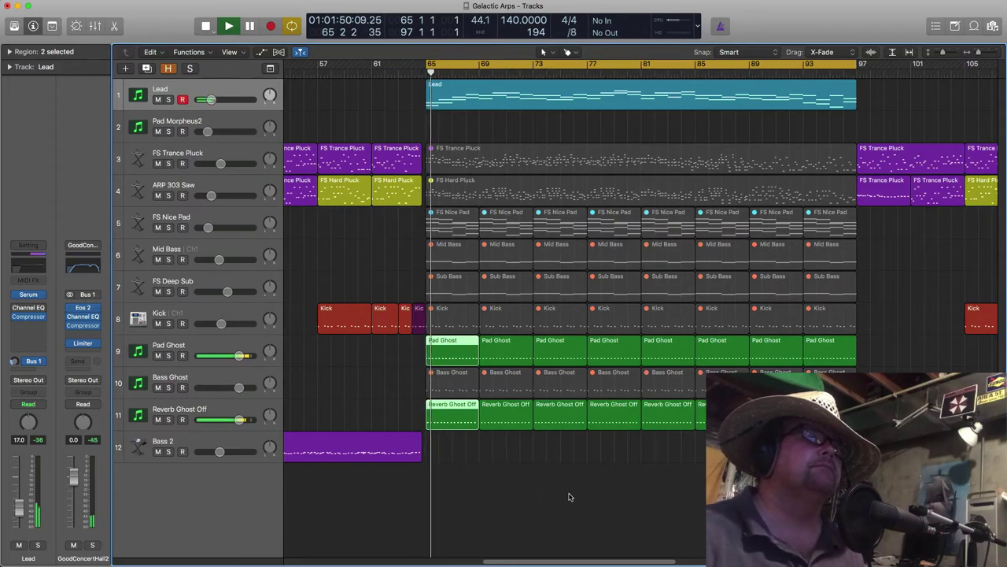
key(super+Right)
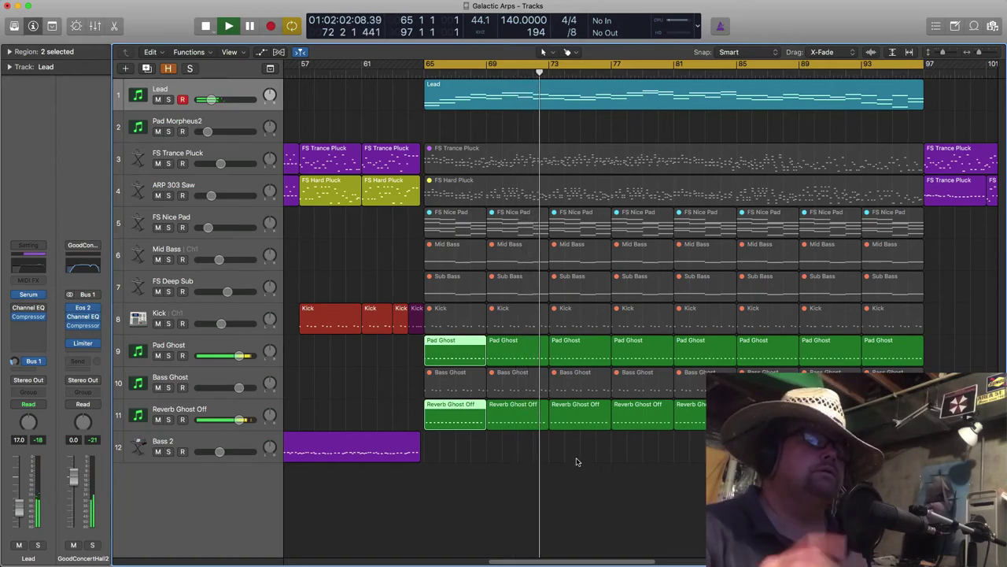
scroll(680, 452, right, 5)
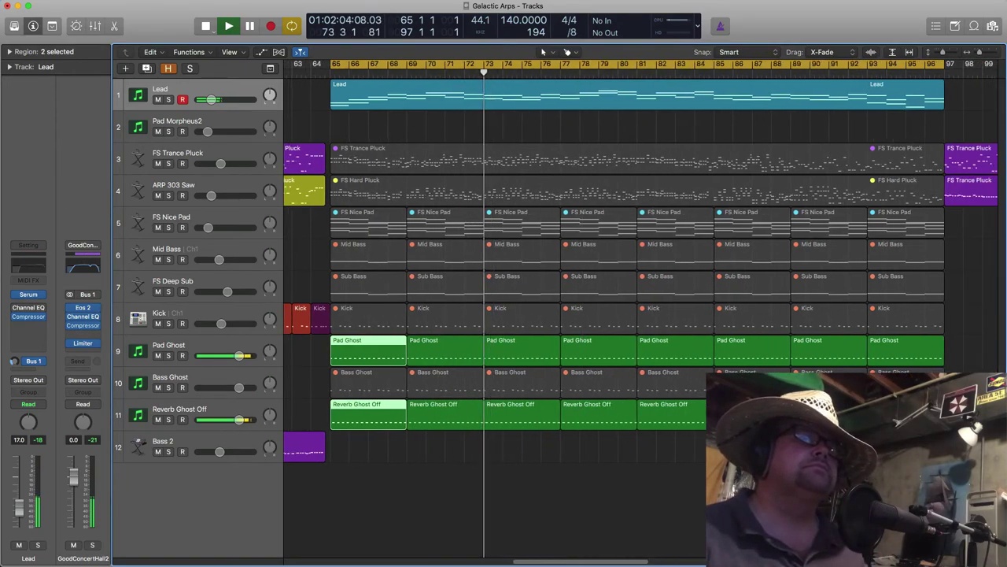
key(space)
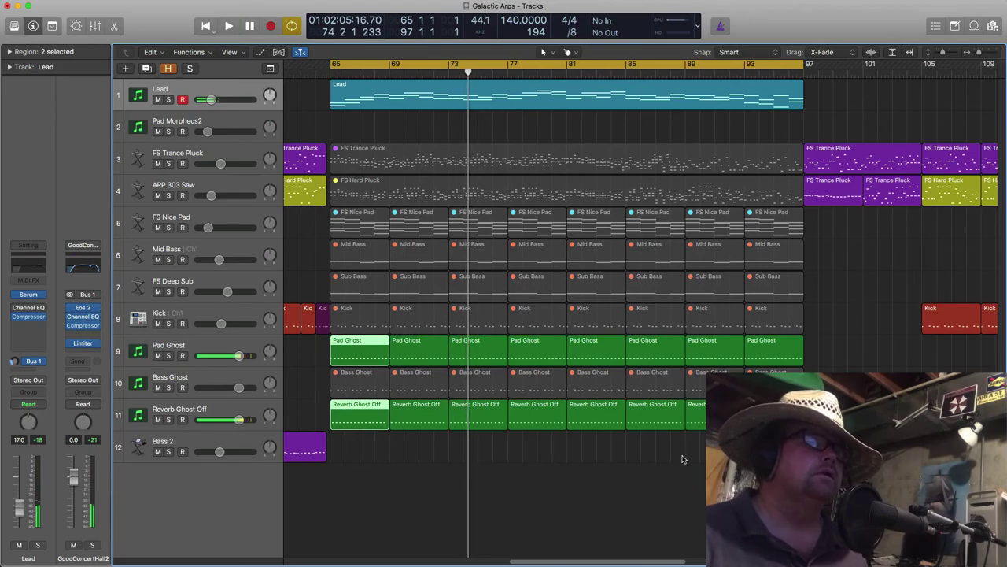
Select the Pad Ghost track and examine where its regions sit in the arrangement around bars 65 to 97
scroll(461, 386, left, 2)
scroll(462, 385, right, 4)
key(super+Right)
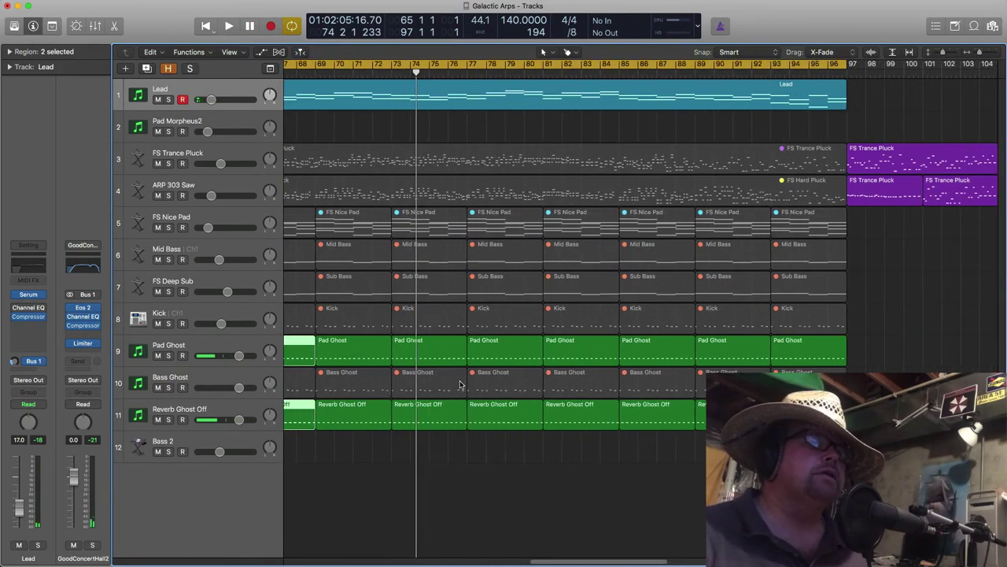
scroll(462, 385, left, 8)
scroll(474, 370, right, 3)
key(super+Left)
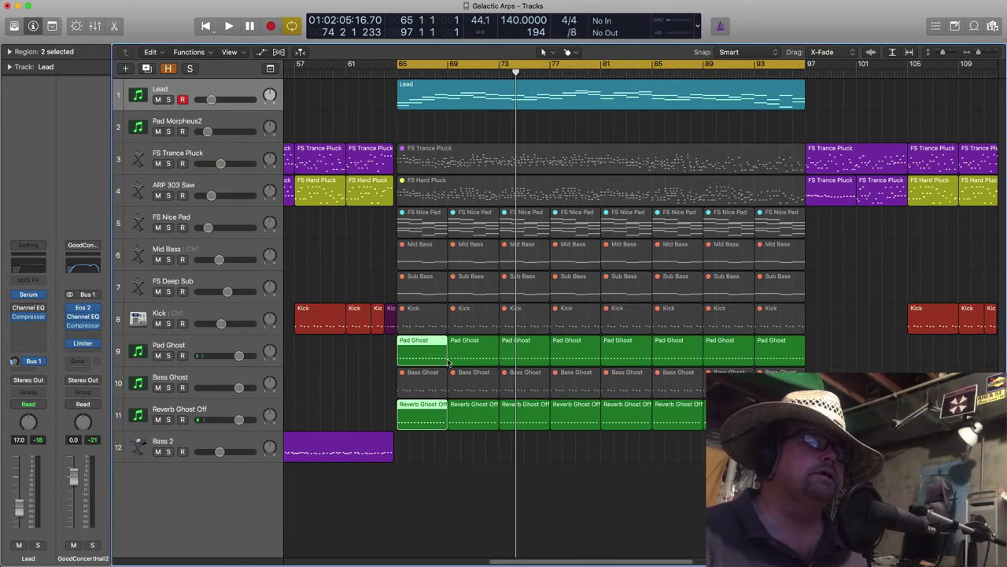
click(437, 357)
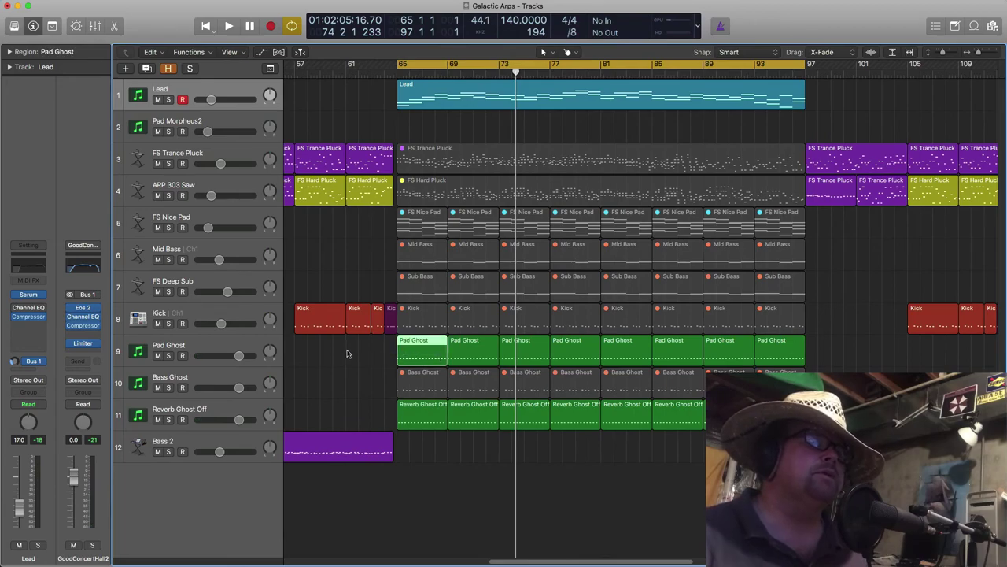
click(207, 347)
scroll(535, 372, up, 4)
scroll(535, 372, down, 7)
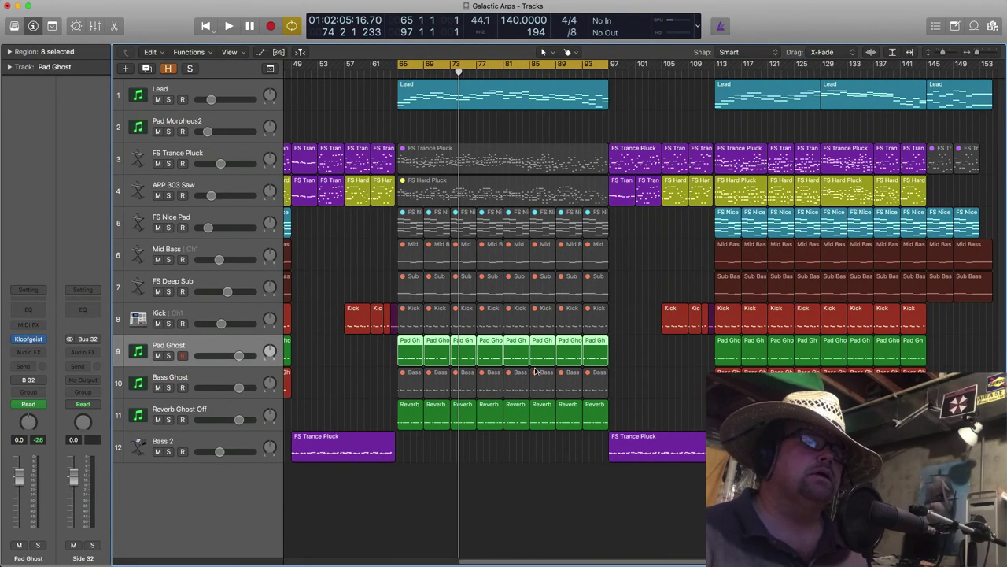
scroll(535, 371, up, 4)
scroll(535, 372, right, 2)
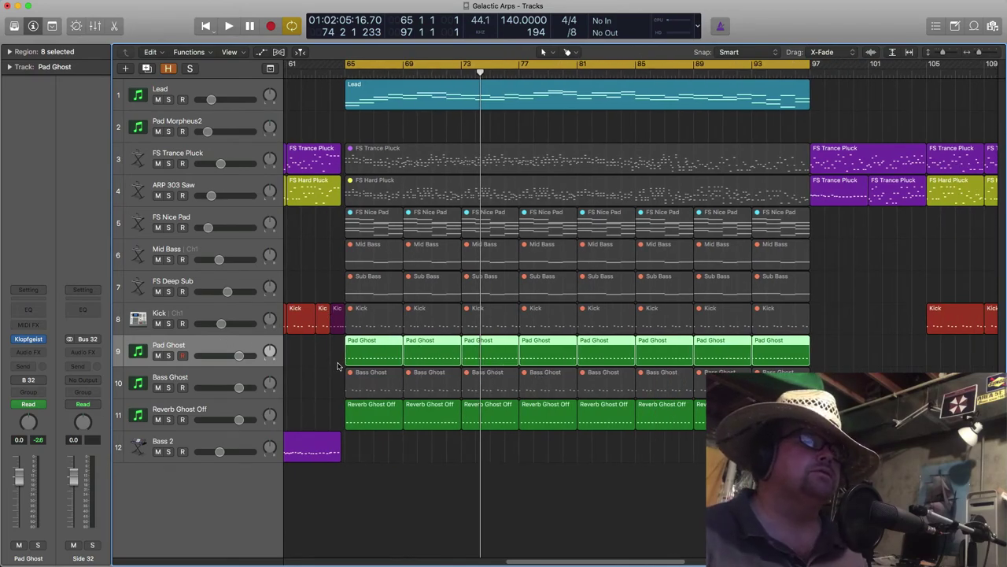
scroll(337, 366, up, 2)
scroll(340, 366, right, 2)
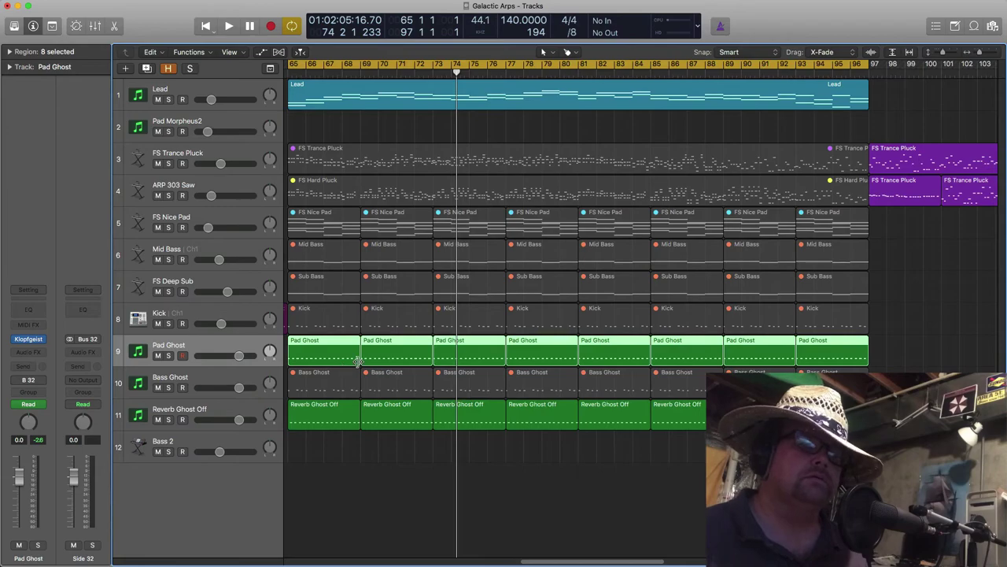
scroll(358, 360, left, 3)
scroll(358, 360, right, 2)
scroll(360, 363, up, 3)
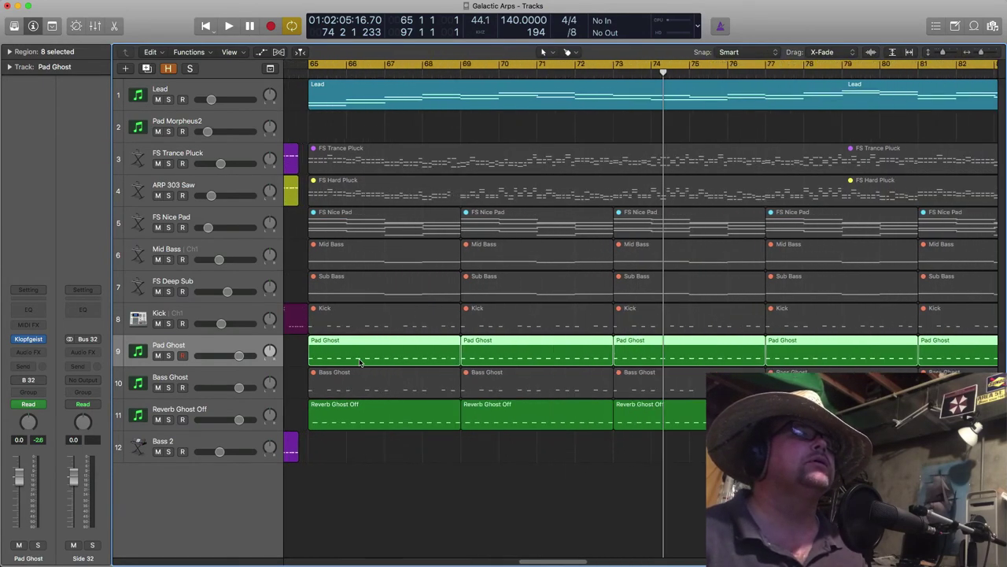
scroll(450, 413, down, 4)
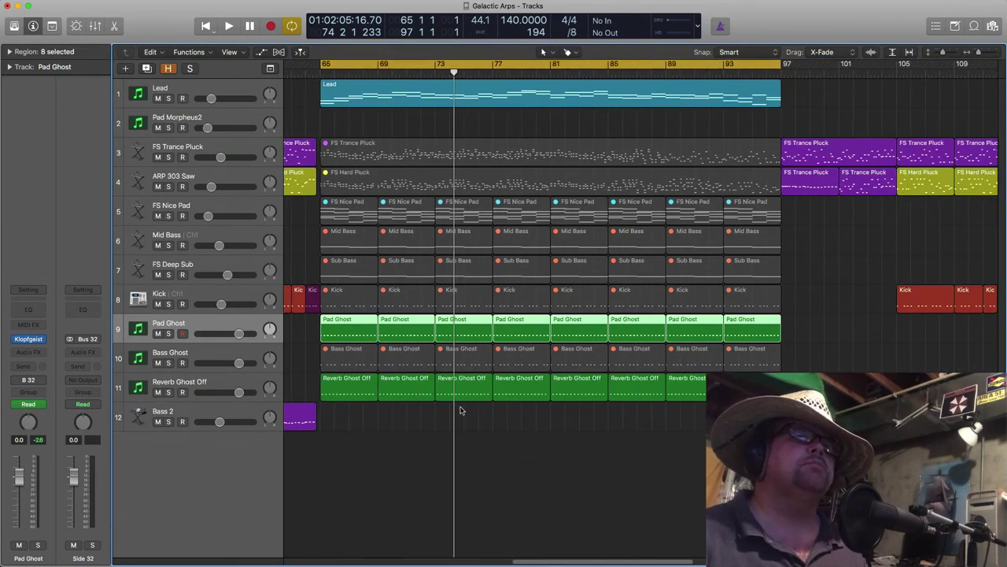
Unmute the pluck, saw, pad, bass, kick and Bass Ghost regions between bars 65 and 97
drag(347, 444, 733, 159)
key(ctrl+m)
scroll(619, 216, down, 2)
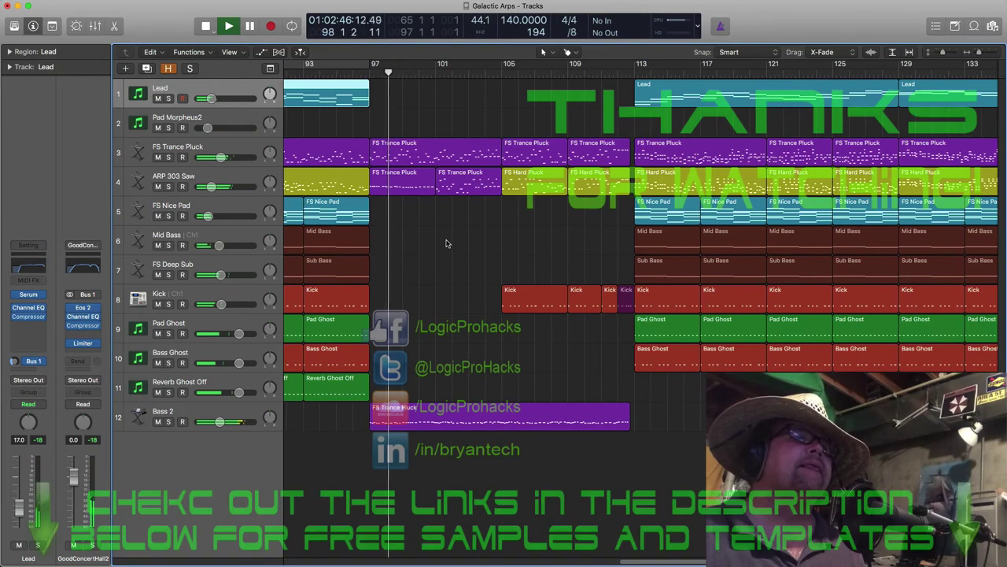
Follow the full arrangement as it plays through the breakdown from bar 97 to the kick's return at bar 105
scroll(447, 246, down, 2)
scroll(446, 250, up, 2)
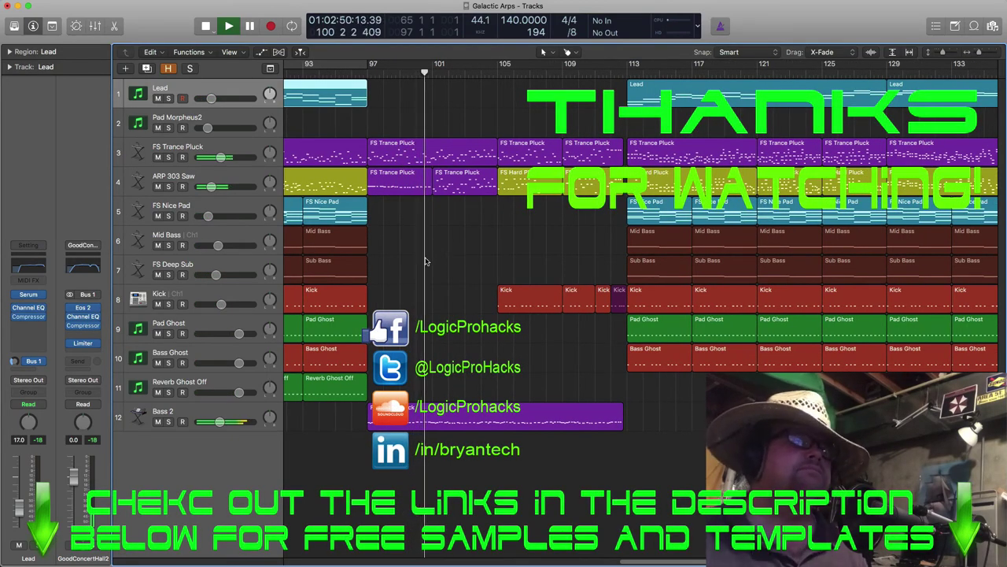
scroll(425, 261, up, 3)
scroll(426, 261, down, 2)
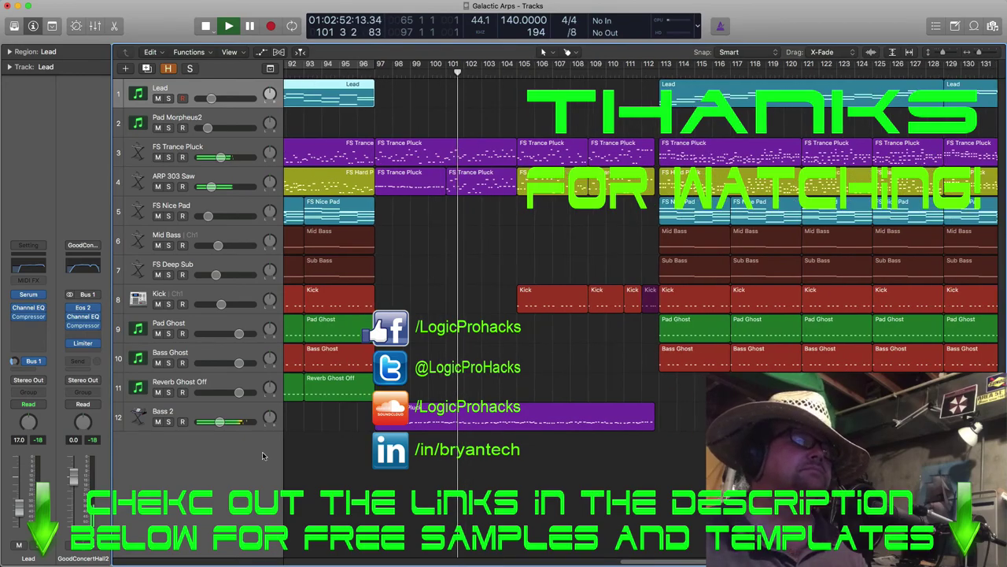
scroll(454, 299, up, 1)
scroll(455, 308, right, 3)
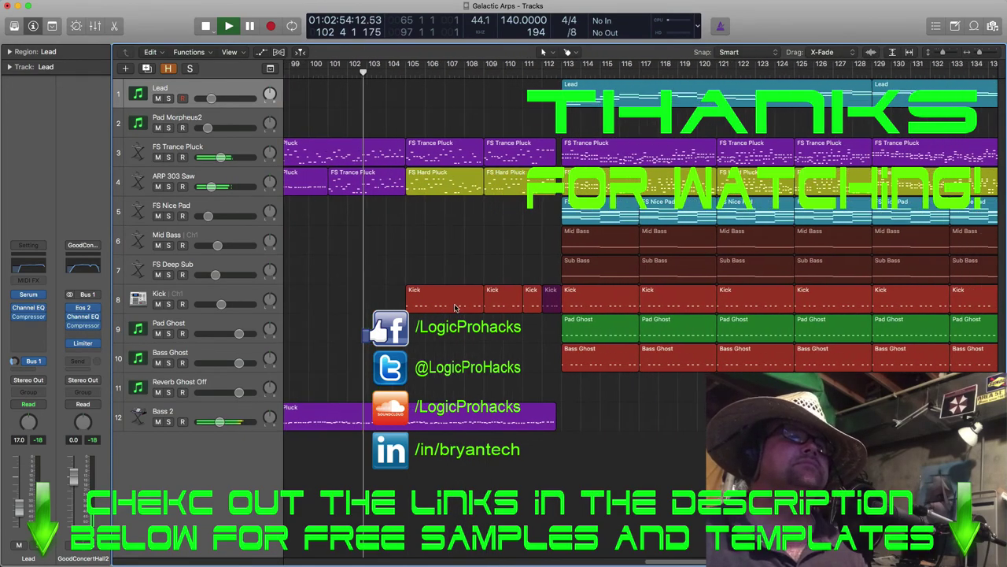
scroll(456, 308, right, 4)
scroll(450, 304, left, 2)
scroll(369, 306, up, 2)
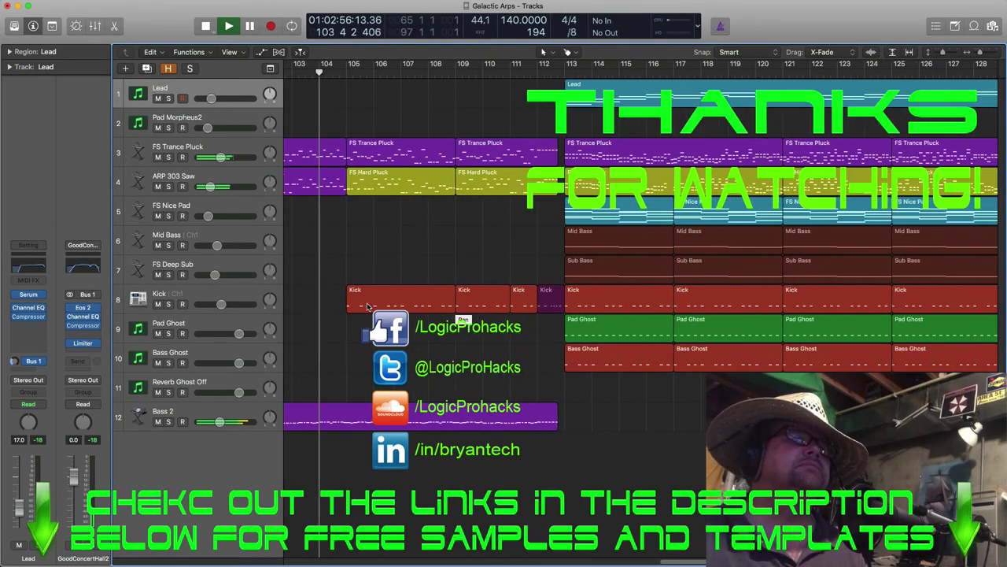
scroll(370, 304, down, 1)
scroll(378, 300, down, 1)
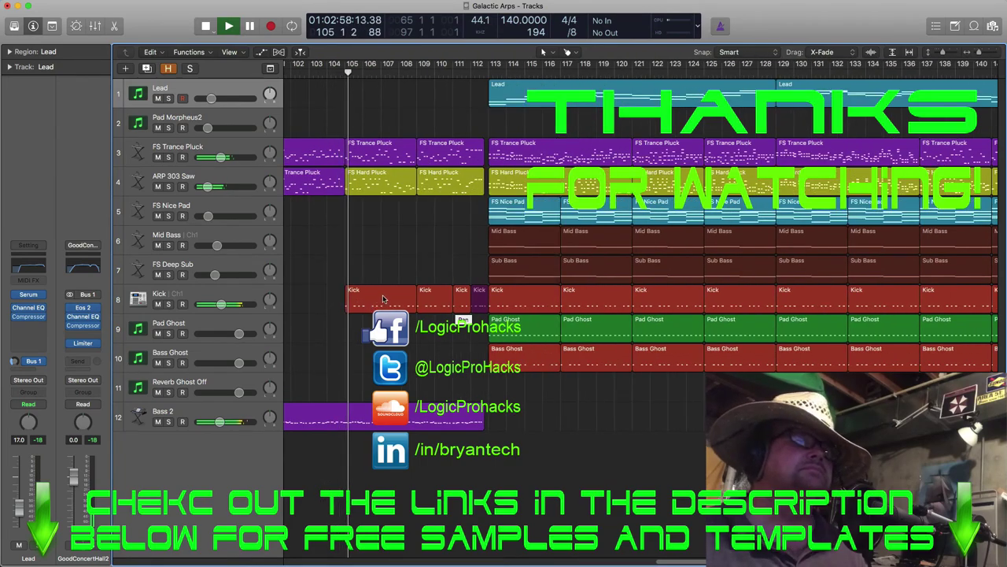